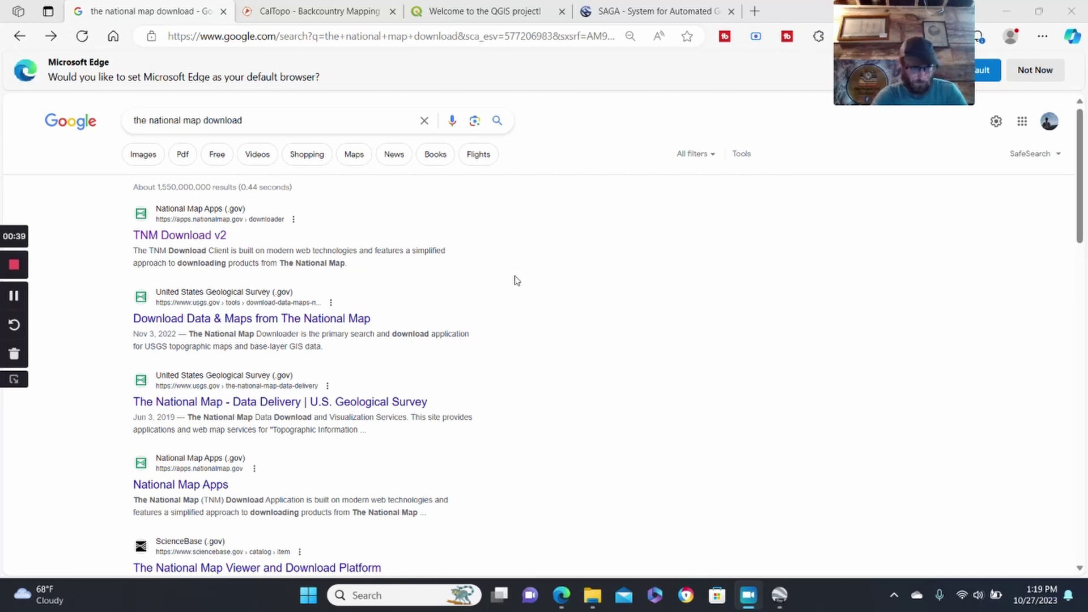
# Switch to Google Earth Pro and view the mapped mine locations around Coker Creek.
pyautogui.click(779, 595)
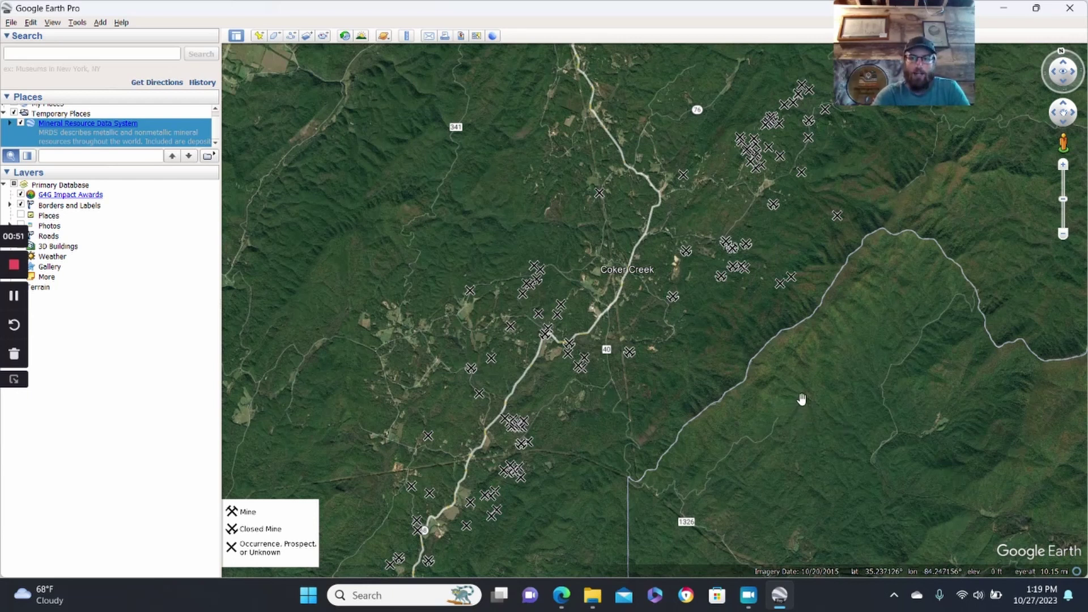
pyautogui.scroll(-2, 802, 399)
pyautogui.moveTo(801, 399); pyautogui.dragTo(758, 380)
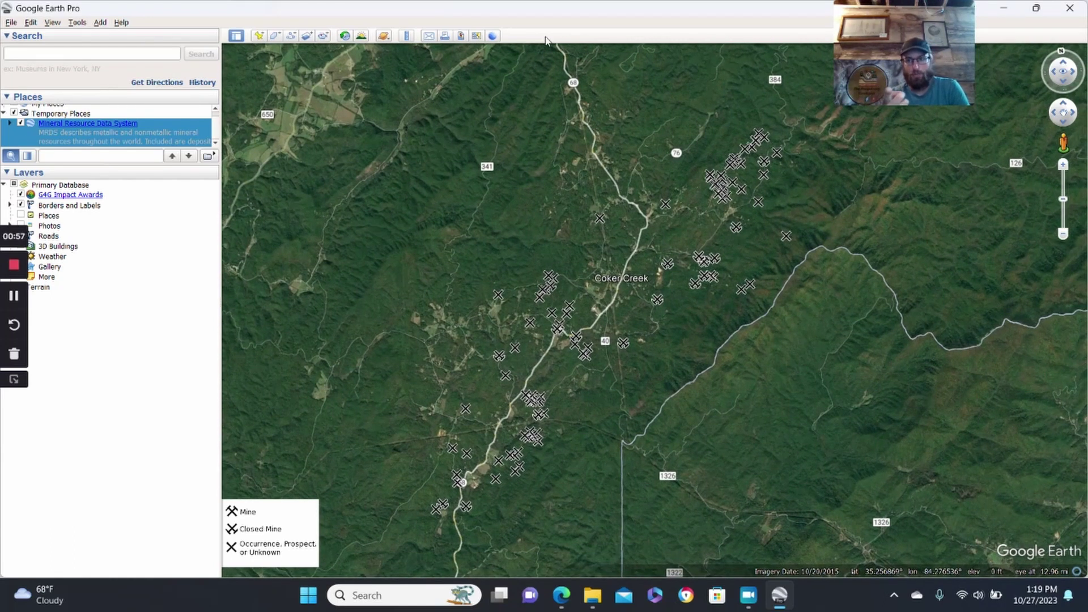
# Switch to the Edge browser and view the QGIS and SAGA websites.
pyautogui.click(561, 595)
pyautogui.click(469, 14)
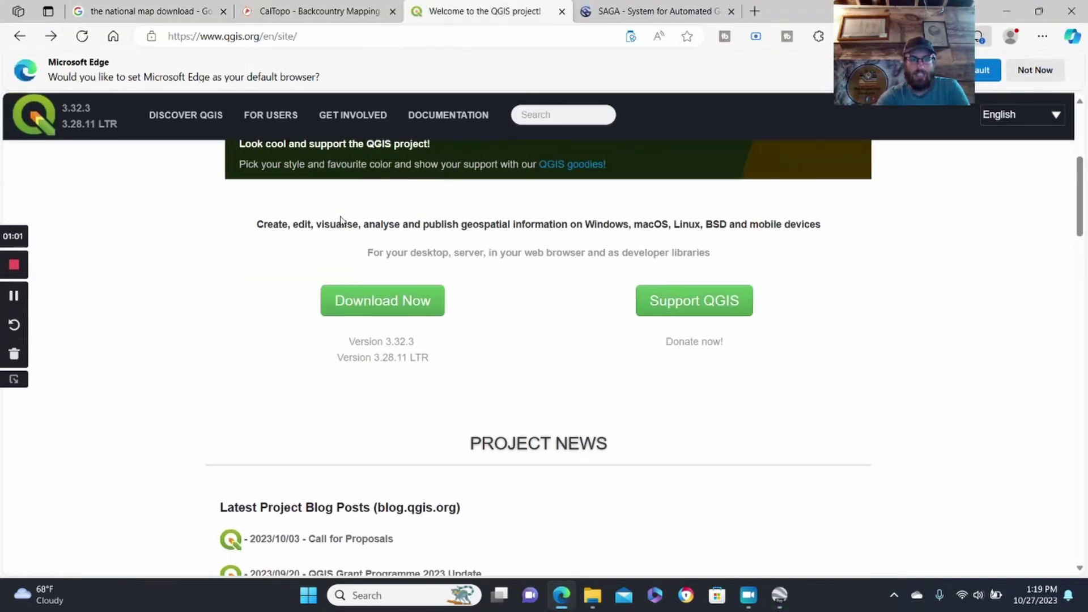
pyautogui.click(653, 12)
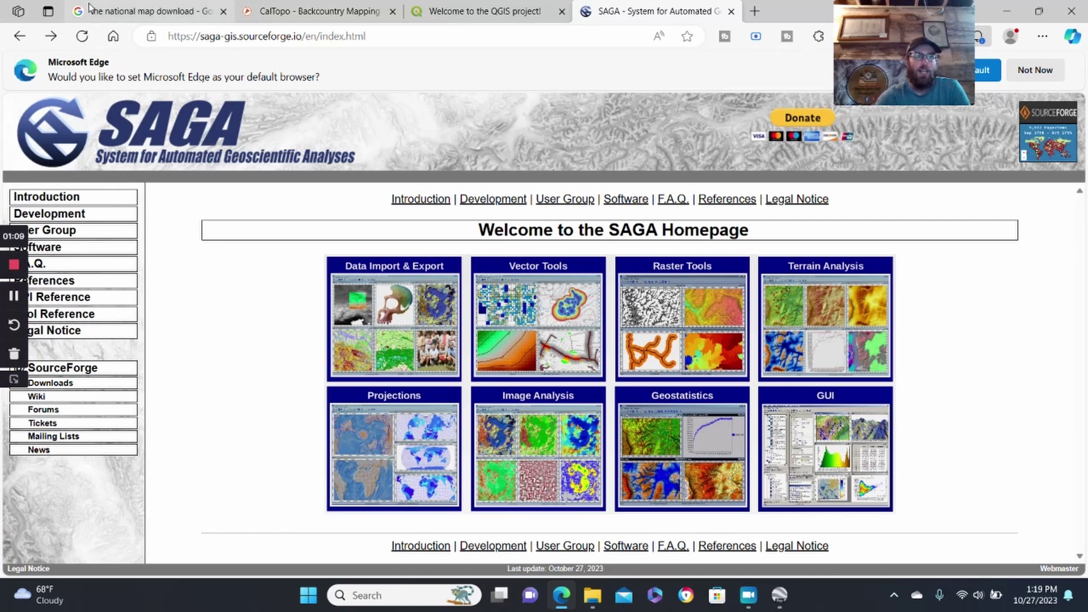
# Open the TNM Download v2 site from the Google results for the national map download.
pyautogui.click(123, 10)
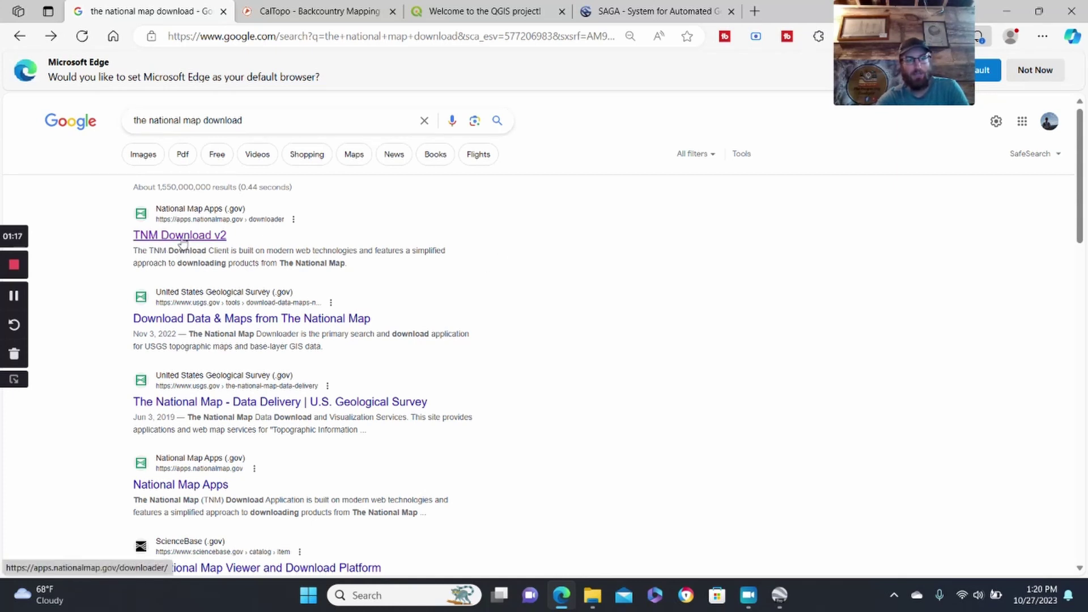
pyautogui.click(211, 240)
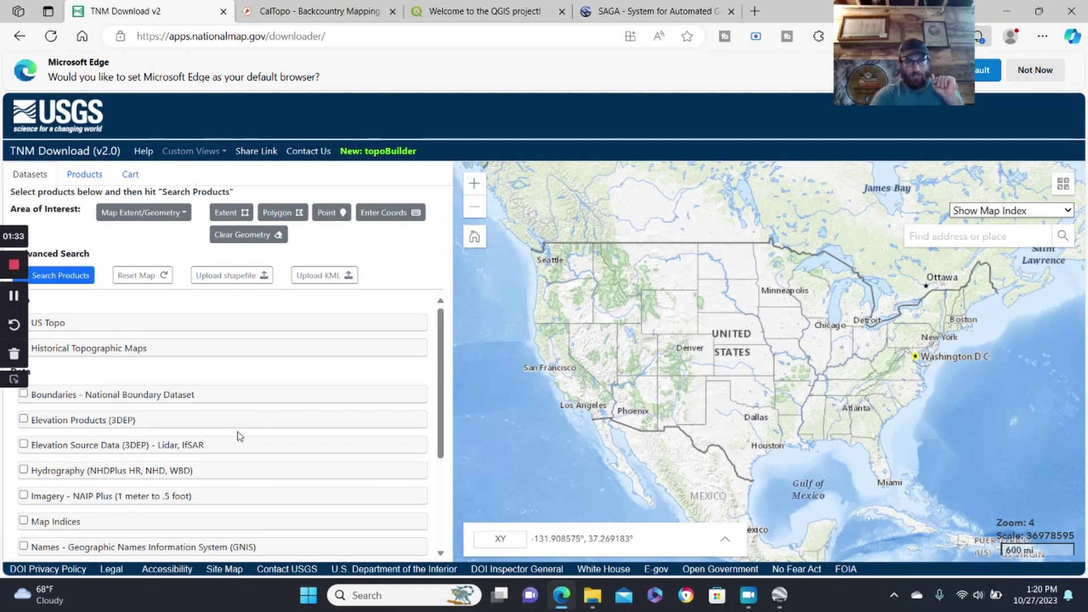
# Enable Elevation Products (3DEP) with only the 1 meter DEM subcategory selected, and show its coverage on the map.
pyautogui.click(24, 419)
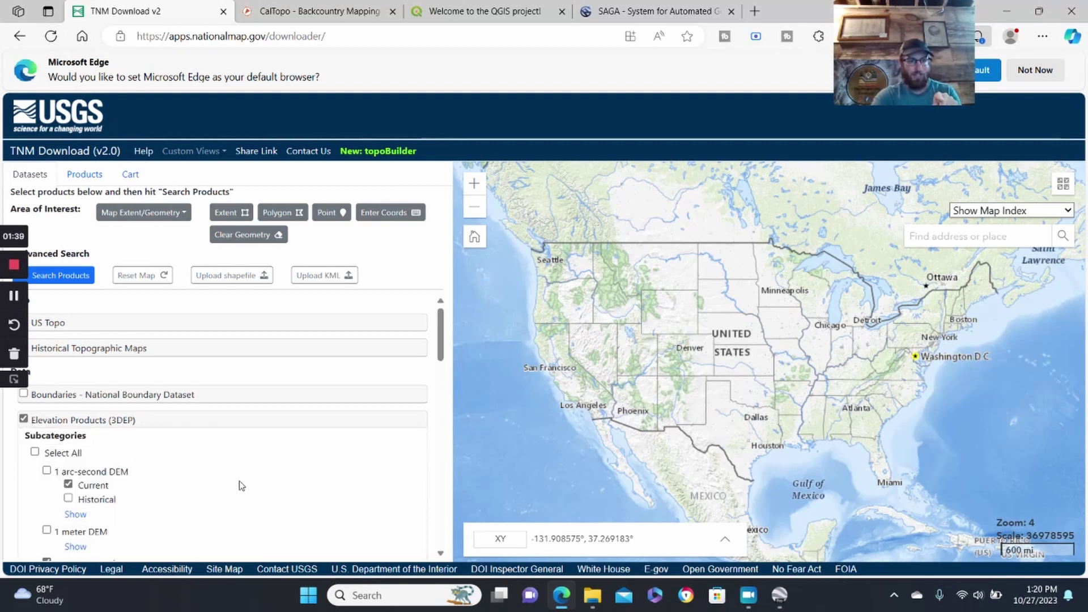
pyautogui.scroll(-2, 252, 478)
pyautogui.click(68, 403)
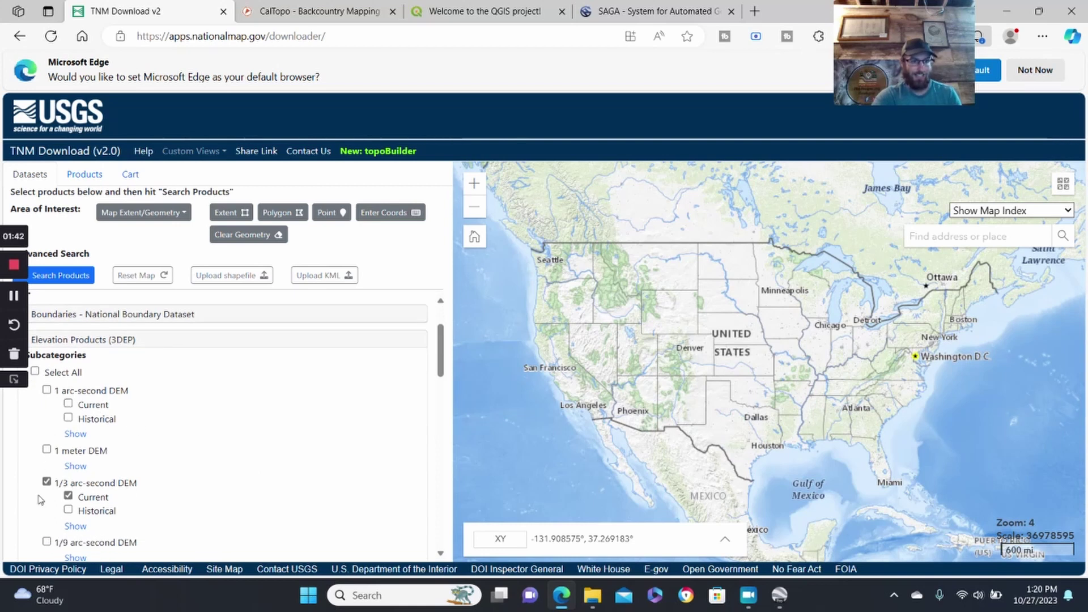
pyautogui.click(68, 496)
pyautogui.scroll(-2, 212, 462)
pyautogui.click(68, 508)
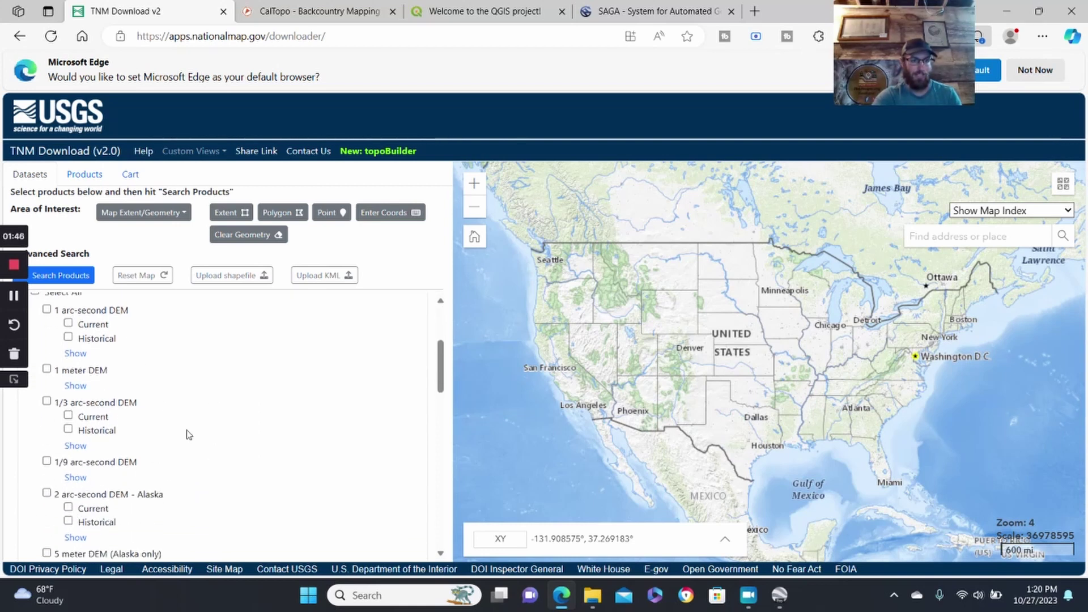
pyautogui.scroll(2, 187, 433)
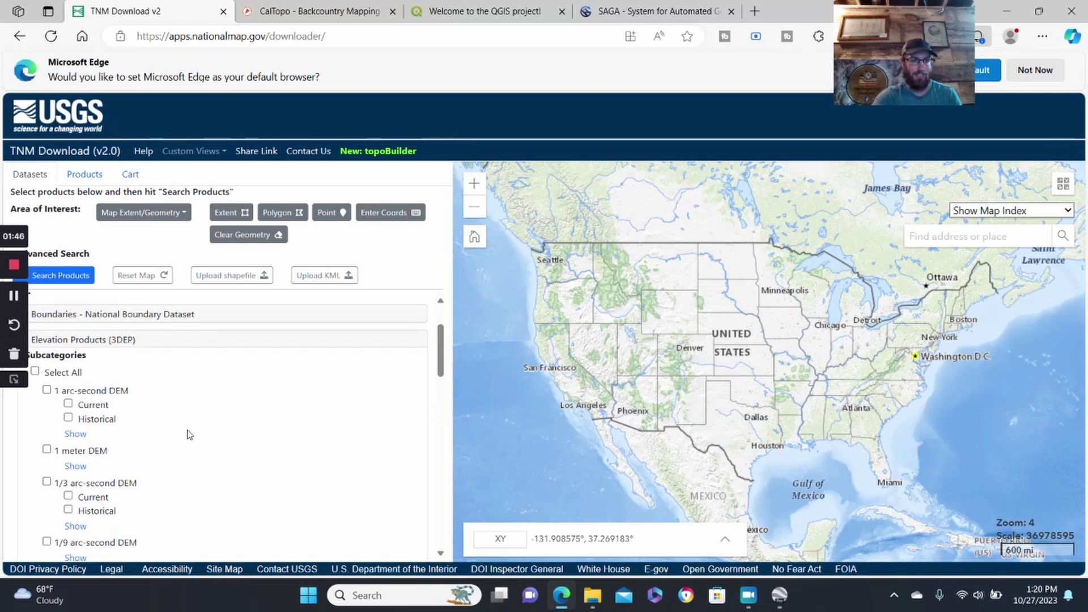
pyautogui.click(47, 450)
pyautogui.click(75, 466)
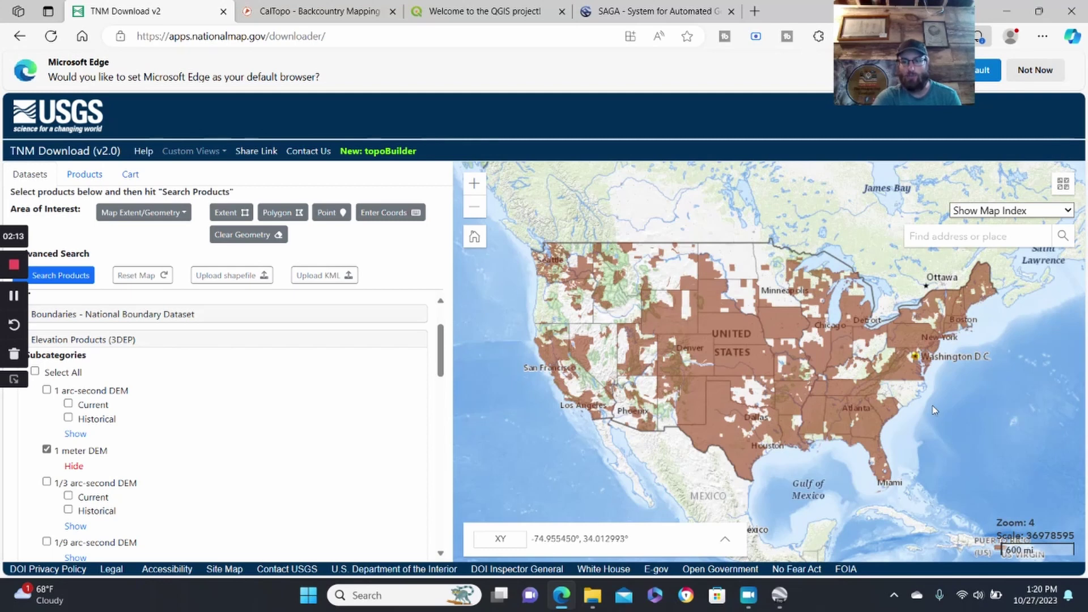
# Search for 1 meter DEM products in the map area around Coker Creek, beside the Cherokee National Forest.
pyautogui.scroll(2, 883, 378)
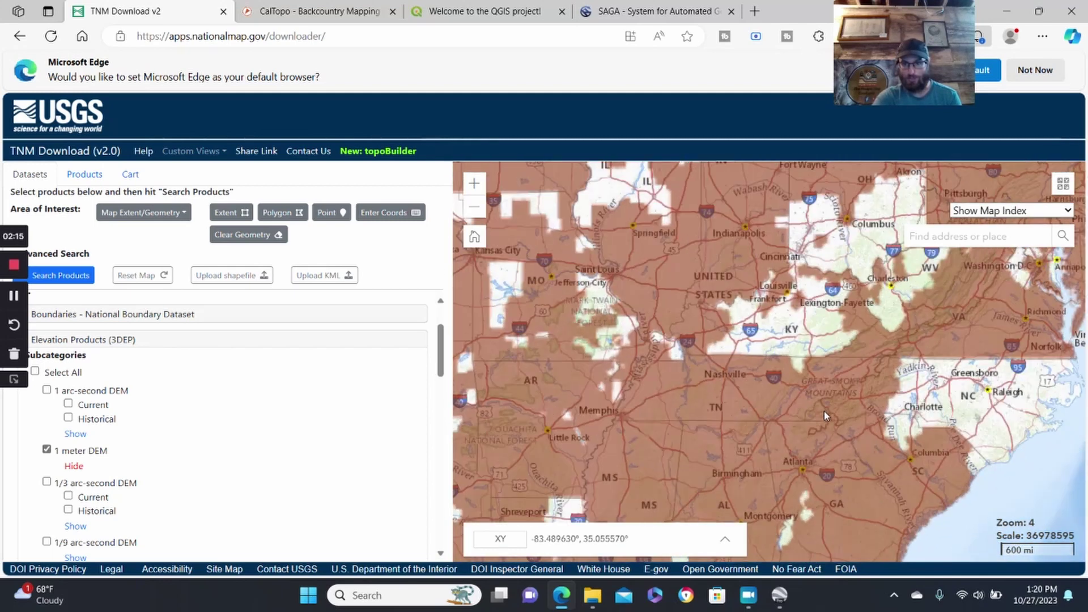
pyautogui.scroll(5, 824, 410)
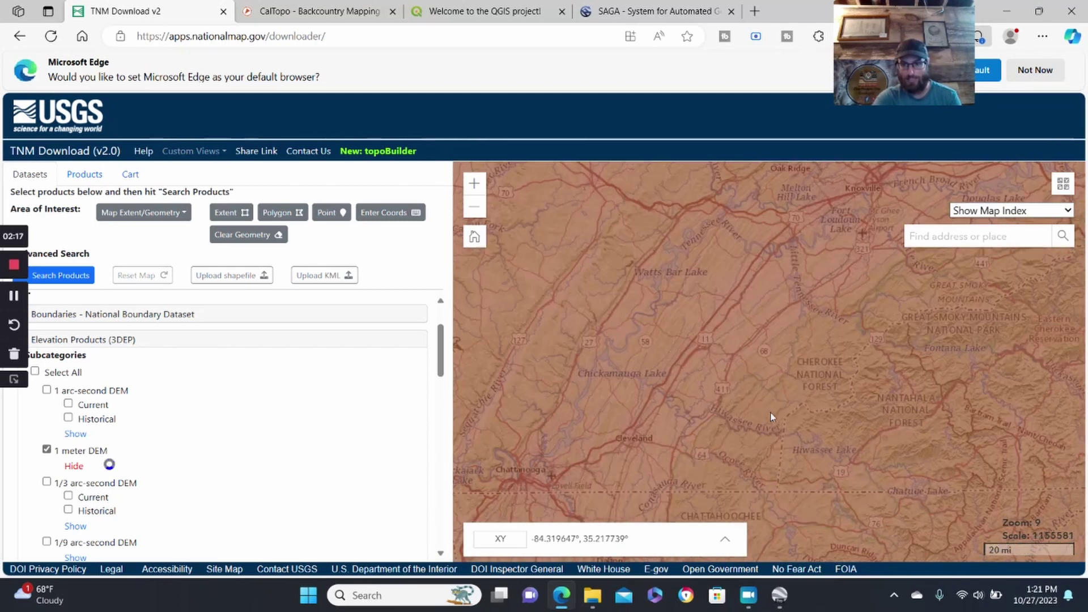
pyautogui.scroll(1, 774, 421)
pyautogui.scroll(1, 726, 322)
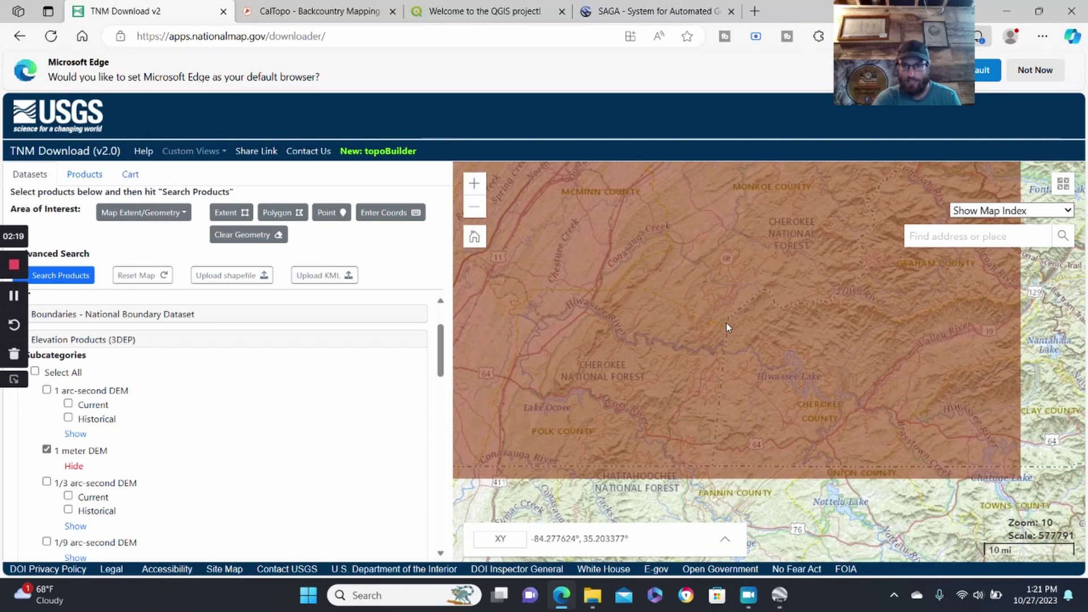
pyautogui.scroll(1, 702, 351)
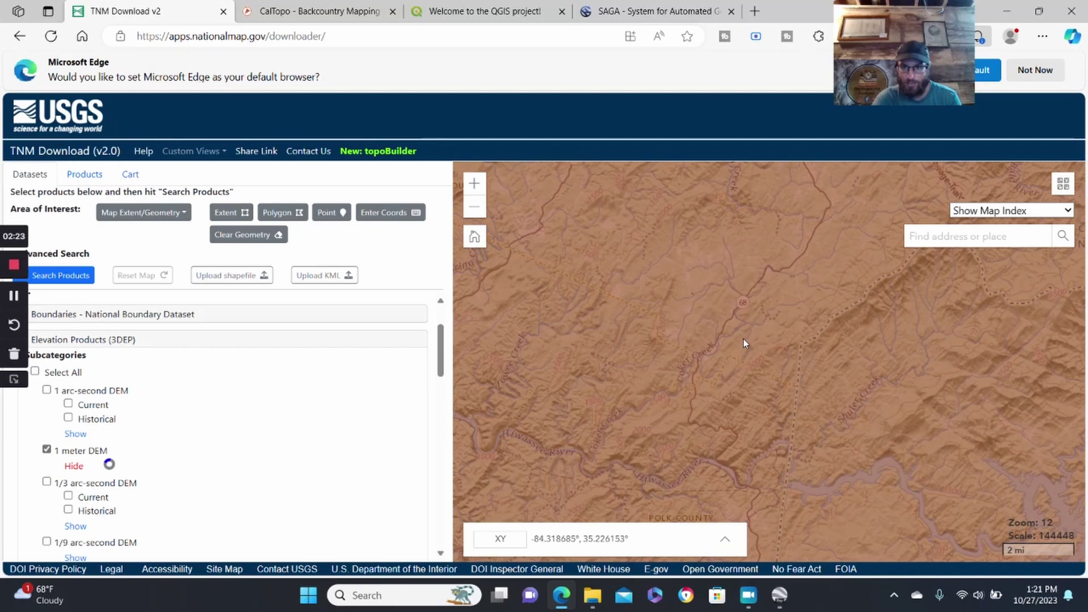
pyautogui.moveTo(575, 438); pyautogui.dragTo(655, 253)
pyautogui.moveTo(637, 199); pyautogui.dragTo(664, 355)
pyautogui.moveTo(707, 265); pyautogui.dragTo(684, 353)
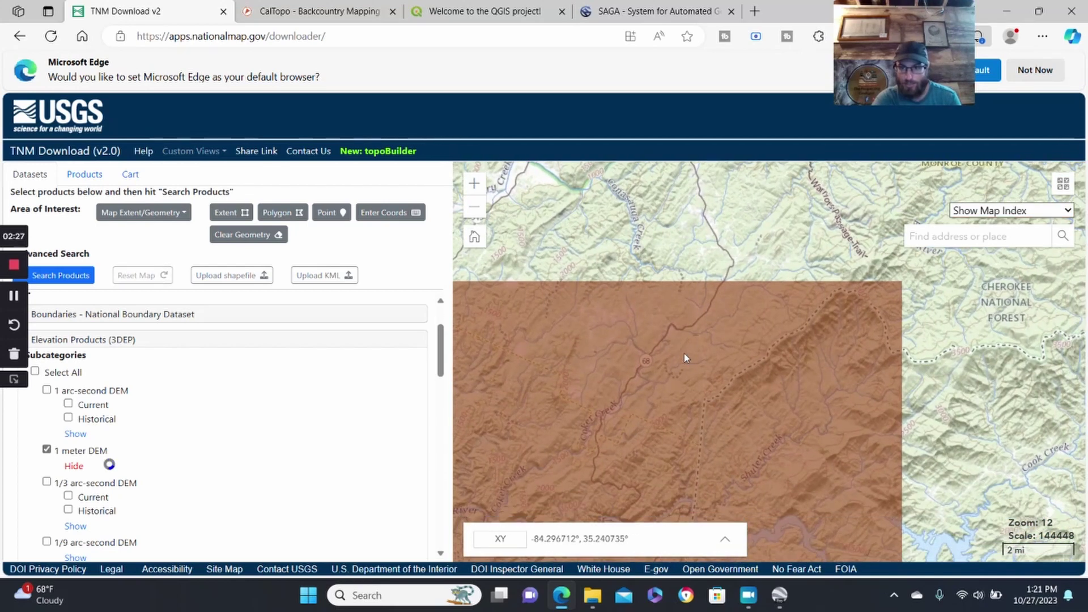
pyautogui.scroll(-1, 691, 345)
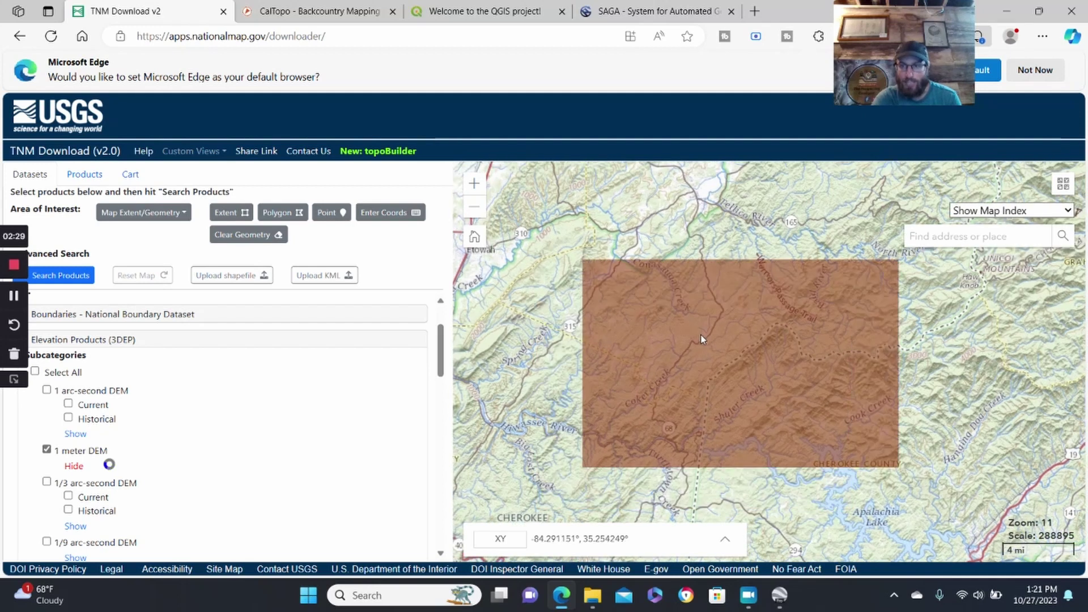
pyautogui.scroll(1, 701, 339)
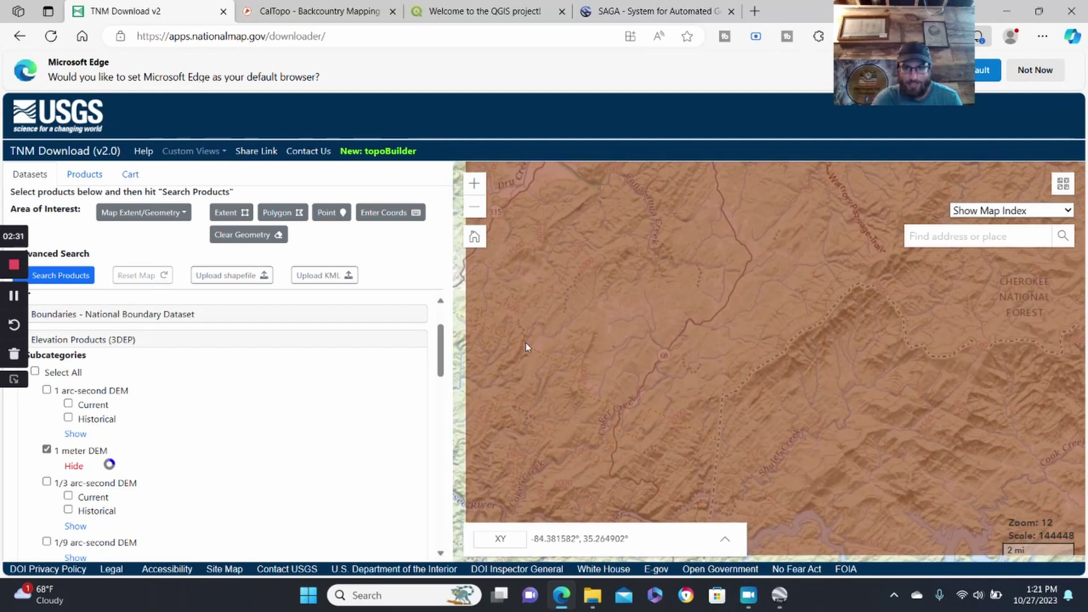
pyautogui.moveTo(658, 450); pyautogui.dragTo(684, 414)
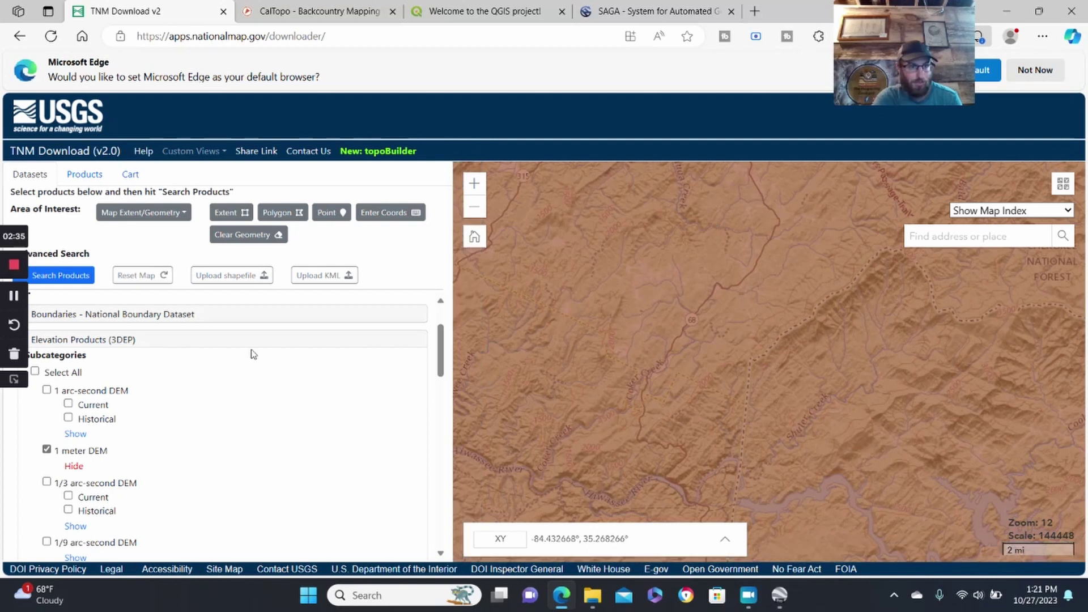
pyautogui.click(74, 277)
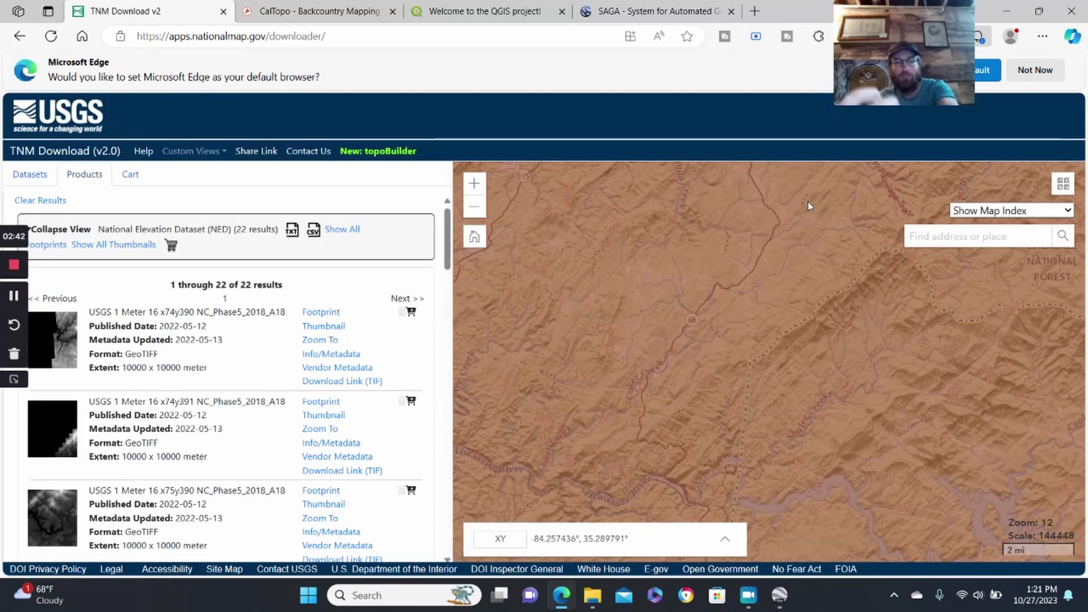
# Examine the tile extents of the listed 1 meter DEM products to find the one covering Coker Creek.
pyautogui.moveTo(276, 314)
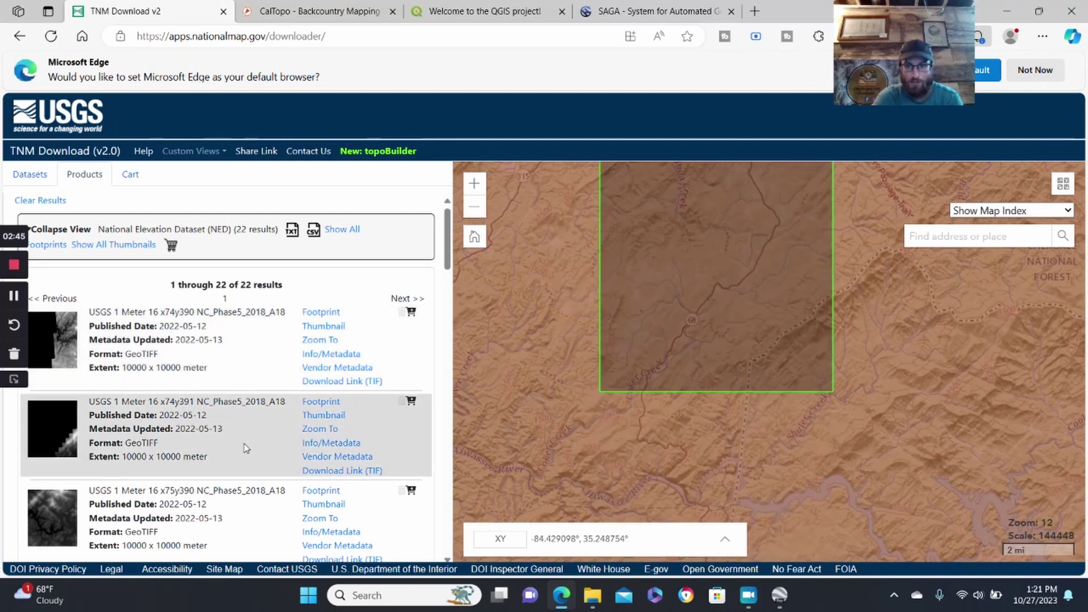
pyautogui.scroll(-1, 245, 448)
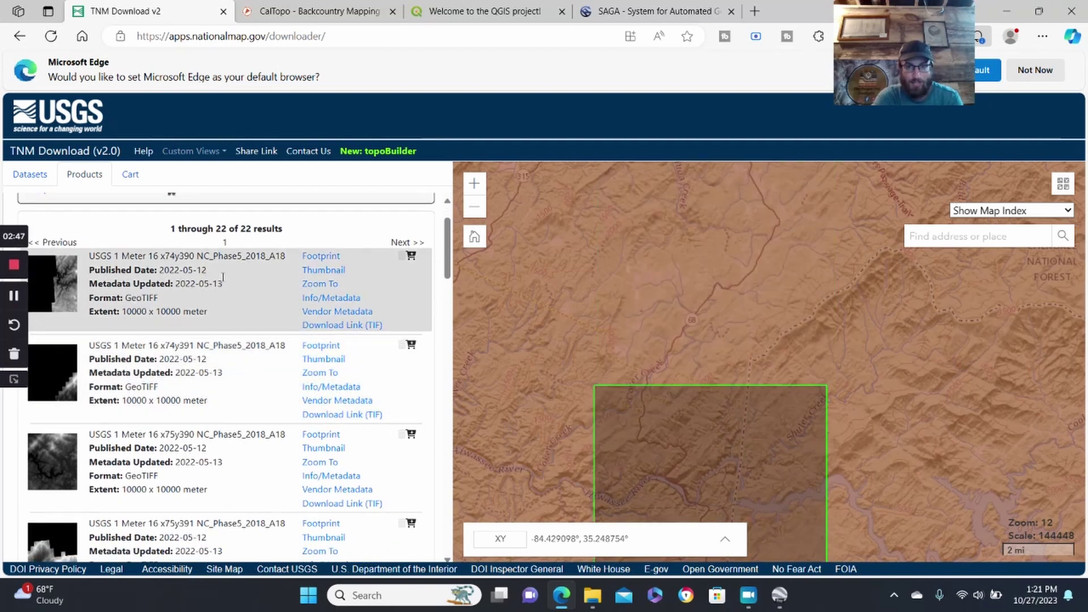
pyautogui.scroll(-1, 230, 459)
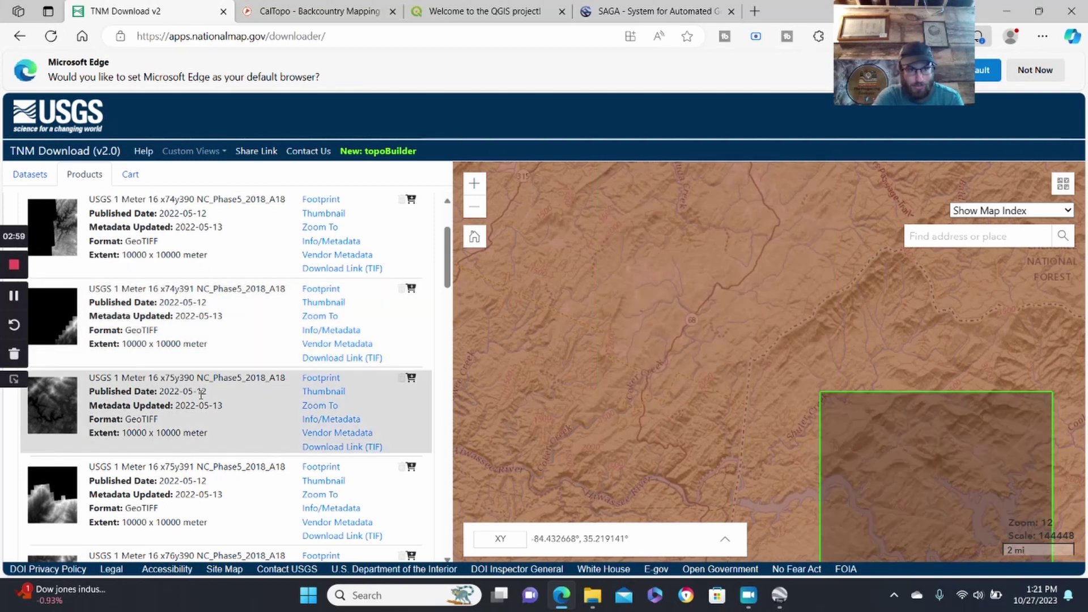
pyautogui.scroll(-2, 201, 397)
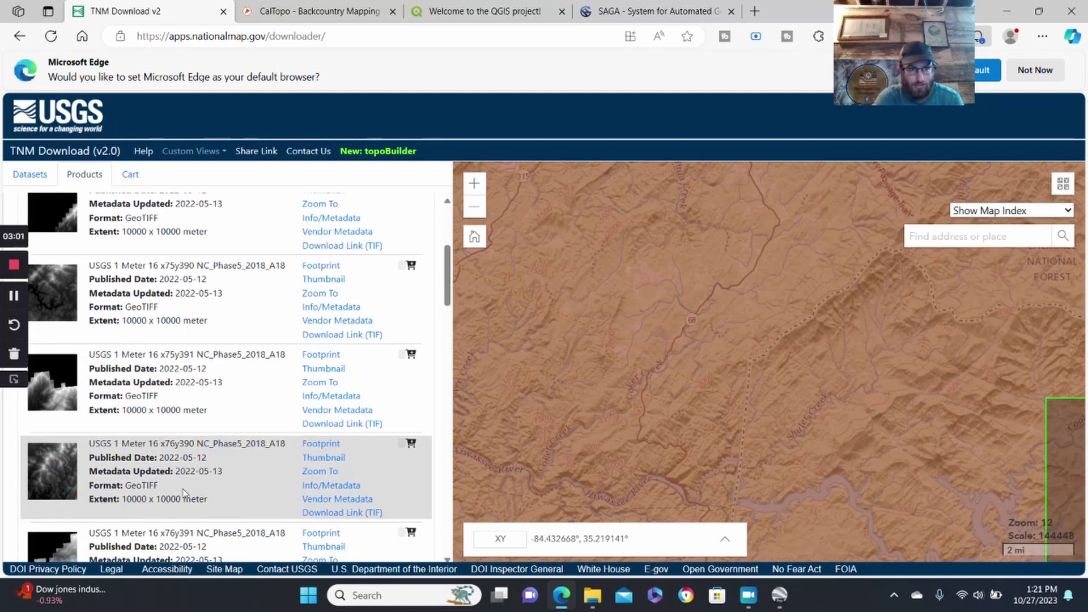
pyautogui.scroll(-5, 207, 476)
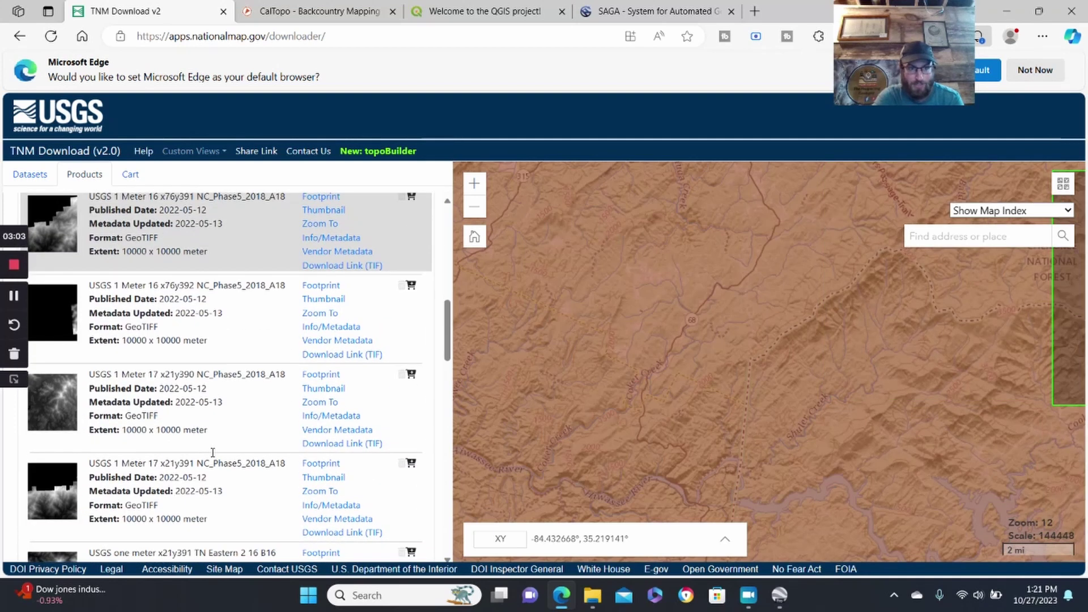
pyautogui.scroll(-5, 194, 405)
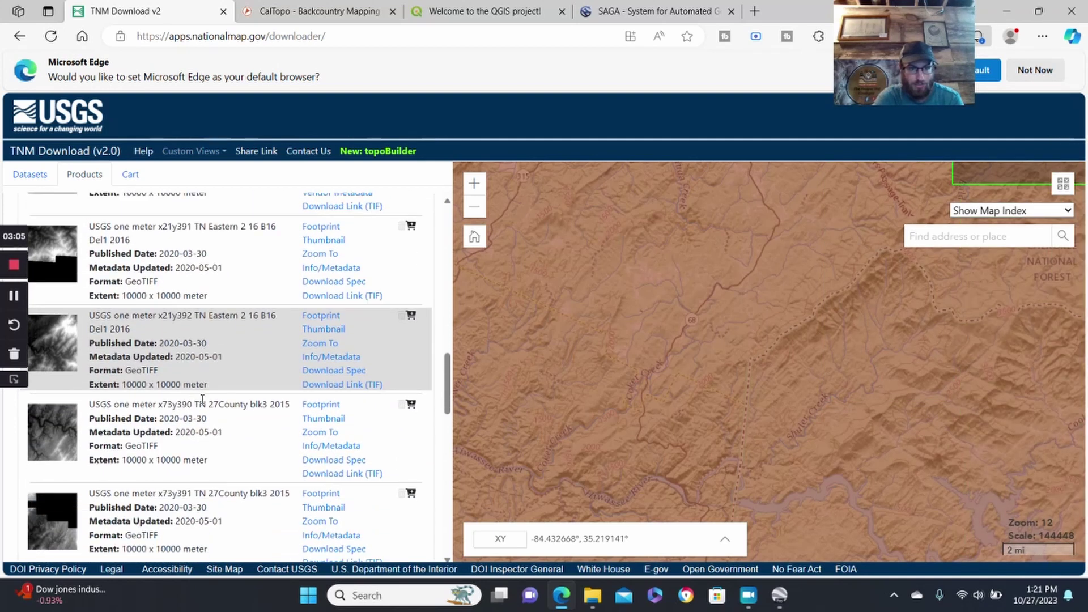
pyautogui.scroll(-2, 204, 424)
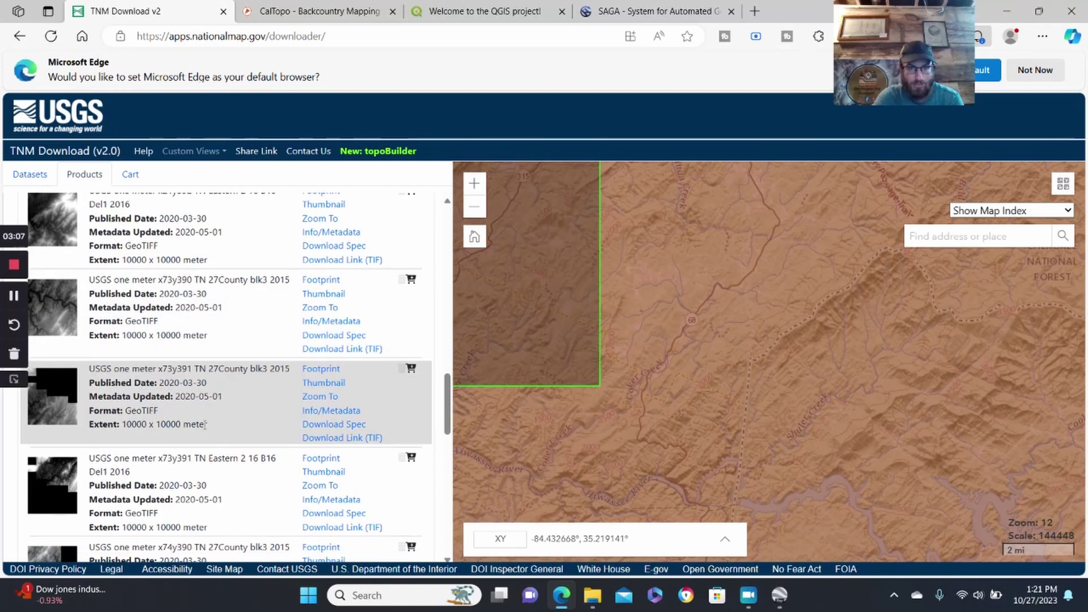
pyautogui.scroll(-2, 204, 423)
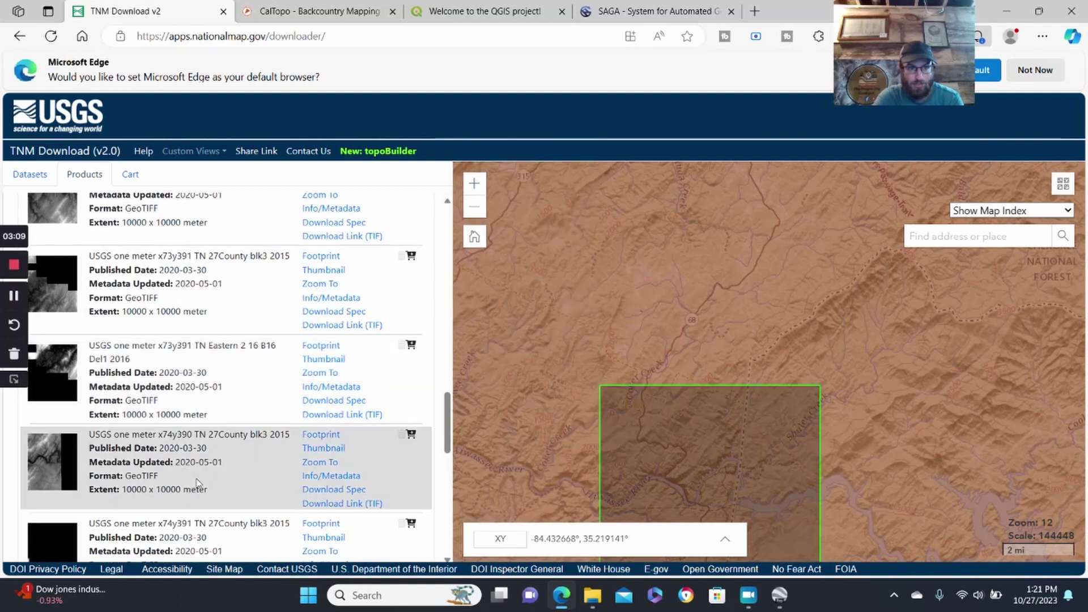
pyautogui.scroll(-2, 202, 476)
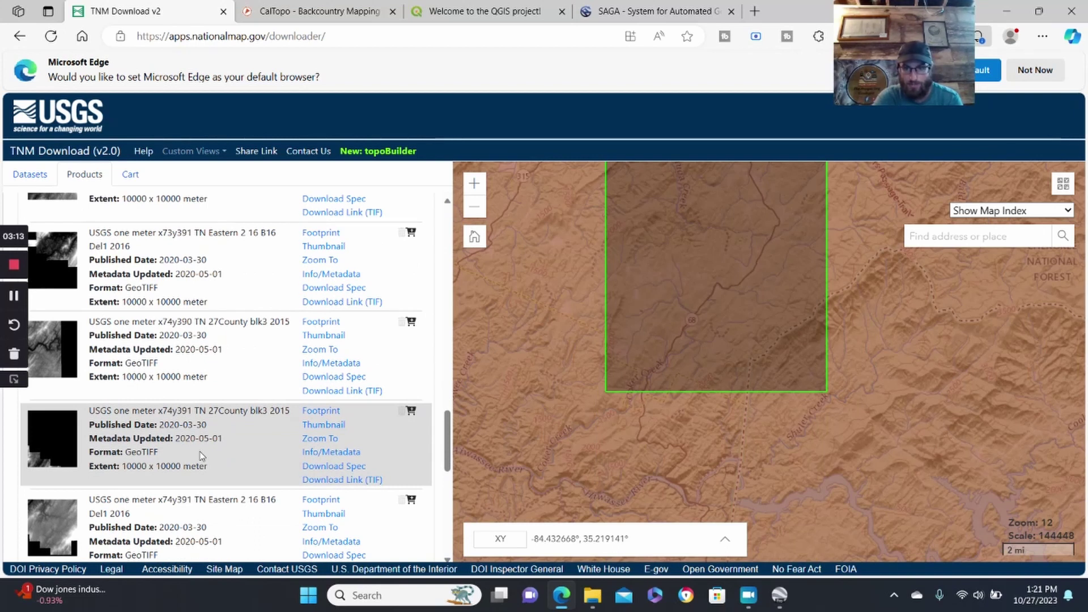
pyautogui.scroll(-1, 201, 456)
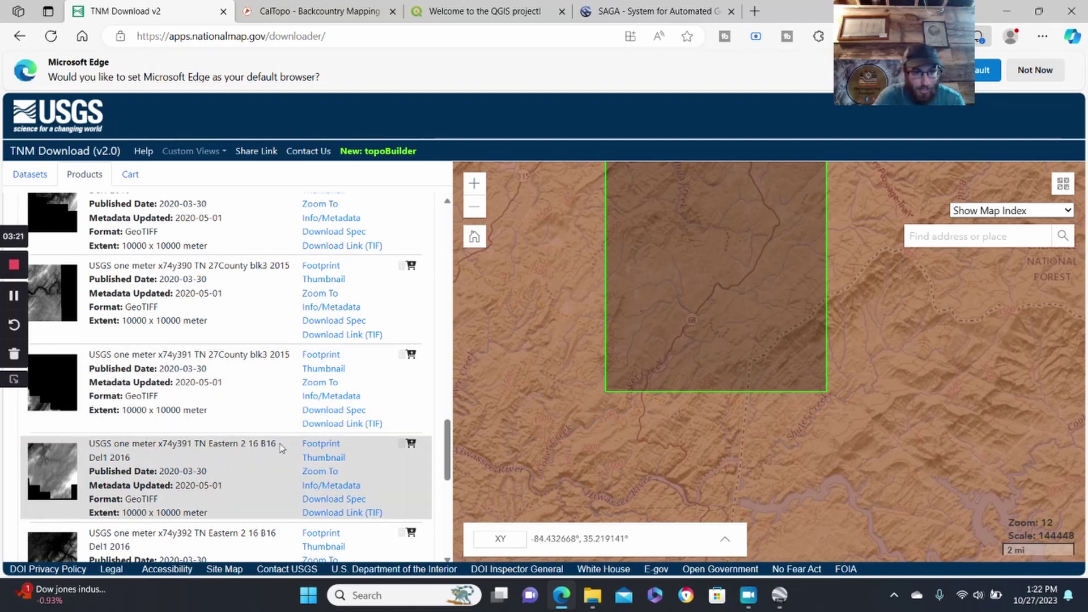
# Display the footprint of the USGS one meter x74y391 TN Eastern 2 16 B16 Del1 2016 tile on the map.
pyautogui.click(320, 445)
pyautogui.scroll(-2, 218, 473)
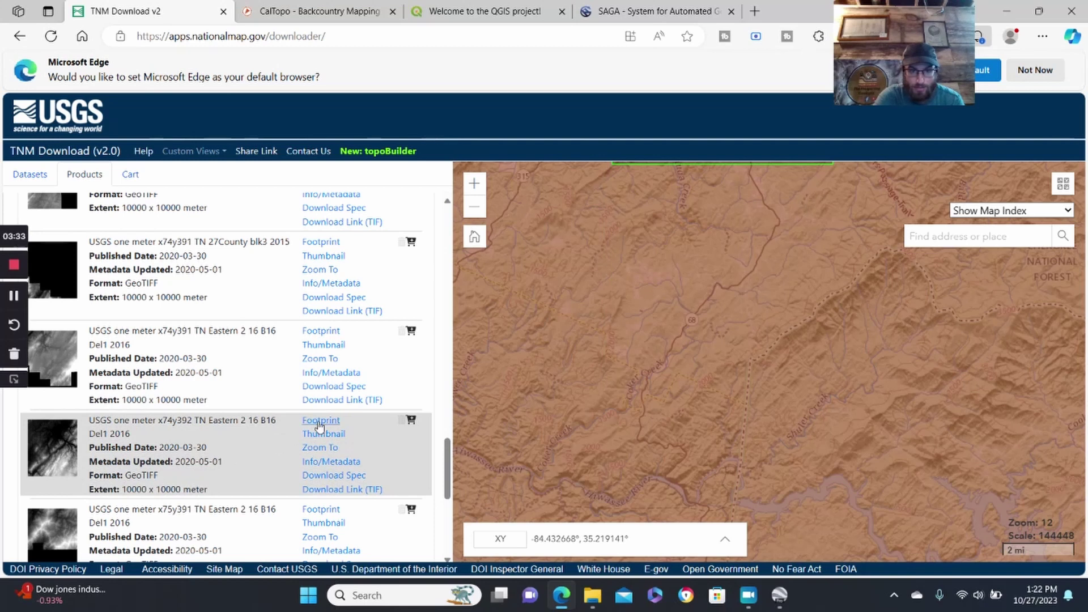
pyautogui.click(315, 333)
# Display the footprint of the USGS one meter x74y390 TN 27County blk3 2015 tile on the map.
pyautogui.scroll(-2, 193, 431)
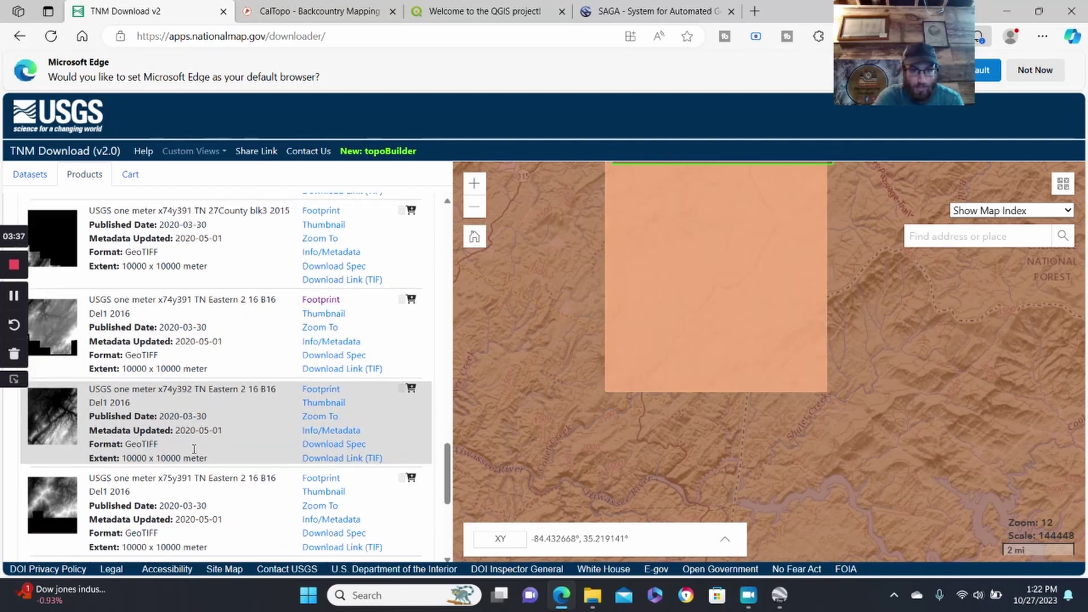
pyautogui.scroll(-4, 205, 482)
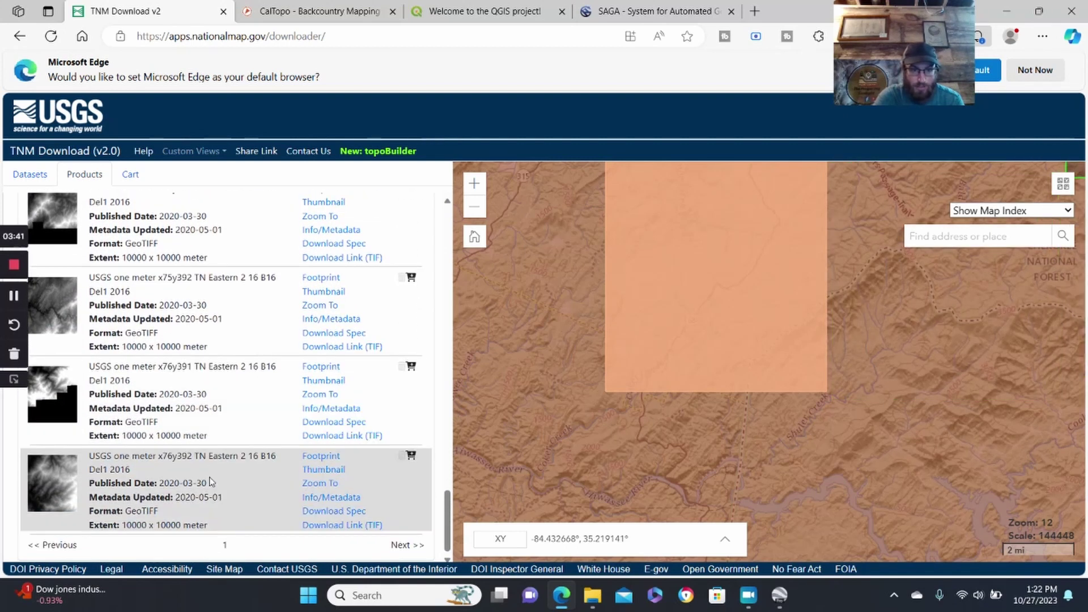
pyautogui.scroll(1, 233, 440)
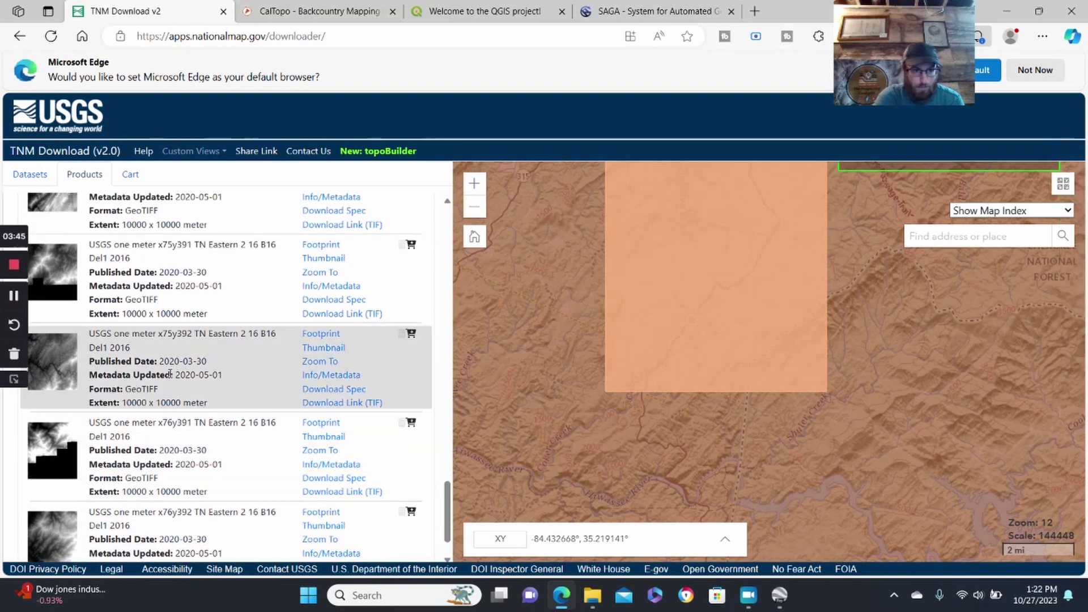
pyautogui.scroll(1, 207, 364)
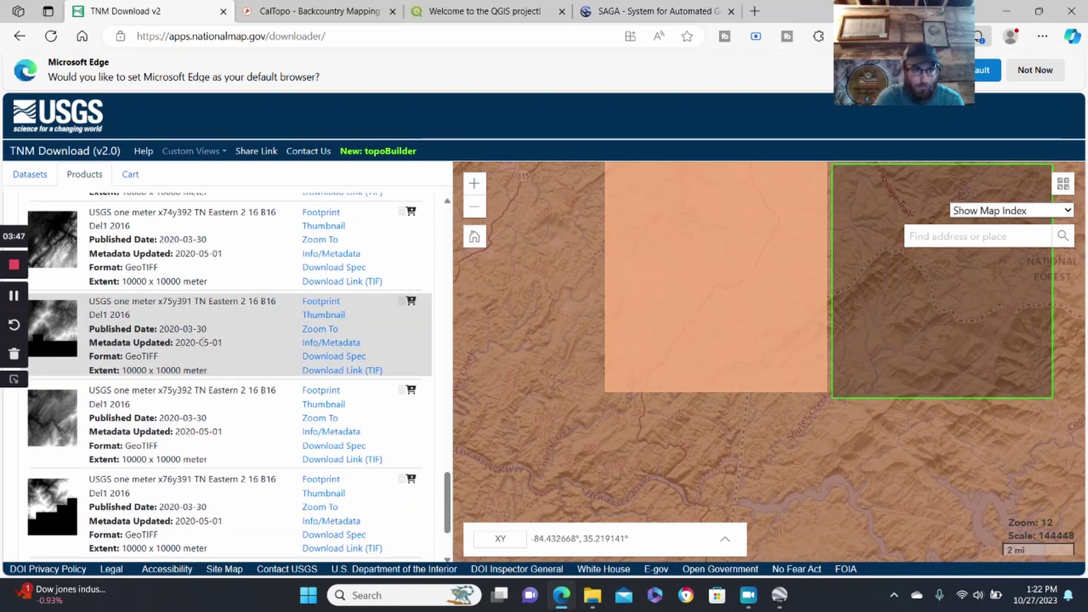
pyautogui.scroll(1, 203, 342)
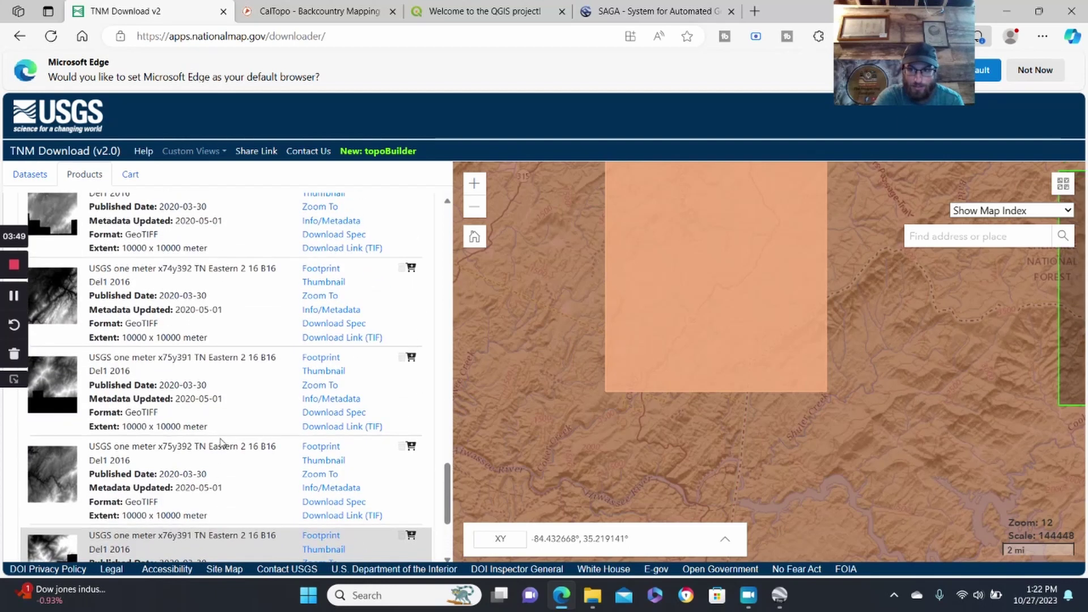
pyautogui.scroll(3, 238, 303)
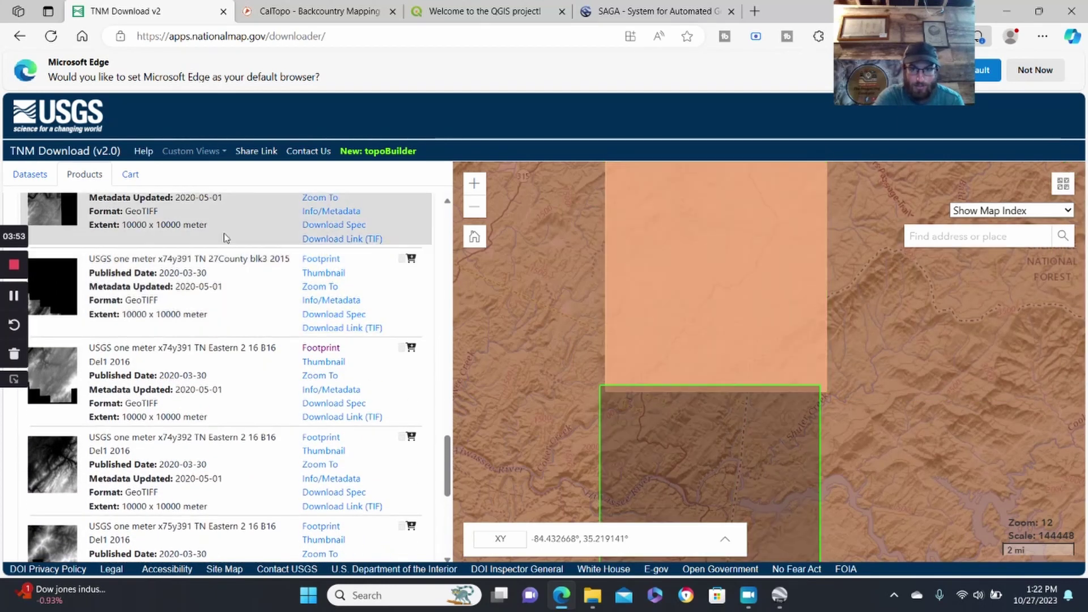
pyautogui.scroll(1, 226, 232)
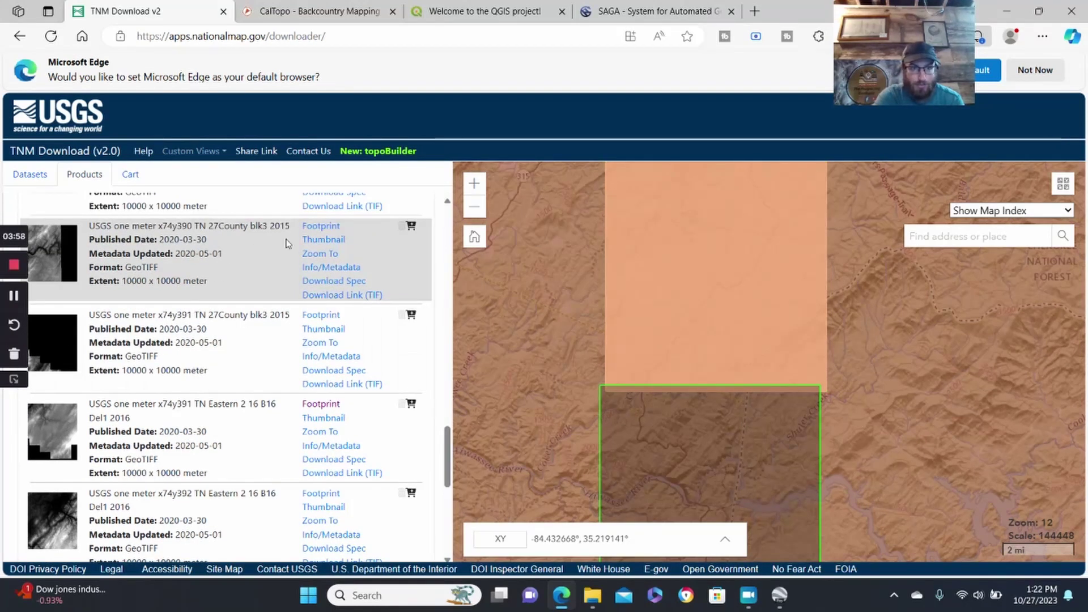
pyautogui.click(319, 228)
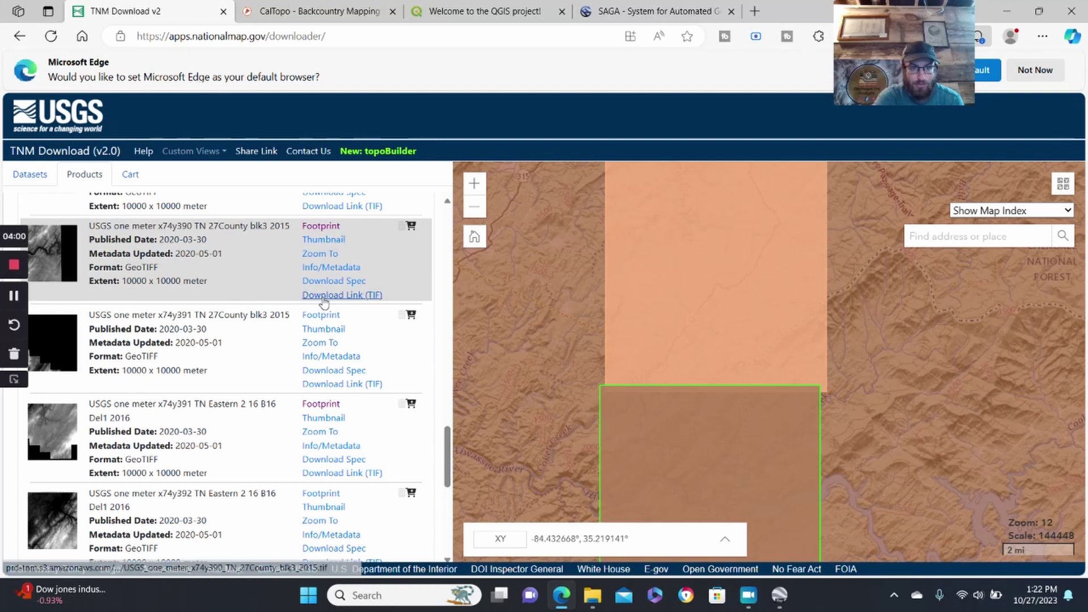
# Download the x74y390 TN 27County blk3 2015 tile as a TIF into the Desktop folder Make your own LiDAR Maps.
pyautogui.click(346, 295)
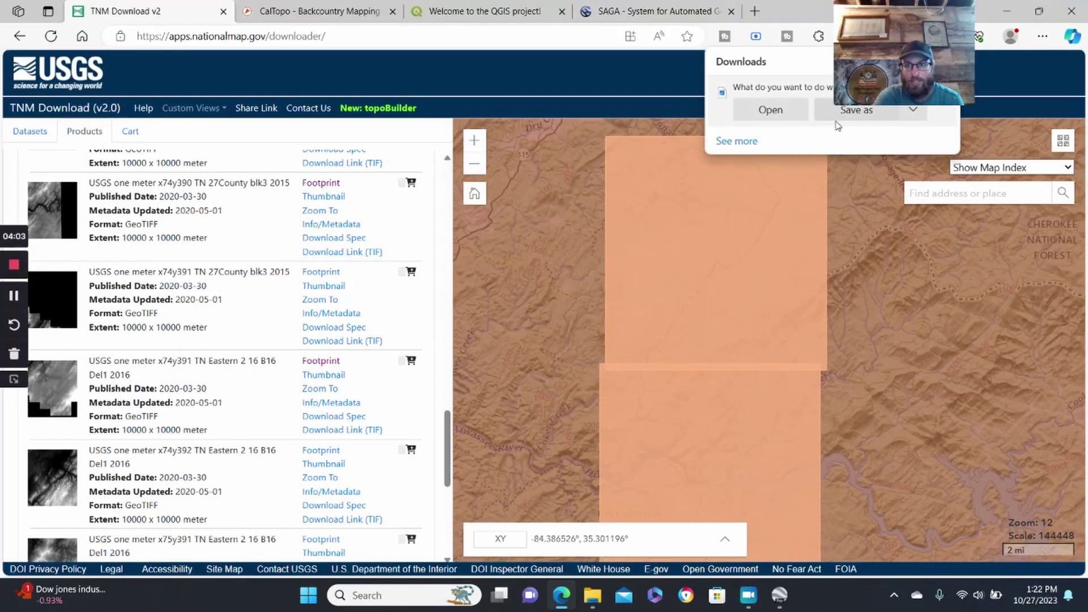
pyautogui.click(839, 115)
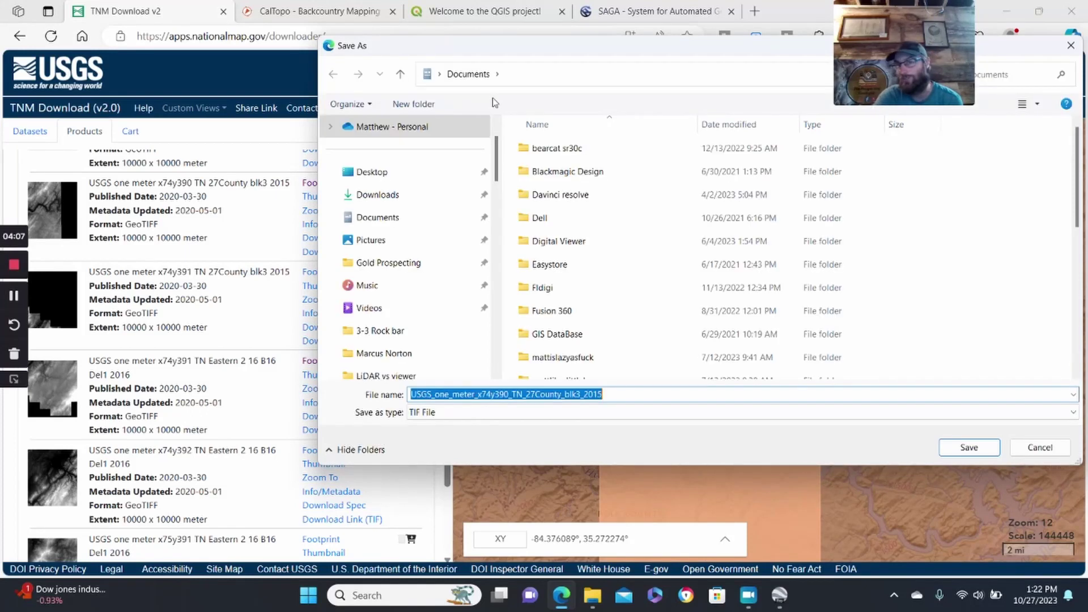
pyautogui.click(386, 174)
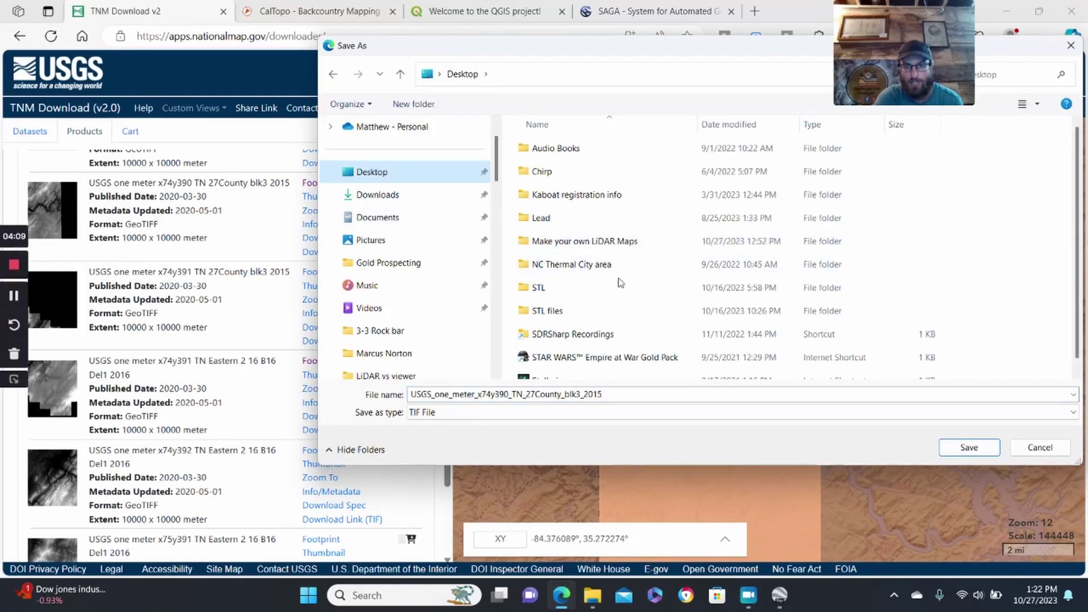
pyautogui.doubleClick(630, 249)
pyautogui.click(968, 447)
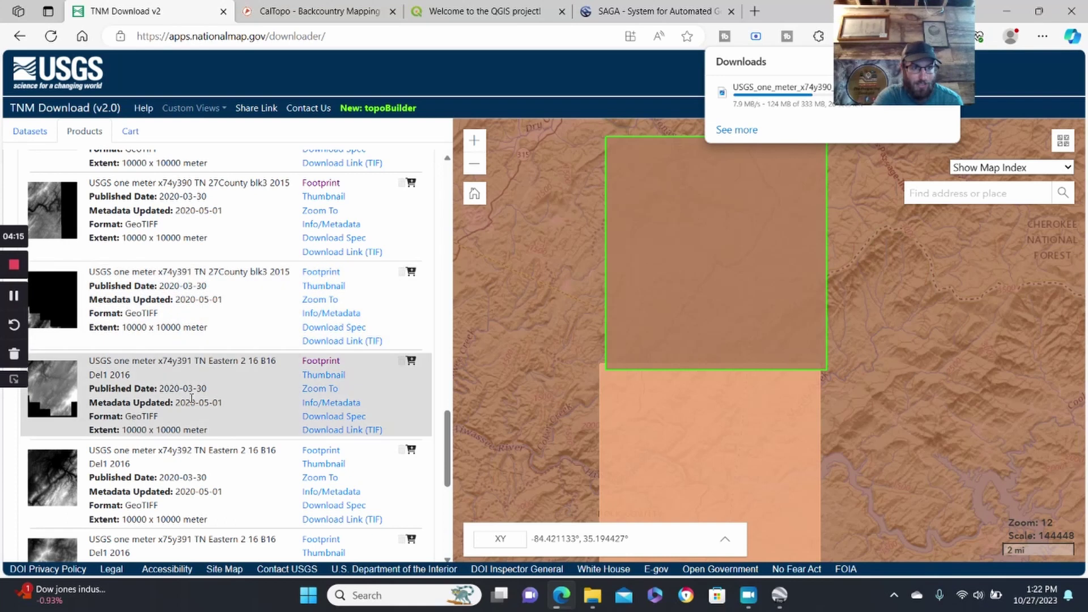
# Remove the footprint of the x74y390 TN 27County blk3 2015 tile from the map.
pyautogui.click(323, 196)
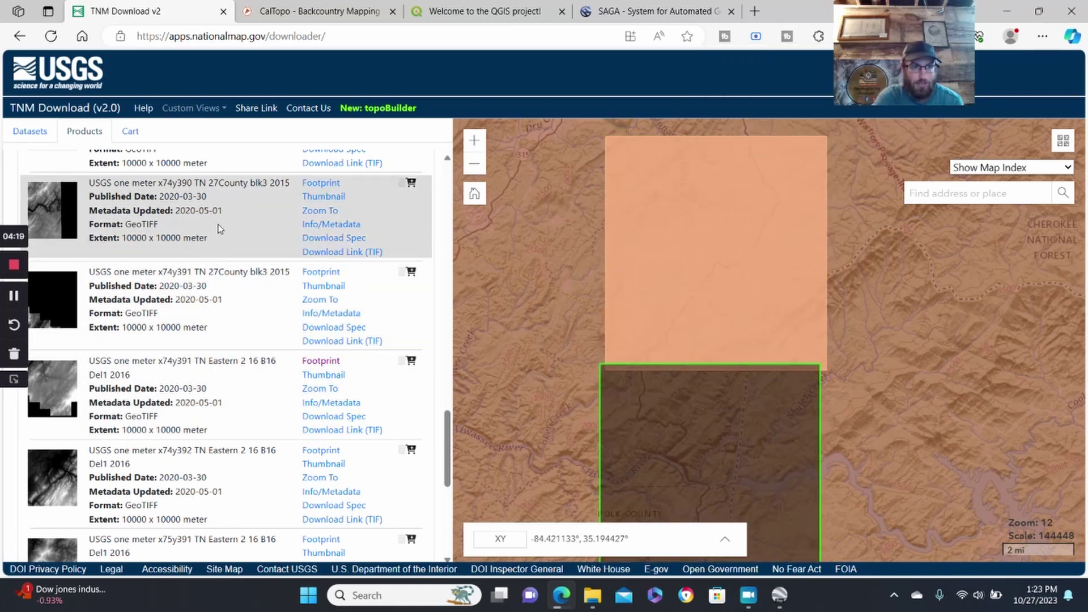
pyautogui.scroll(8, 227, 253)
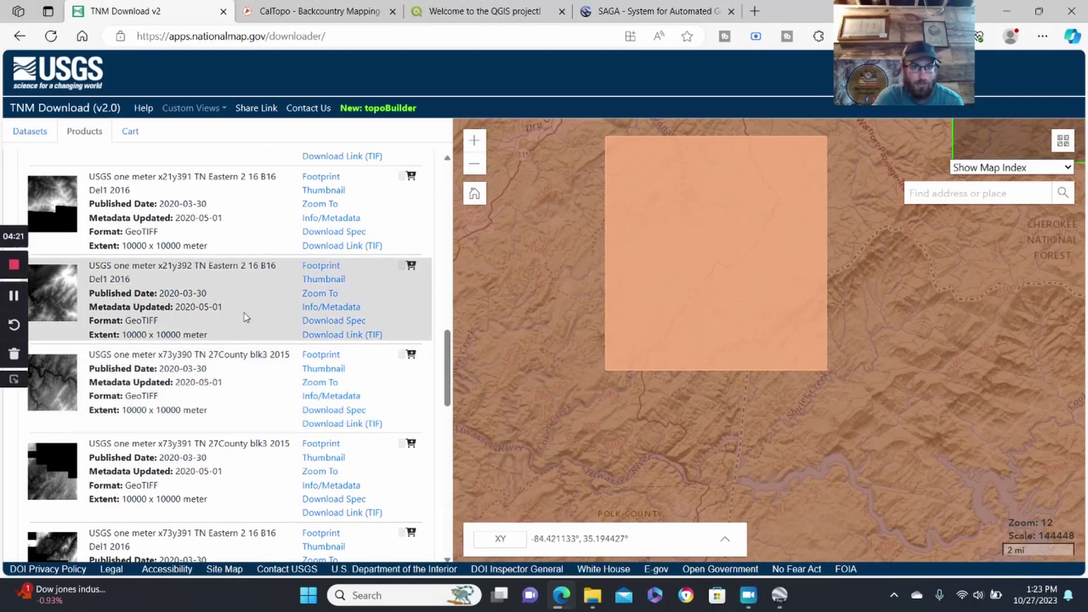
pyautogui.scroll(-8, 245, 317)
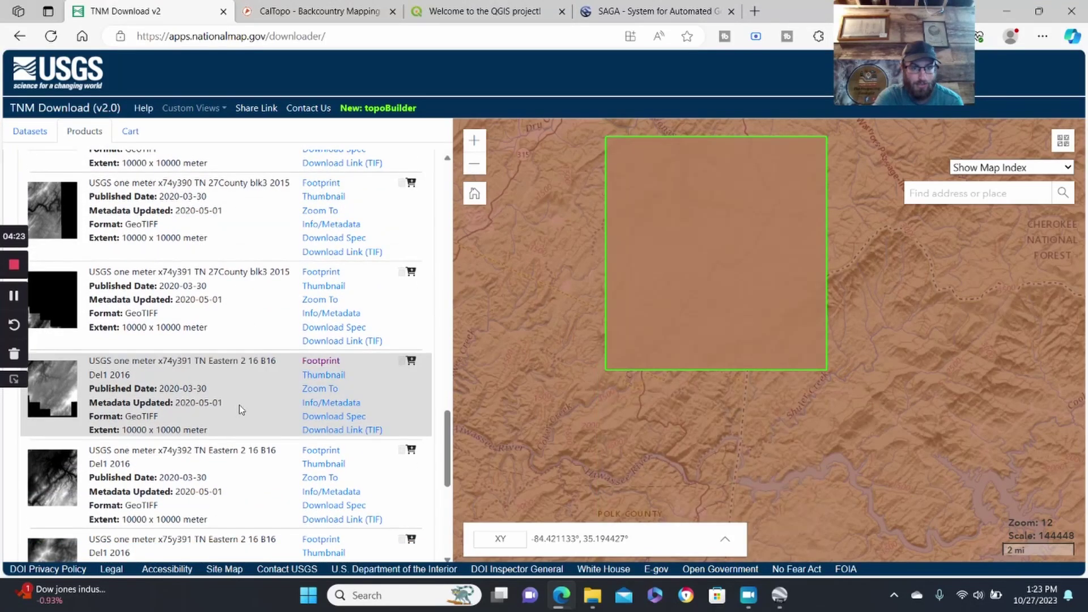
# Download the x74y391 TN Eastern 2 16 B16 Del1 2016 tile as a TIF into the Make your own LiDAR Maps folder.
pyautogui.click(367, 432)
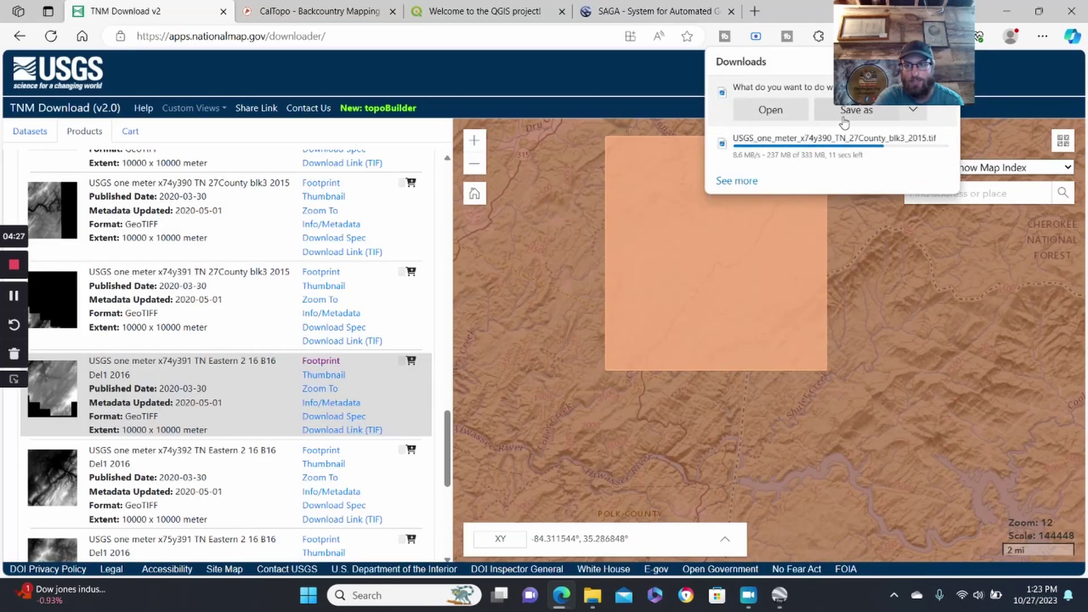
pyautogui.click(843, 121)
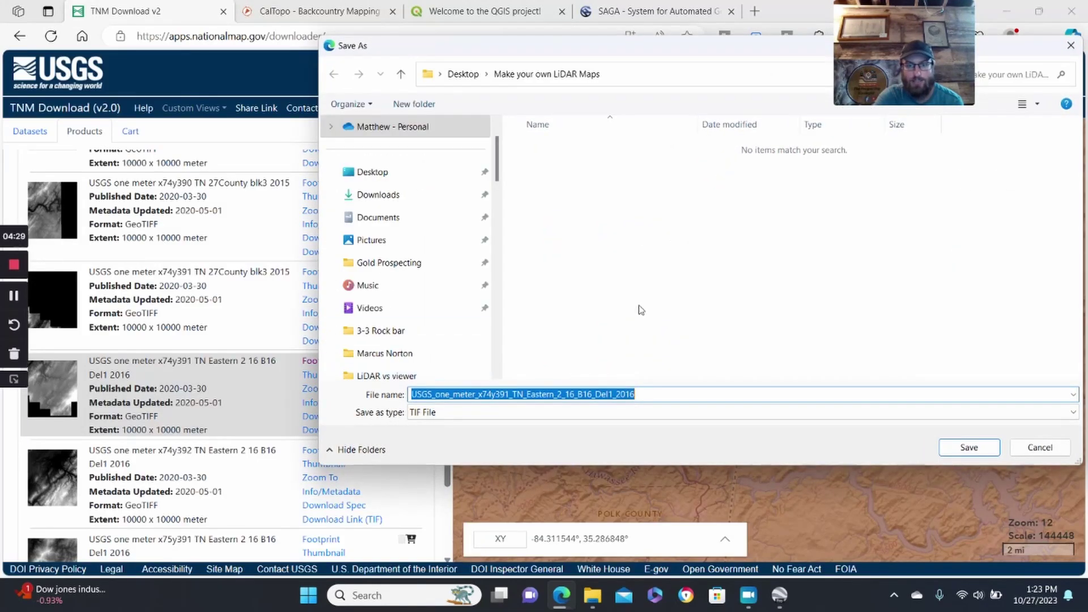
pyautogui.click(965, 448)
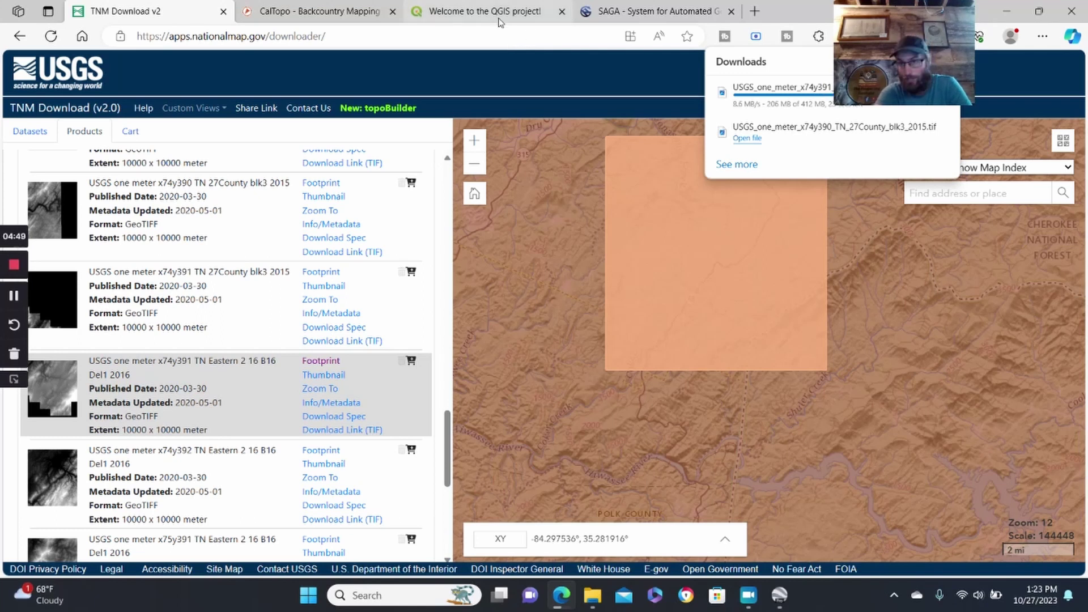
# Switch to the QGIS project website and open its installer download page.
pyautogui.moveTo(486, 12)
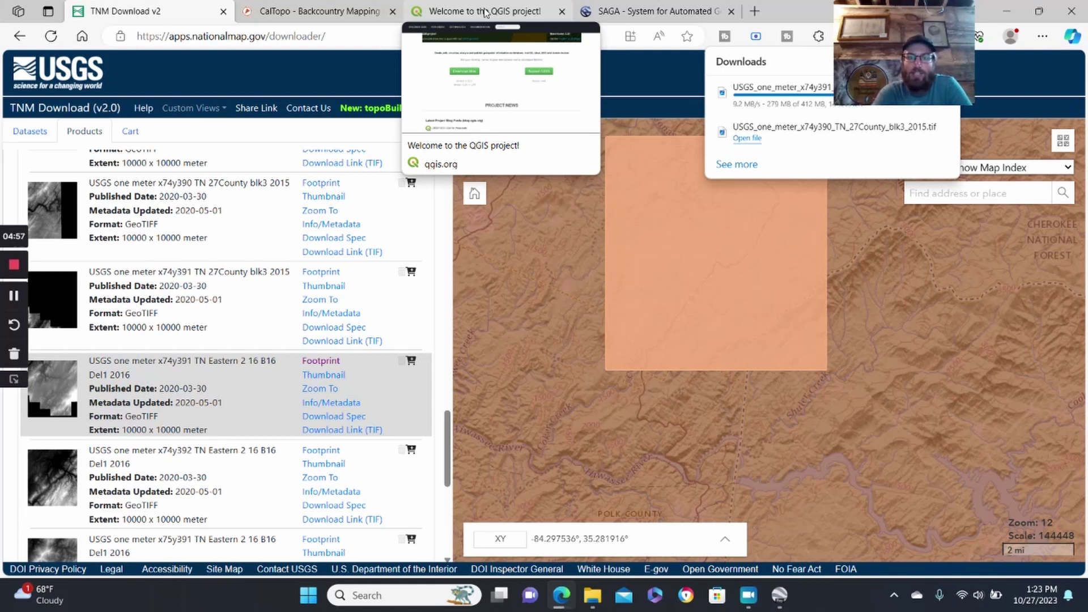
pyautogui.click(486, 12)
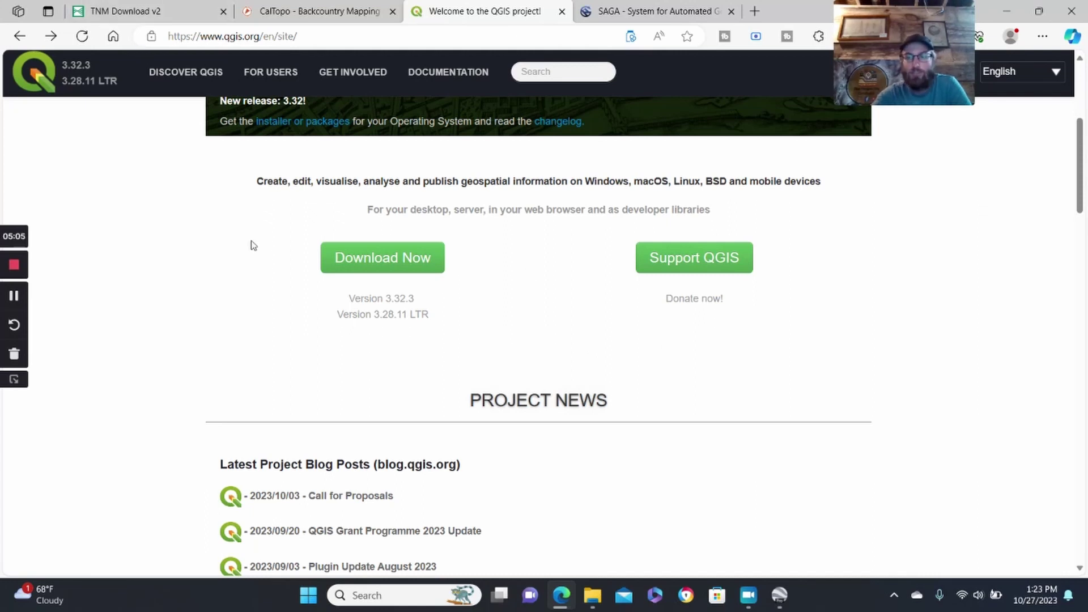
pyautogui.scroll(5, 256, 252)
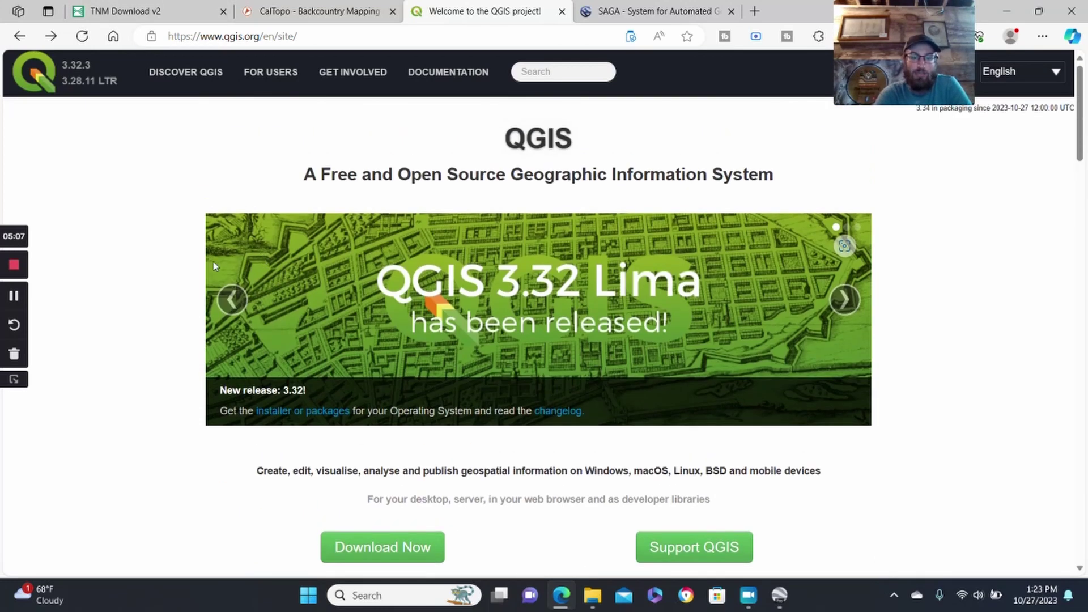
pyautogui.scroll(-4, 229, 266)
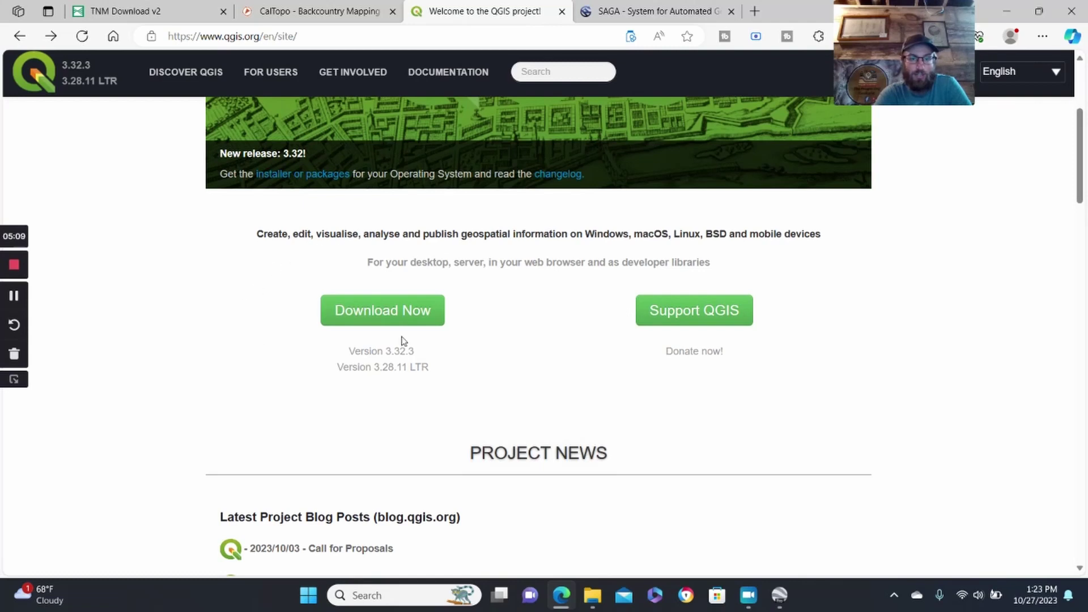
pyautogui.click(379, 314)
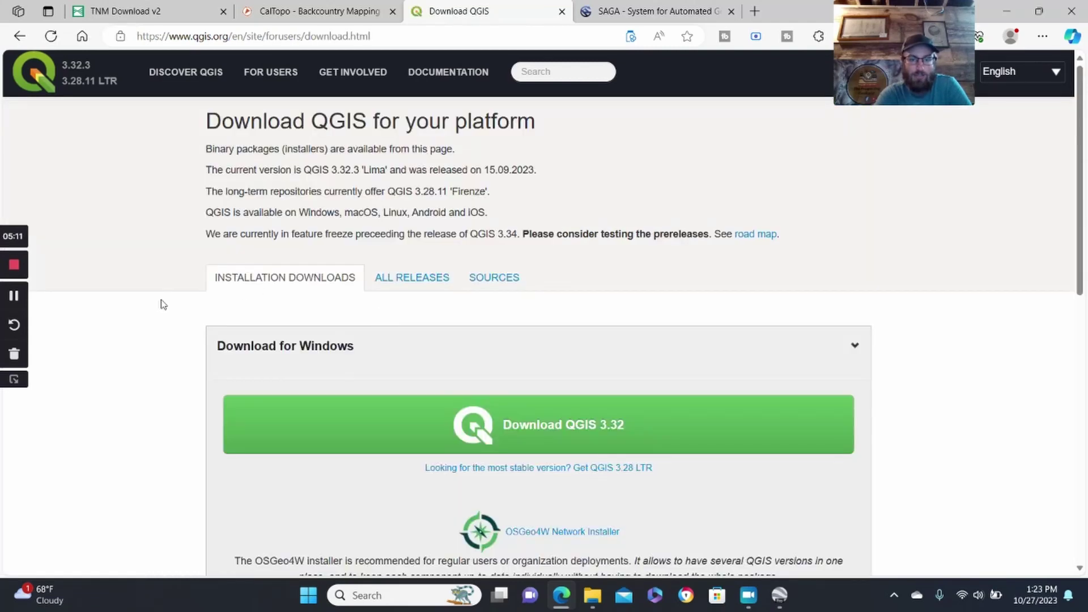
# Download the QGIS 3.28 LTR installer for Windows, dismiss the donation message, and choose to open the file.
pyautogui.scroll(-3, 170, 264)
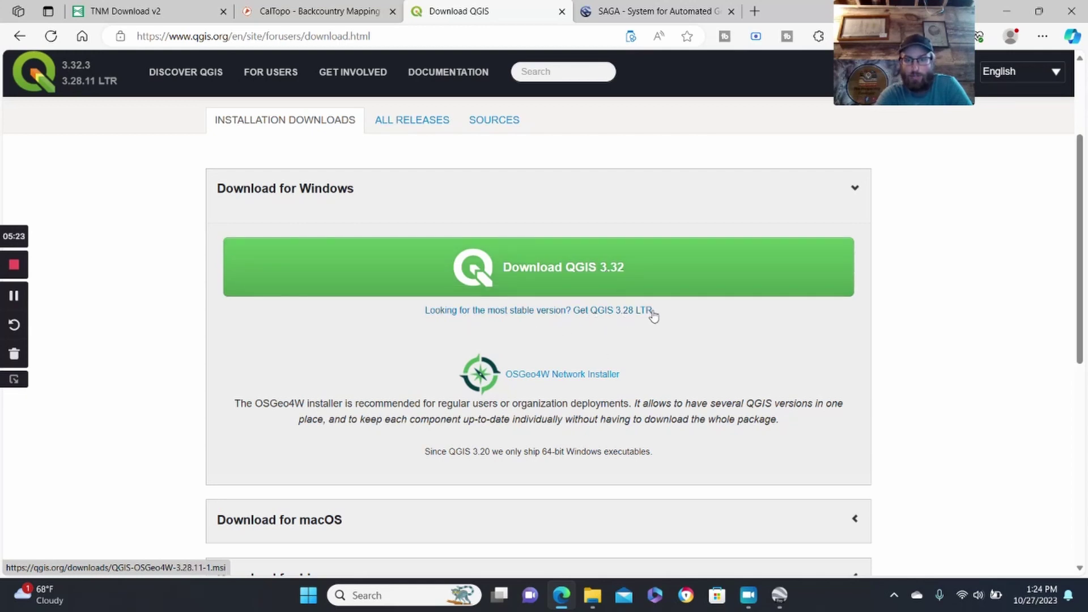
pyautogui.click(542, 312)
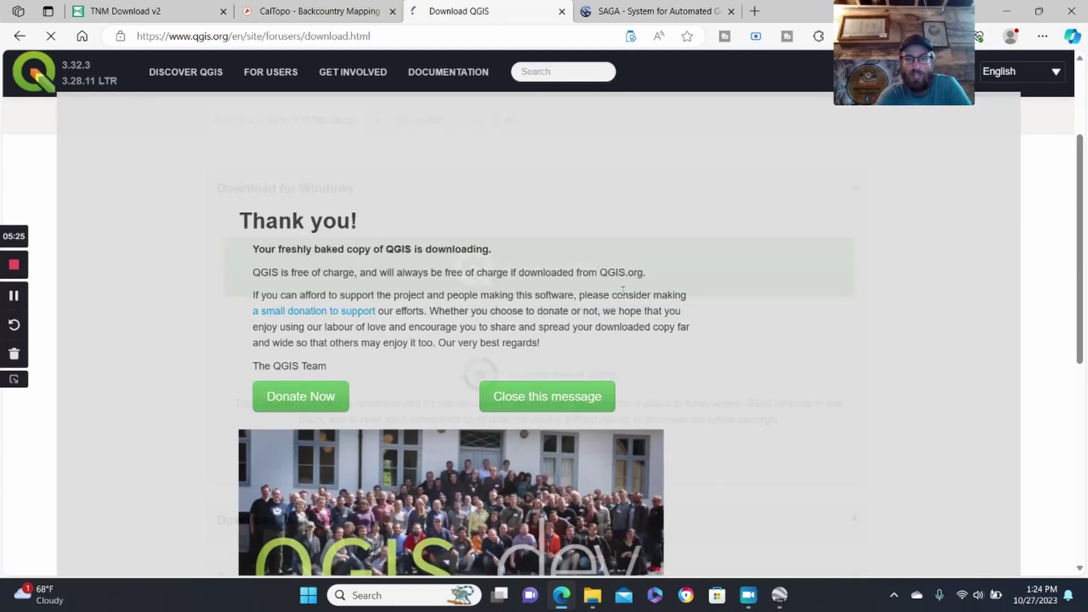
pyautogui.click(560, 400)
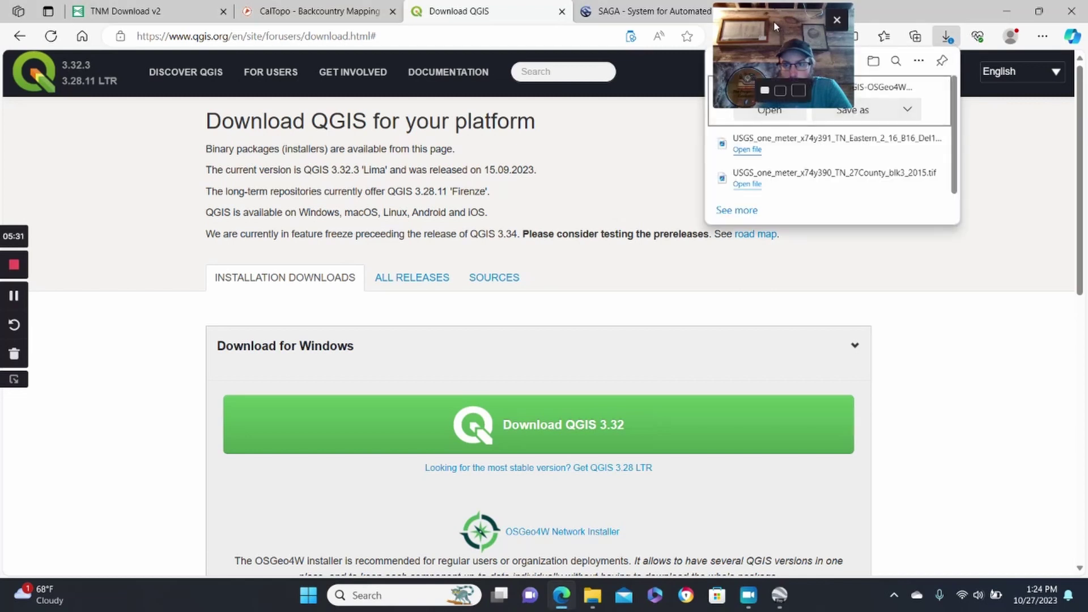
pyautogui.moveTo(773, 22); pyautogui.dragTo(554, 27)
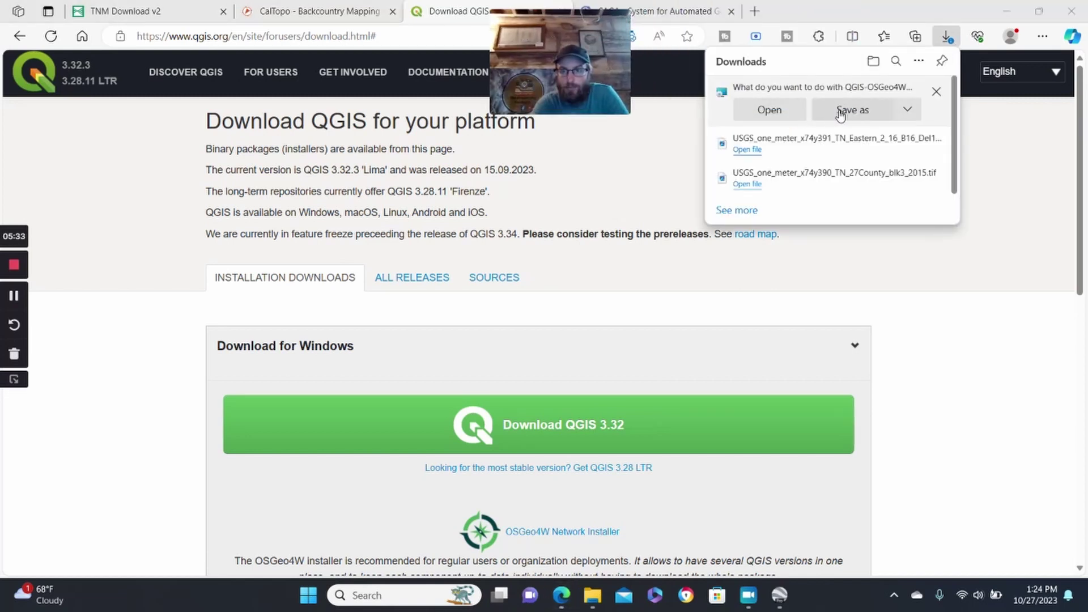
pyautogui.click(772, 109)
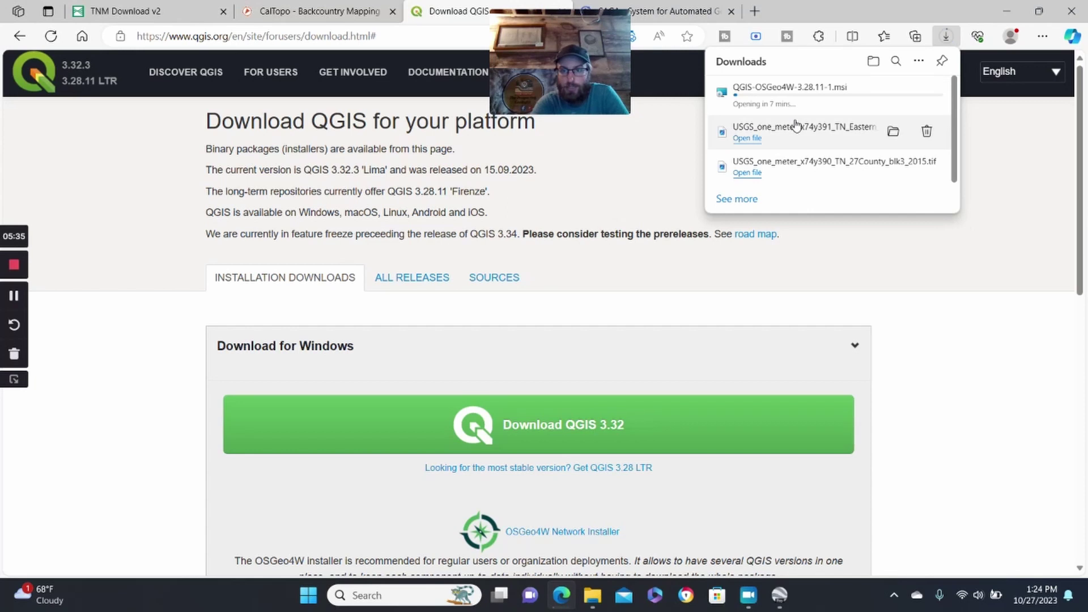
# Switch to the SAGA homepage and download the latest version, saga-9.2.0_x64.zip, from its SourceForge files page.
pyautogui.moveTo(594, 76)
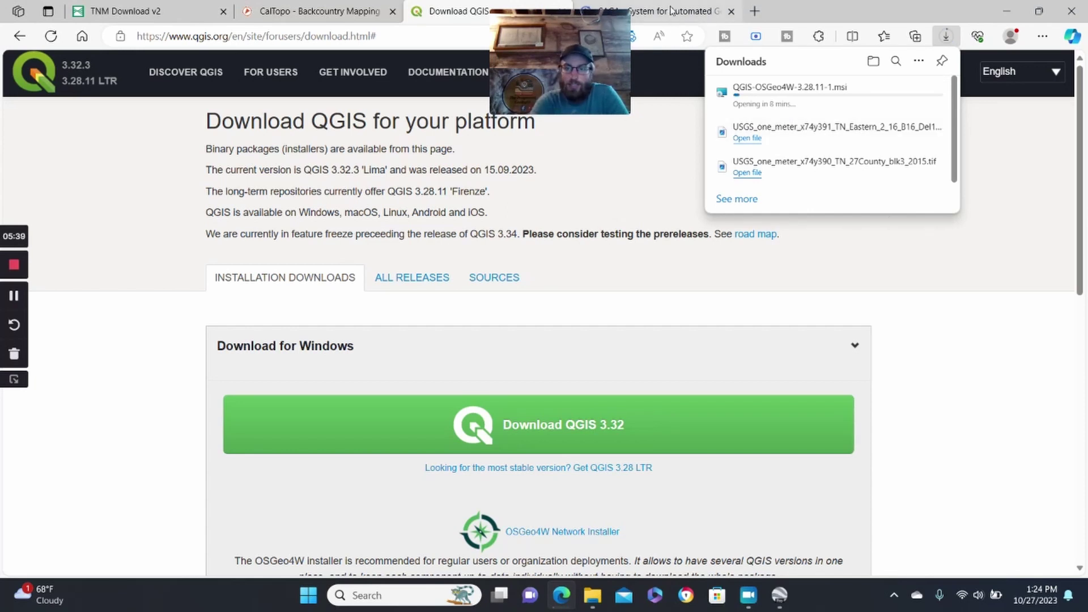
pyautogui.moveTo(671, 10)
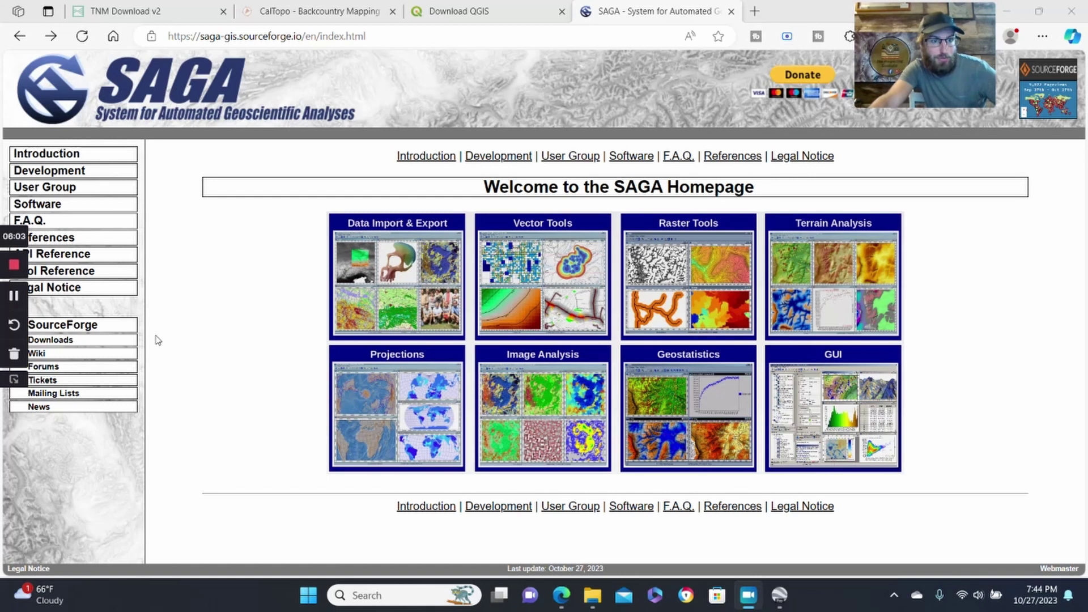
pyautogui.click(61, 341)
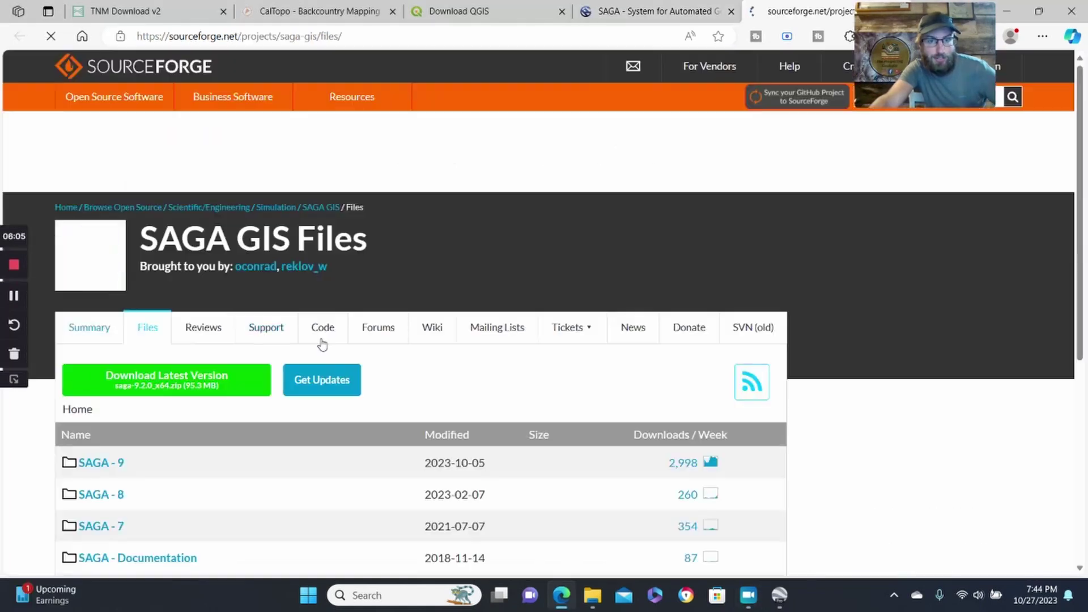
pyautogui.scroll(-1, 632, 148)
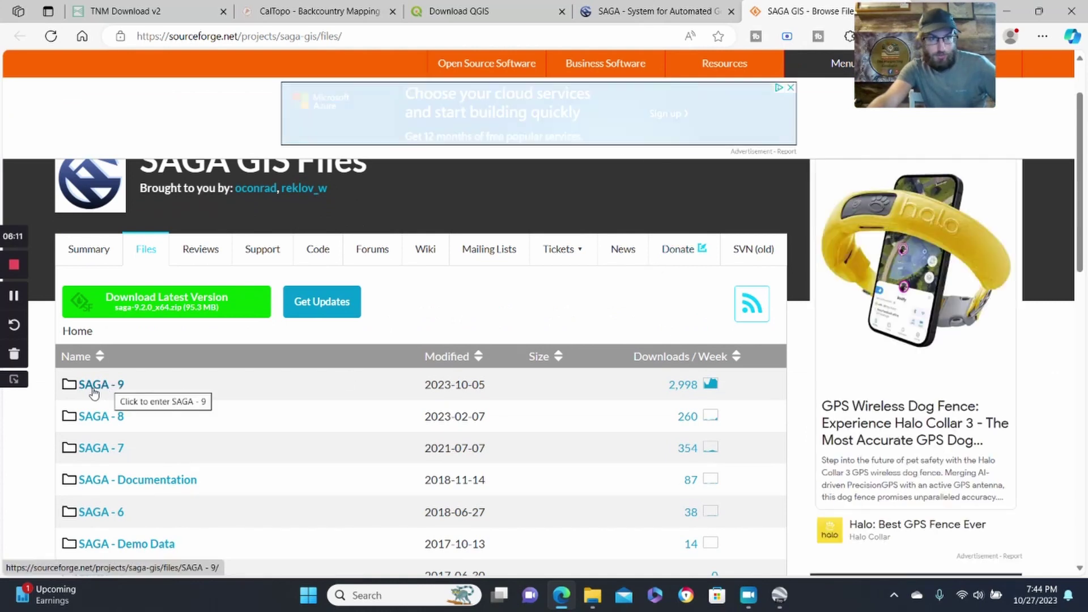
pyautogui.click(126, 309)
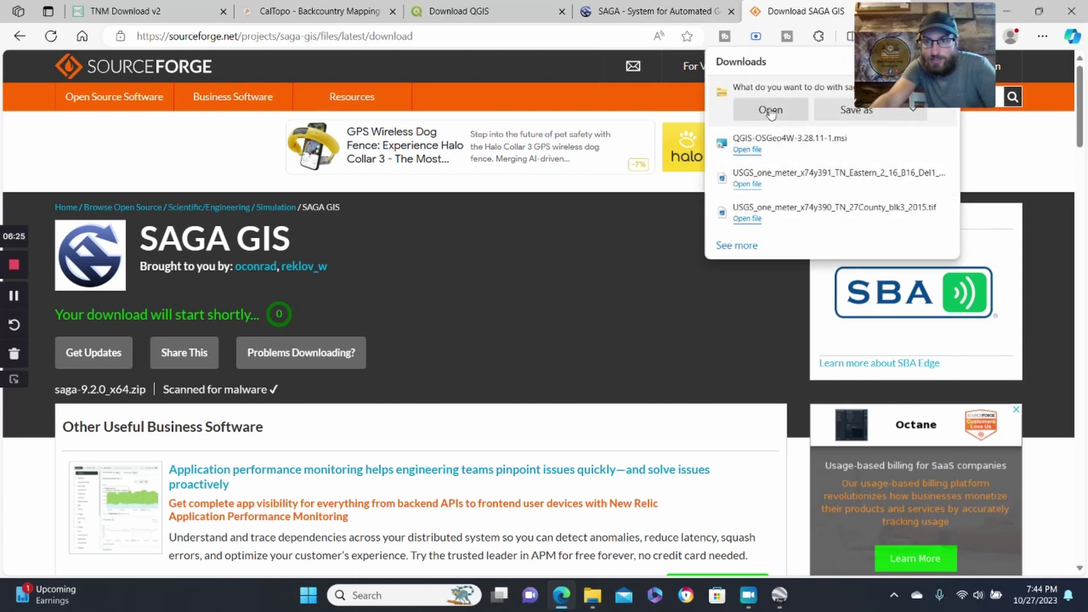
# Open the downloaded SAGA archive and show the contents of its saga-9.2.0_x64 folder.
pyautogui.click(770, 111)
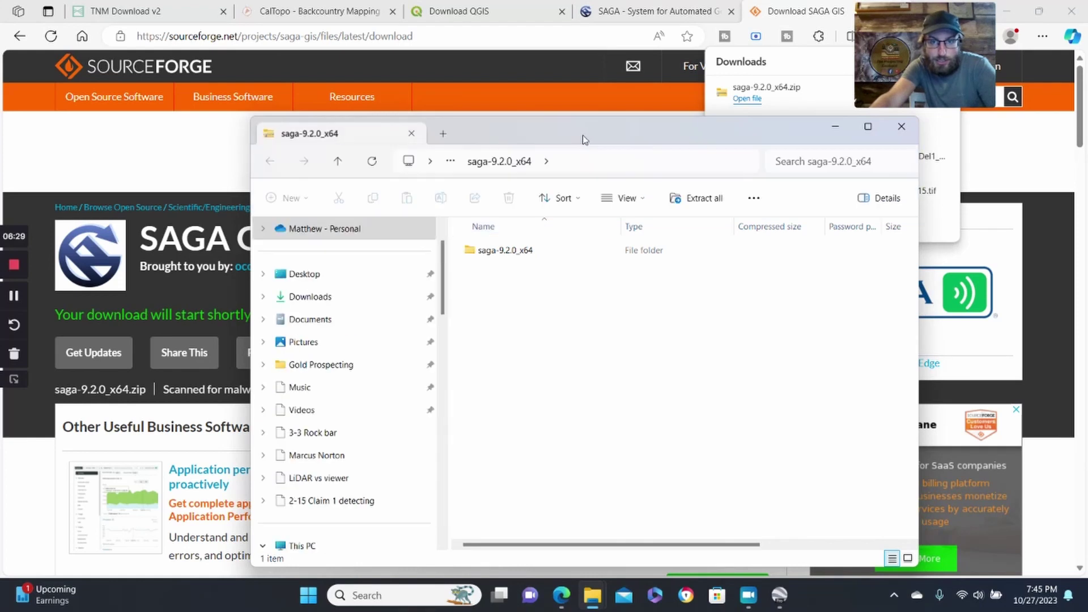
pyautogui.moveTo(585, 140); pyautogui.dragTo(540, 76)
pyautogui.doubleClick(483, 193)
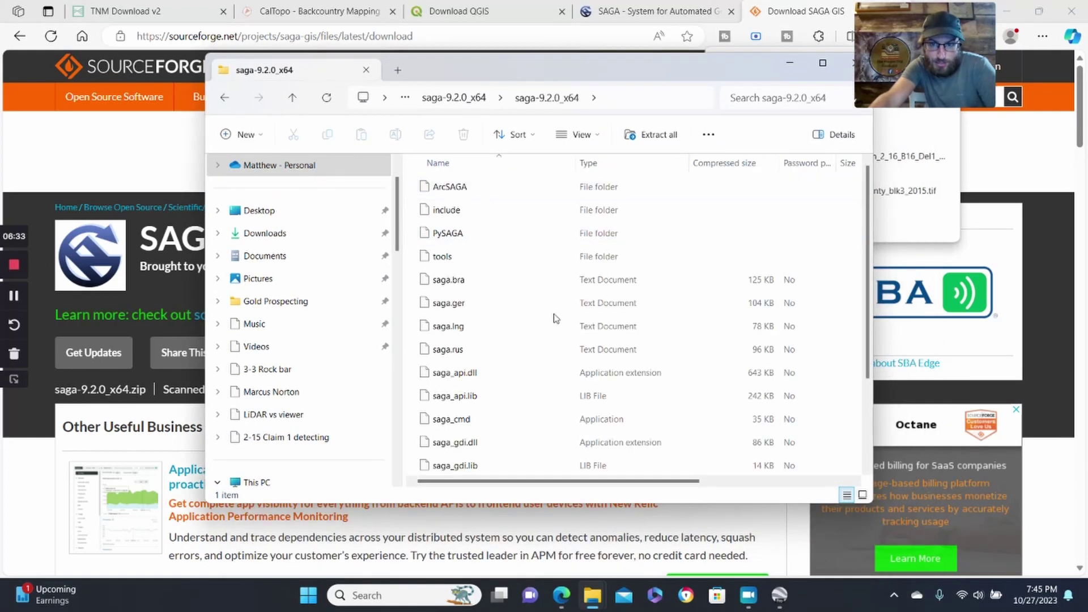
# Locate the saga_gui application inside the saga-9.2.0_x64 folder and select it.
pyautogui.moveTo(552, 71); pyautogui.dragTo(540, 66)
pyautogui.scroll(-1, 497, 351)
pyautogui.scroll(-1, 497, 351)
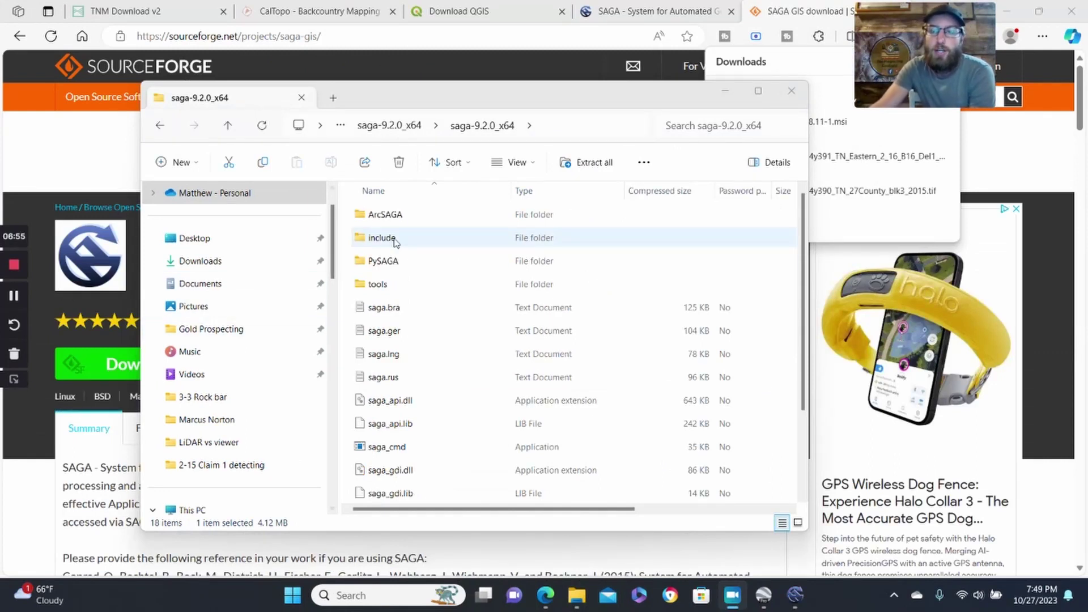
pyautogui.scroll(-2, 531, 327)
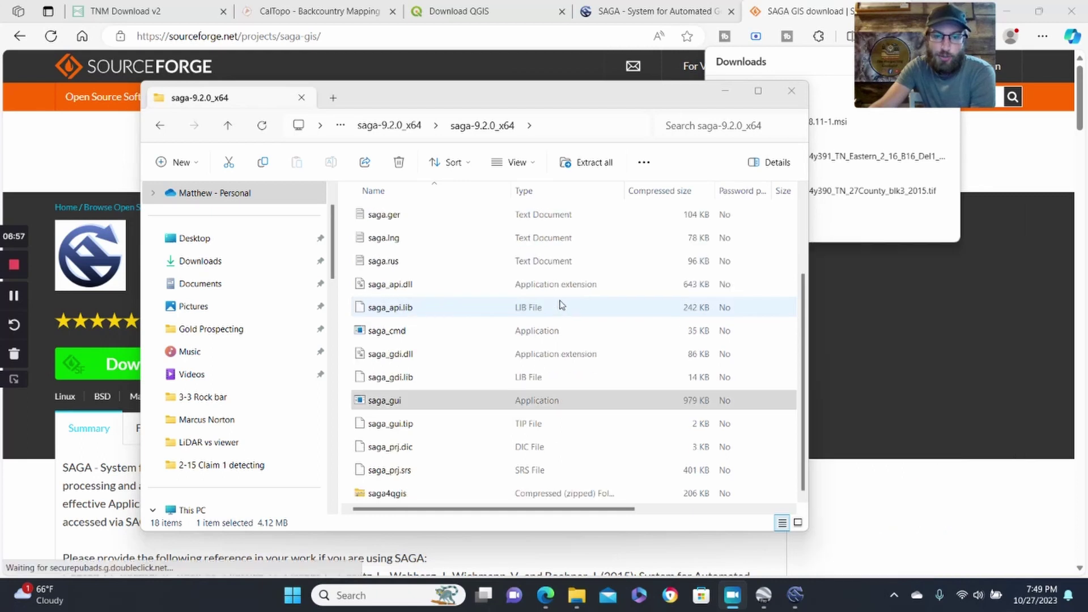
pyautogui.click(390, 404)
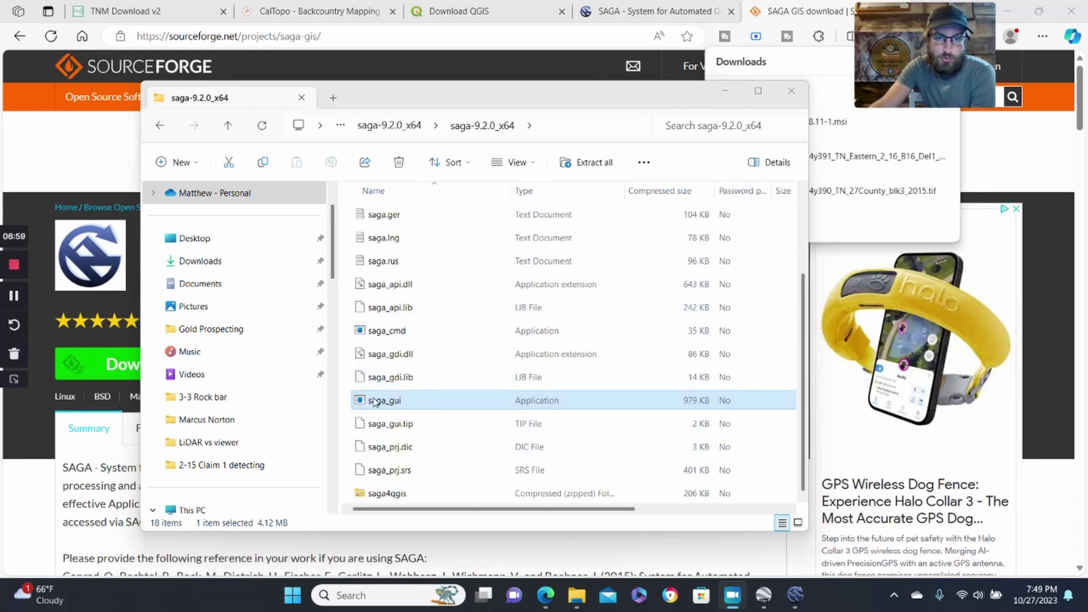
pyautogui.scroll(2, 447, 316)
pyautogui.scroll(-2, 469, 347)
pyautogui.doubleClick(389, 404)
pyautogui.click(416, 407)
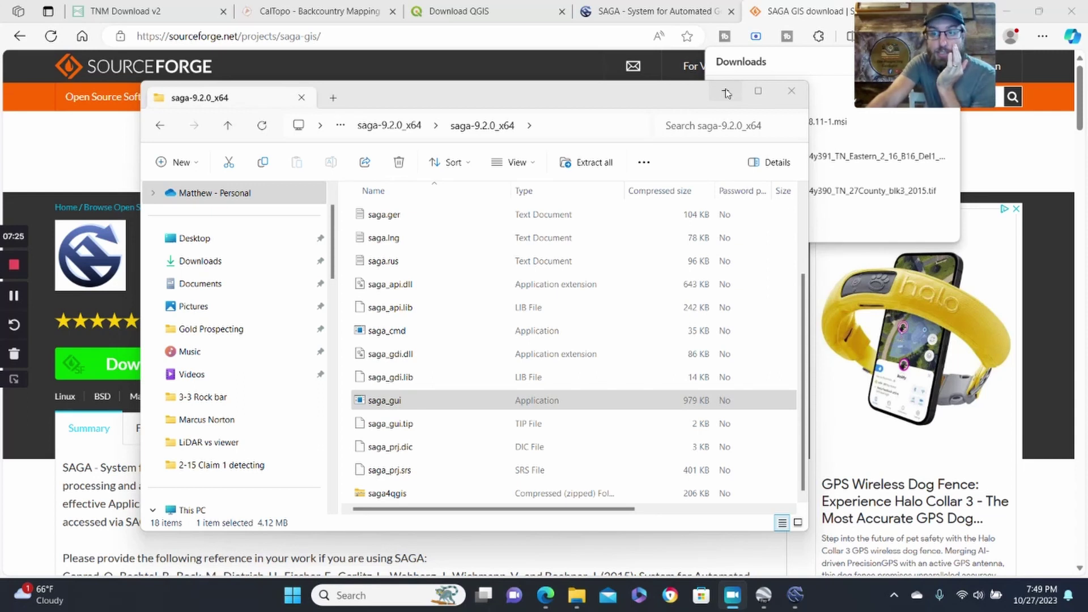
# Revisit the x74y391 TN Eastern tile's TIF download entry on the TNM Download page, and switch to SAGA 9.2.0.
pyautogui.click(176, 21)
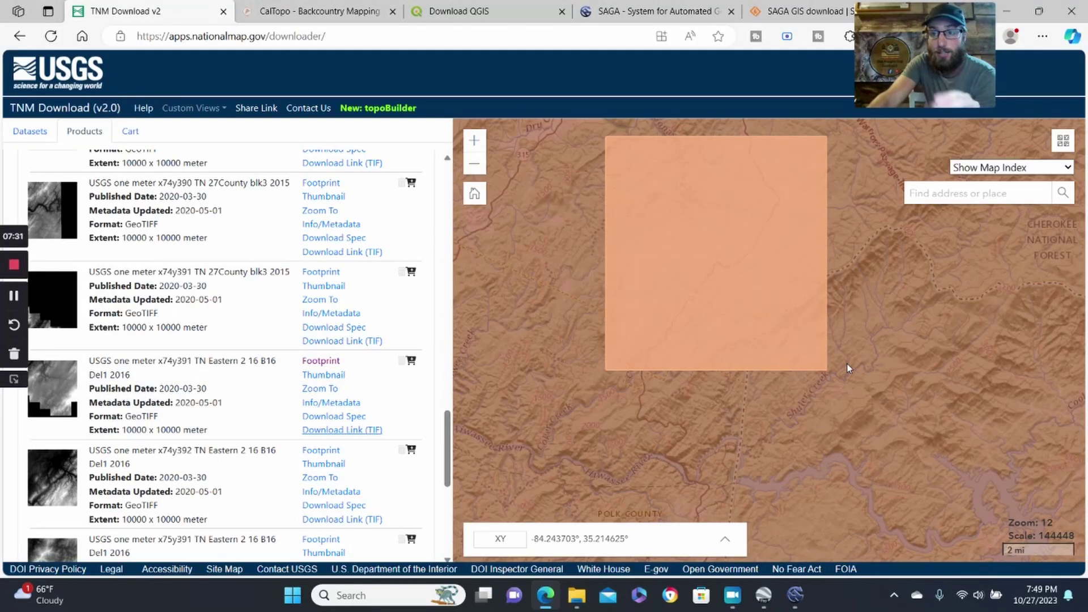
pyautogui.click(336, 431)
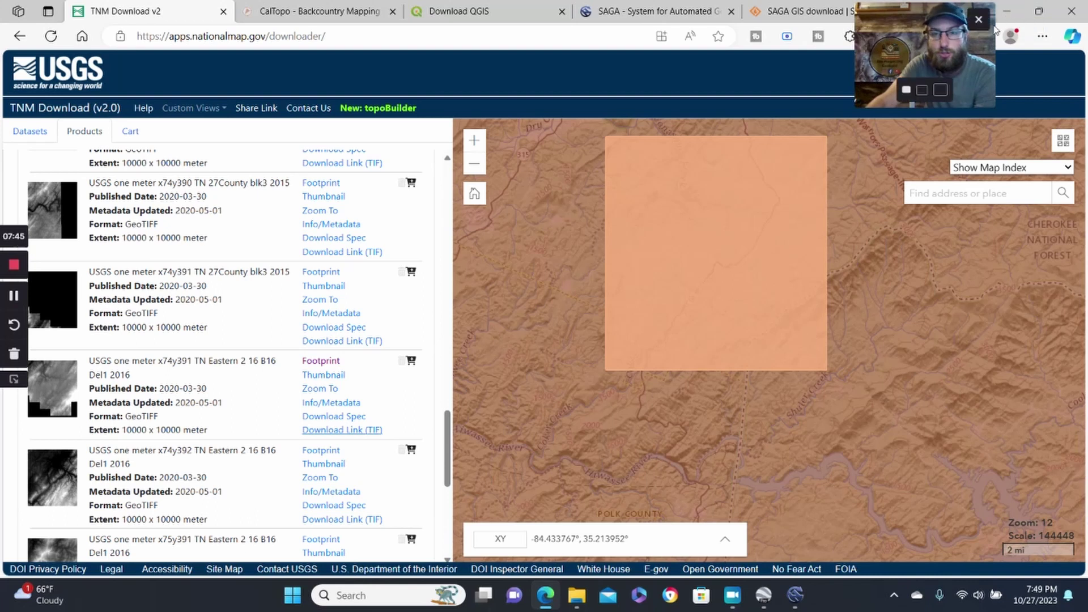
pyautogui.moveTo(801, 596)
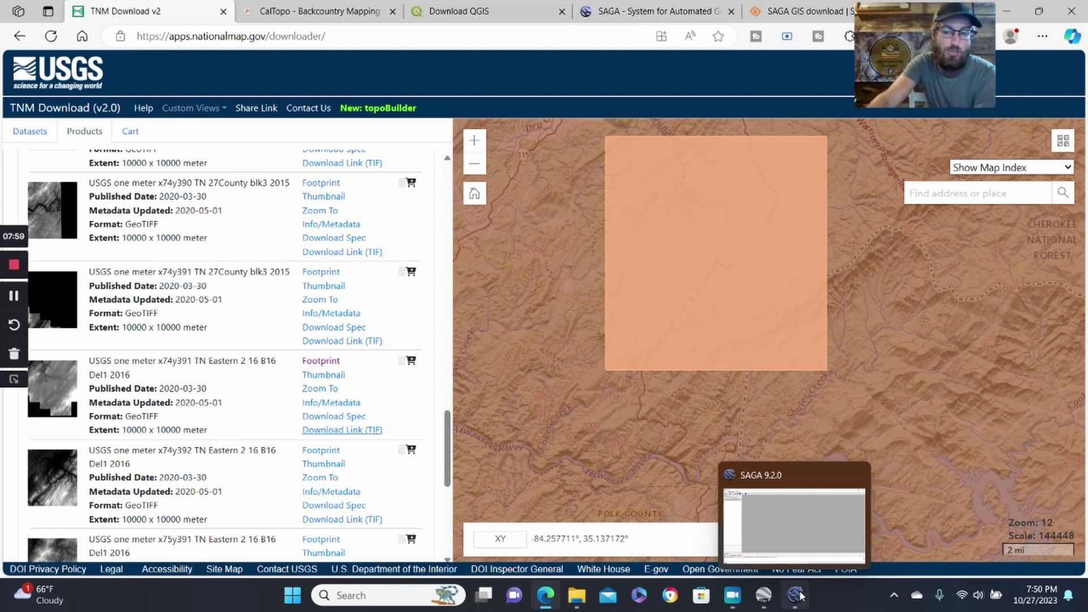
pyautogui.click(800, 595)
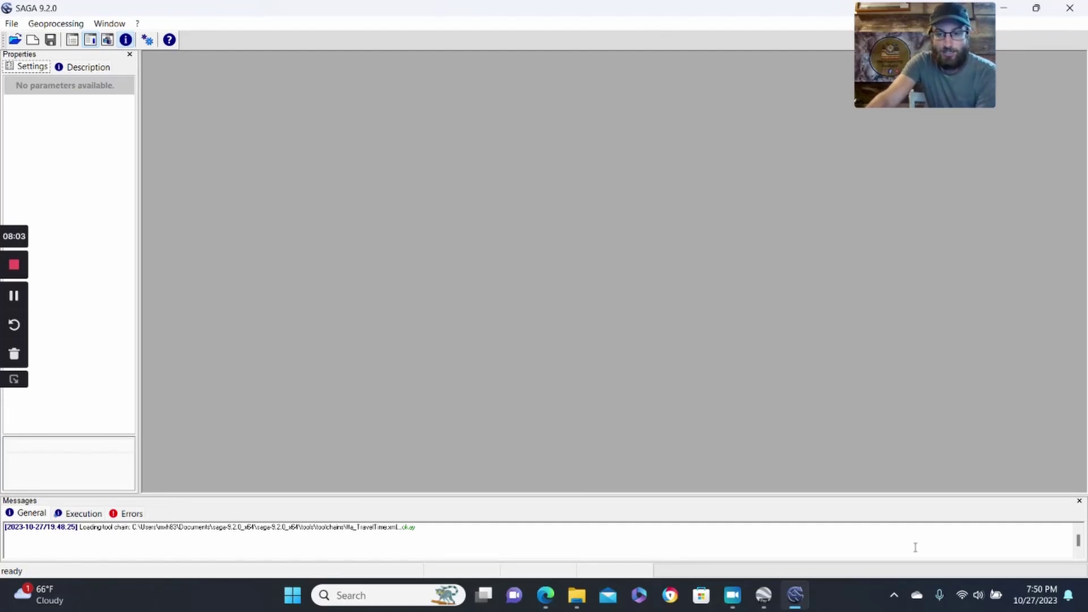
# Load both USGS one meter tiles, x74y390 and x74y391, as grids from the Desktop folder Make your own LiDAR Maps.
pyautogui.click(11, 25)
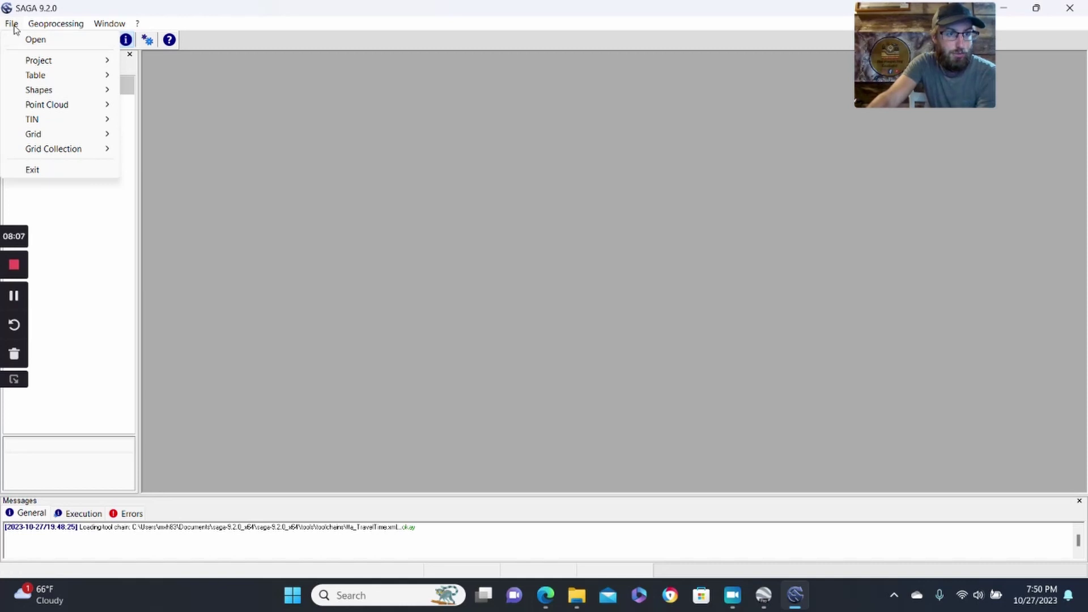
pyautogui.moveTo(27, 139)
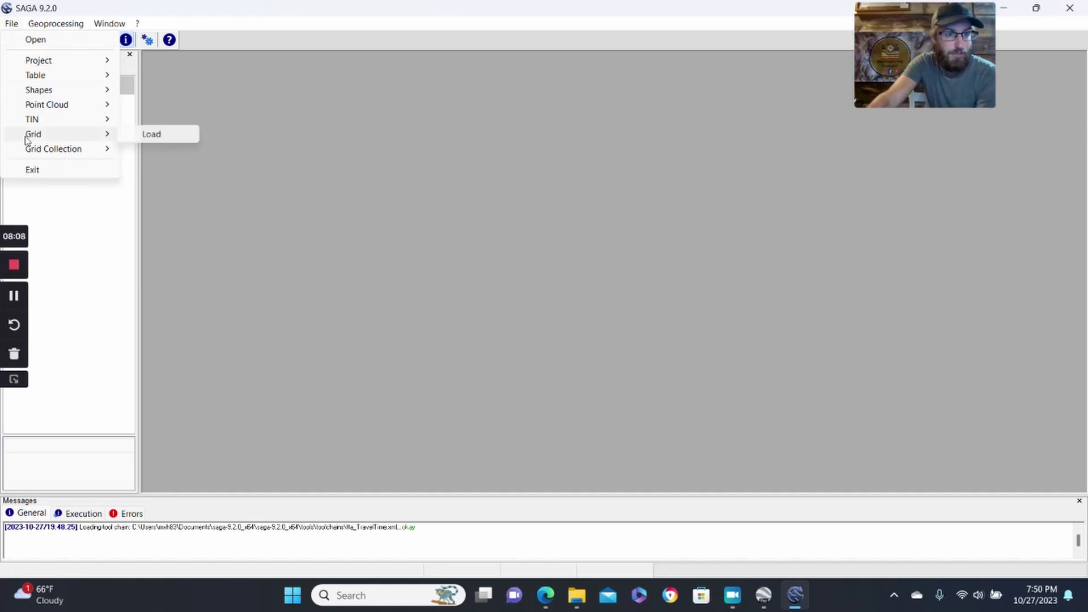
pyautogui.click(151, 134)
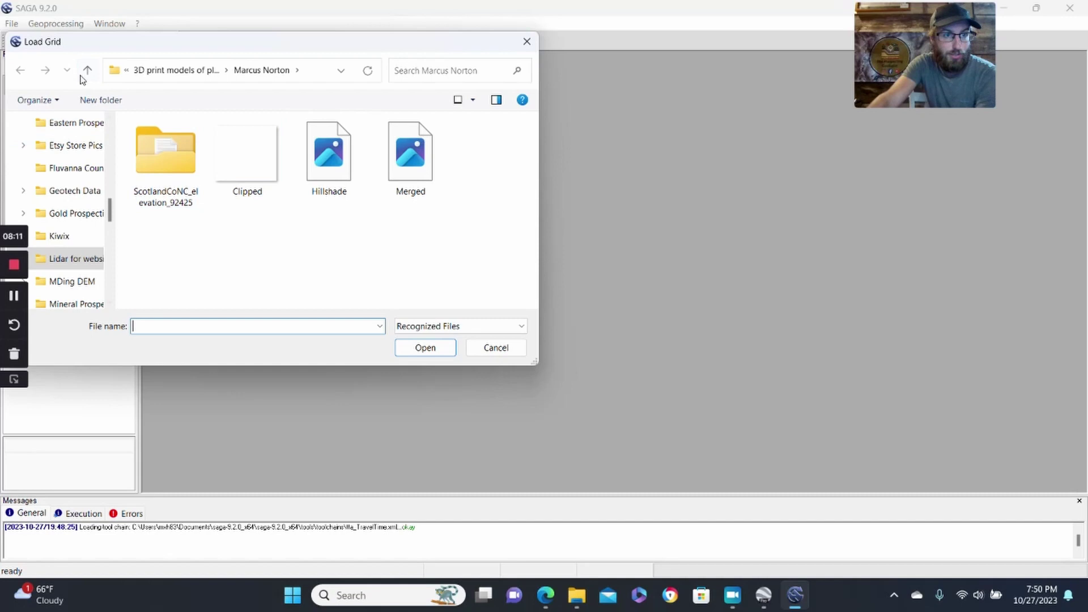
pyautogui.click(87, 71)
pyautogui.click(88, 71)
pyautogui.click(87, 71)
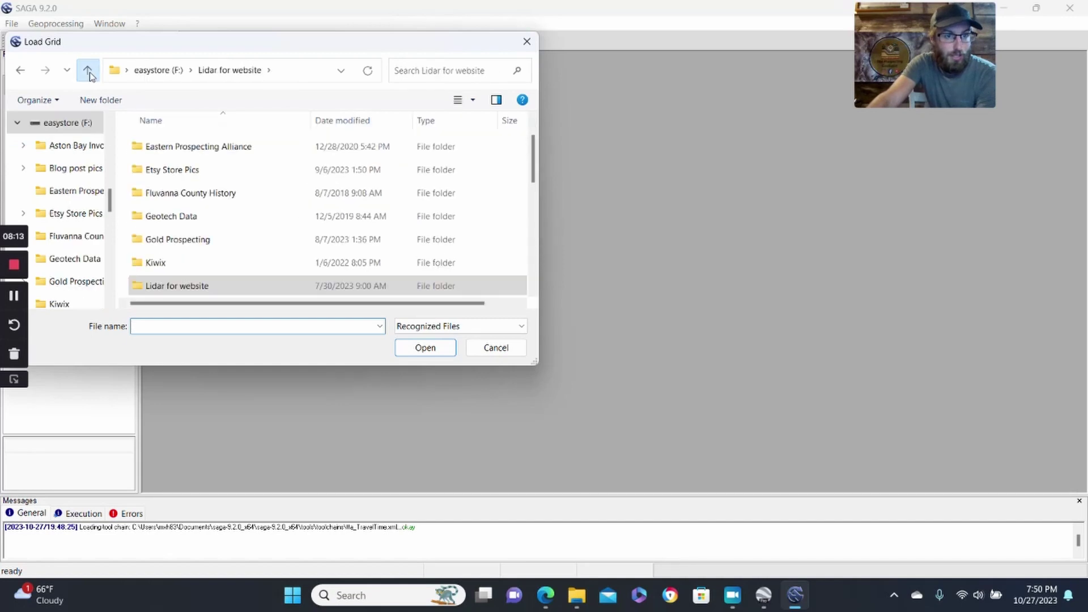
pyautogui.scroll(6, 44, 172)
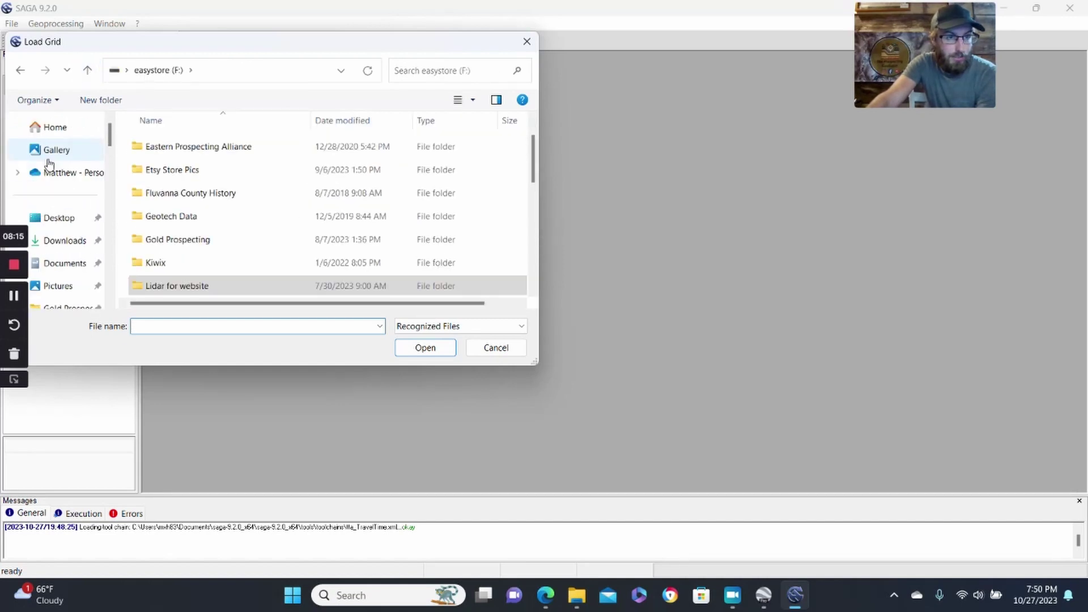
pyautogui.click(77, 218)
pyautogui.doubleClick(274, 236)
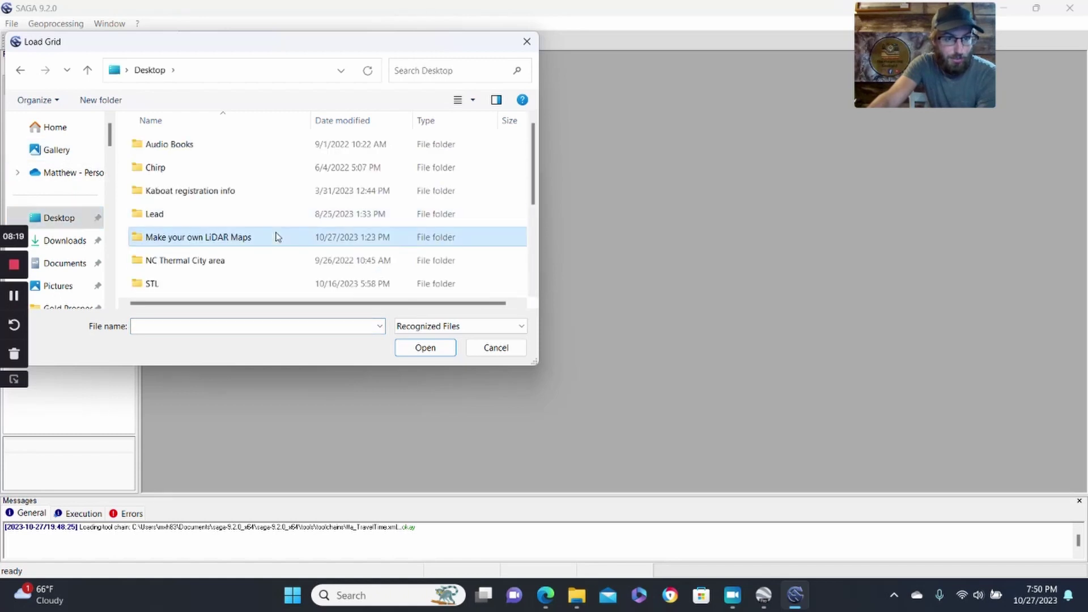
pyautogui.moveTo(329, 276); pyautogui.dragTo(130, 117)
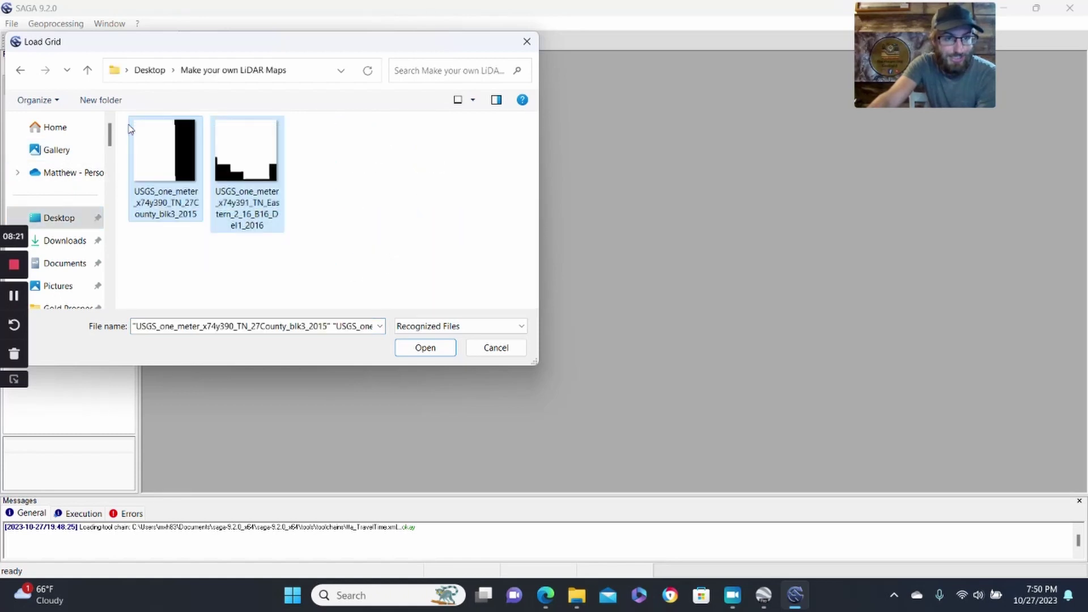
pyautogui.click(443, 351)
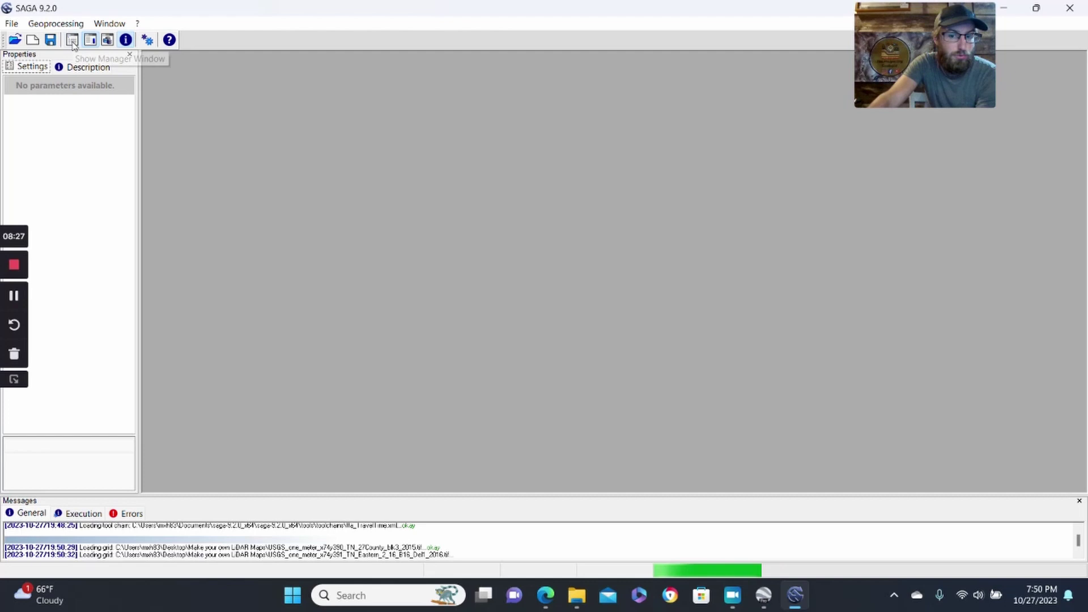
# Show the Manager with the tree of loaded grids and close the Properties window.
pyautogui.click(73, 45)
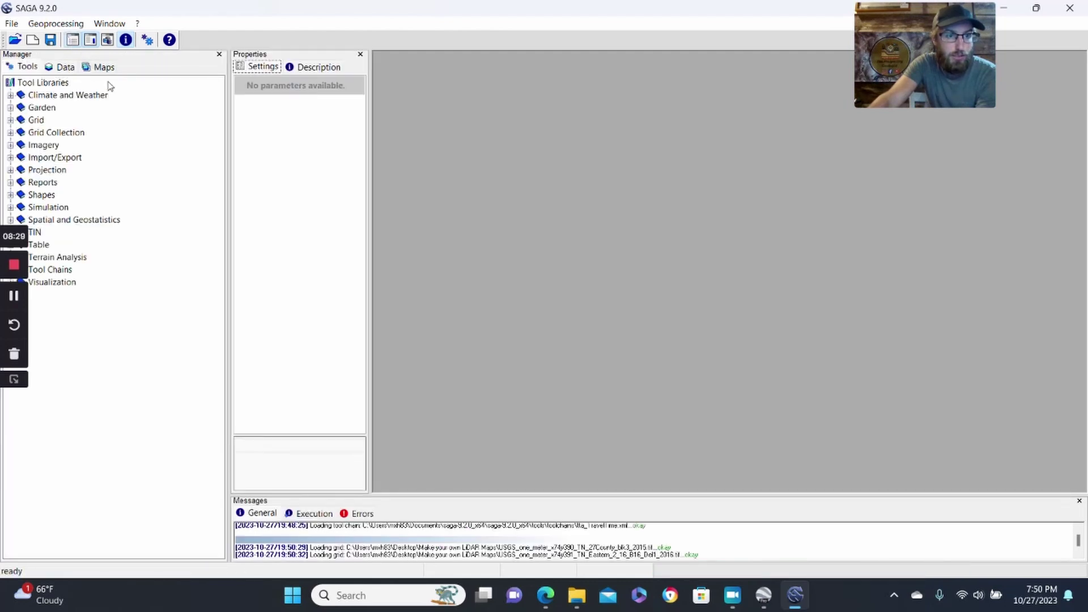
pyautogui.click(65, 68)
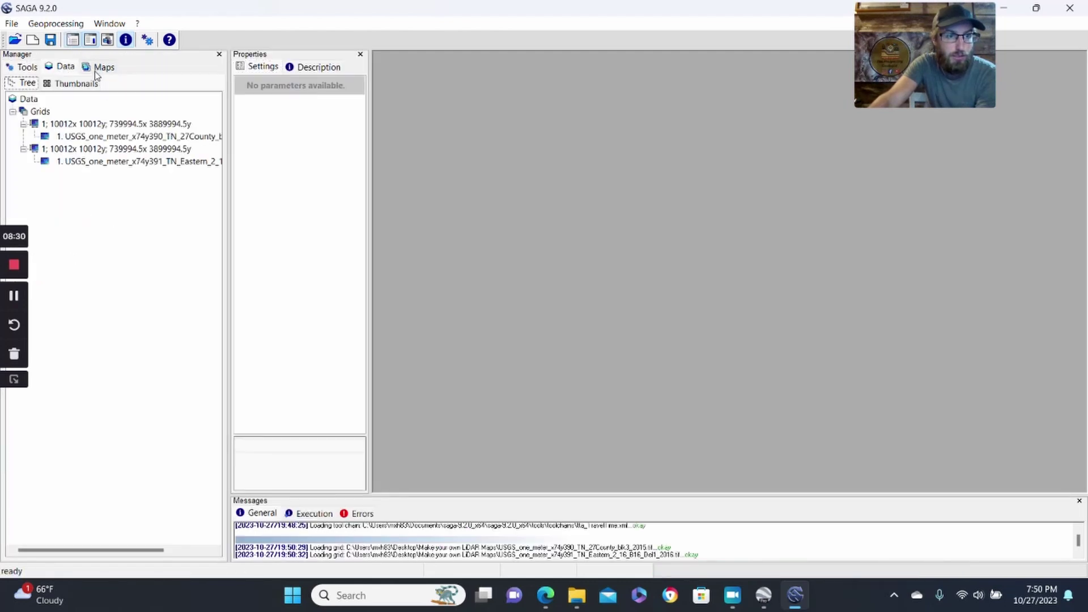
pyautogui.click(360, 54)
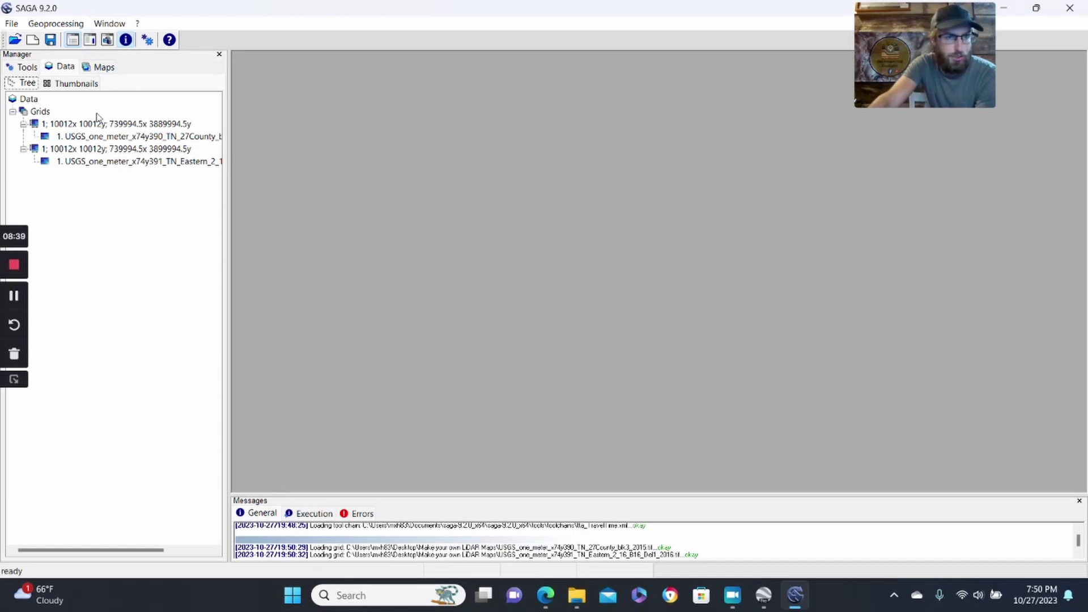
pyautogui.click(64, 25)
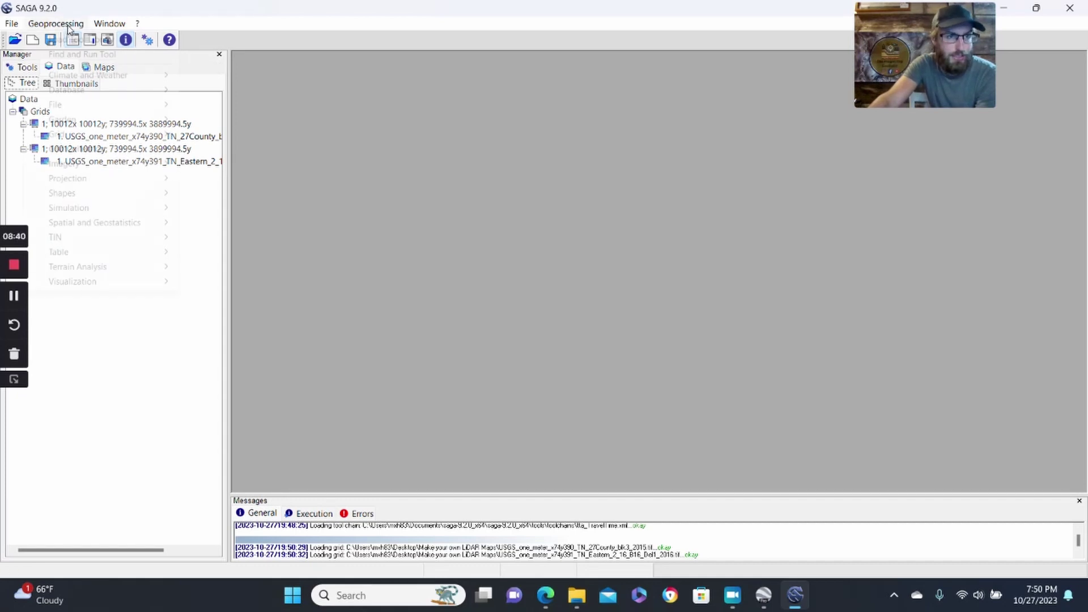
pyautogui.click(136, 373)
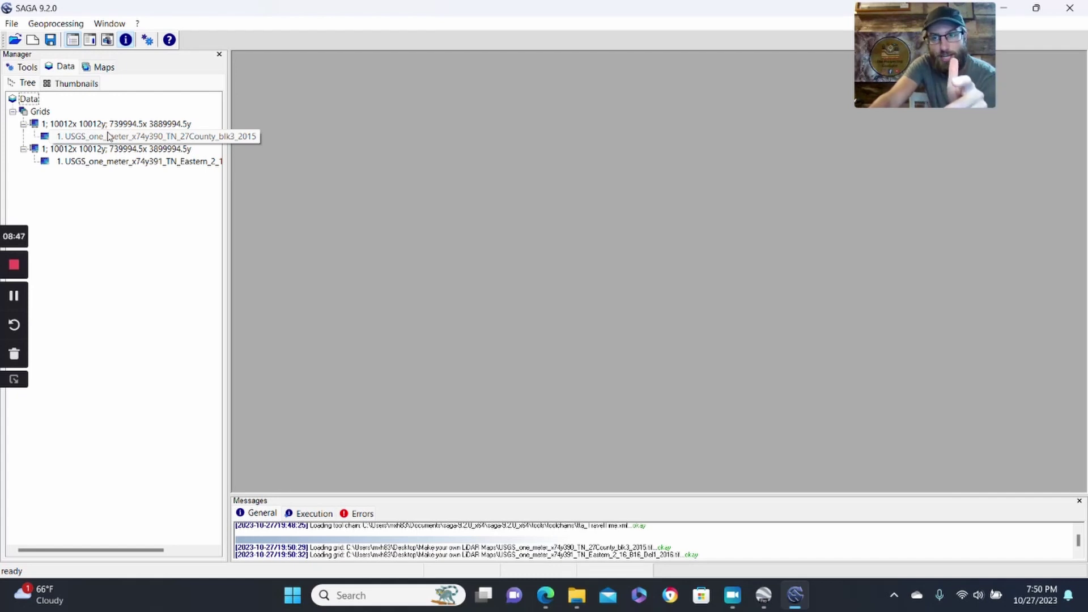
pyautogui.moveTo(108, 136); pyautogui.dragTo(128, 167)
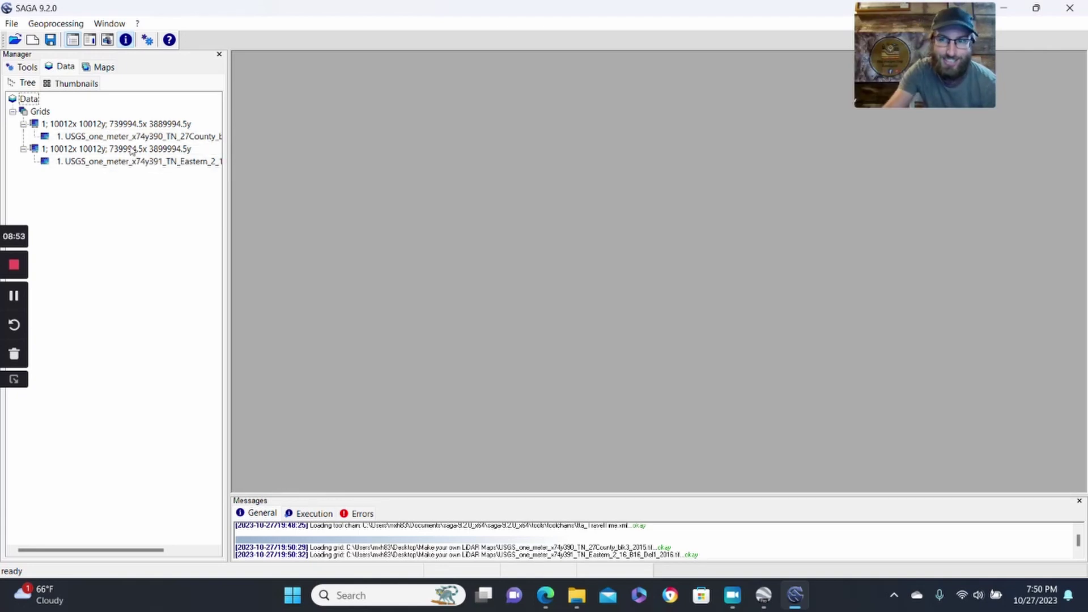
# Start the Mosaicking grid system tool and add both USGS one meter tiles as its input grids.
pyautogui.click(72, 24)
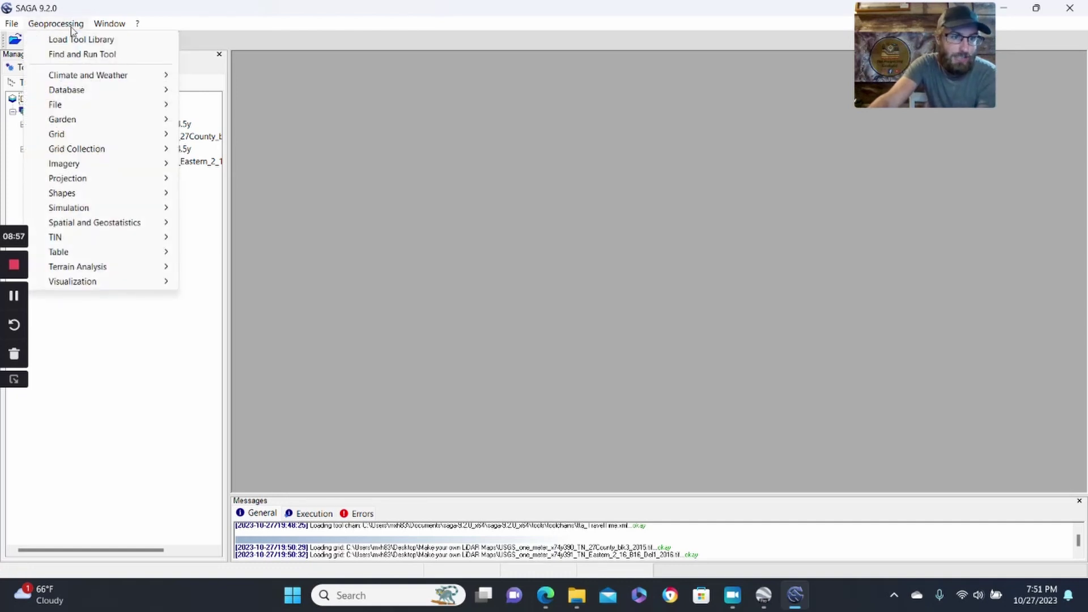
pyautogui.moveTo(102, 134)
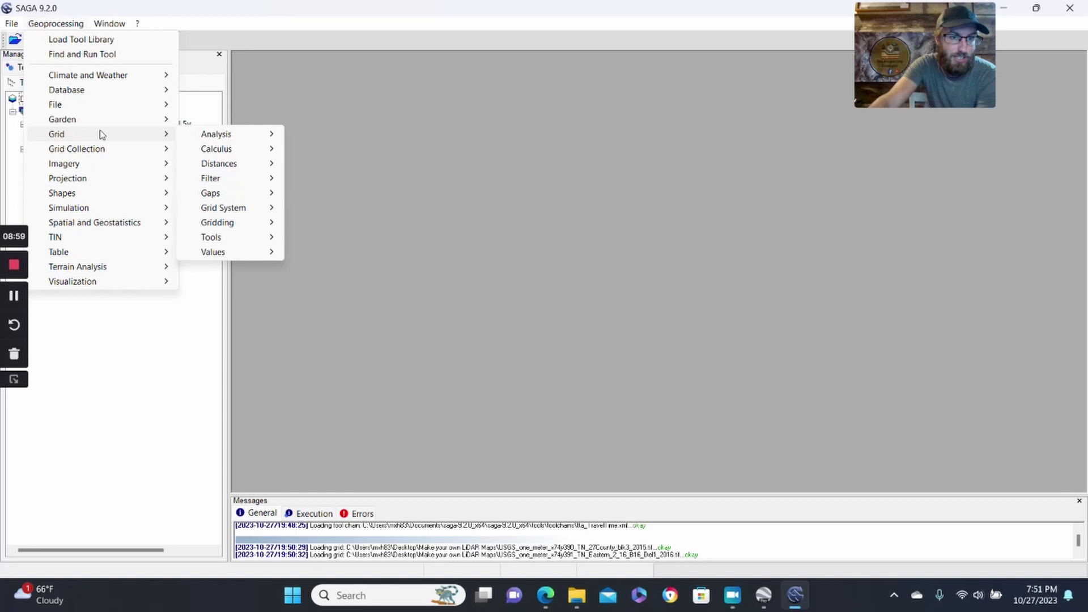
pyautogui.moveTo(220, 211)
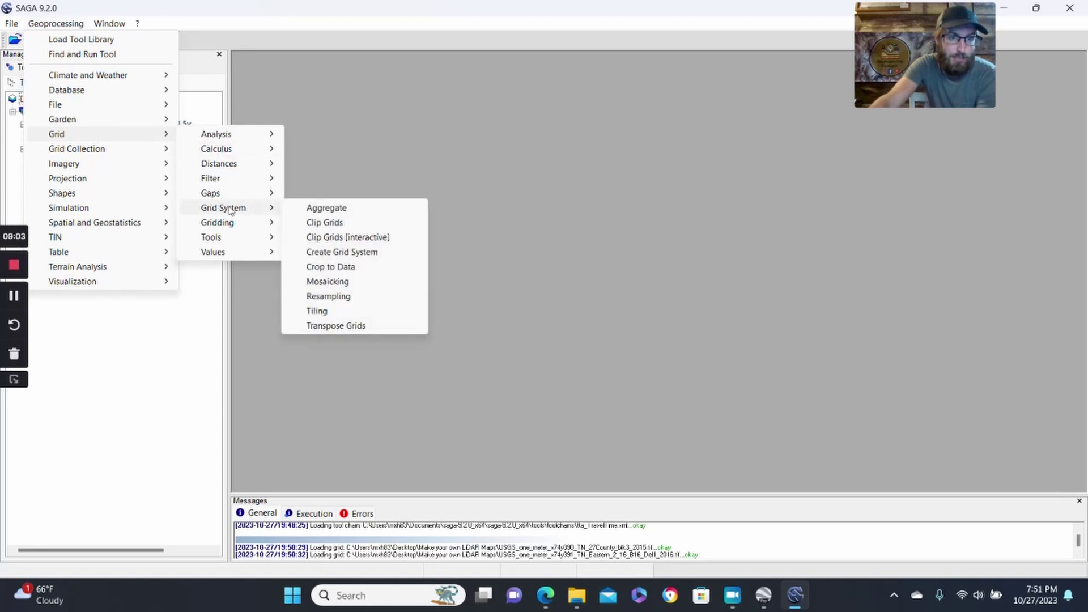
pyautogui.click(332, 288)
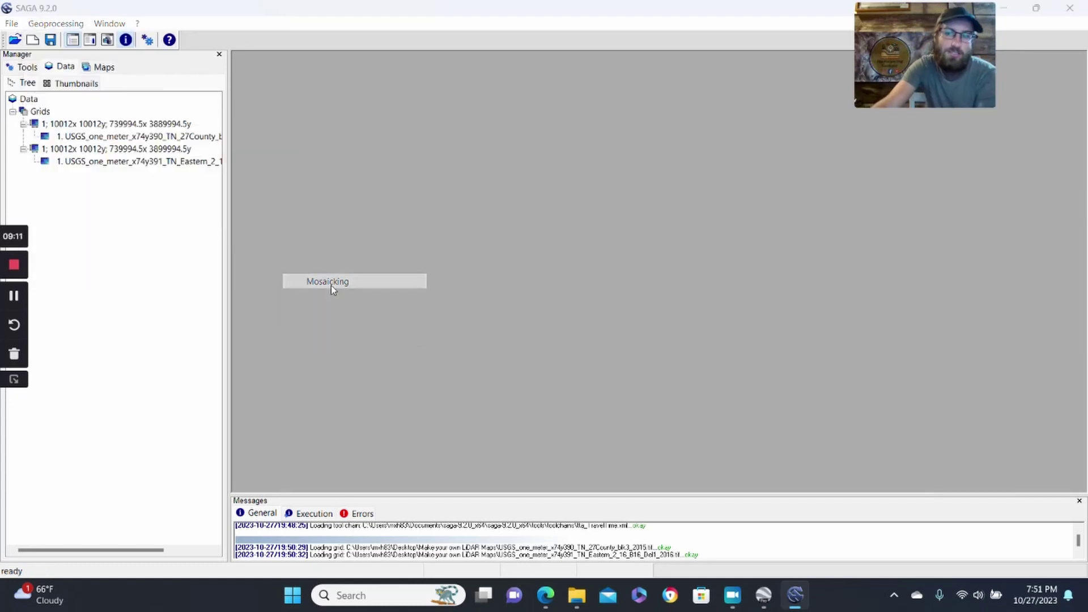
pyautogui.moveTo(452, 99); pyautogui.dragTo(424, 82)
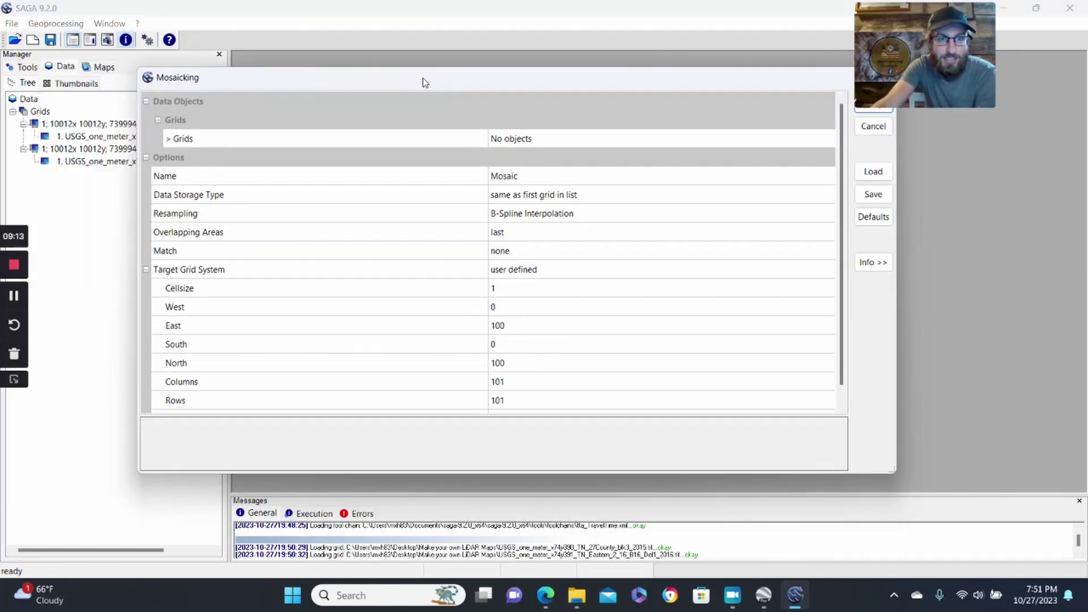
pyautogui.click(774, 141)
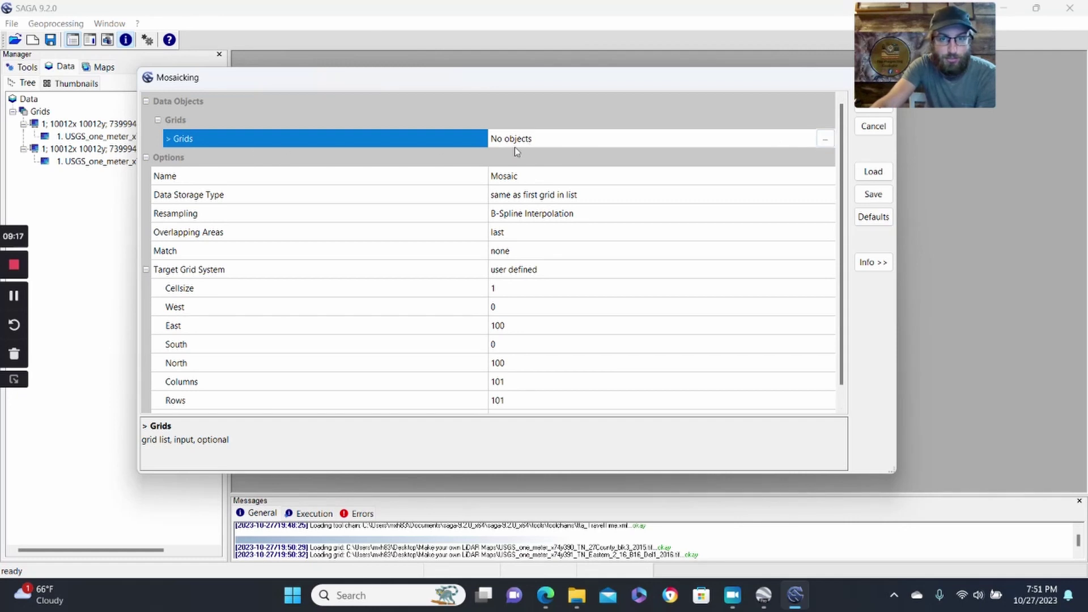
pyautogui.click(826, 142)
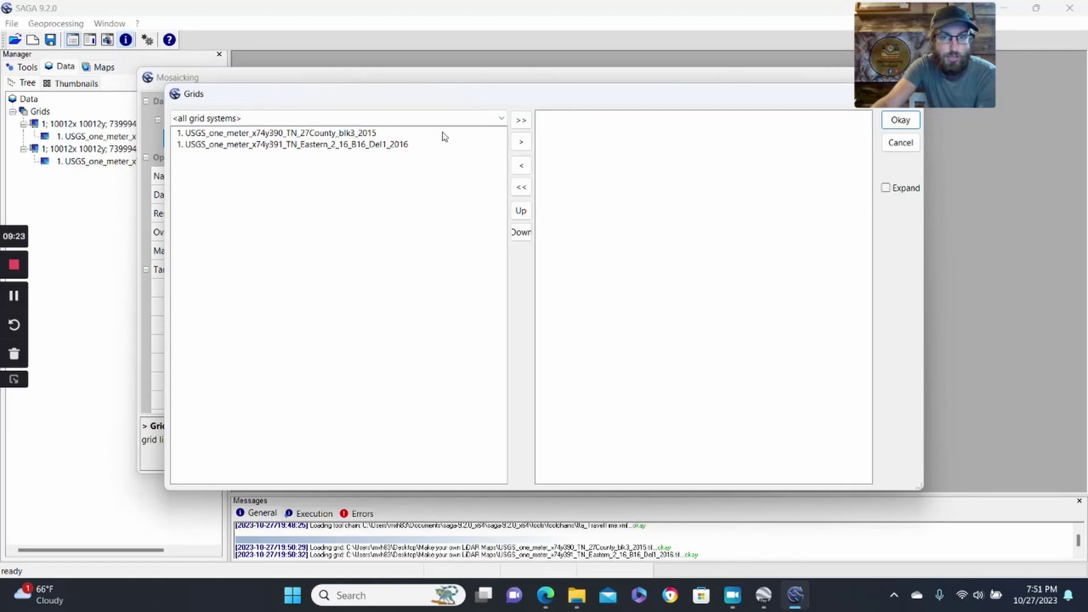
pyautogui.click(521, 120)
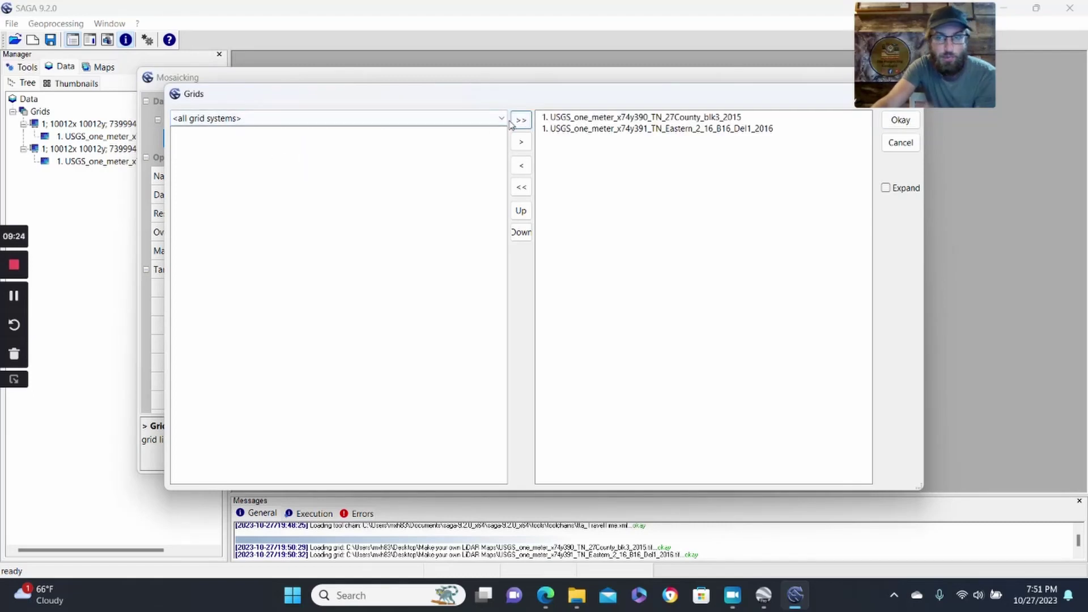
pyautogui.click(904, 121)
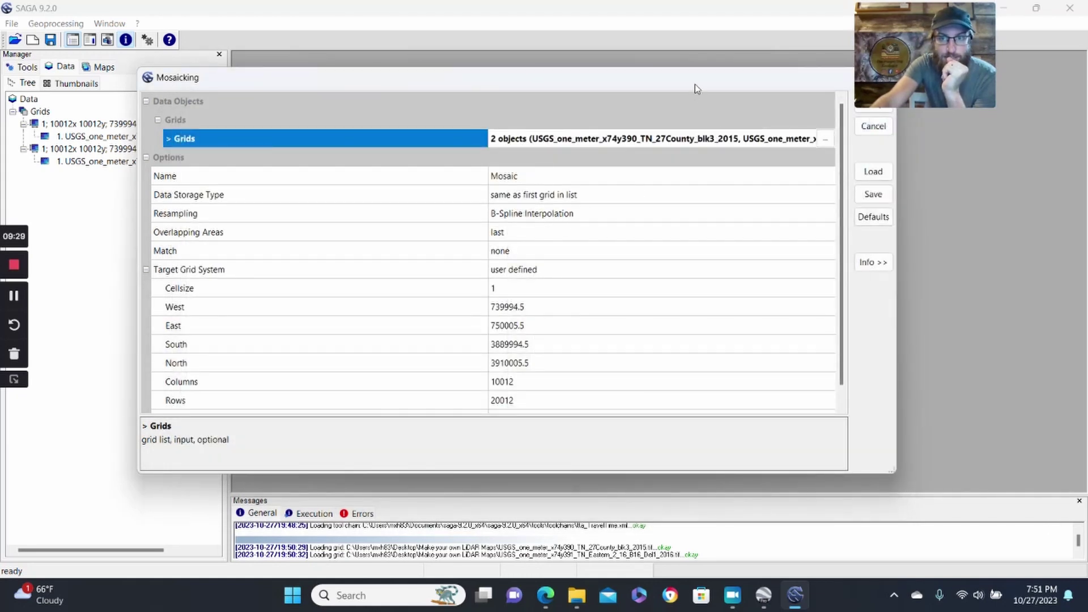
# Run Mosaicking with B-Spline Interpolation and a cell size of 1, and display the Mosaic grid as a map.
pyautogui.moveTo(697, 85); pyautogui.dragTo(656, 96)
pyautogui.moveTo(939, 26); pyautogui.dragTo(1014, 27)
pyautogui.click(832, 114)
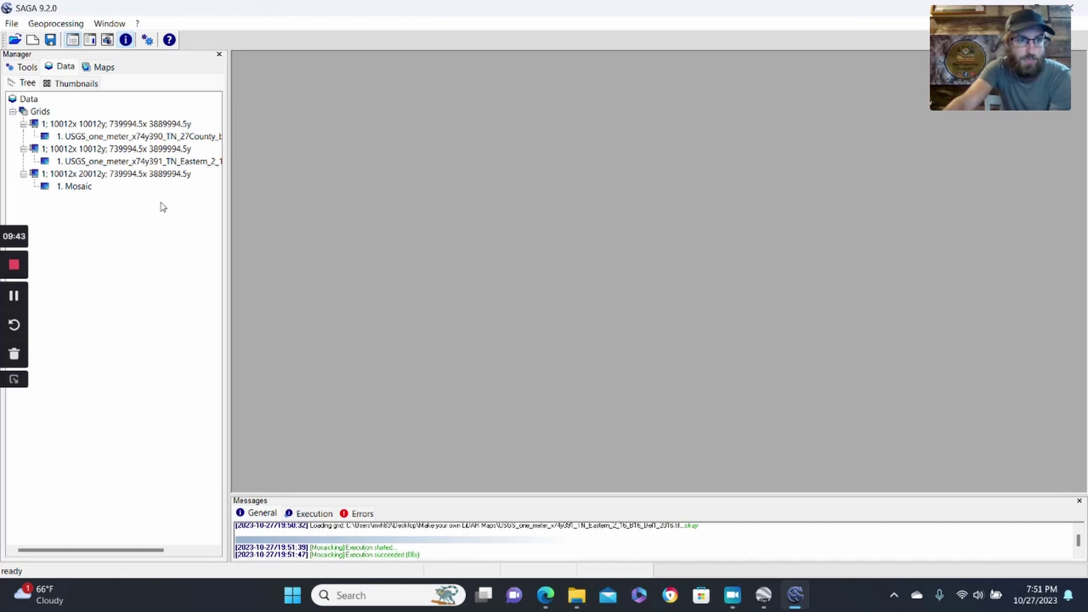
pyautogui.click(89, 187)
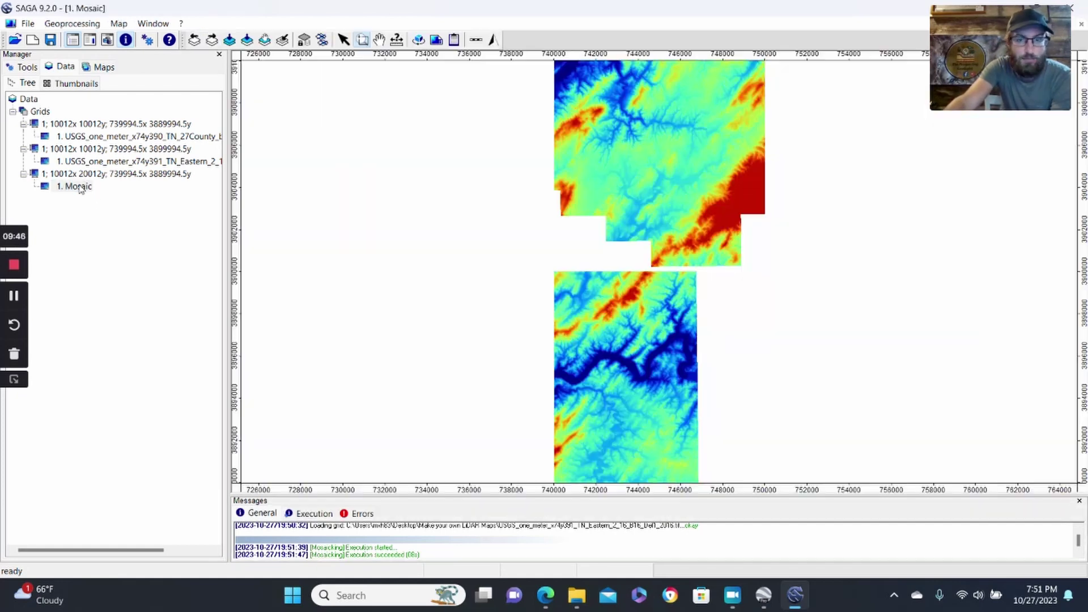
pyautogui.doubleClick(75, 186)
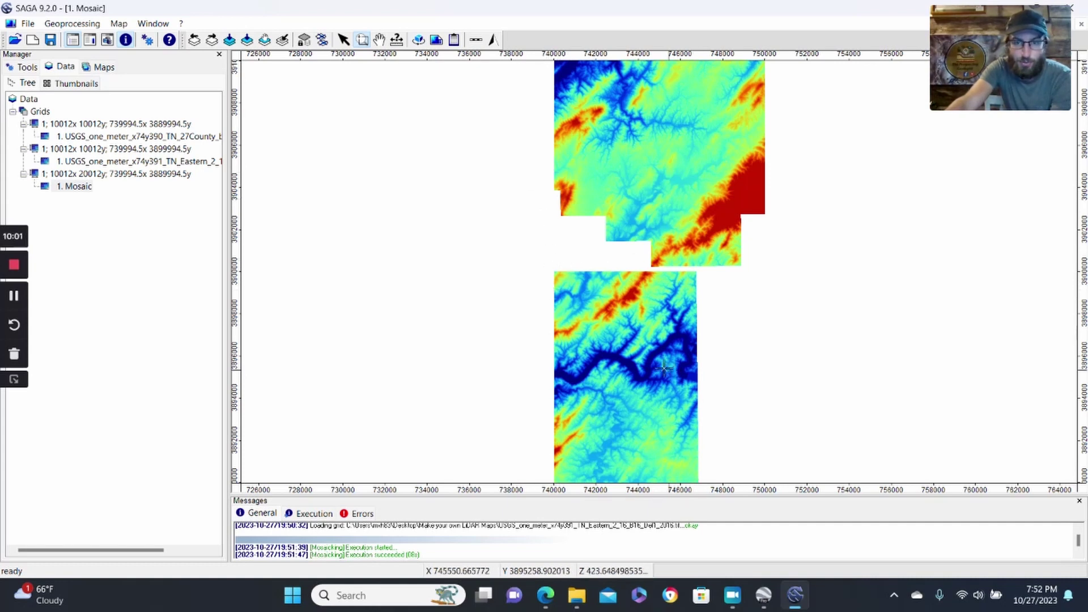
# Examine the elevation detail of the Mosaic map closely and check how the two merged tiles line up.
pyautogui.click(76, 26)
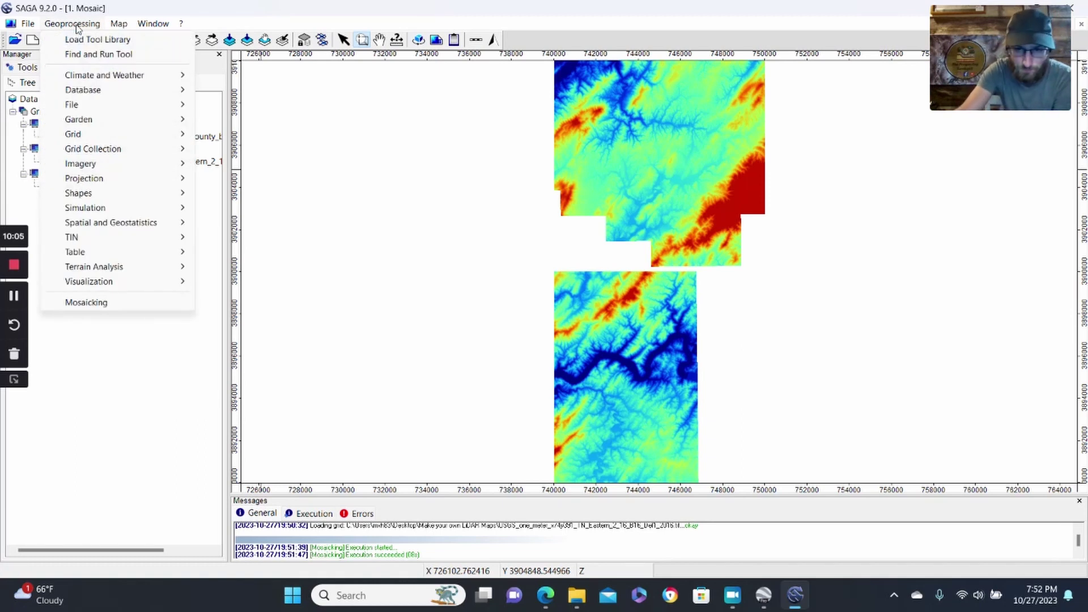
pyautogui.click(102, 397)
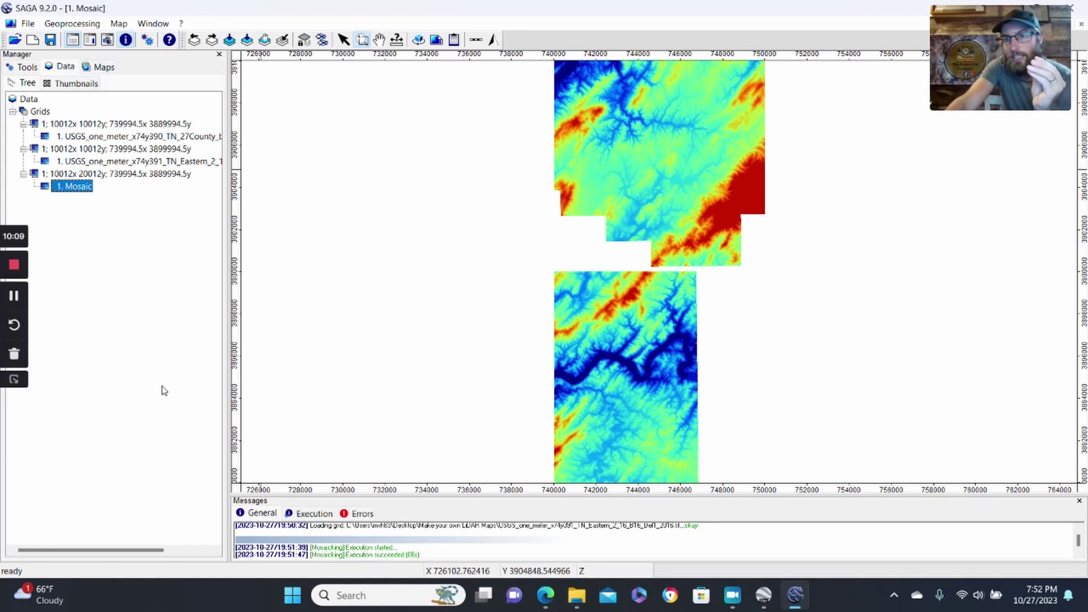
pyautogui.scroll(6, 602, 238)
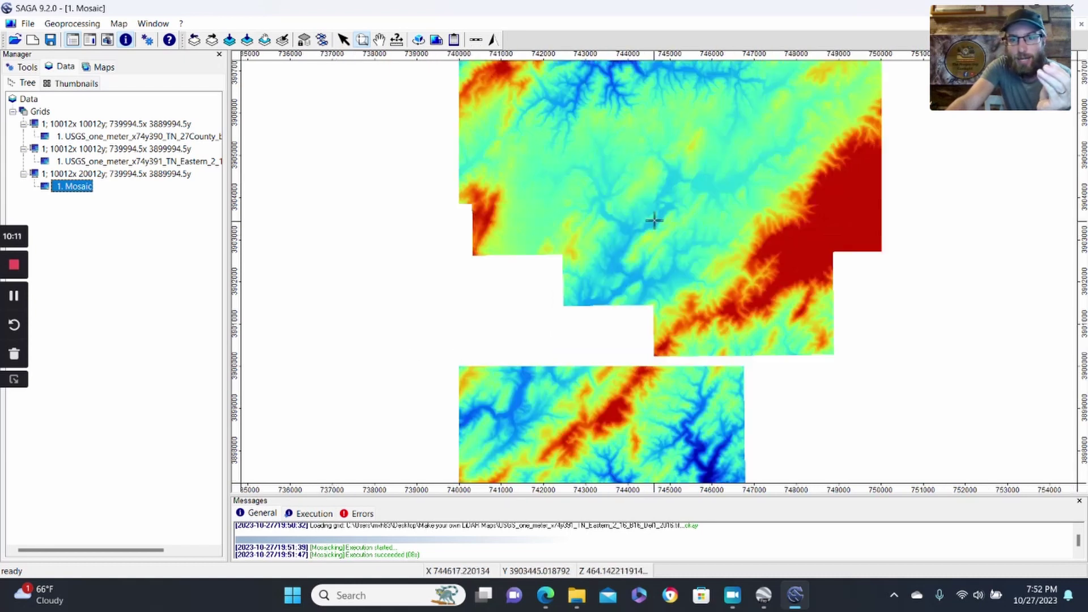
pyautogui.scroll(-2, 606, 195)
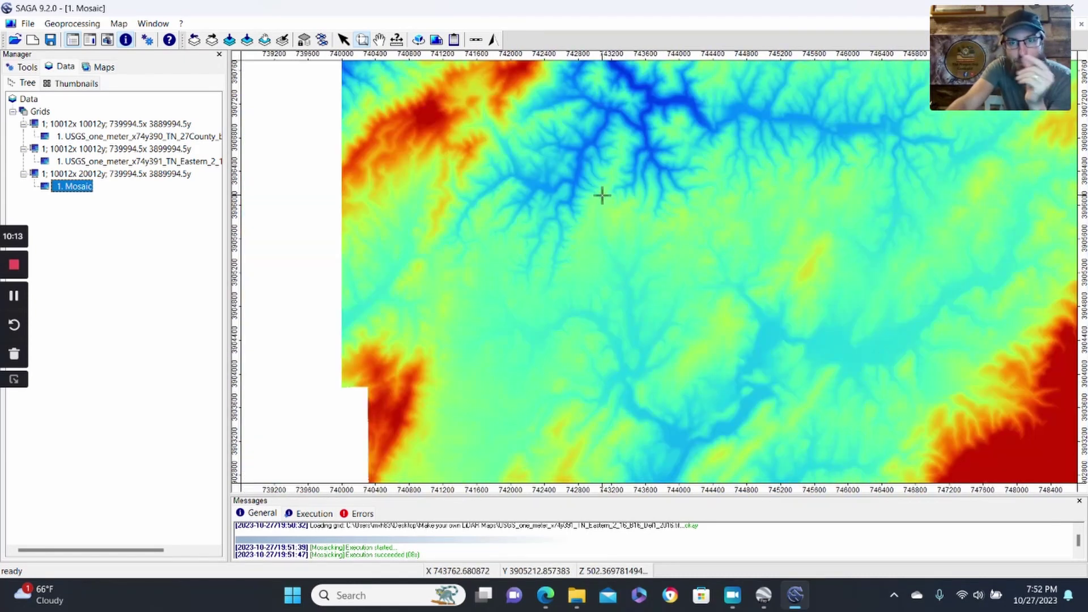
pyautogui.click(378, 40)
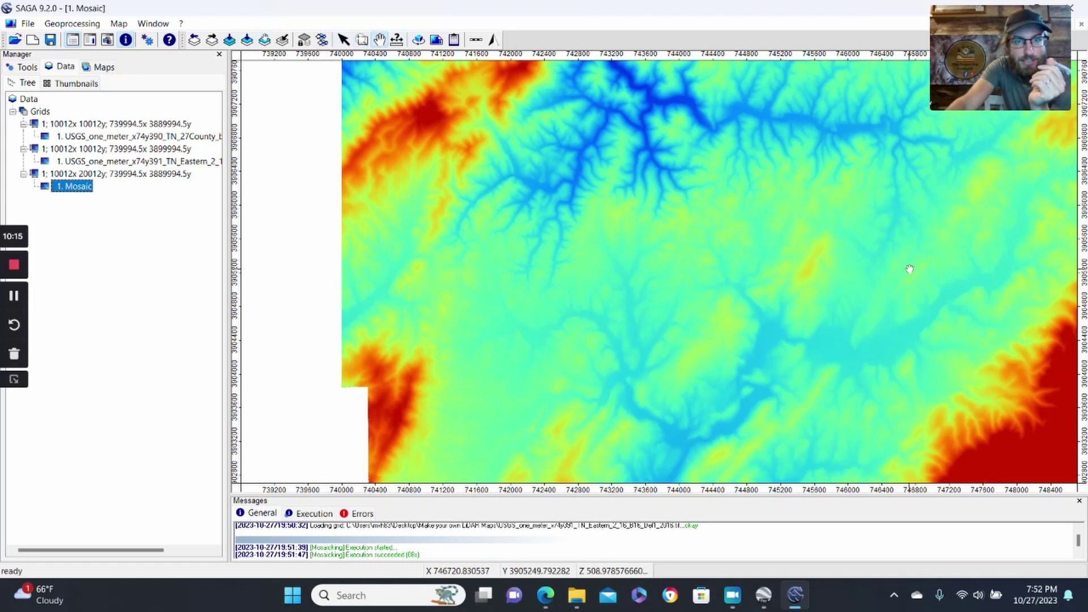
pyautogui.scroll(4, 606, 327)
pyautogui.moveTo(626, 160); pyautogui.dragTo(521, 413)
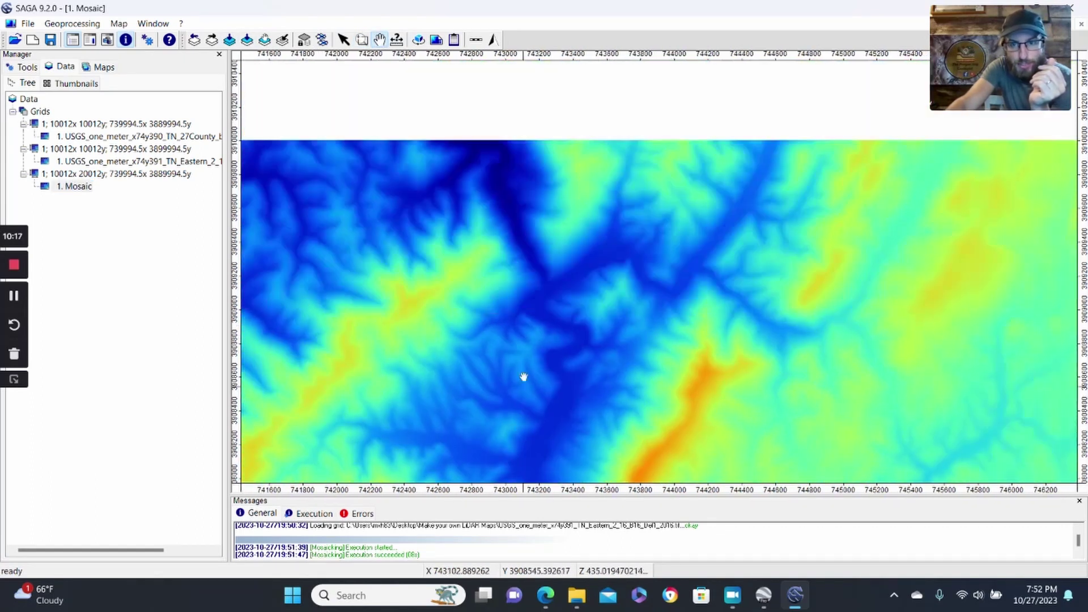
pyautogui.scroll(-1, 544, 316)
pyautogui.moveTo(685, 403); pyautogui.dragTo(516, 236)
pyautogui.scroll(-4, 730, 357)
pyautogui.moveTo(731, 357); pyautogui.dragTo(564, 261)
pyautogui.scroll(2, 663, 258)
pyautogui.scroll(-1, 666, 276)
pyautogui.moveTo(667, 276); pyautogui.dragTo(603, 175)
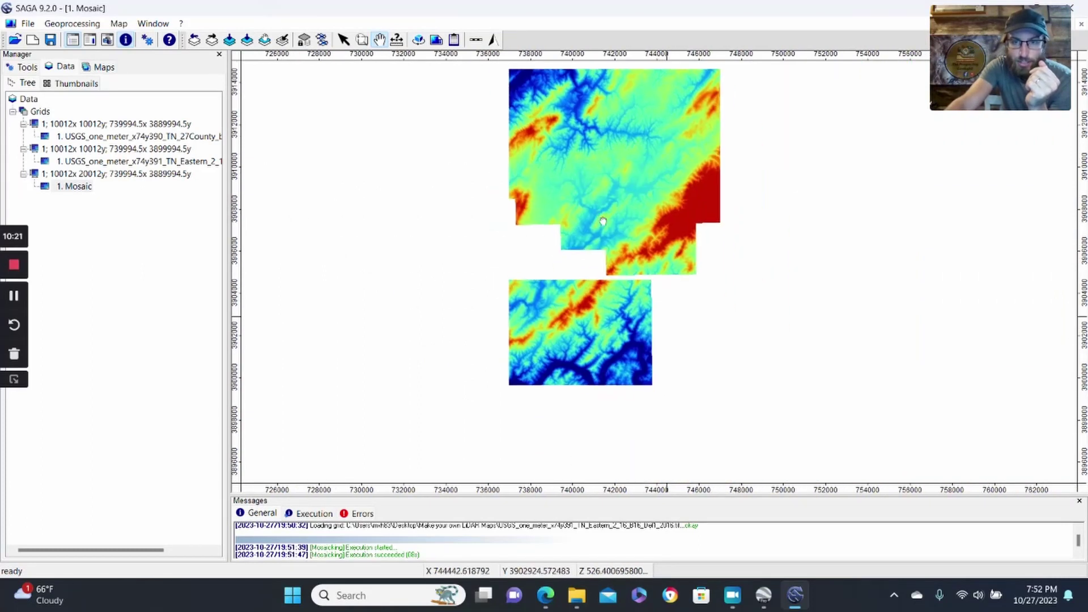
pyautogui.moveTo(623, 296); pyautogui.dragTo(614, 296)
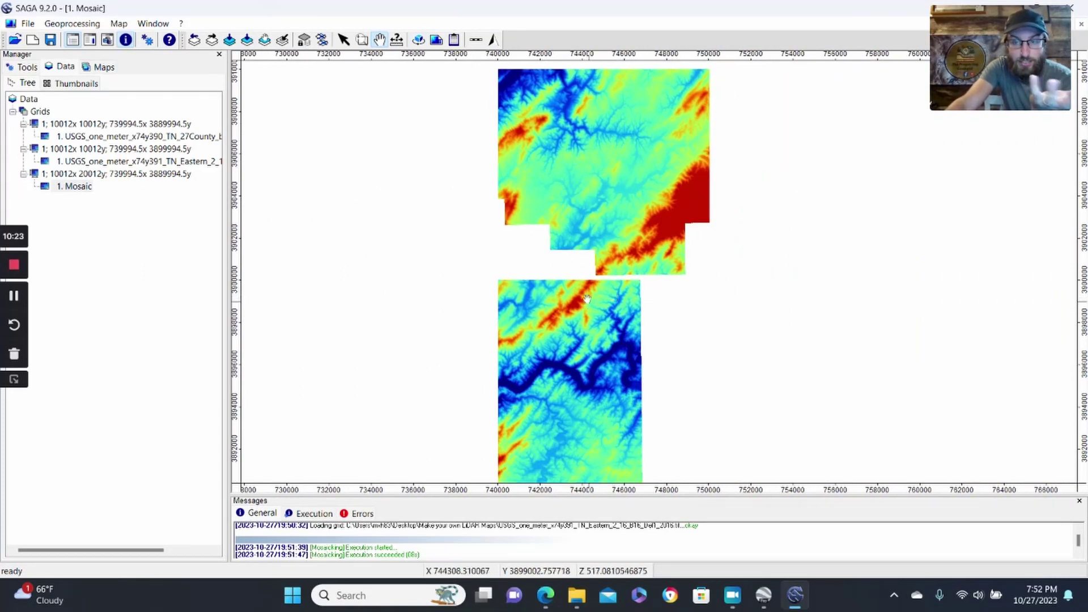
# Start the Terrain Map View tool with the 10012x 20012y grid system and Mosaic as its DEM.
pyautogui.click(72, 26)
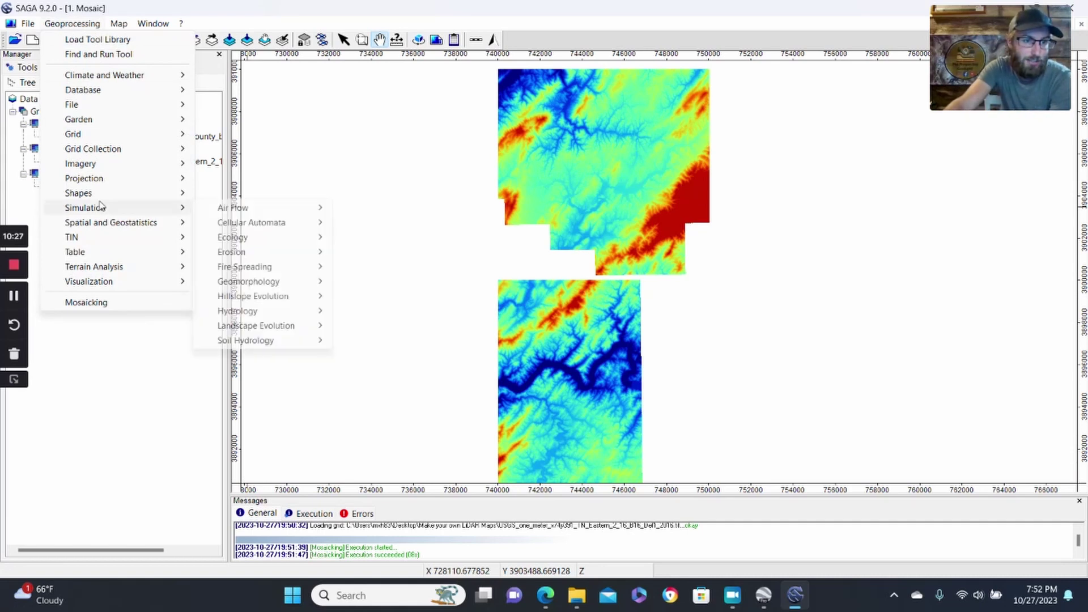
pyautogui.moveTo(98, 288)
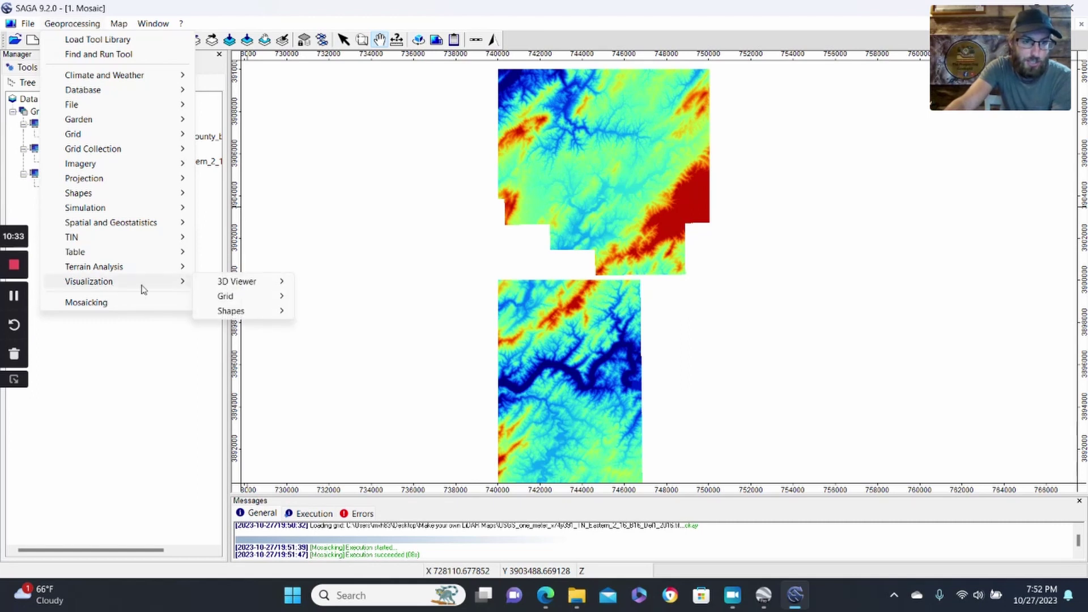
pyautogui.moveTo(250, 296)
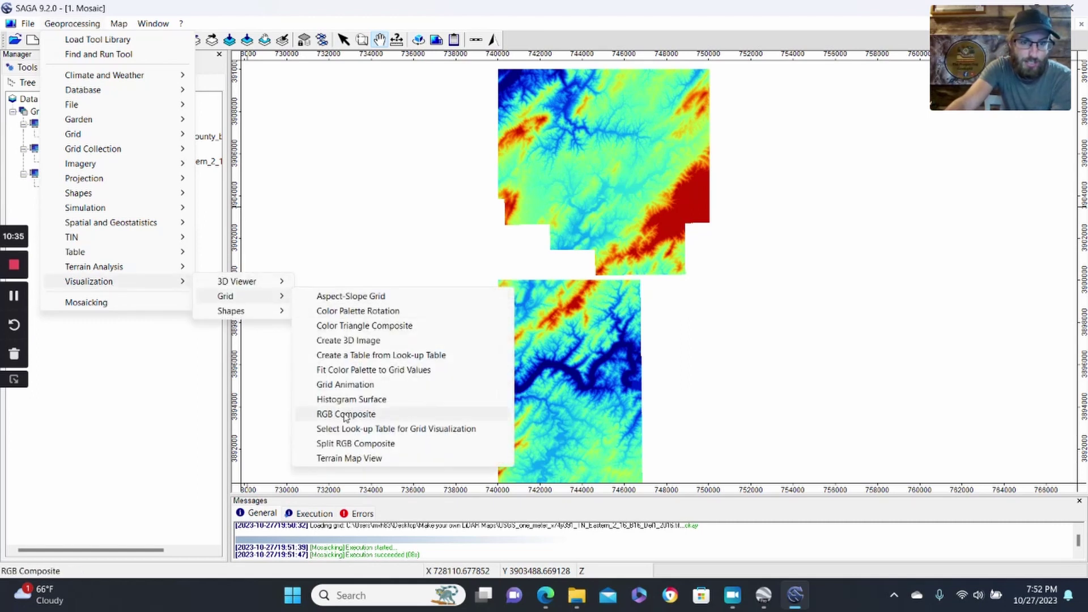
pyautogui.click(356, 459)
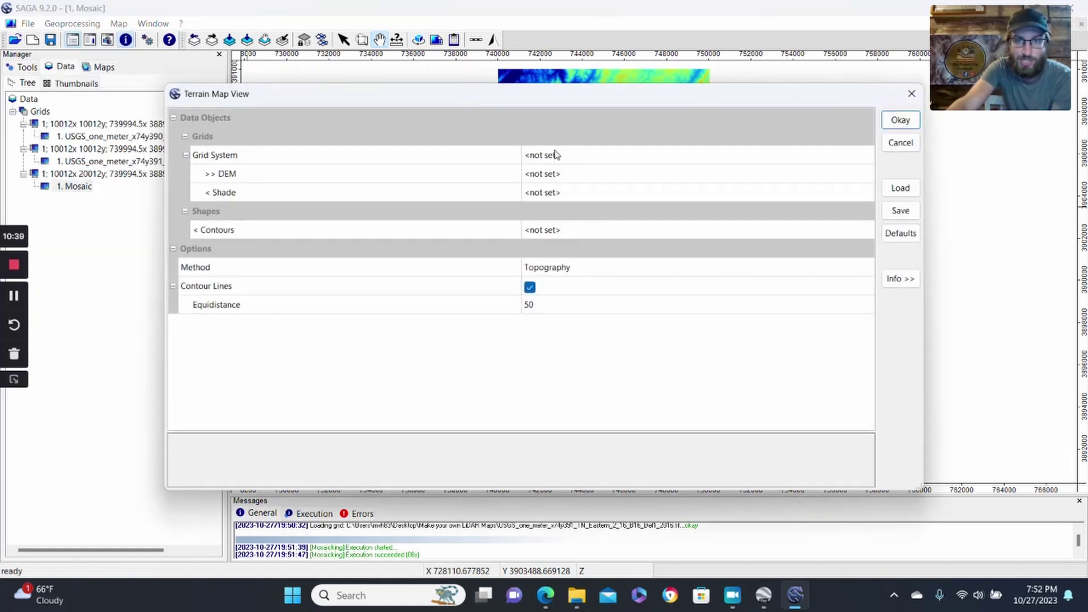
pyautogui.click(556, 155)
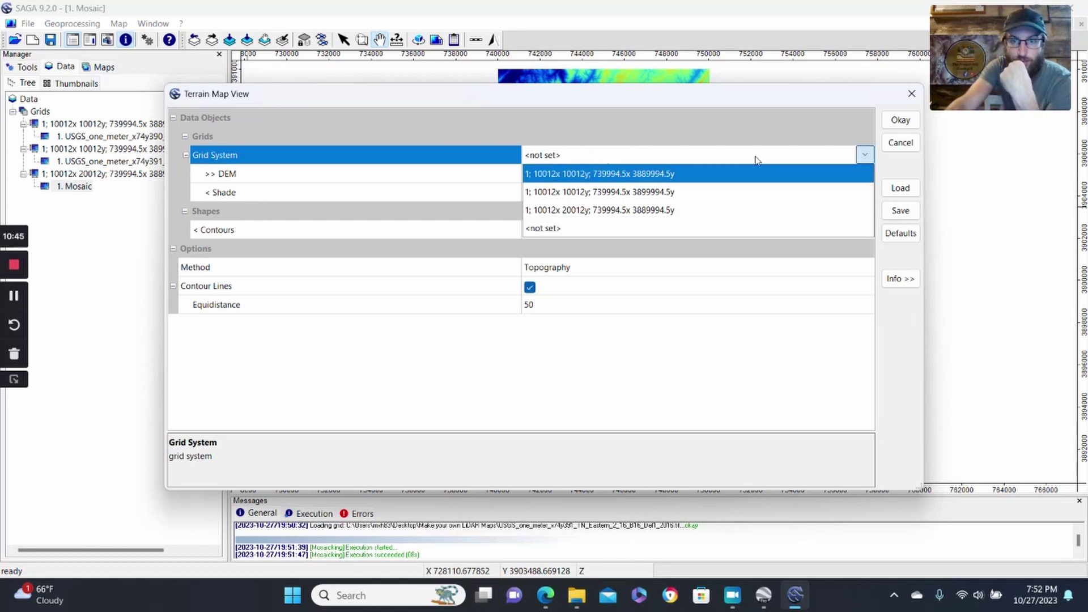
pyautogui.click(656, 210)
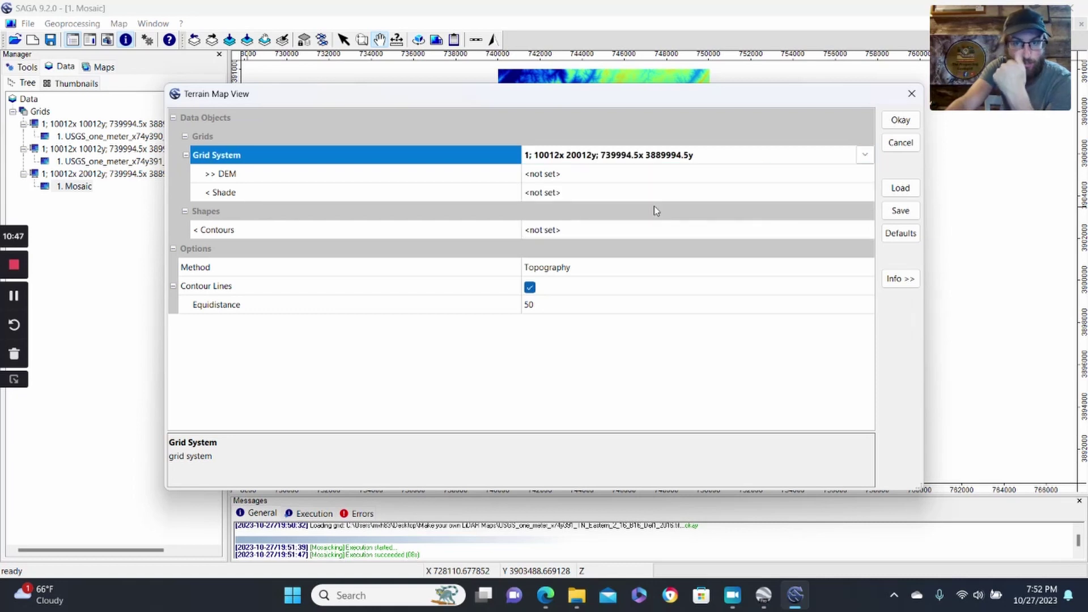
pyautogui.click(614, 179)
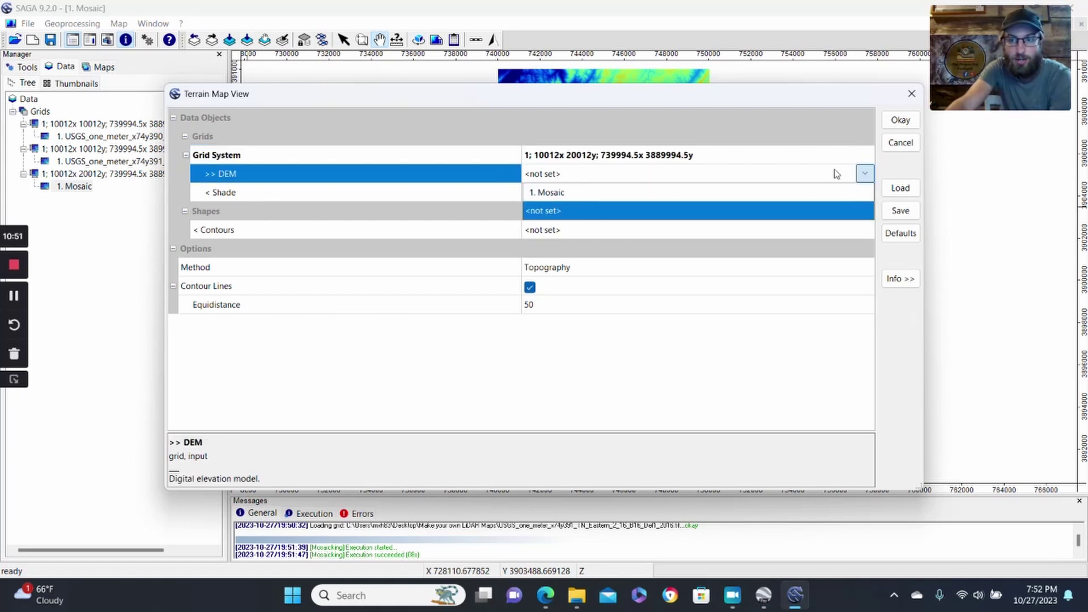
pyautogui.click(557, 196)
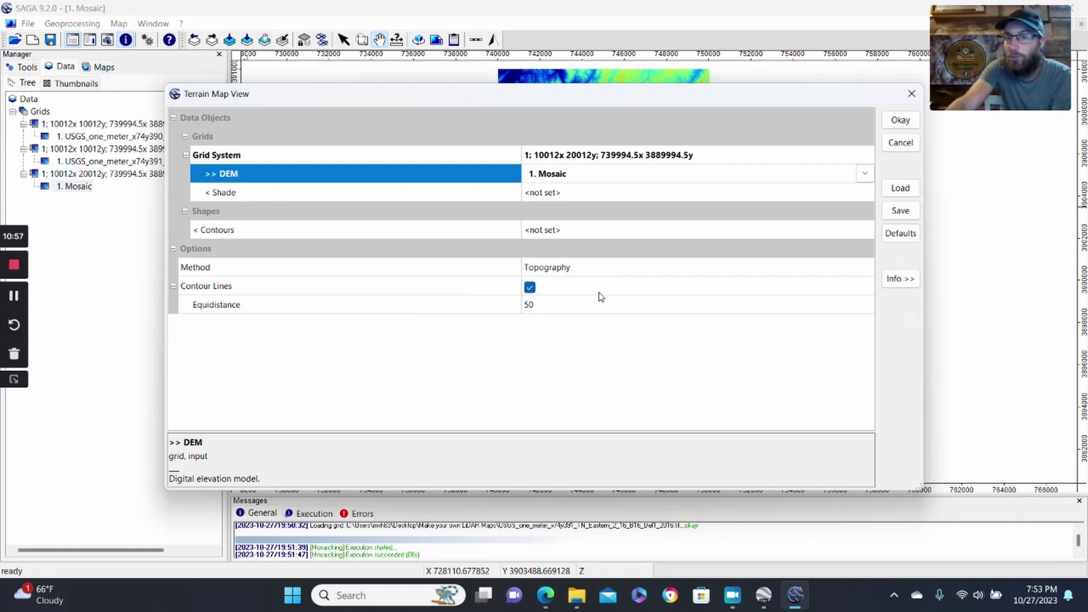
# Turn off contour lines and run Terrain Map View with the Topography method.
pyautogui.click(537, 305)
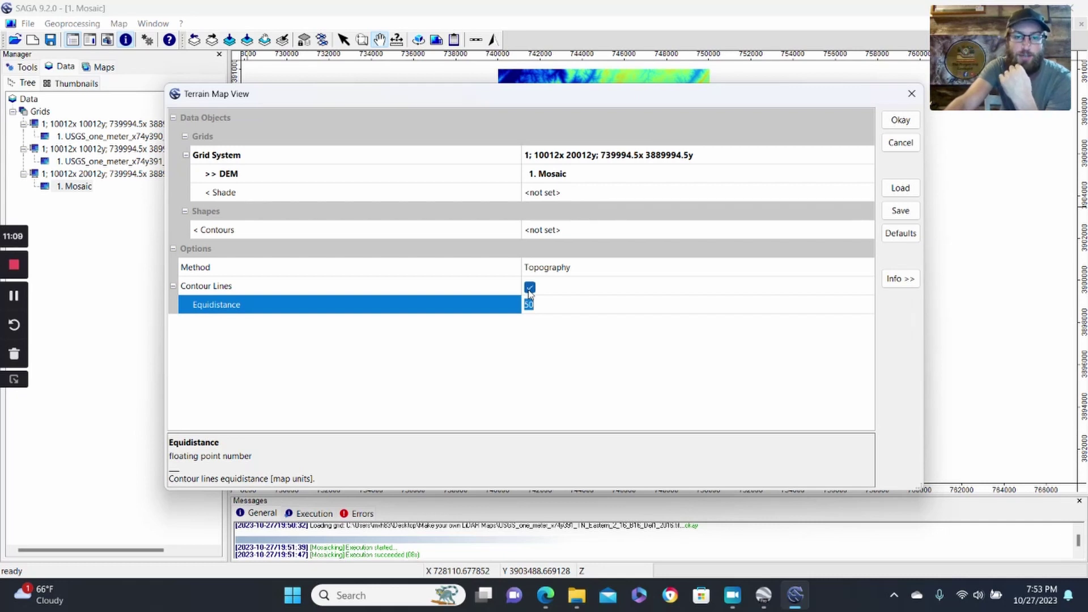
pyautogui.click(529, 290)
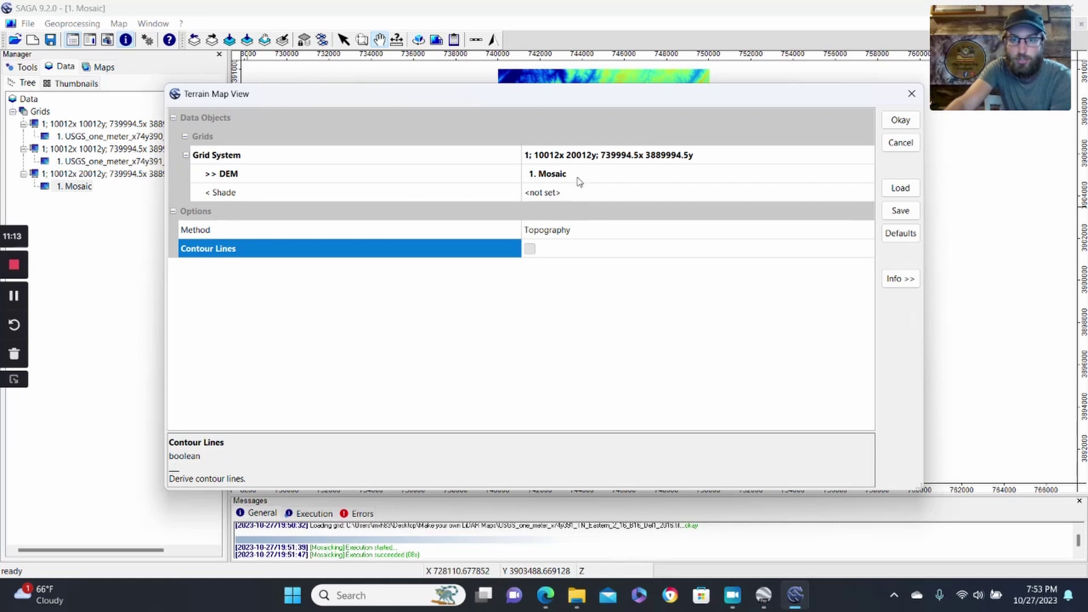
pyautogui.click(903, 122)
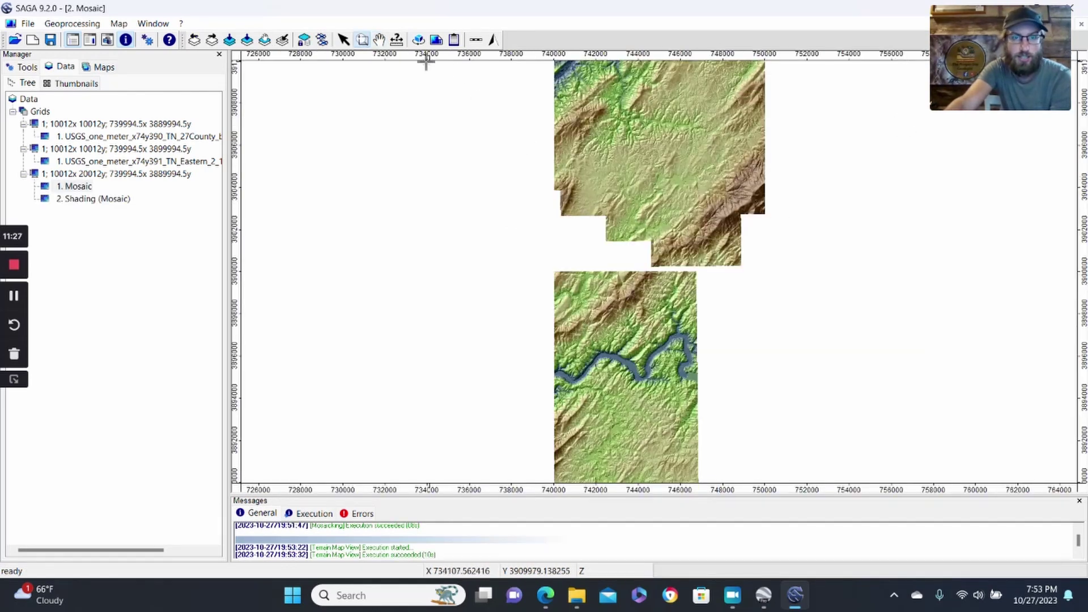
# Examine the shaded terrain map of the northern tile for ground features along its valleys, creeks and eastern slopes.
pyautogui.click(379, 39)
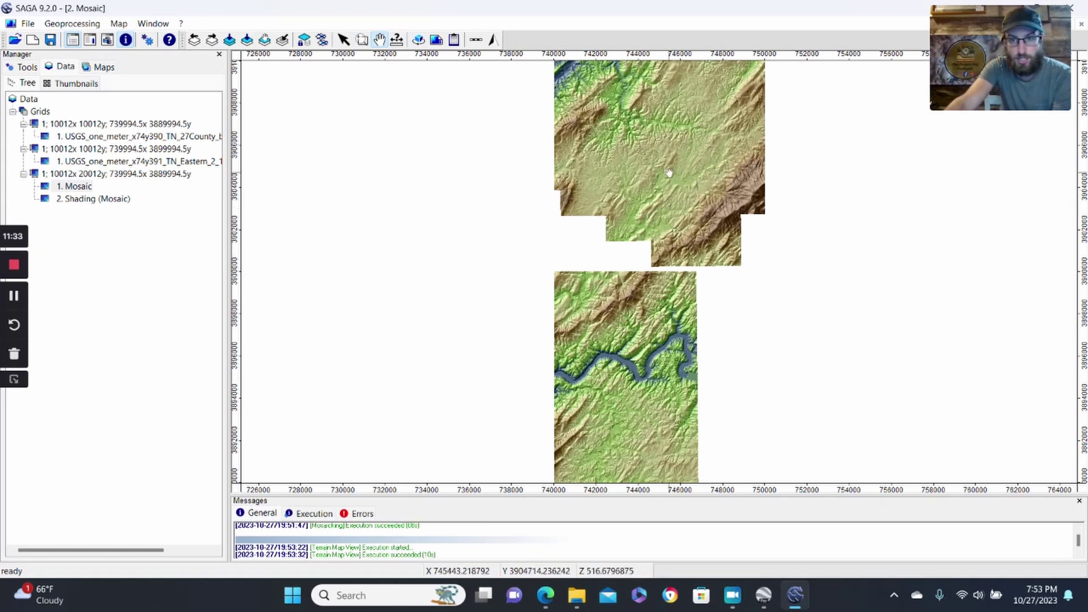
pyautogui.scroll(2, 670, 173)
pyautogui.scroll(-1, 708, 319)
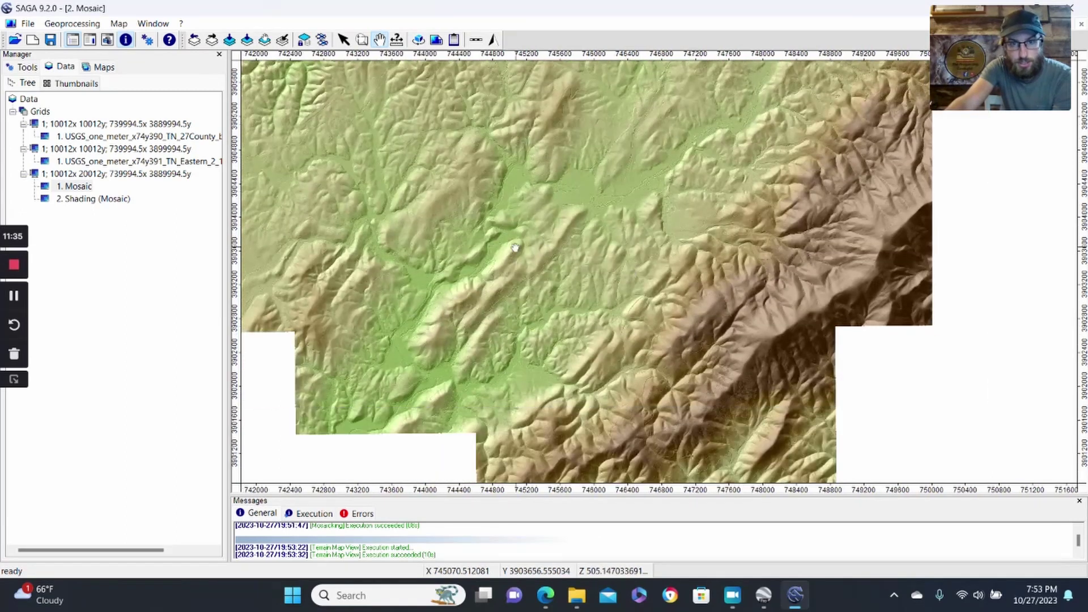
pyautogui.scroll(2, 694, 323)
pyautogui.moveTo(756, 344); pyautogui.dragTo(617, 223)
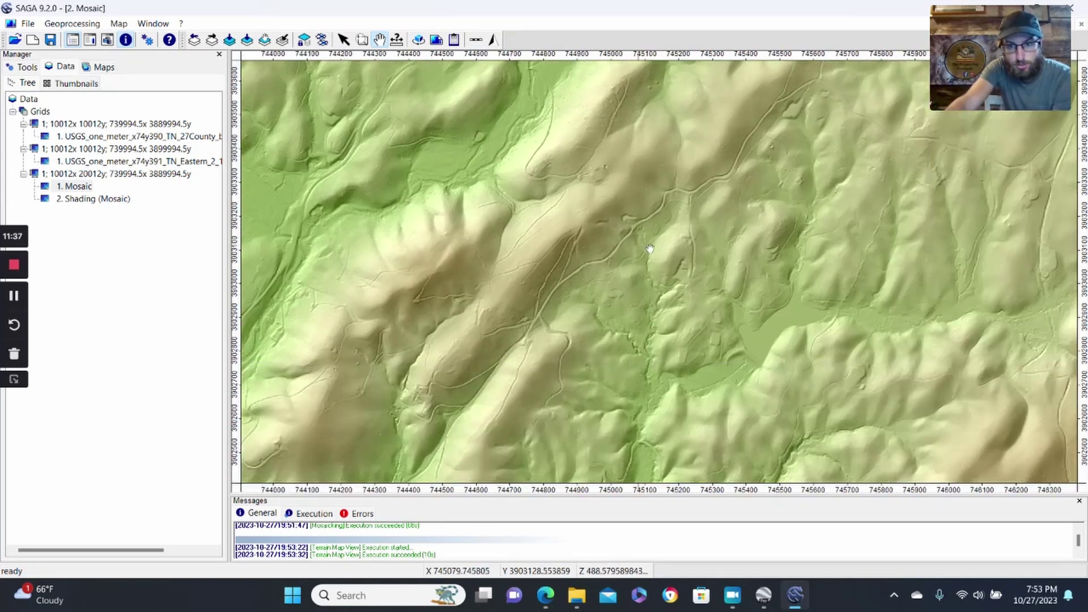
pyautogui.moveTo(459, 402); pyautogui.dragTo(723, 136)
pyautogui.moveTo(505, 265); pyautogui.dragTo(418, 67)
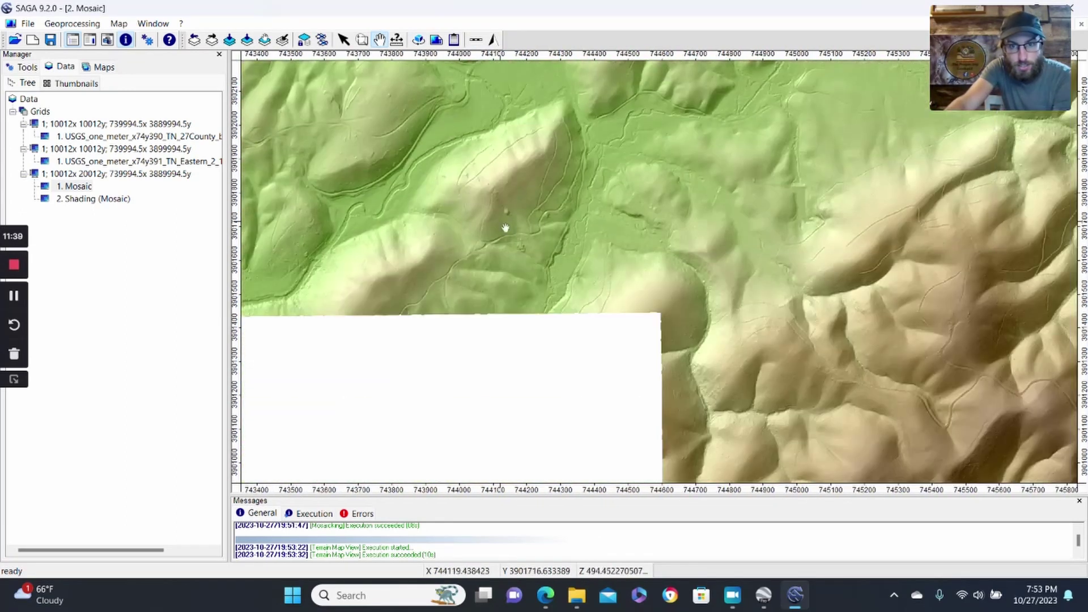
pyautogui.moveTo(657, 182); pyautogui.dragTo(497, 385)
pyautogui.moveTo(695, 103); pyautogui.dragTo(636, 324)
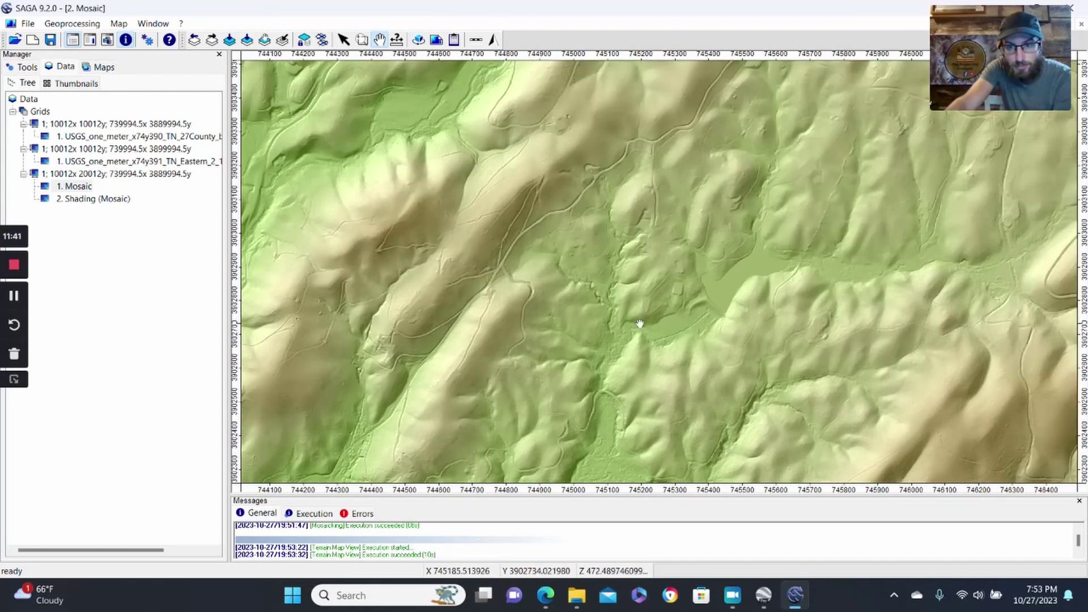
pyautogui.moveTo(710, 172); pyautogui.dragTo(692, 316)
pyautogui.moveTo(612, 153); pyautogui.dragTo(617, 317)
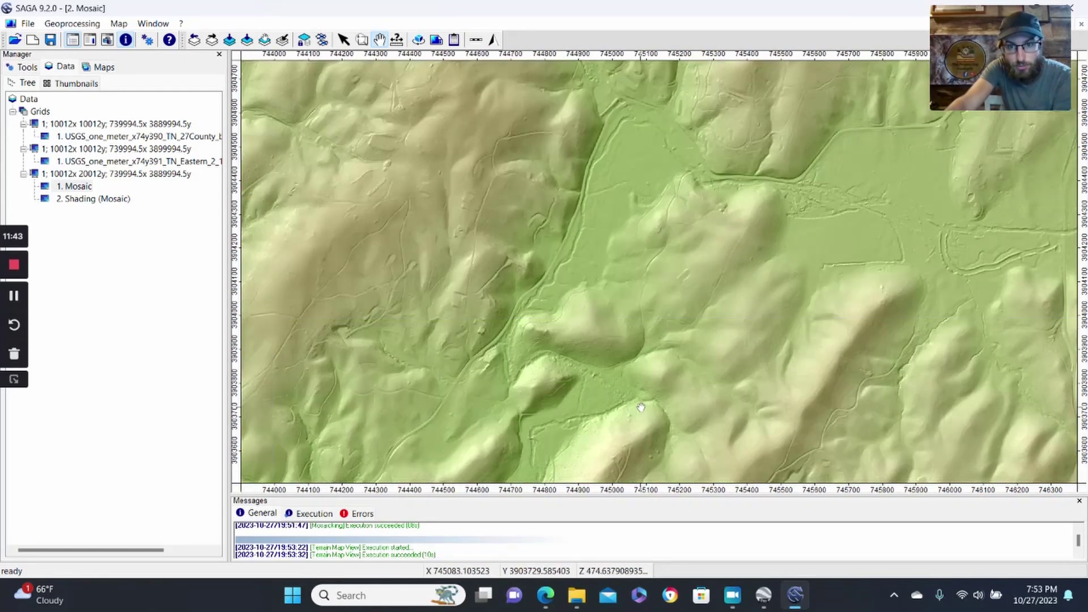
pyautogui.moveTo(755, 246); pyautogui.dragTo(605, 304)
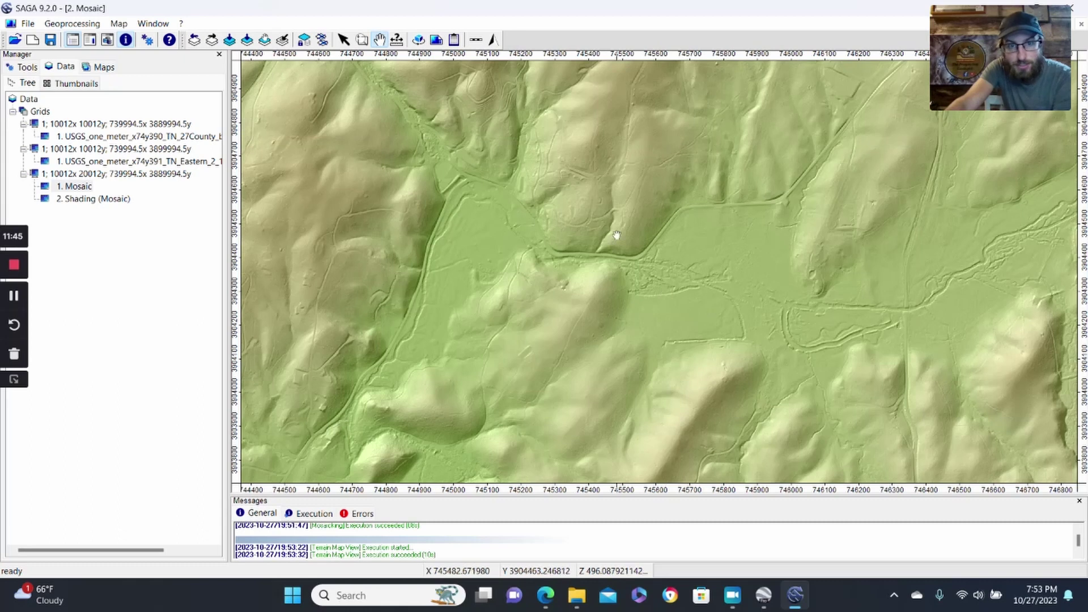
pyautogui.moveTo(629, 254); pyautogui.dragTo(651, 365)
pyautogui.scroll(2, 602, 262)
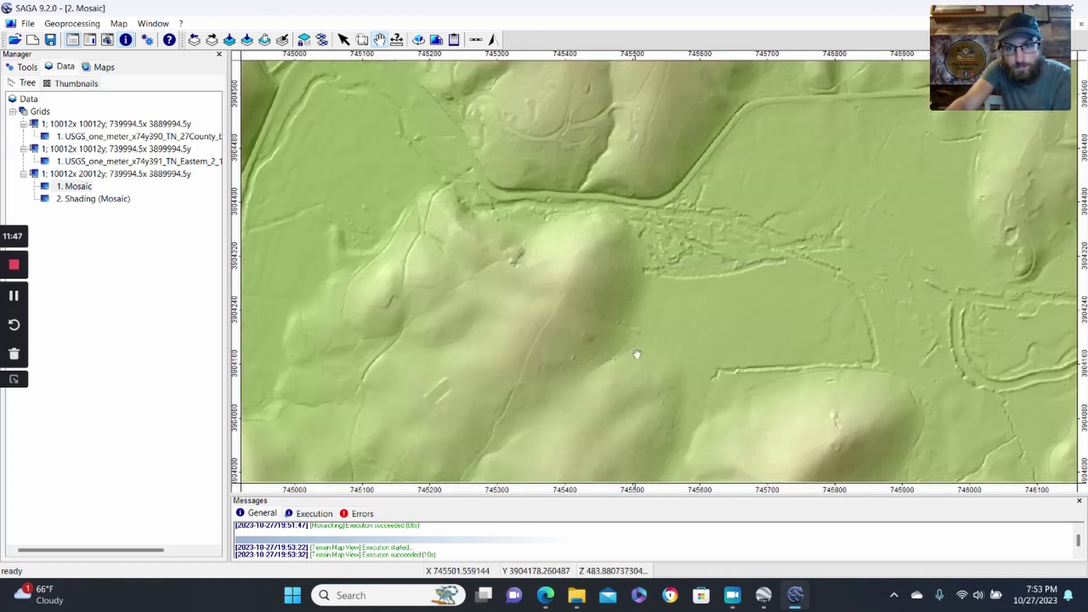
pyautogui.moveTo(818, 223); pyautogui.dragTo(296, 325)
pyautogui.moveTo(634, 421); pyautogui.dragTo(402, 119)
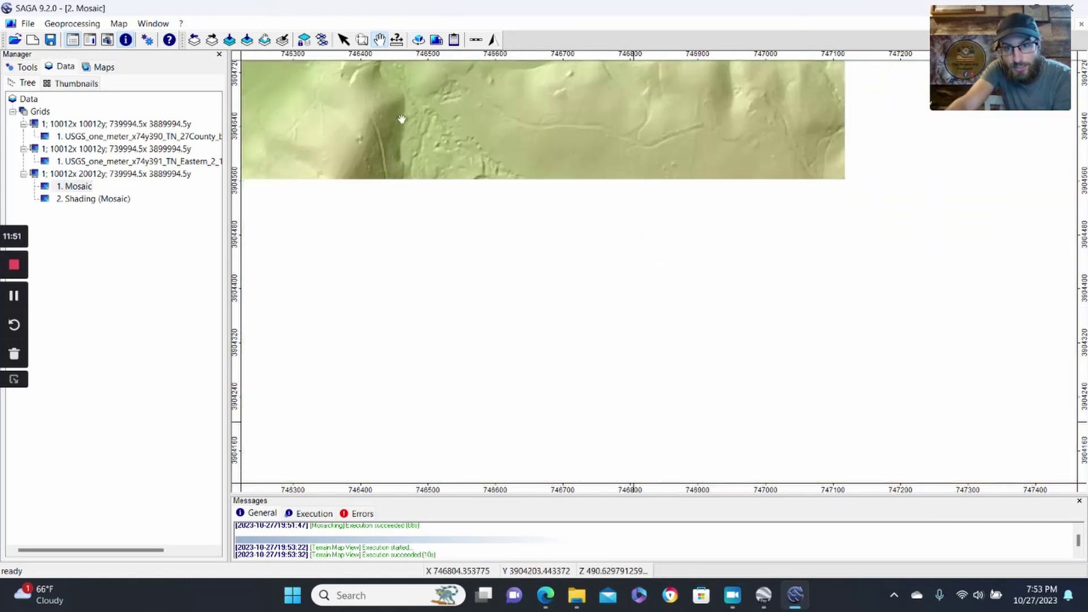
pyautogui.scroll(-1, 481, 282)
pyautogui.moveTo(539, 196); pyautogui.dragTo(352, 431)
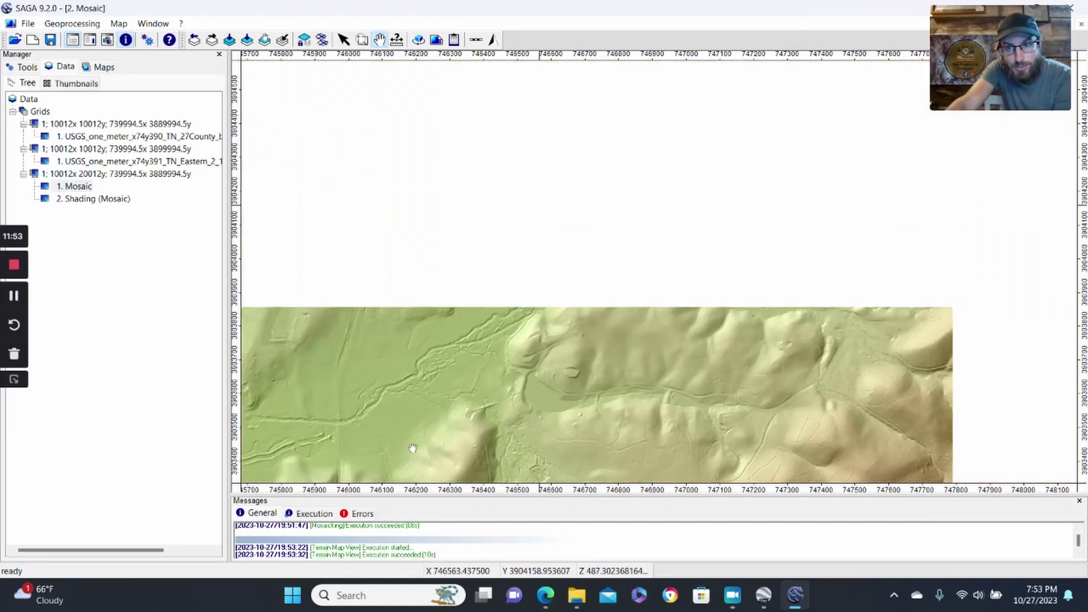
pyautogui.moveTo(704, 204); pyautogui.dragTo(603, 271)
pyautogui.moveTo(716, 235); pyautogui.dragTo(652, 403)
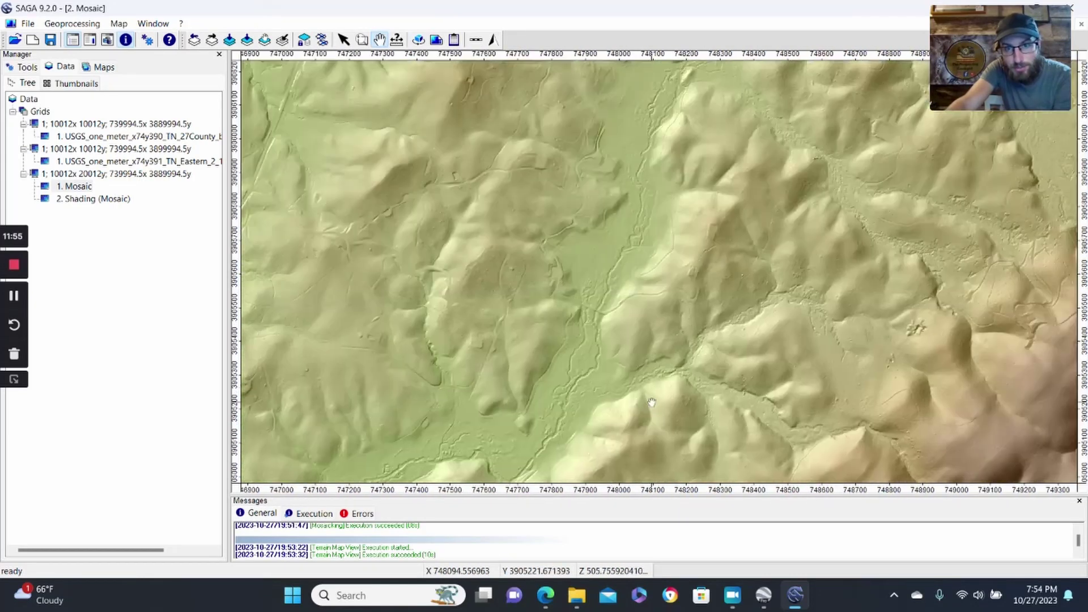
pyautogui.moveTo(766, 347); pyautogui.dragTo(466, 290)
pyautogui.scroll(1, 537, 333)
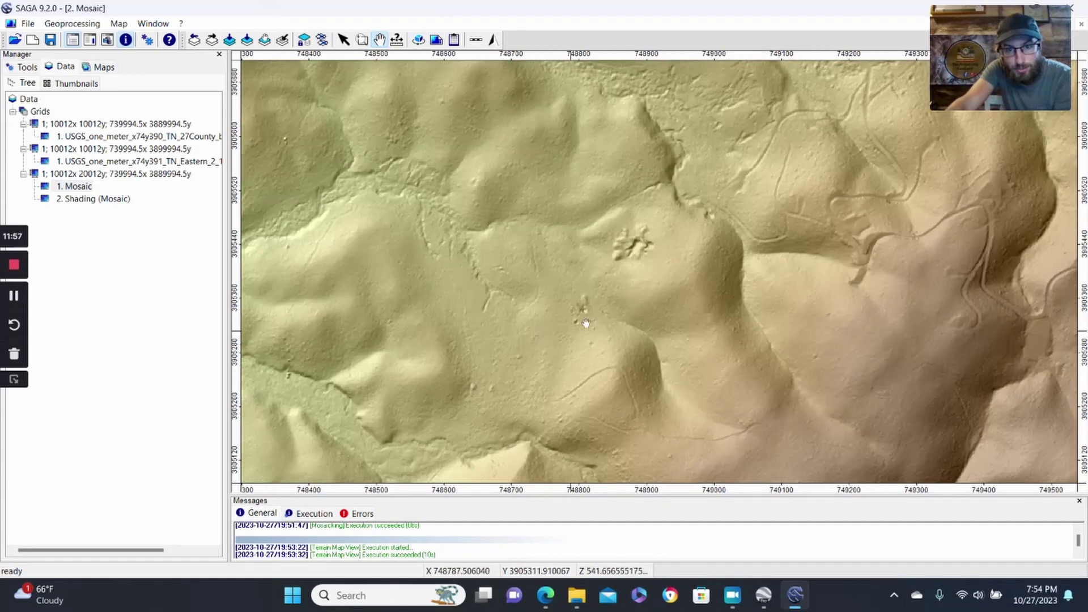
pyautogui.moveTo(282, 265); pyautogui.dragTo(506, 276)
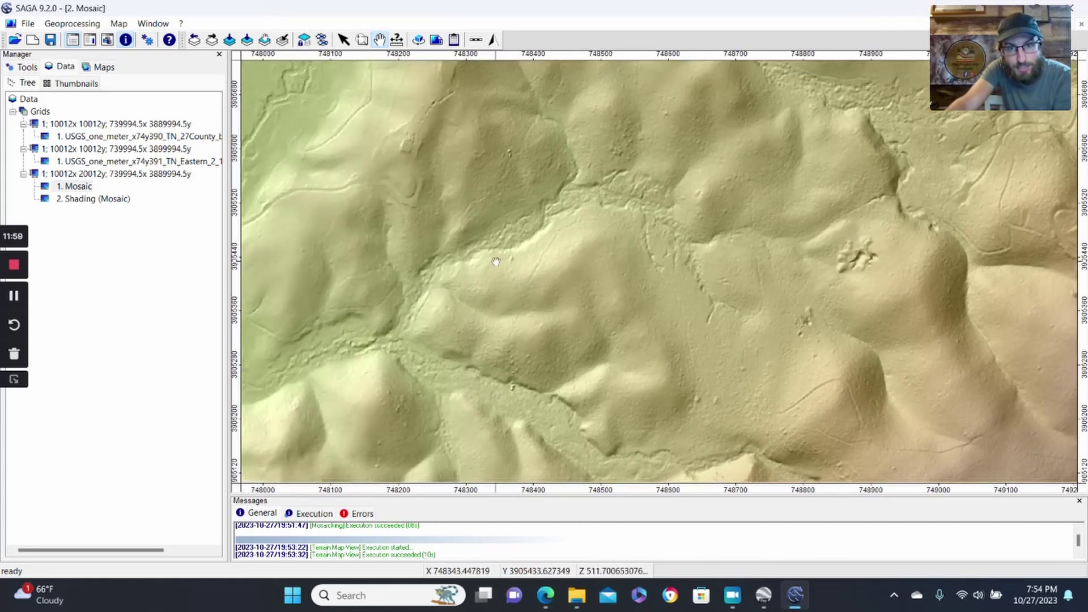
pyautogui.moveTo(644, 148); pyautogui.dragTo(374, 383)
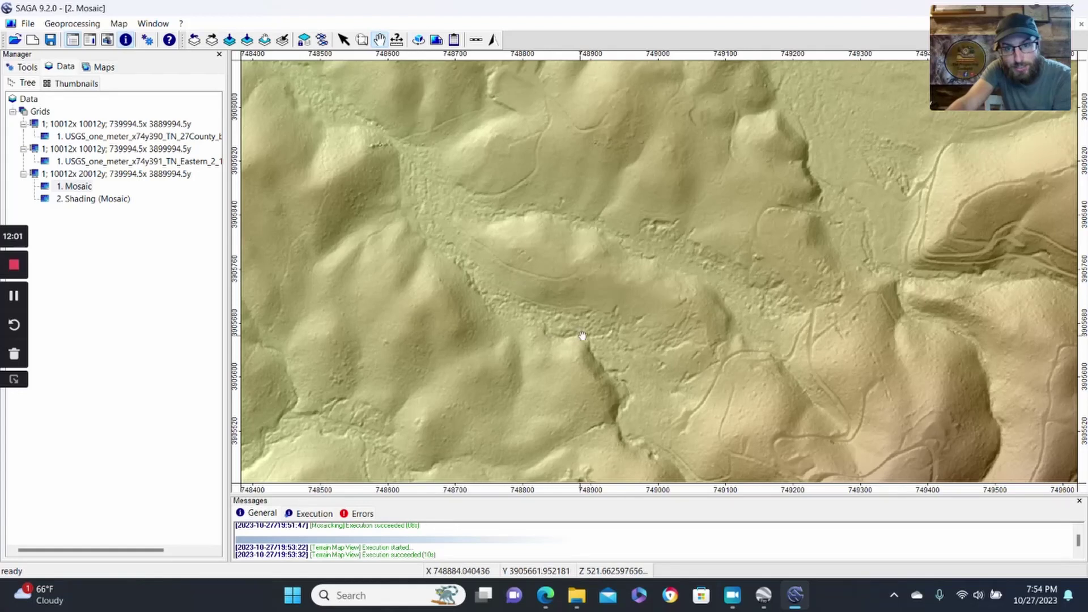
pyautogui.moveTo(815, 277); pyautogui.dragTo(597, 428)
pyautogui.moveTo(805, 271); pyautogui.dragTo(550, 336)
pyautogui.moveTo(432, 206); pyautogui.dragTo(472, 370)
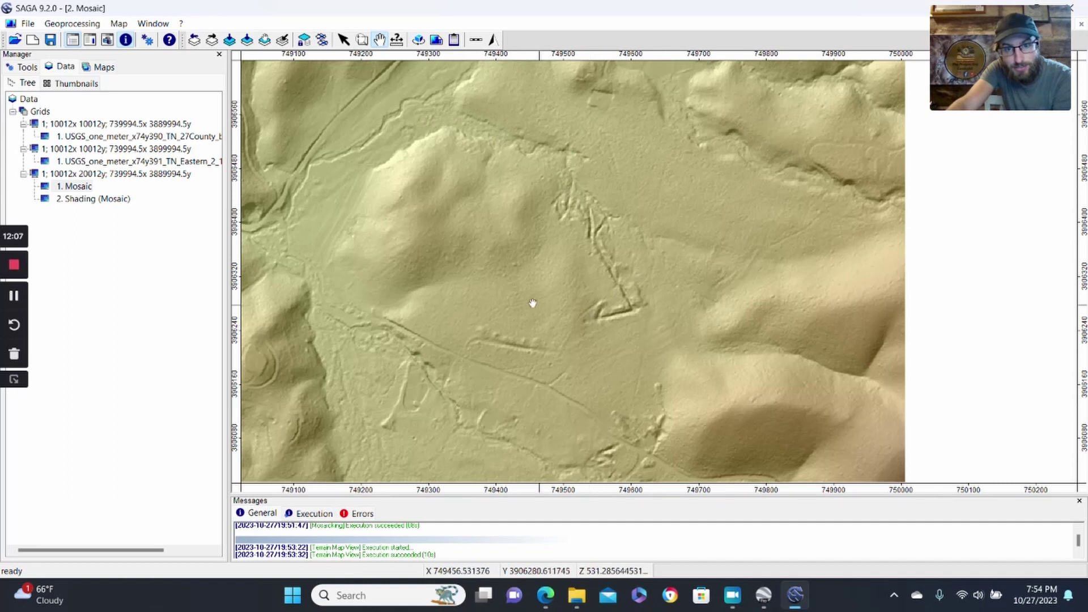
pyautogui.scroll(-3, 620, 331)
pyautogui.scroll(-2, 606, 319)
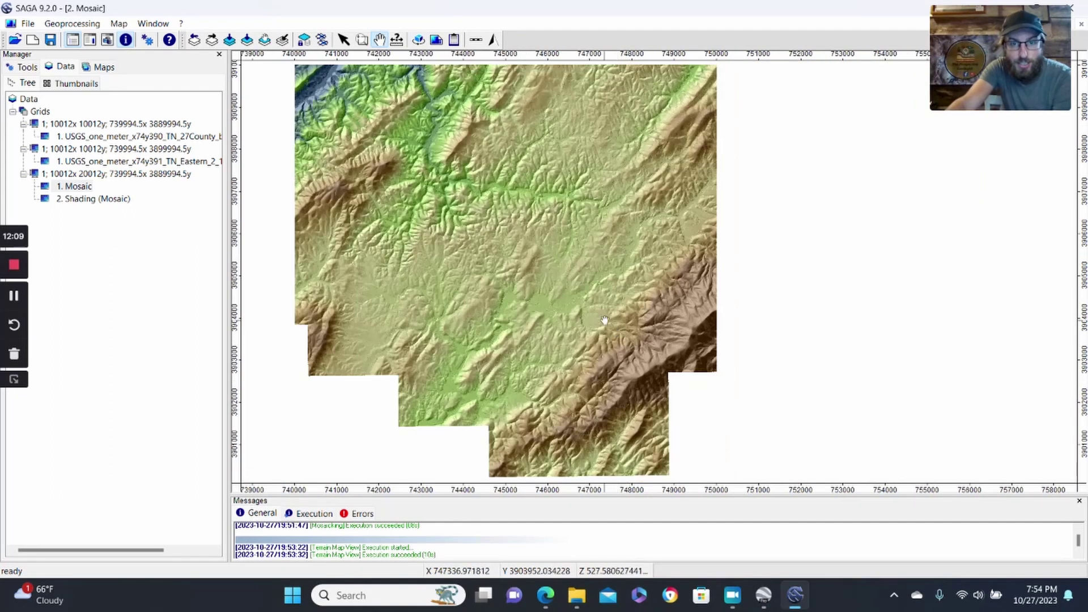
# View both tiles of the shaded terrain map together and select the Shading (Mosaic) grid.
pyautogui.moveTo(540, 342); pyautogui.dragTo(597, 297)
pyautogui.scroll(-1, 602, 317)
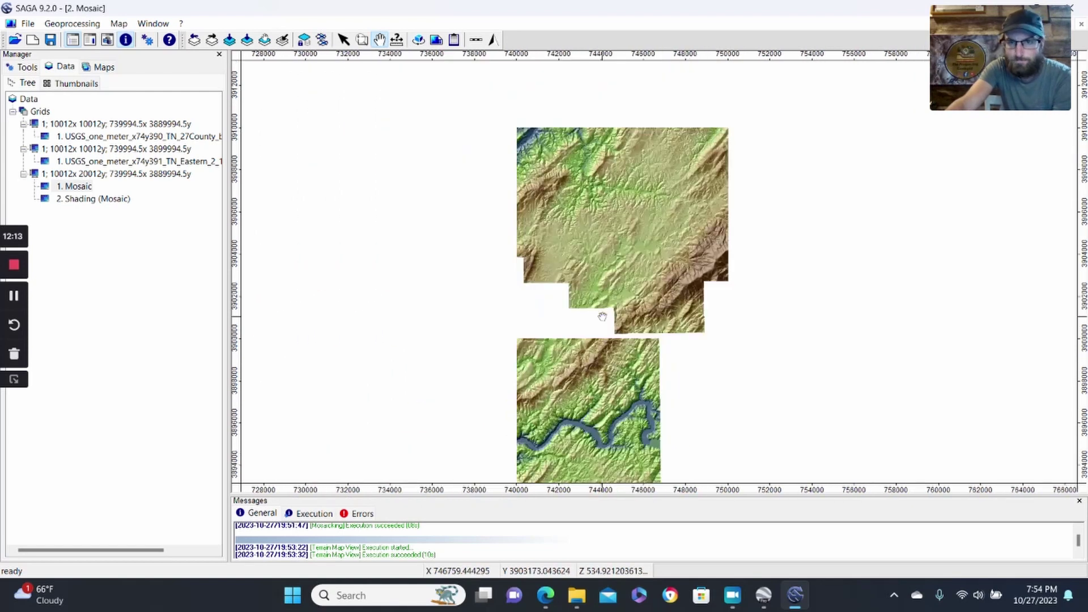
pyautogui.click(108, 200)
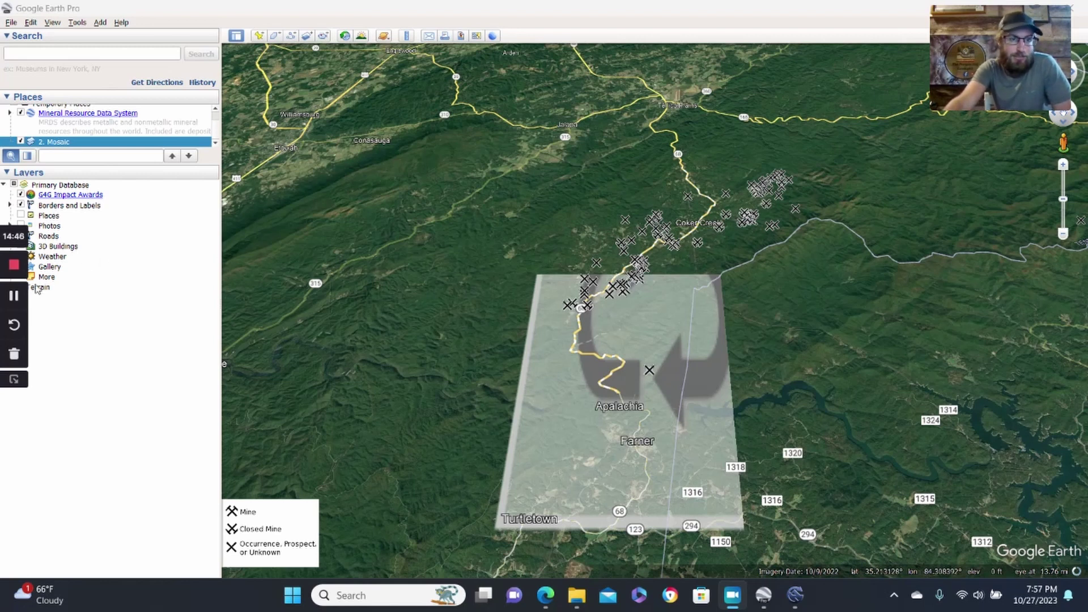
pyautogui.click(14, 295)
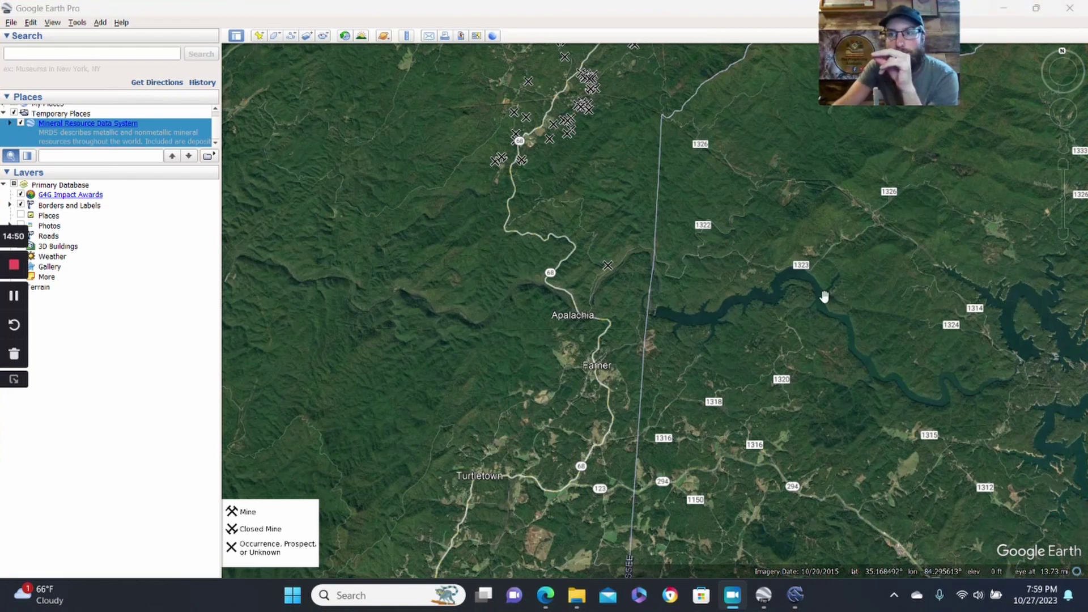
# Switch back to SAGA and examine the northern tile of the shaded terrain map, including its valleys and southeastern ridge.
pyautogui.click(795, 595)
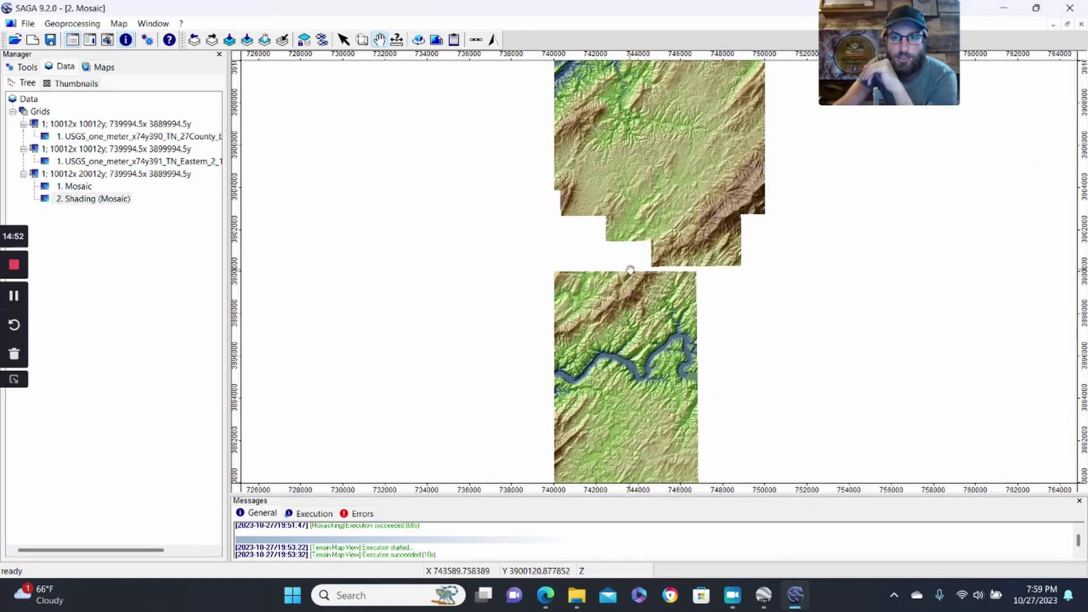
pyautogui.moveTo(641, 242); pyautogui.dragTo(577, 328)
pyautogui.scroll(2, 576, 328)
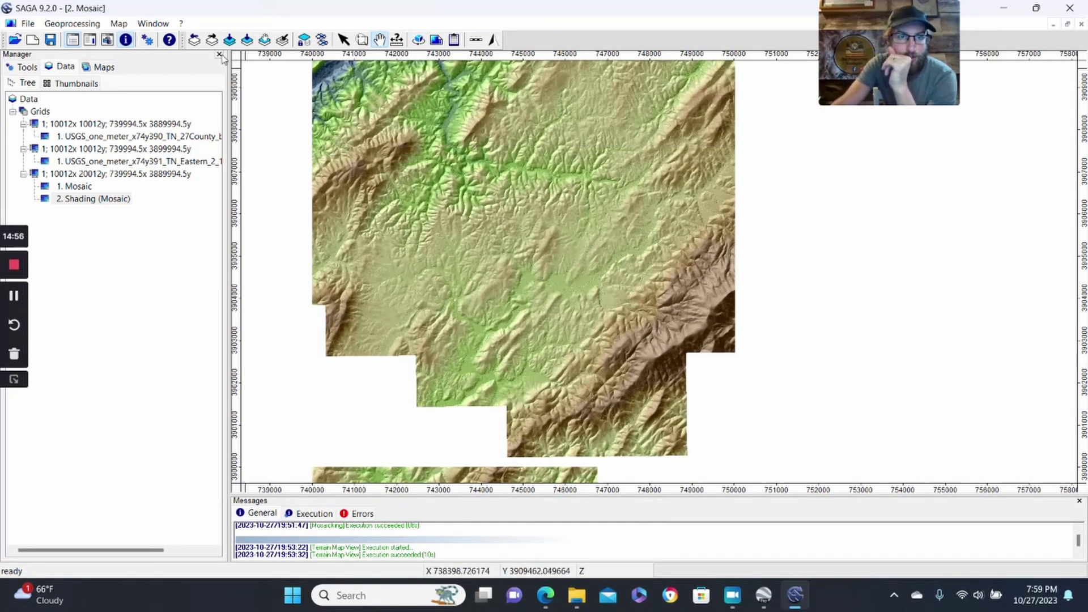
pyautogui.moveTo(605, 217); pyautogui.dragTo(656, 243)
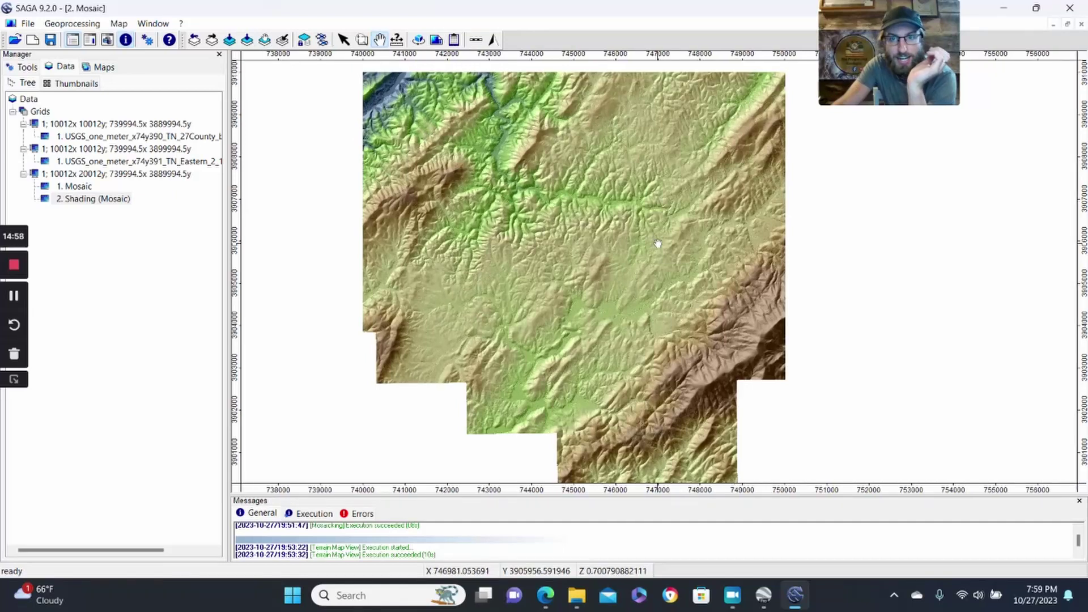
pyautogui.scroll(1, 658, 244)
pyautogui.scroll(-1, 666, 246)
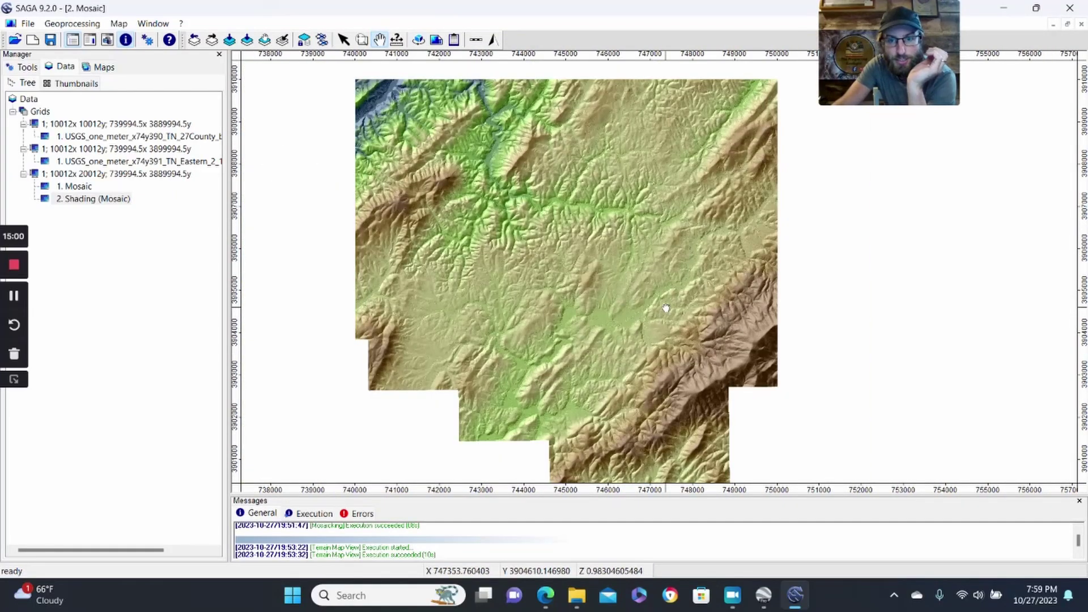
pyautogui.moveTo(666, 310); pyautogui.dragTo(689, 298)
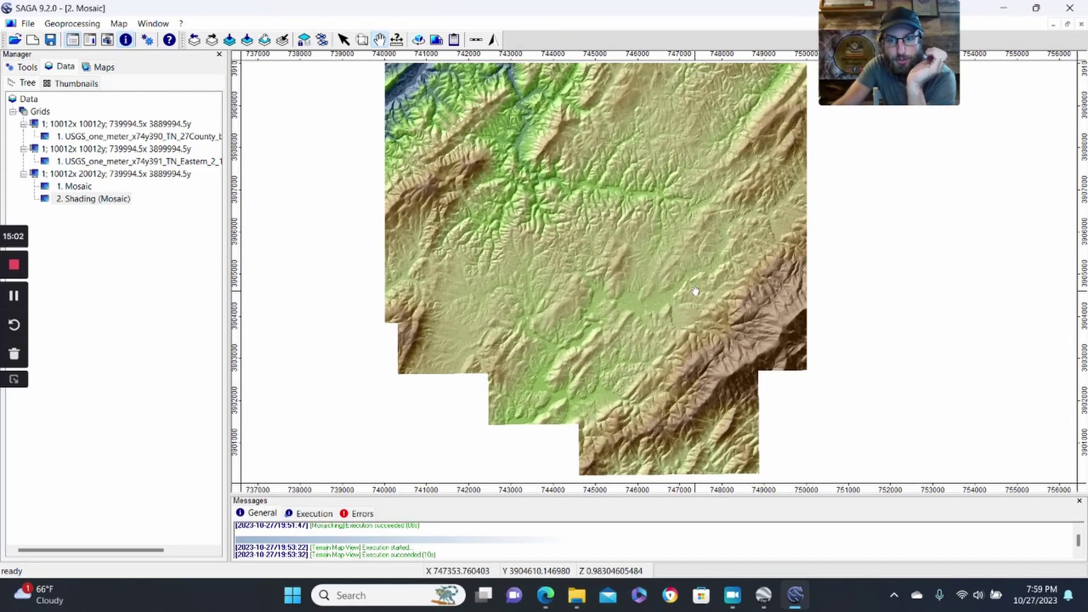
pyautogui.moveTo(707, 223); pyautogui.dragTo(742, 223)
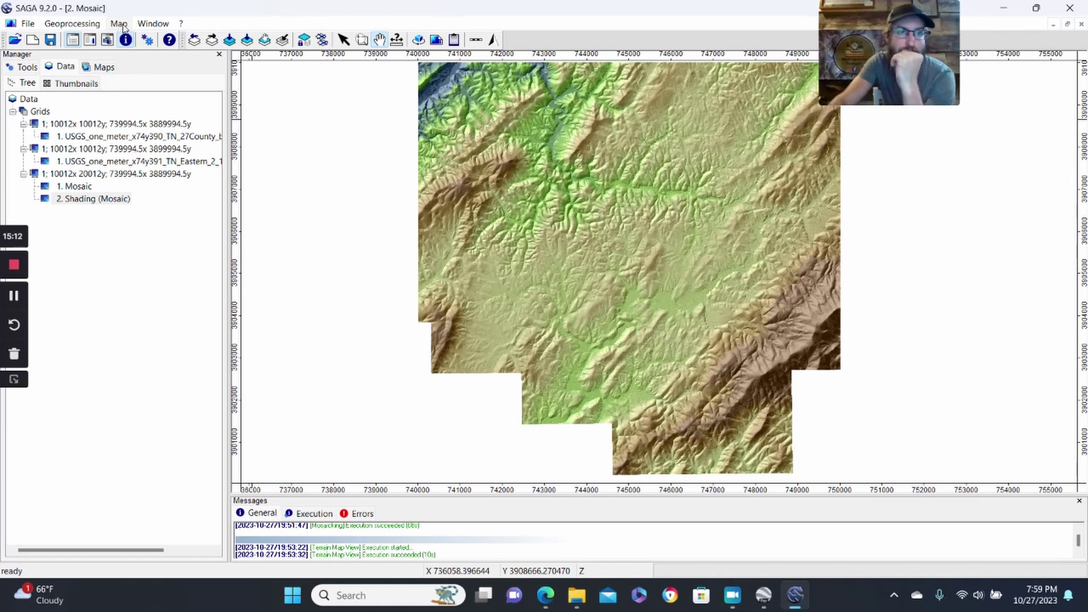
# Export the shaded terrain map to Google Earth with a cellsize of 1 and loading of the result enabled.
pyautogui.click(119, 24)
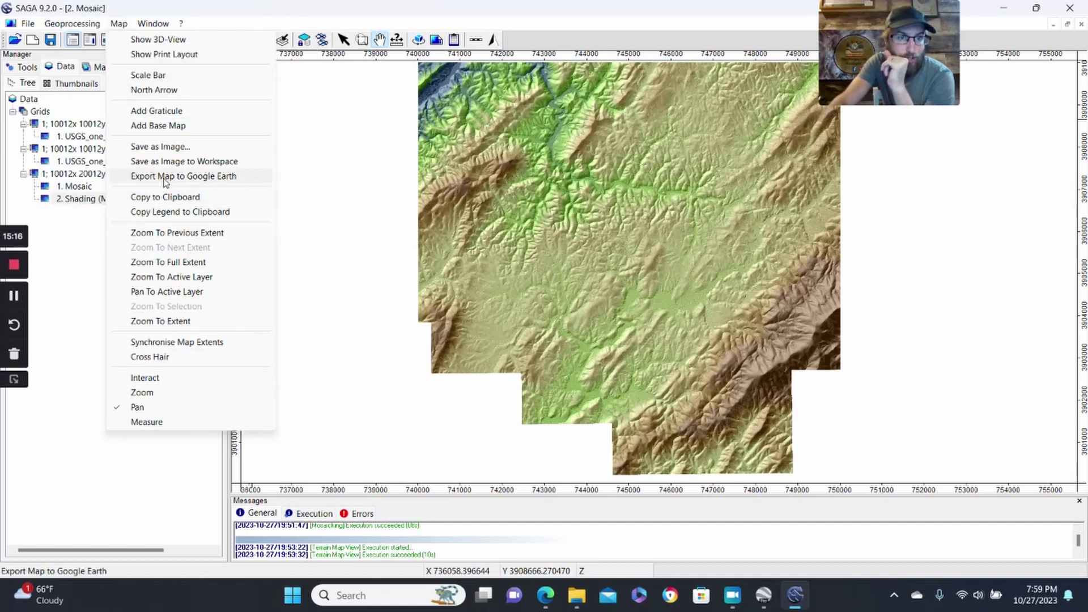
pyautogui.click(166, 178)
pyautogui.click(560, 193)
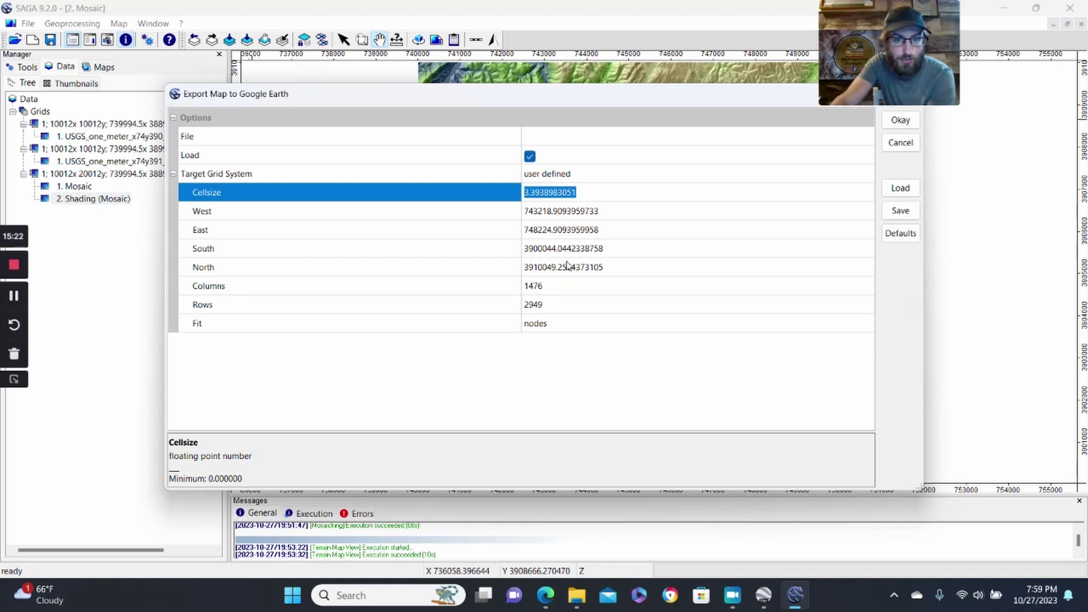
pyautogui.write('1')
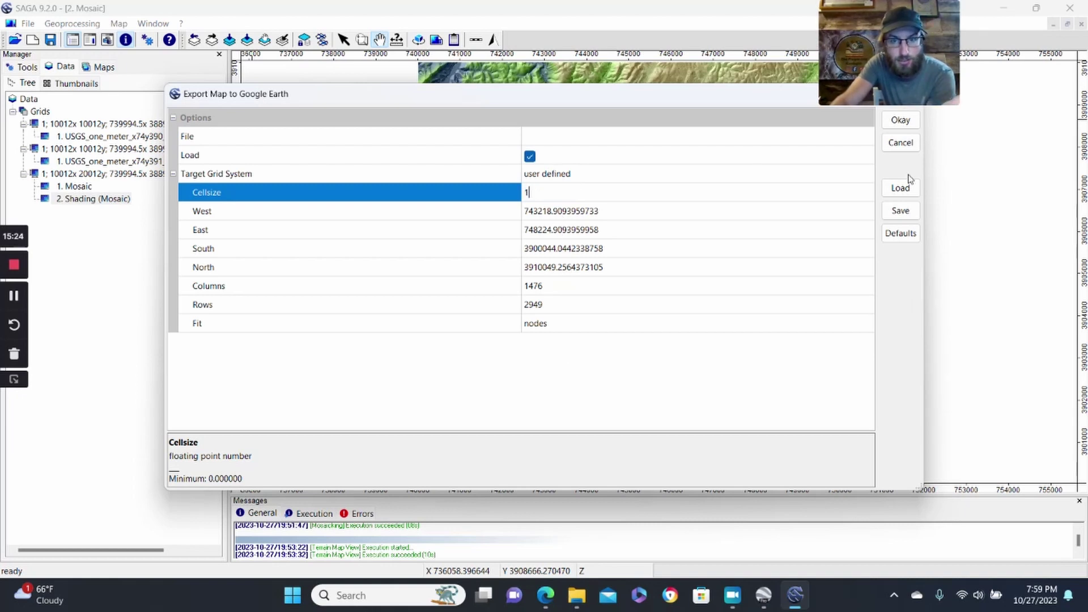
pyautogui.click(904, 124)
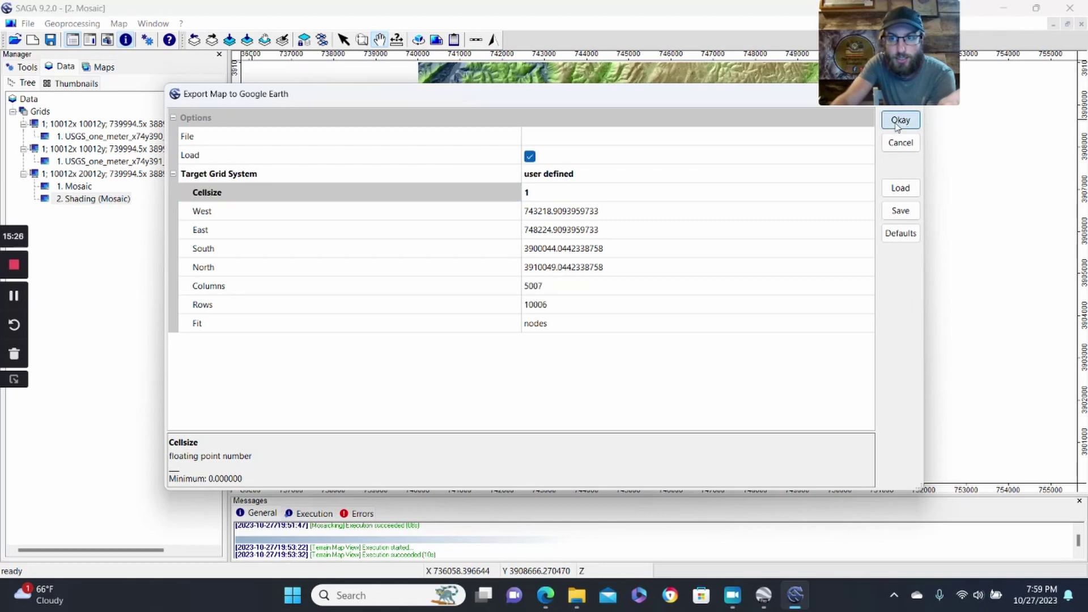
pyautogui.click(899, 121)
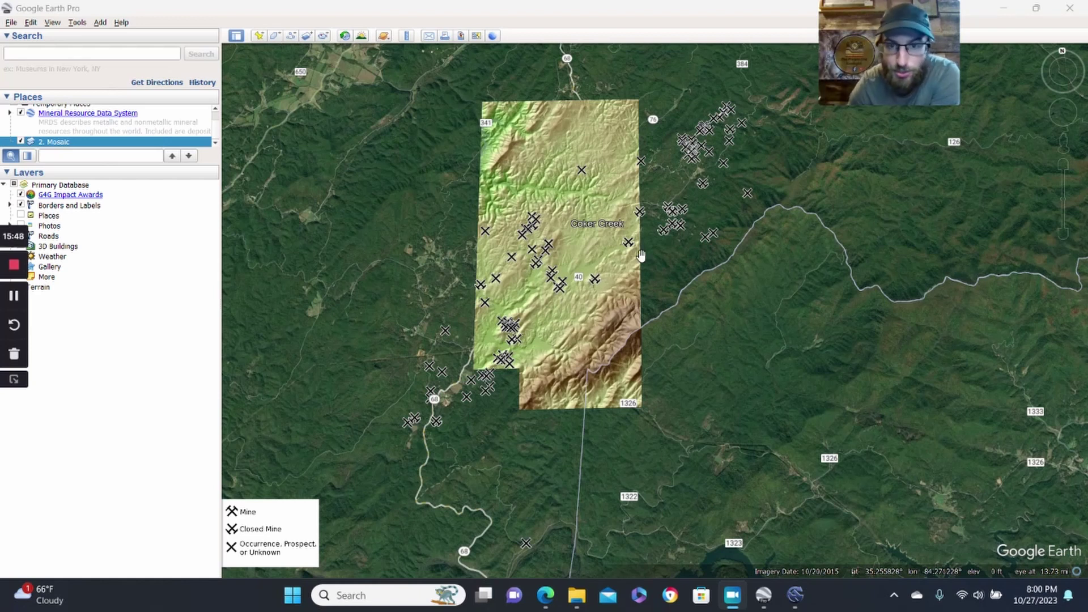
# Examine the exported terrain overlay in Google Earth down to the closed mine marker beside the flat field south of Coker Creek.
pyautogui.scroll(3, 604, 241)
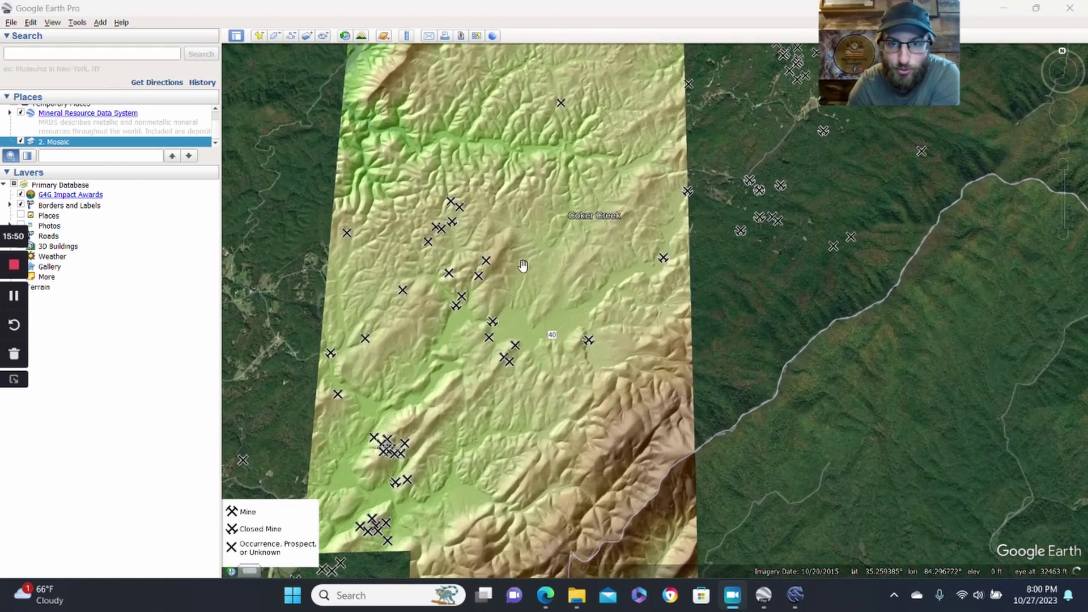
pyautogui.moveTo(526, 279); pyautogui.dragTo(530, 146)
pyautogui.scroll(1, 530, 145)
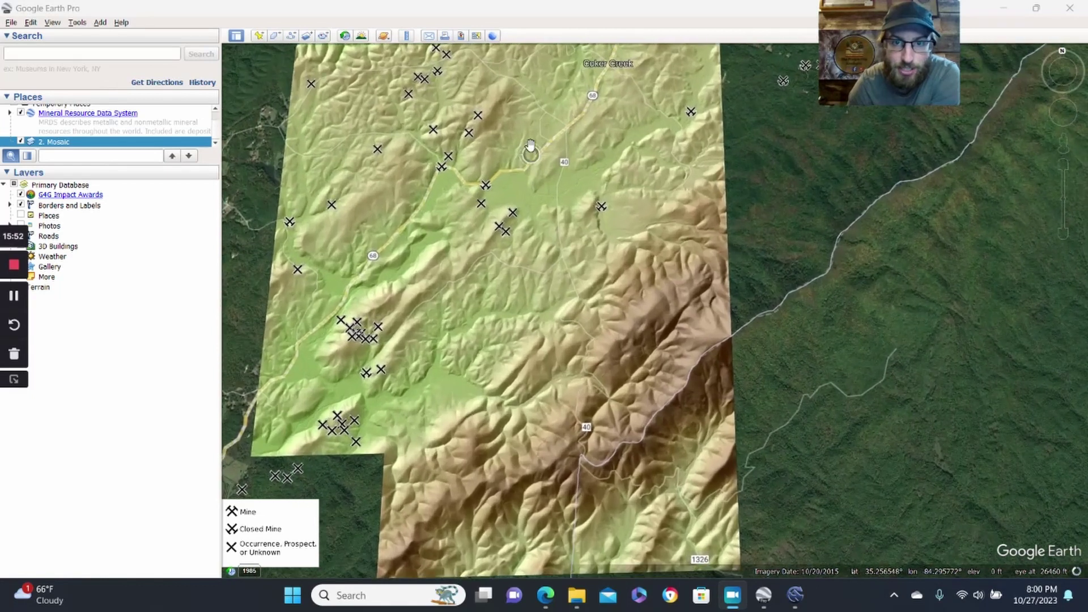
pyautogui.scroll(1, 586, 192)
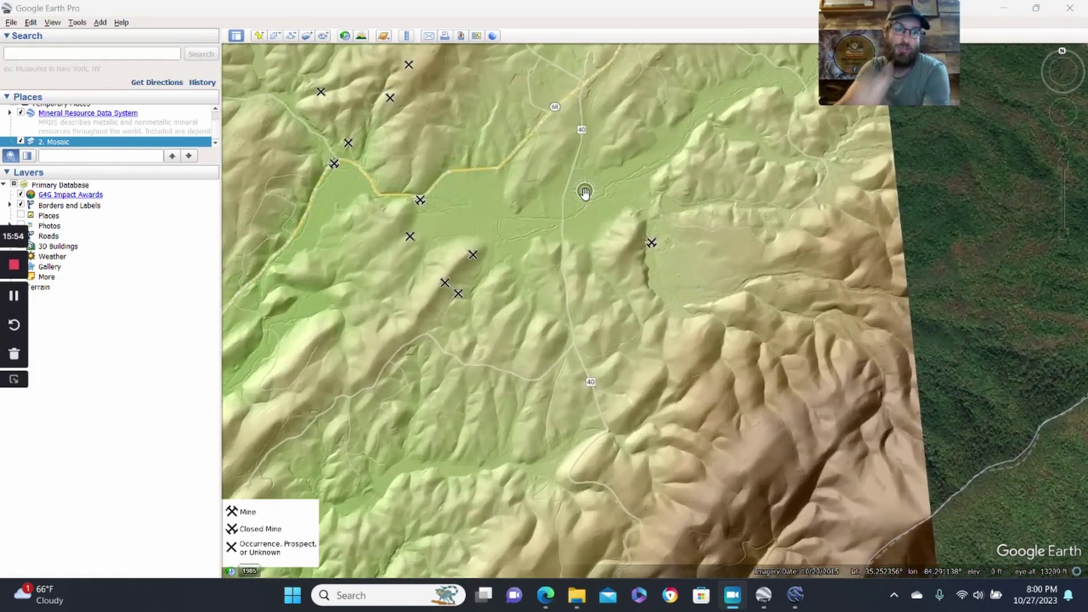
pyautogui.scroll(2, 585, 193)
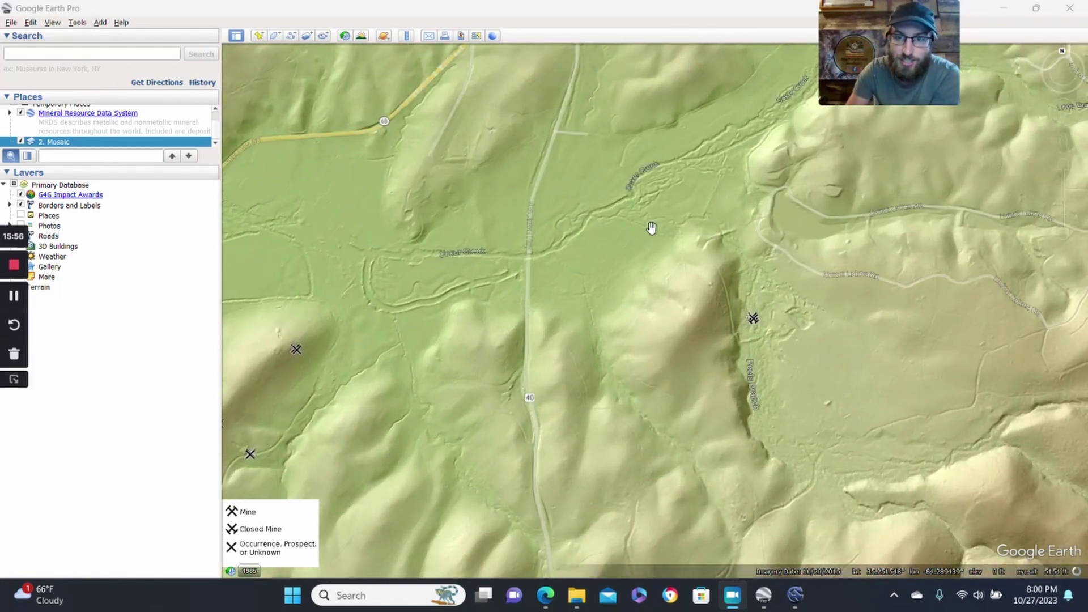
pyautogui.moveTo(651, 229); pyautogui.dragTo(475, 250)
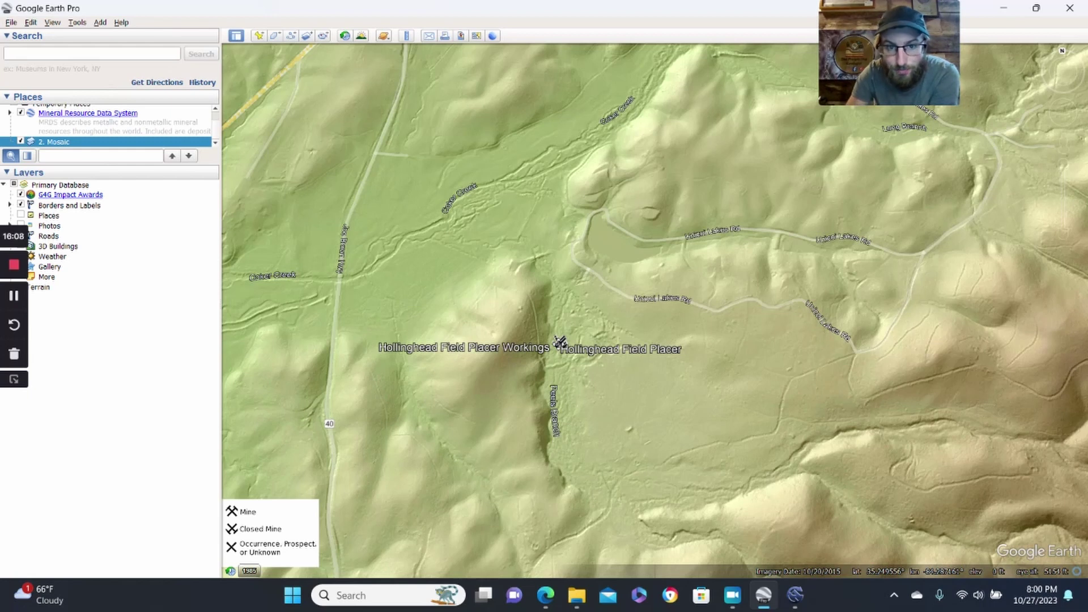
# Inspect the Coker Creek valley and the hills around Unicoi Lakes Rd on the terrain overlay for ground disturbance.
pyautogui.moveTo(560, 343); pyautogui.dragTo(447, 510)
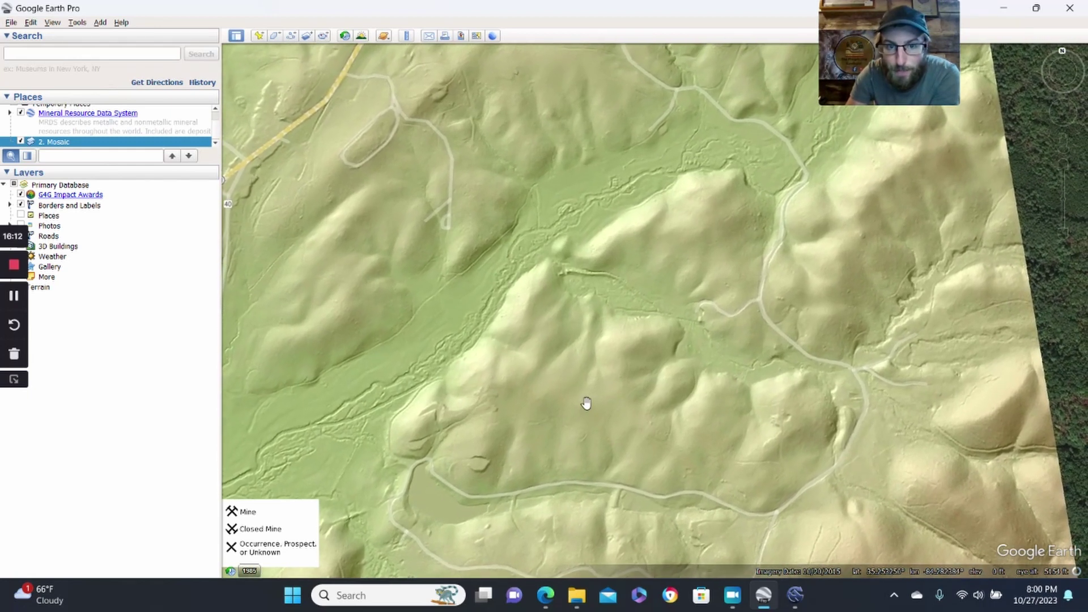
pyautogui.scroll(-2, 637, 408)
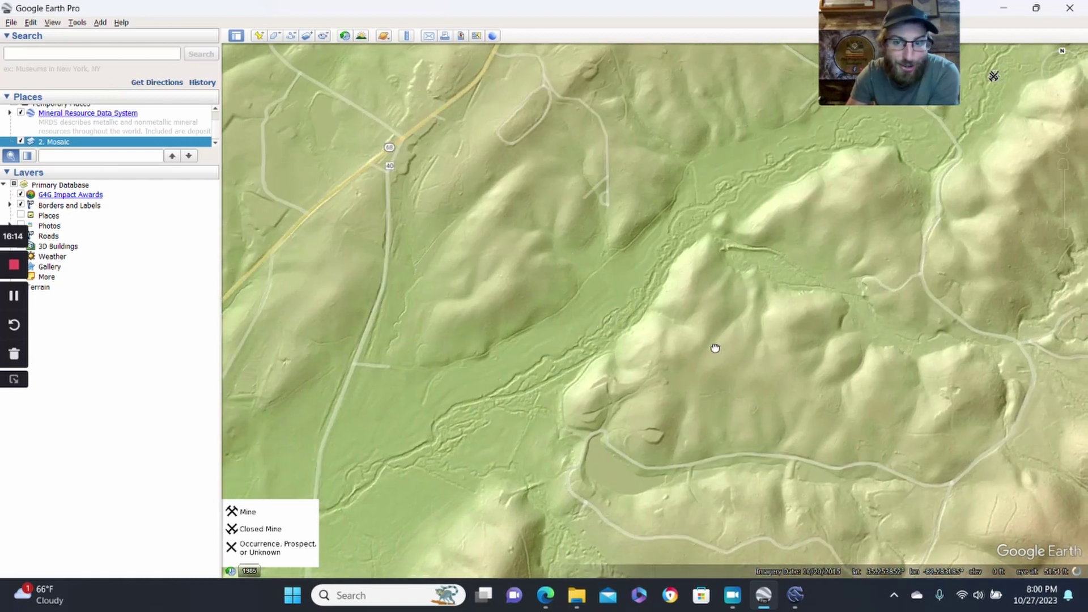
pyautogui.moveTo(719, 345); pyautogui.dragTo(677, 357)
pyautogui.moveTo(640, 252); pyautogui.dragTo(515, 231)
pyautogui.scroll(-2, 515, 231)
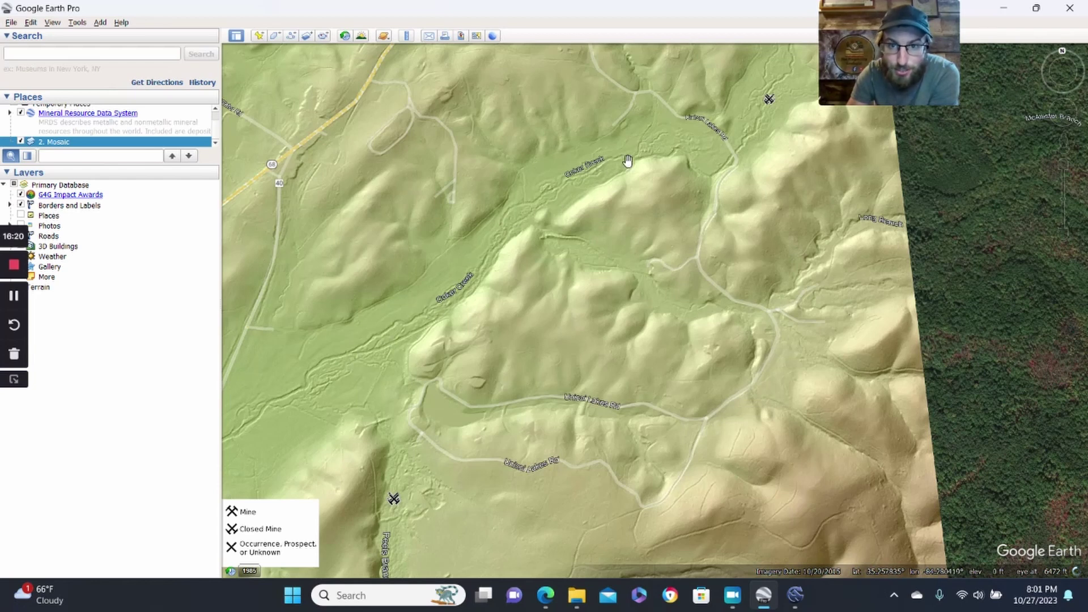
pyautogui.moveTo(604, 238); pyautogui.dragTo(572, 265)
pyautogui.moveTo(491, 333); pyautogui.dragTo(470, 187)
# Follow the terrain overlay southwest across the hollows to the mine markers near Dalton Branch Rd.
pyautogui.moveTo(394, 267); pyautogui.dragTo(759, 209)
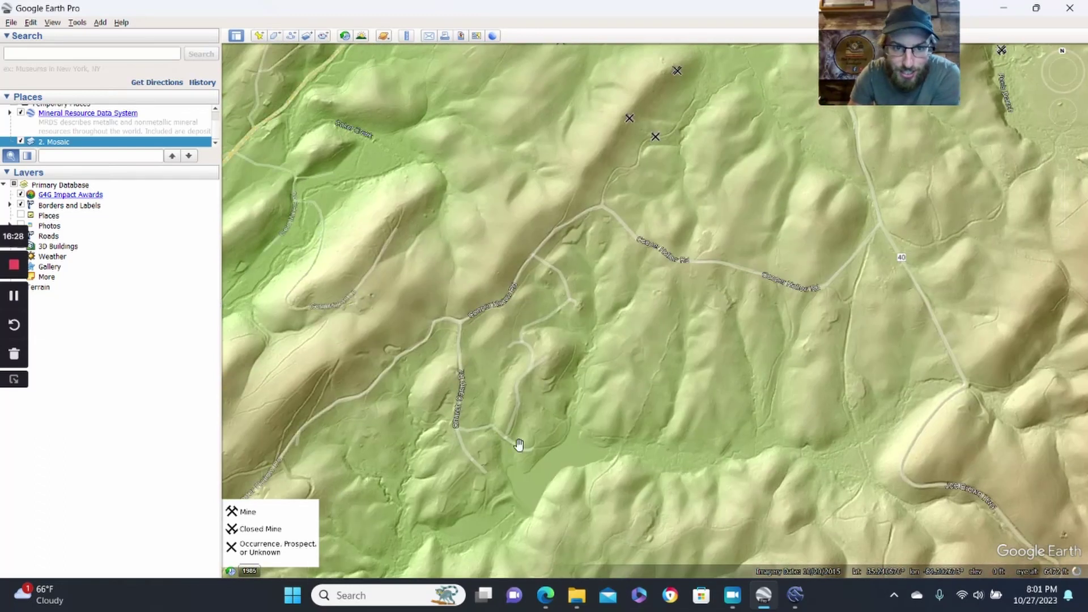
pyautogui.moveTo(491, 472); pyautogui.dragTo(535, 323)
pyautogui.moveTo(503, 480); pyautogui.dragTo(503, 340)
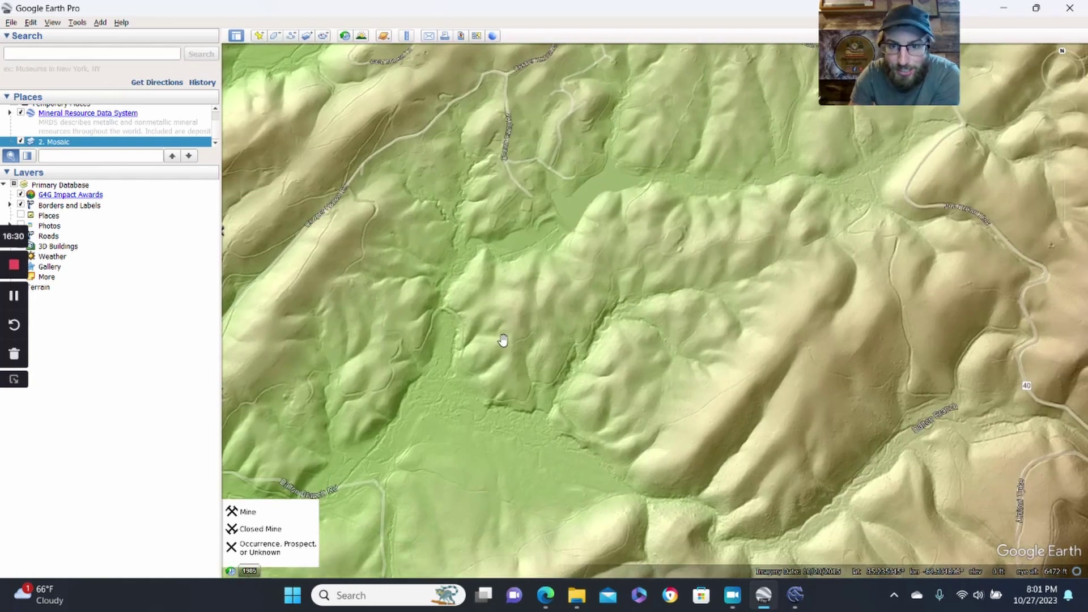
pyautogui.moveTo(453, 419); pyautogui.dragTo(646, 238)
pyautogui.moveTo(460, 234); pyautogui.dragTo(660, 285)
pyautogui.scroll(3, 479, 216)
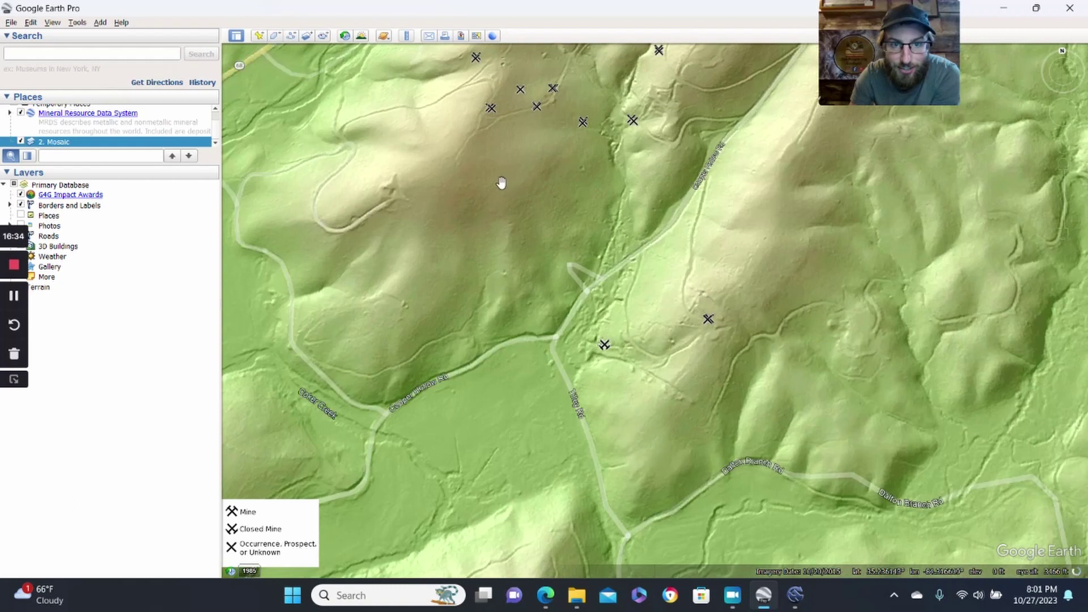
# Inspect the pits, trails and diggings around the cluster of mine markers and Unnamed Adit sites on the ridge.
pyautogui.moveTo(500, 180); pyautogui.dragTo(447, 507)
pyautogui.moveTo(479, 352); pyautogui.dragTo(449, 259)
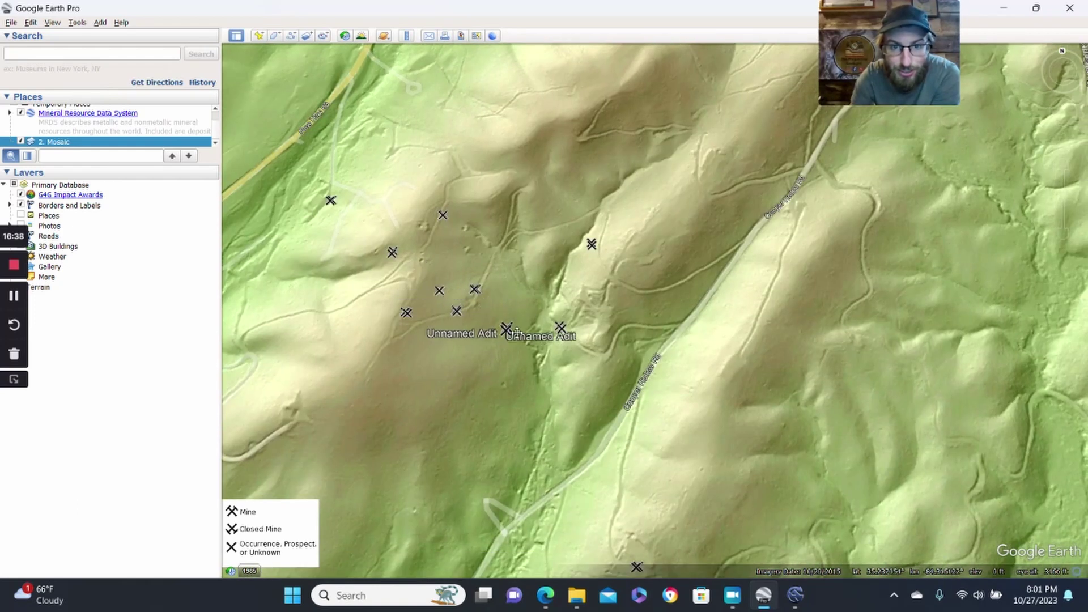
pyautogui.scroll(2, 426, 259)
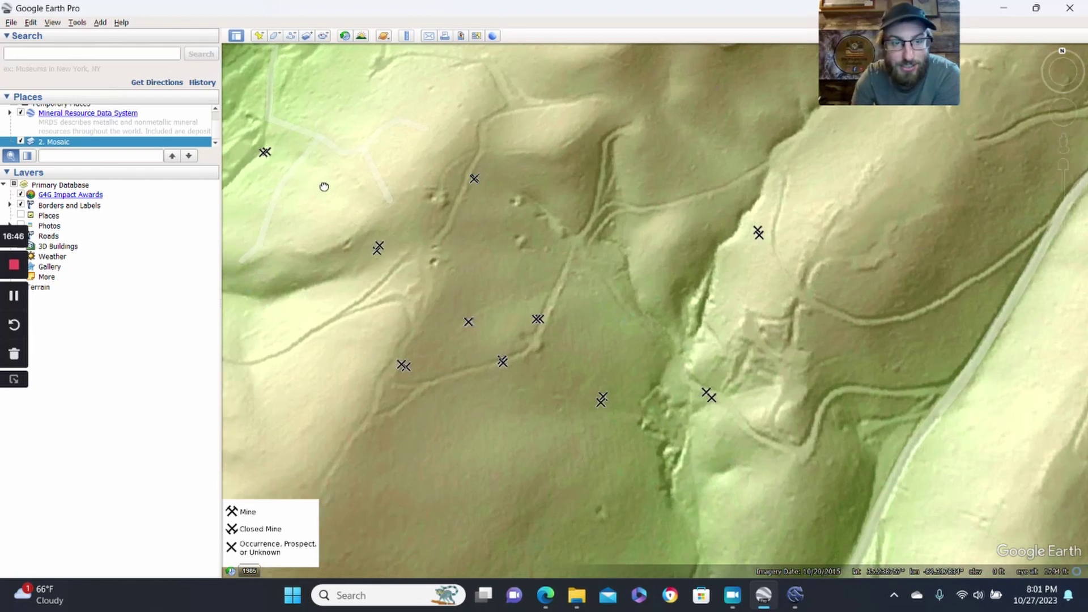
pyautogui.moveTo(323, 184); pyautogui.dragTo(375, 186)
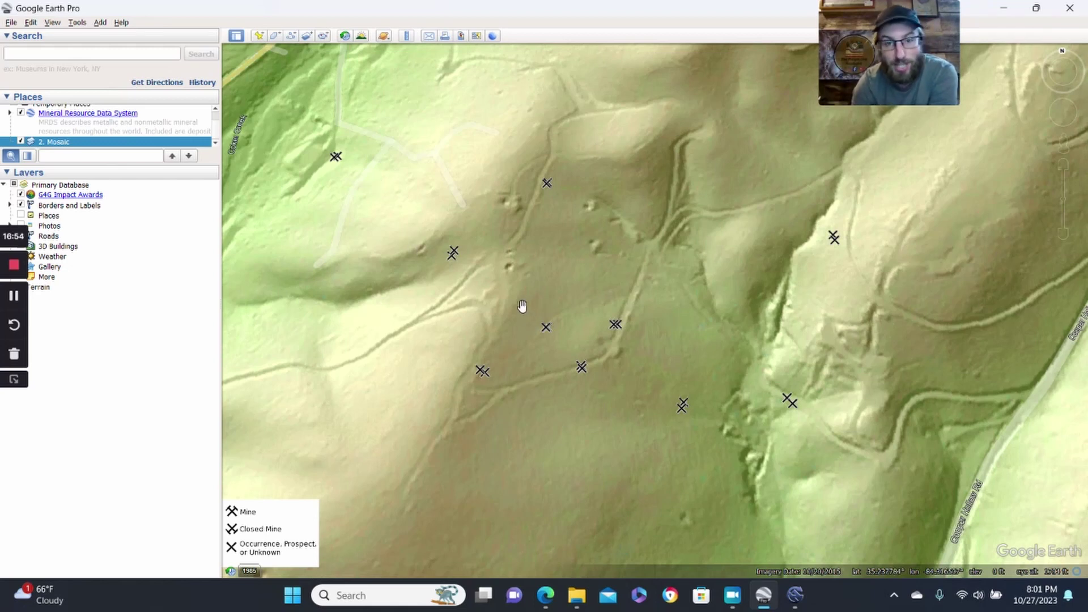
pyautogui.moveTo(632, 399); pyautogui.dragTo(577, 369)
# Review the wider terrain overlay to compare the mine marker clusters with the surrounding ridges and valleys.
pyautogui.scroll(-2, 577, 370)
pyautogui.scroll(-3, 498, 275)
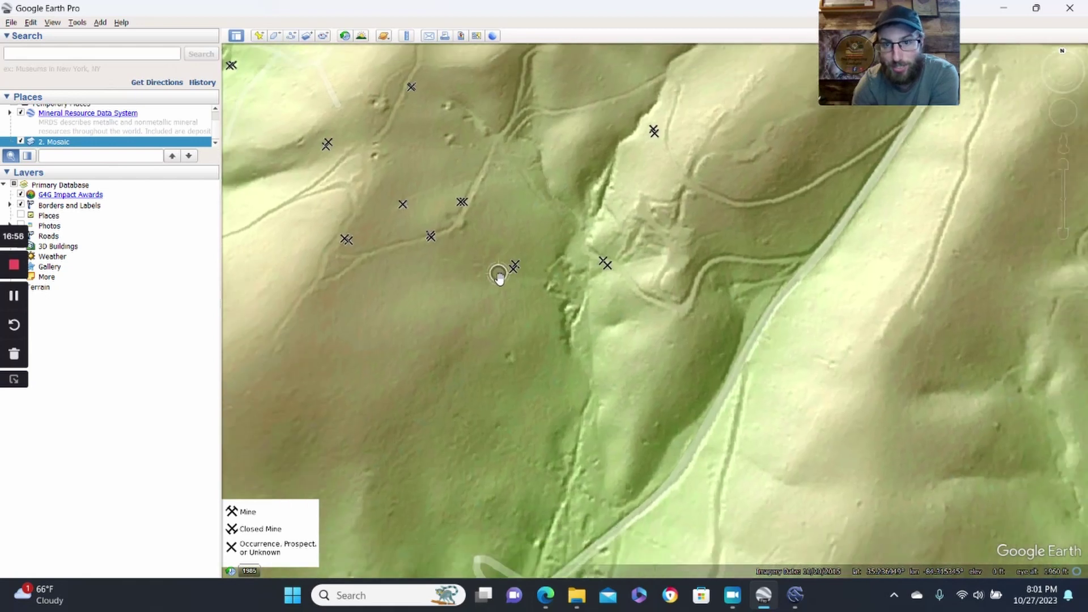
pyautogui.scroll(-3, 459, 315)
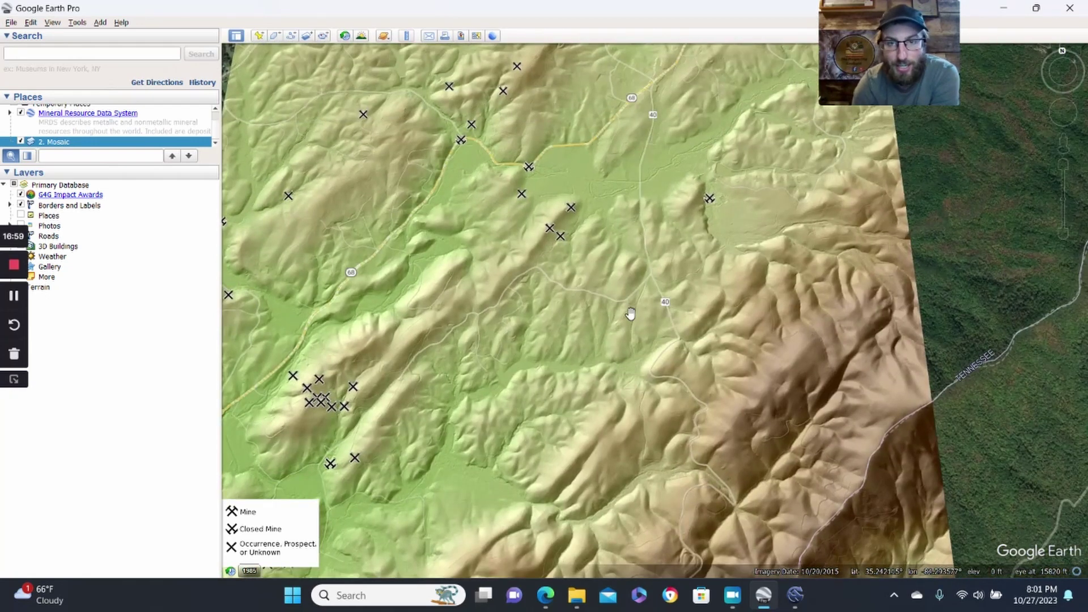
pyautogui.moveTo(630, 313); pyautogui.dragTo(686, 359)
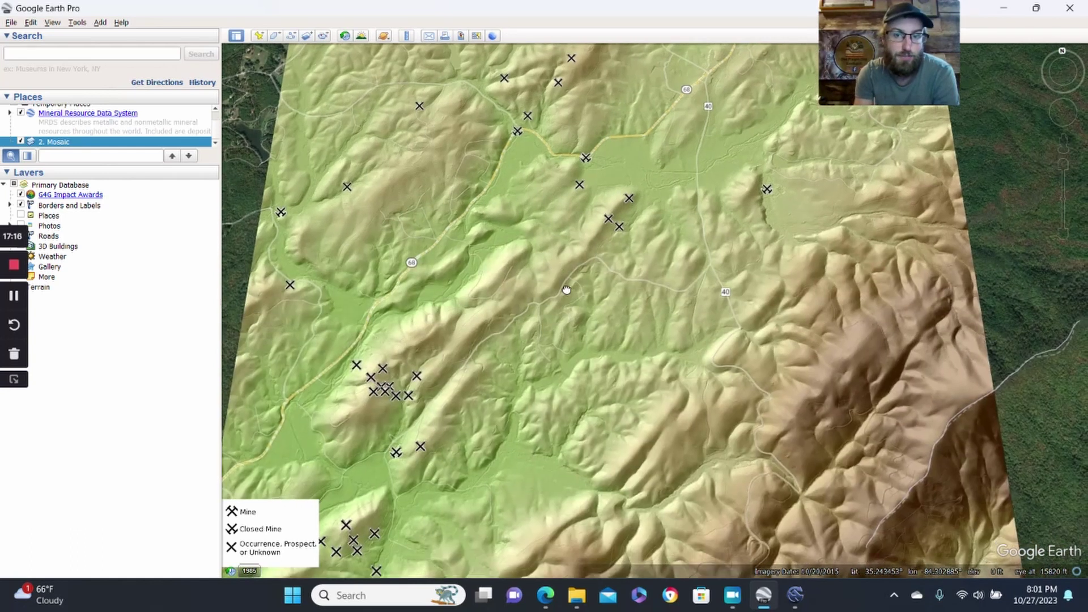
pyautogui.moveTo(585, 356); pyautogui.dragTo(560, 297)
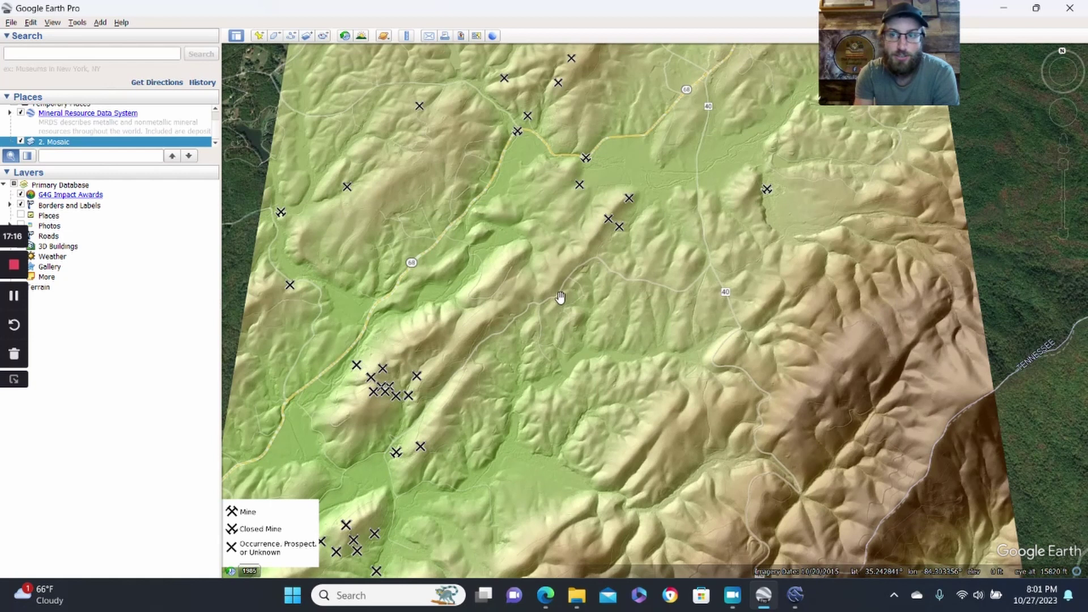
# Switch to SAGA and run Terrain Ruggedness Index (TRI) on the 10012x 20012y grid system with Mosaic as the elevation grid.
pyautogui.click(1000, 8)
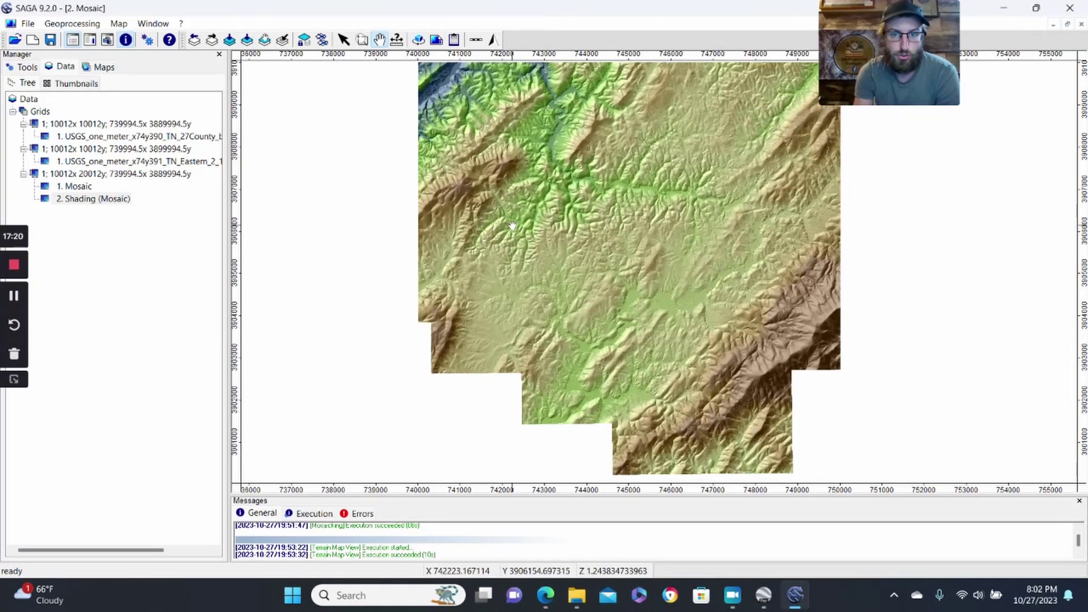
pyautogui.click(91, 26)
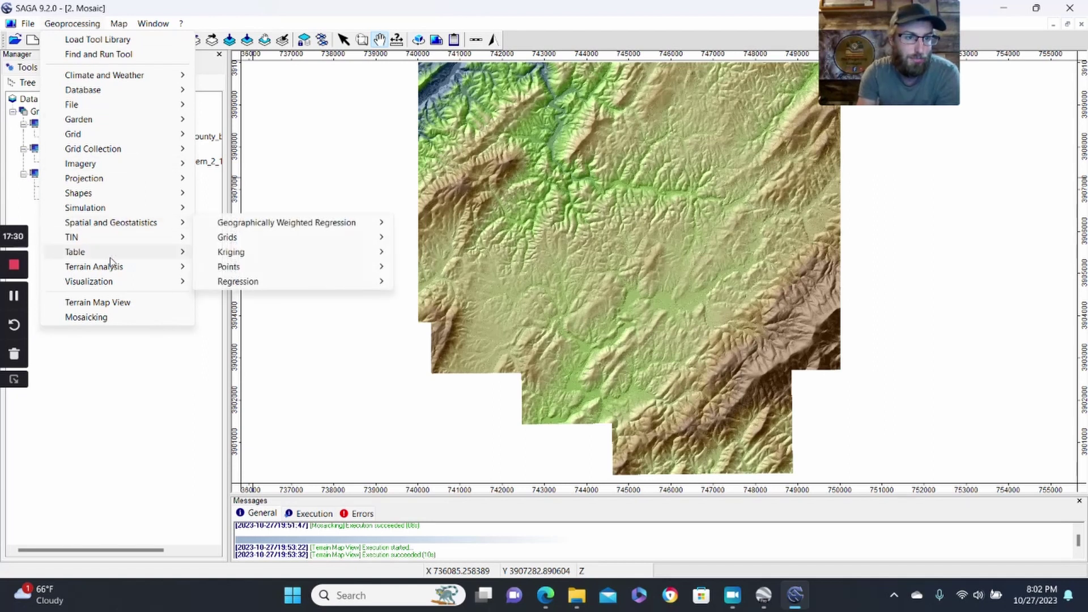
pyautogui.moveTo(110, 270)
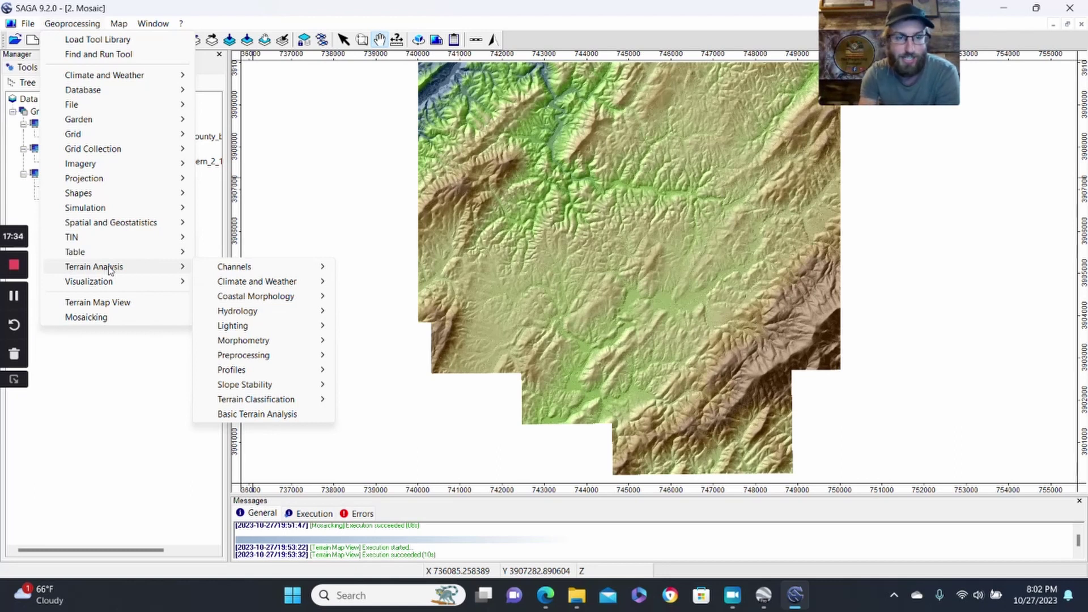
pyautogui.moveTo(273, 338)
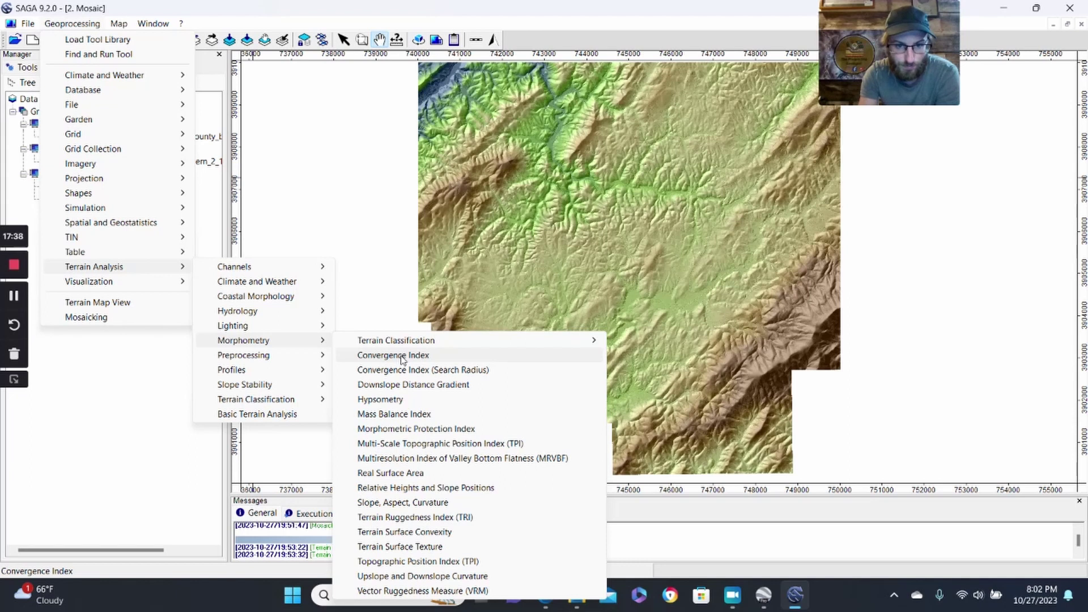
pyautogui.click(433, 518)
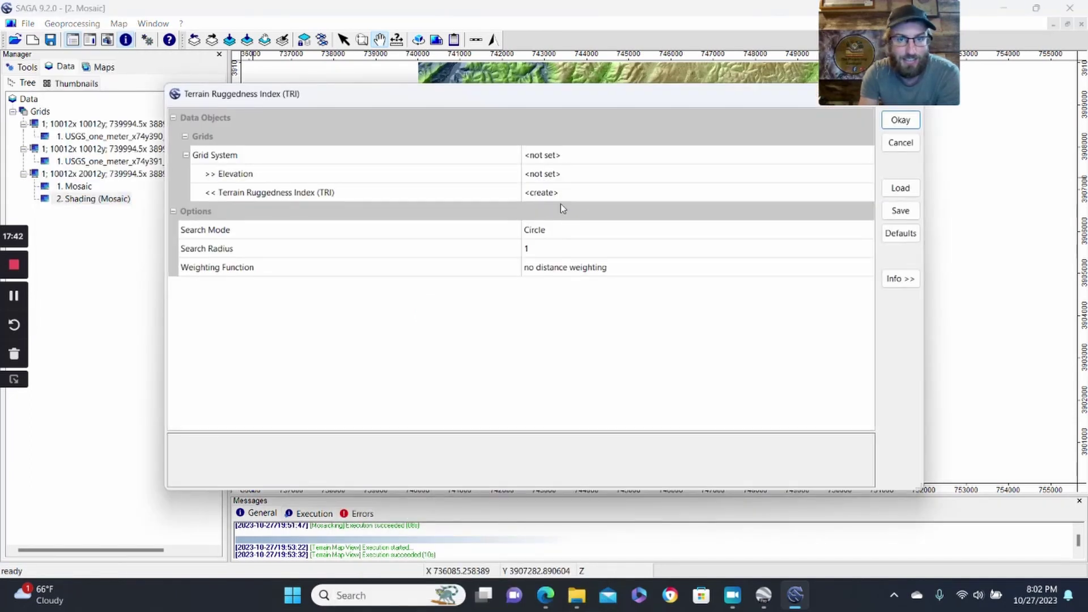
pyautogui.click(583, 157)
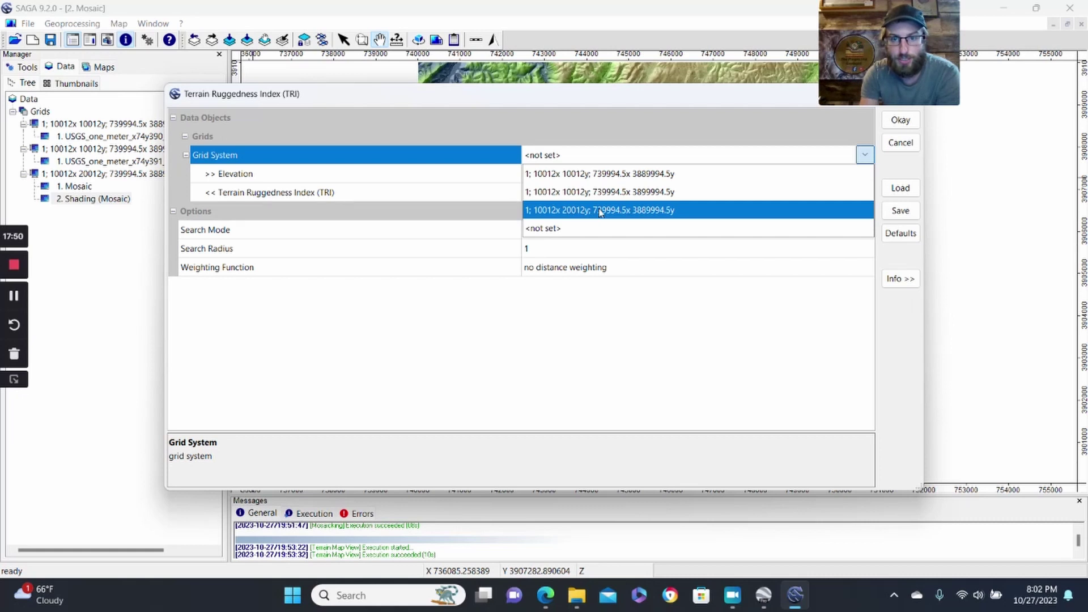
pyautogui.click(600, 210)
pyautogui.click(581, 177)
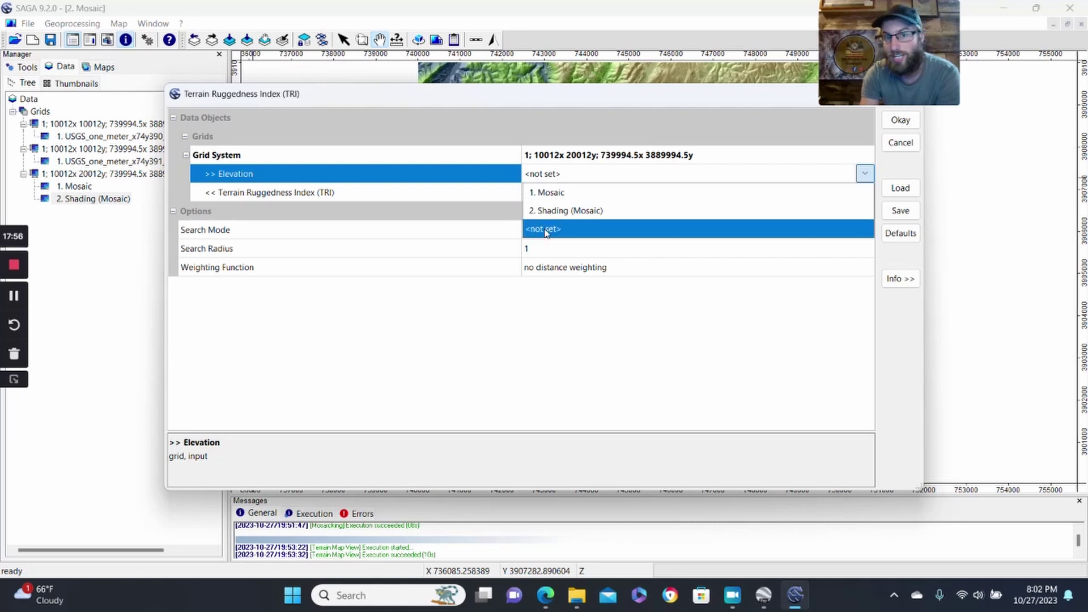
pyautogui.click(560, 195)
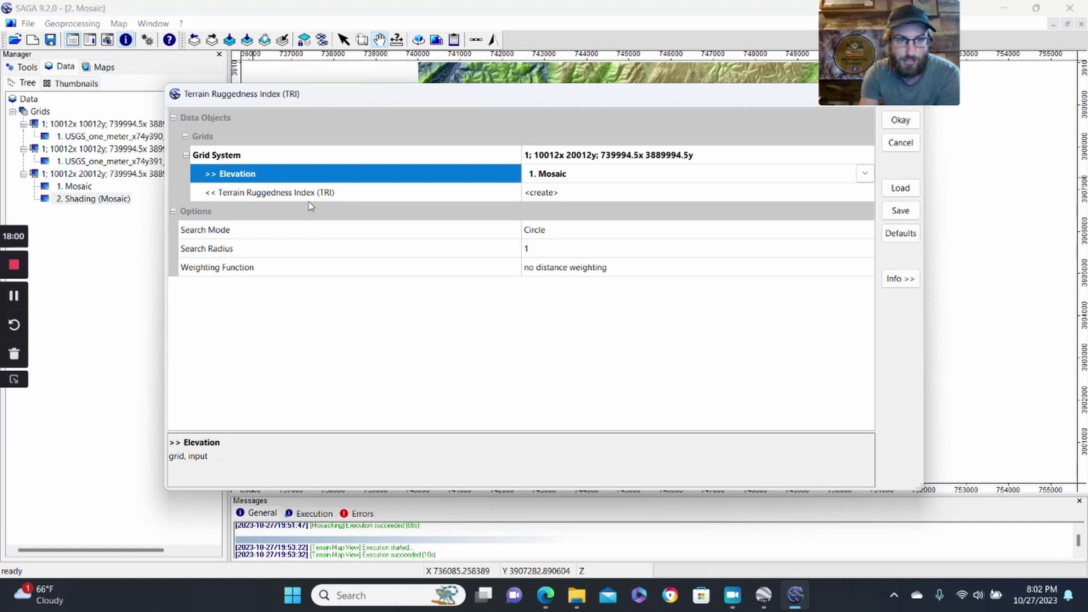
pyautogui.click(901, 122)
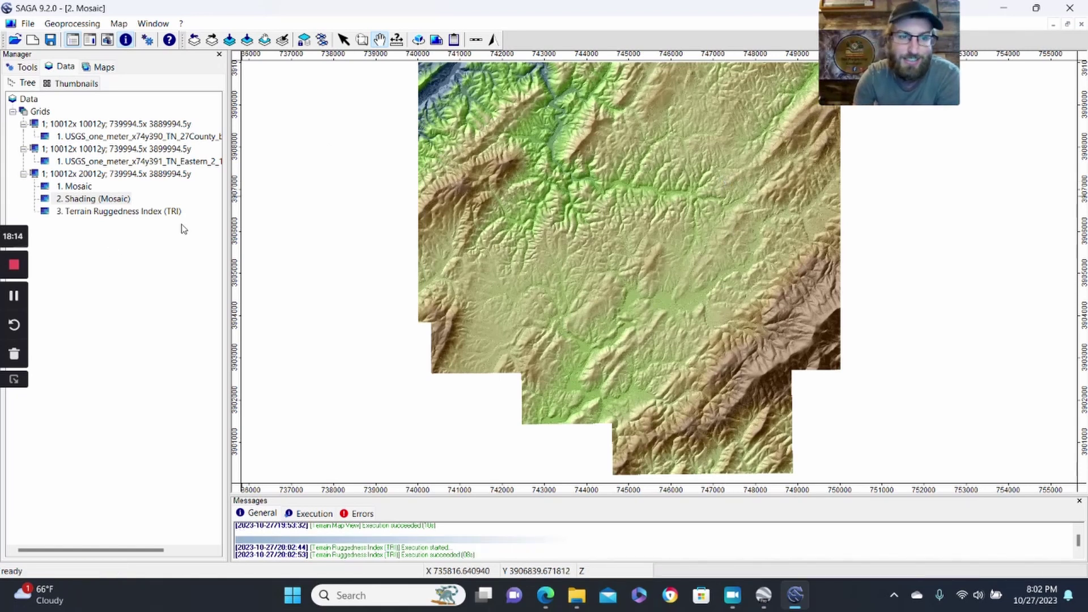
# Display the Terrain Ruggedness Index (TRI) grid in a new map and bring its northern block into view for panning.
pyautogui.doubleClick(162, 212)
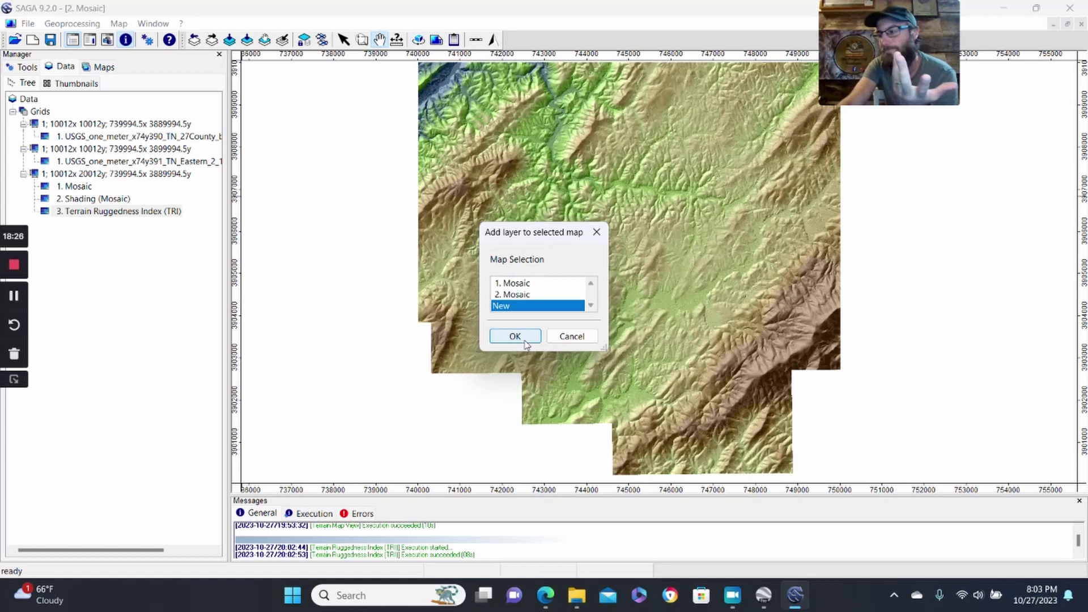
pyautogui.click(525, 342)
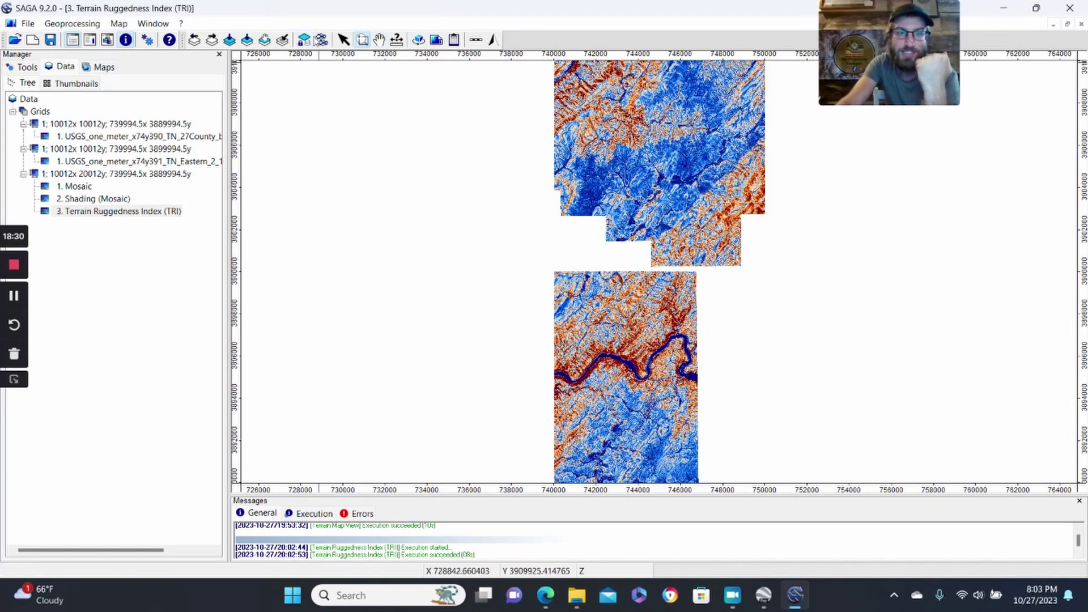
pyautogui.click(379, 41)
pyautogui.scroll(1, 689, 176)
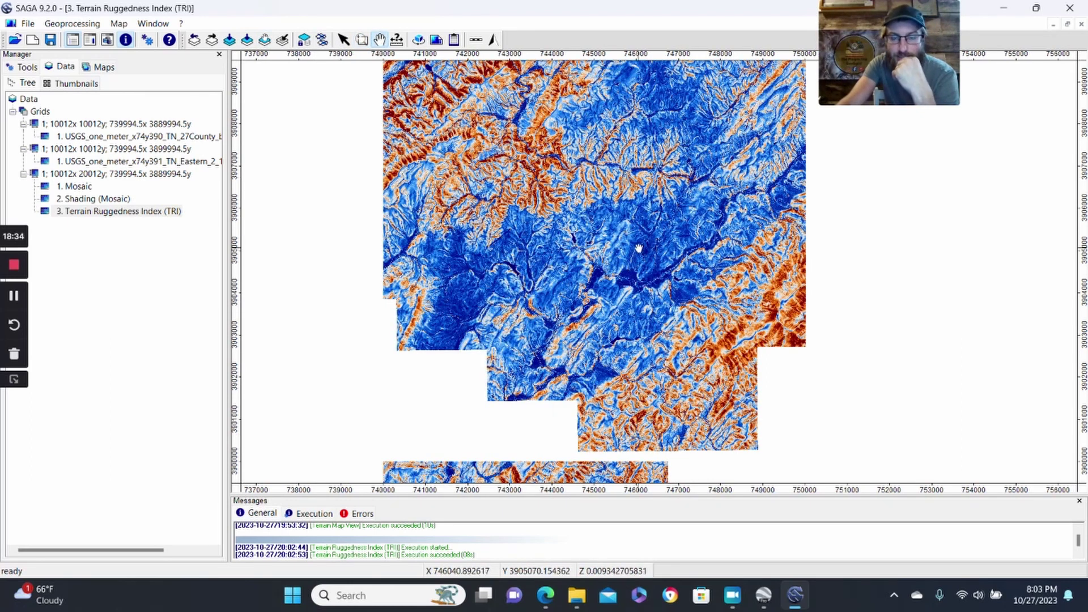
# Examine the ruggedness map's central valleys and northeastern ridges for channels, roads and disturbed ground.
pyautogui.scroll(1, 638, 247)
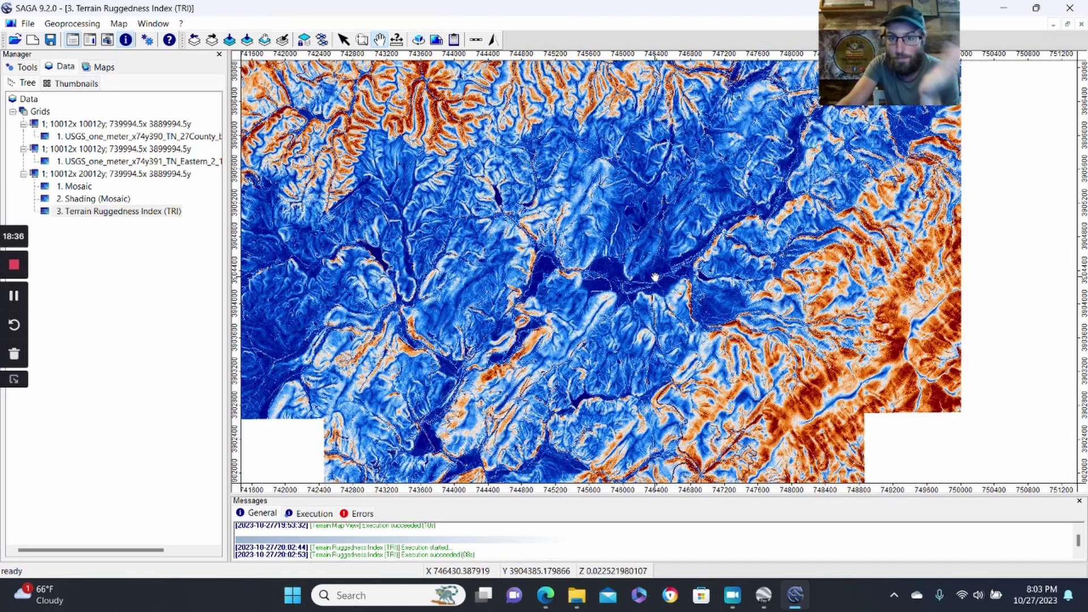
pyautogui.scroll(1, 655, 272)
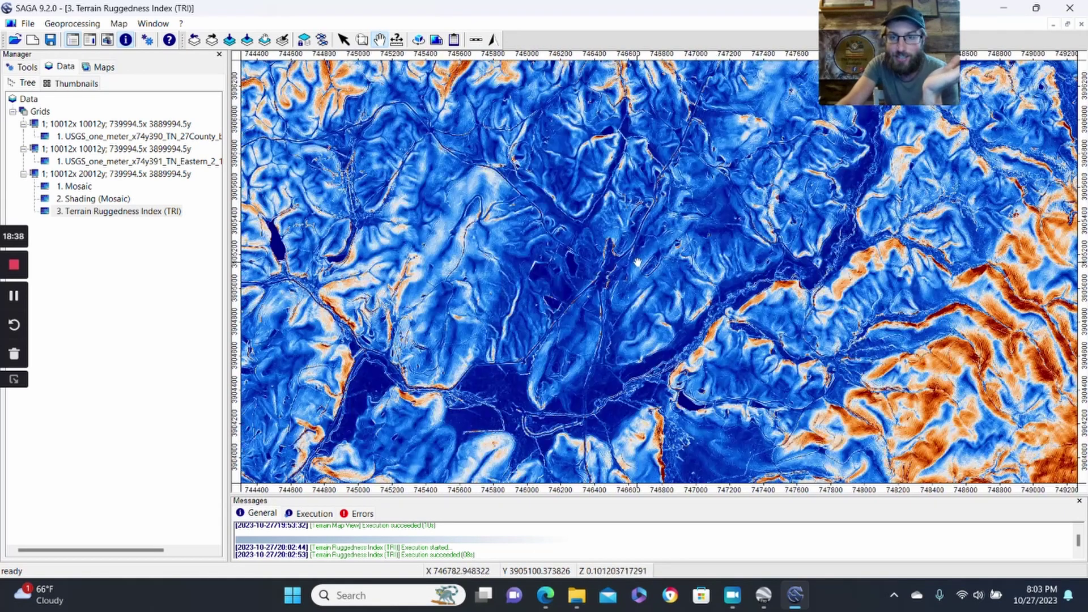
pyautogui.moveTo(680, 212); pyautogui.dragTo(697, 317)
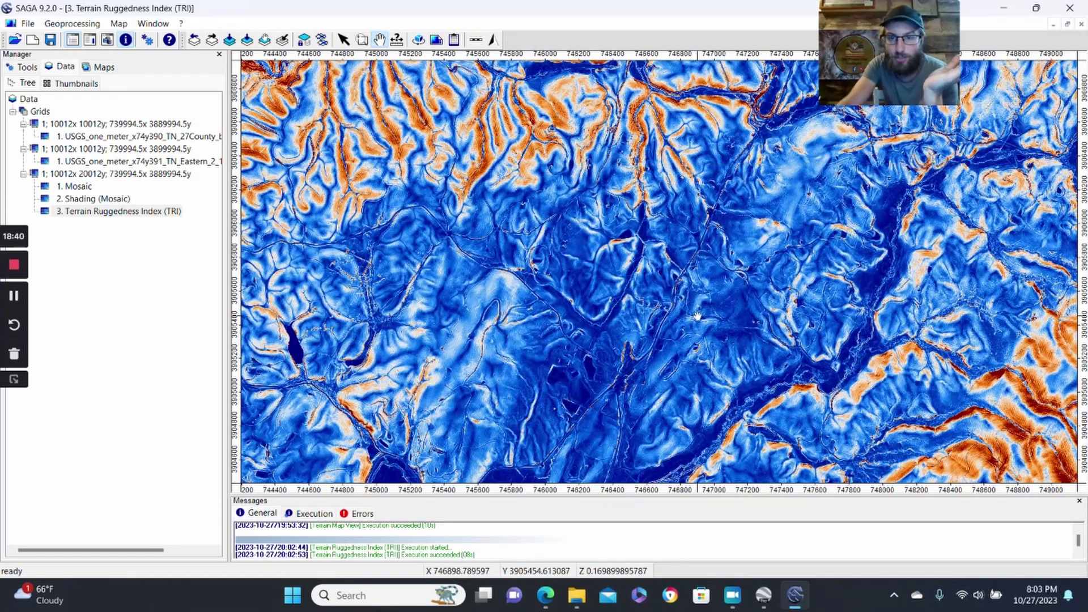
pyautogui.moveTo(797, 298); pyautogui.dragTo(575, 383)
pyautogui.scroll(2, 622, 266)
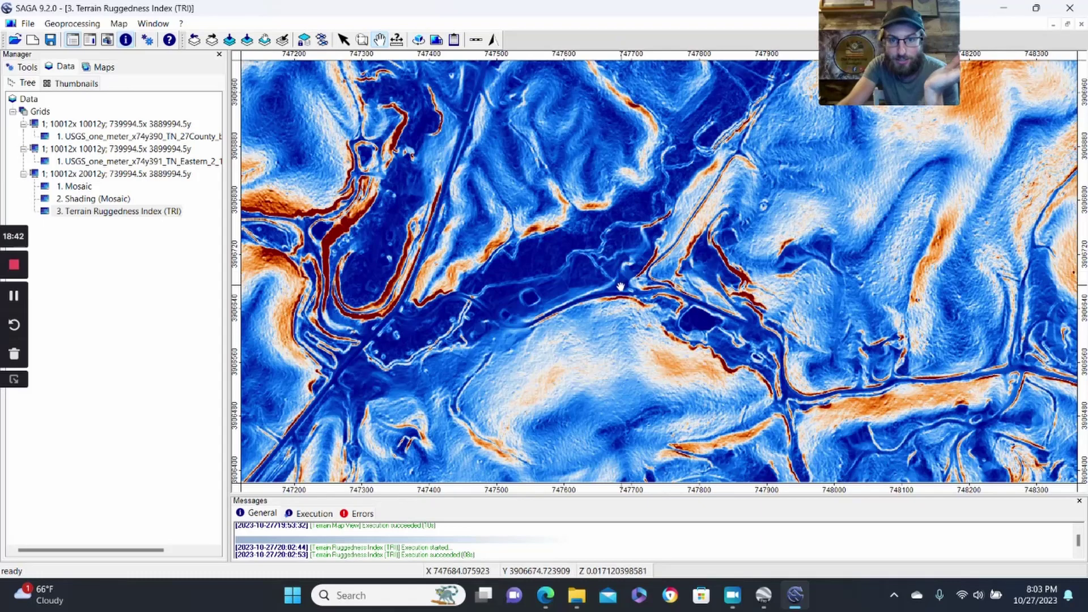
pyautogui.moveTo(459, 193); pyautogui.dragTo(580, 361)
pyautogui.scroll(-1, 633, 311)
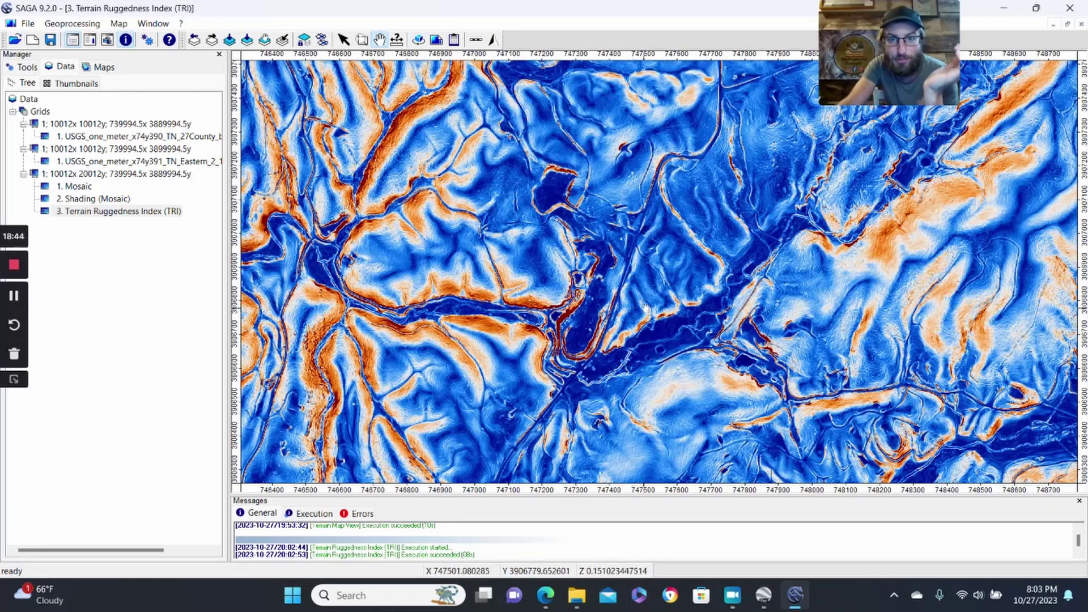
pyautogui.moveTo(685, 222); pyautogui.dragTo(350, 342)
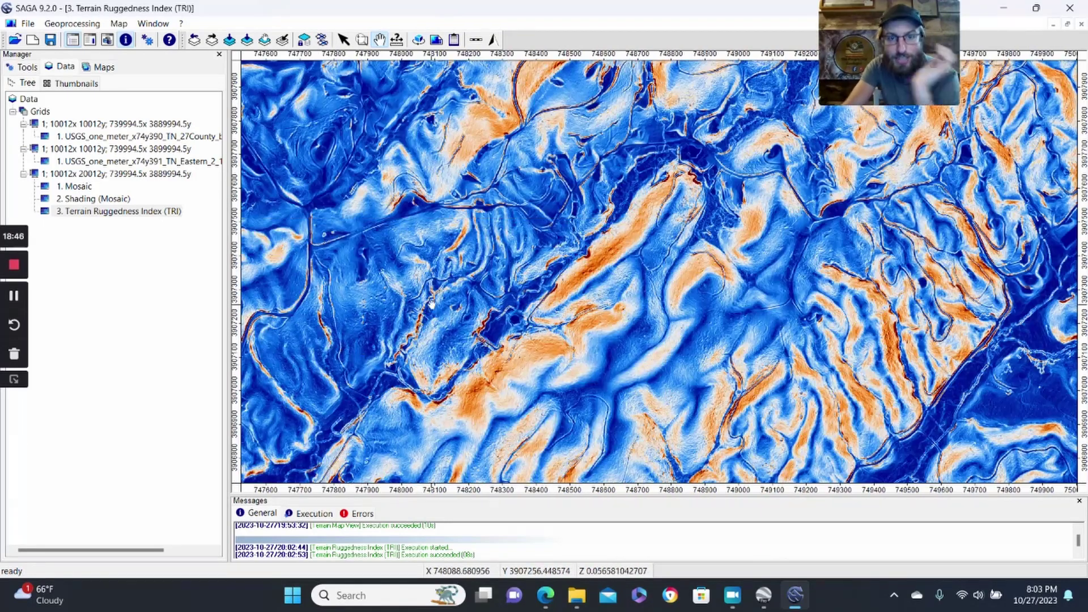
pyautogui.moveTo(603, 171); pyautogui.dragTo(483, 372)
pyautogui.scroll(-1, 549, 272)
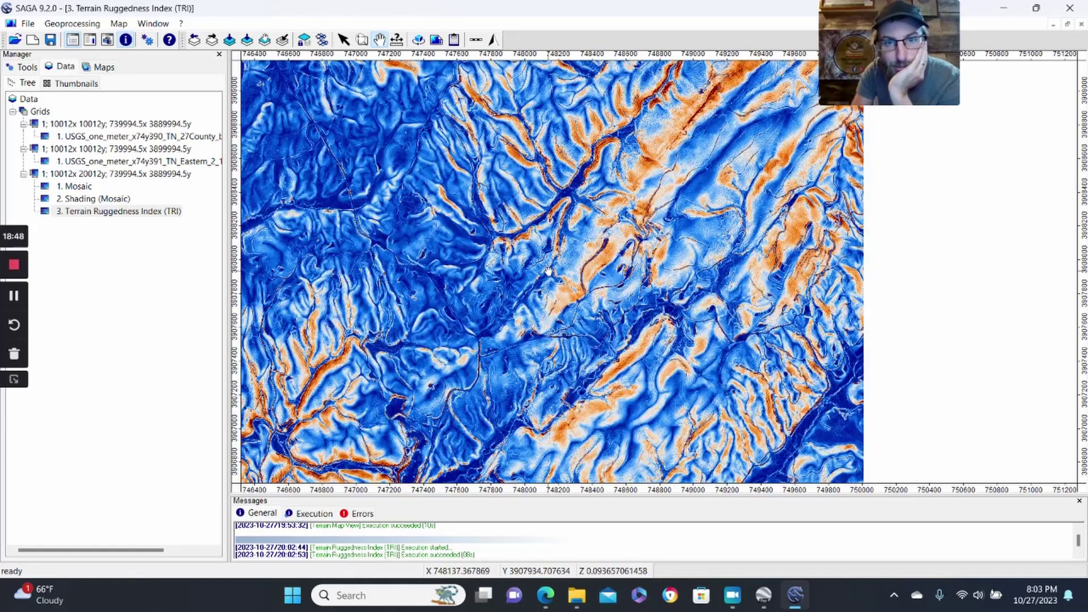
pyautogui.moveTo(616, 208); pyautogui.dragTo(580, 305)
pyautogui.moveTo(607, 184); pyautogui.dragTo(615, 313)
pyautogui.moveTo(476, 385); pyautogui.dragTo(526, 189)
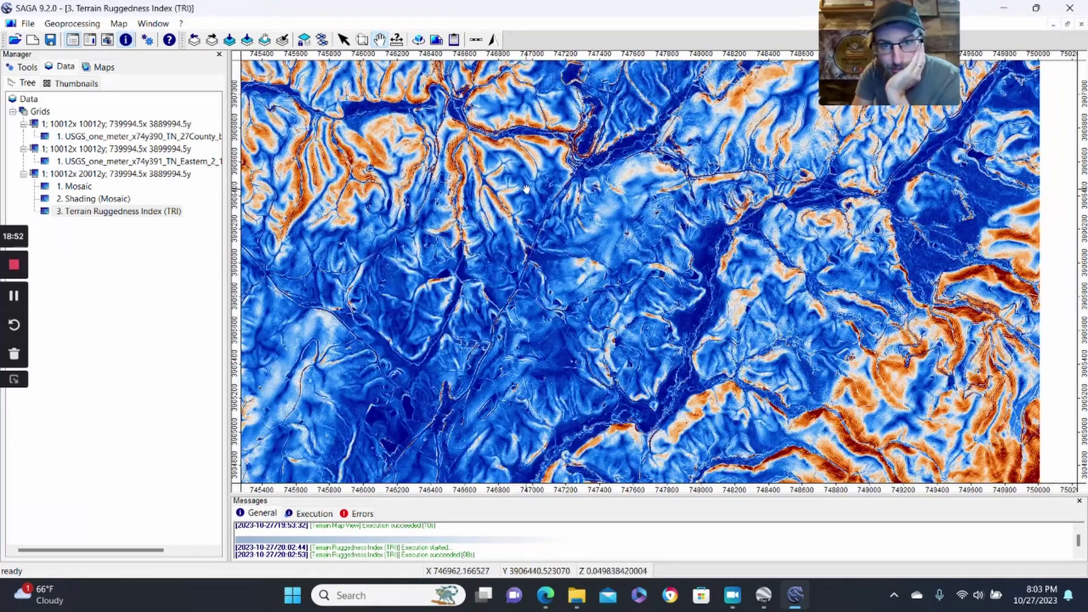
# Examine the rough hillside and the flat valley floor near the ruggedness map's eastern edge for linear diggings.
pyautogui.scroll(3, 825, 276)
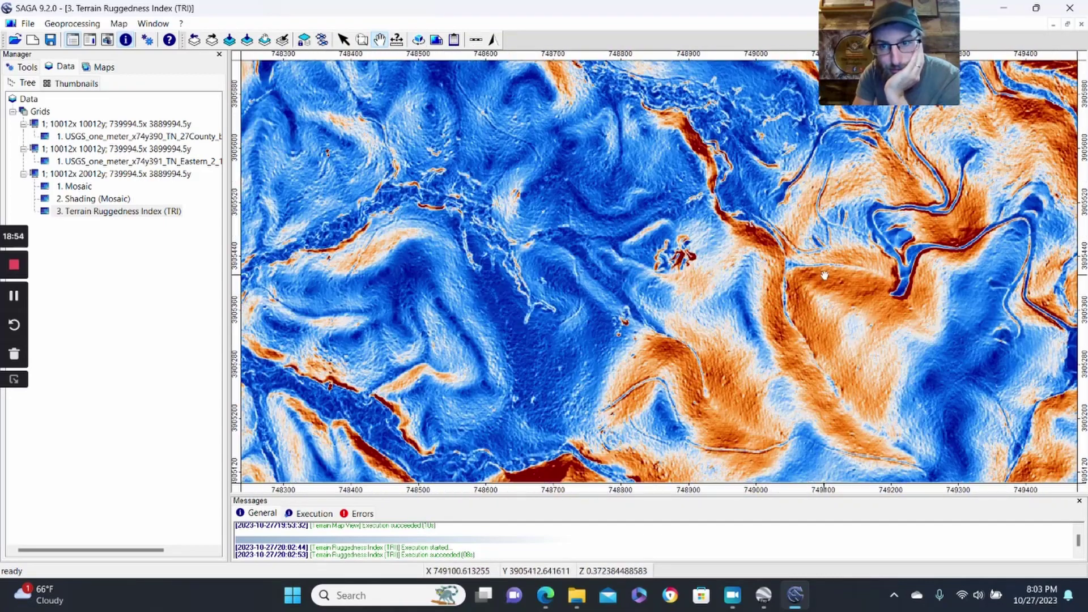
pyautogui.scroll(-4, 789, 282)
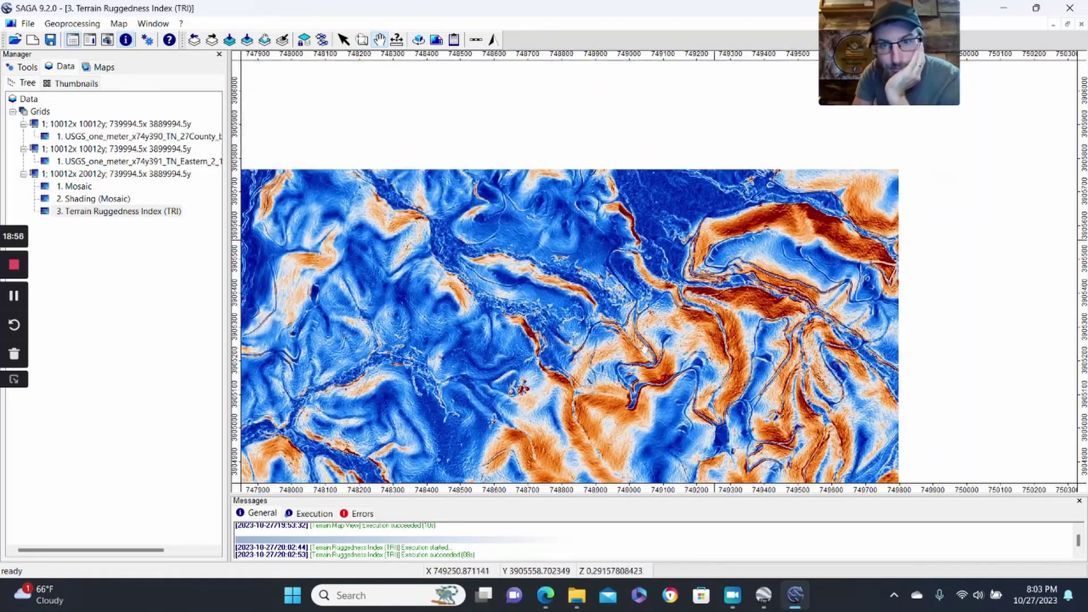
pyautogui.moveTo(714, 240); pyautogui.dragTo(645, 350)
pyautogui.moveTo(696, 186); pyautogui.dragTo(611, 309)
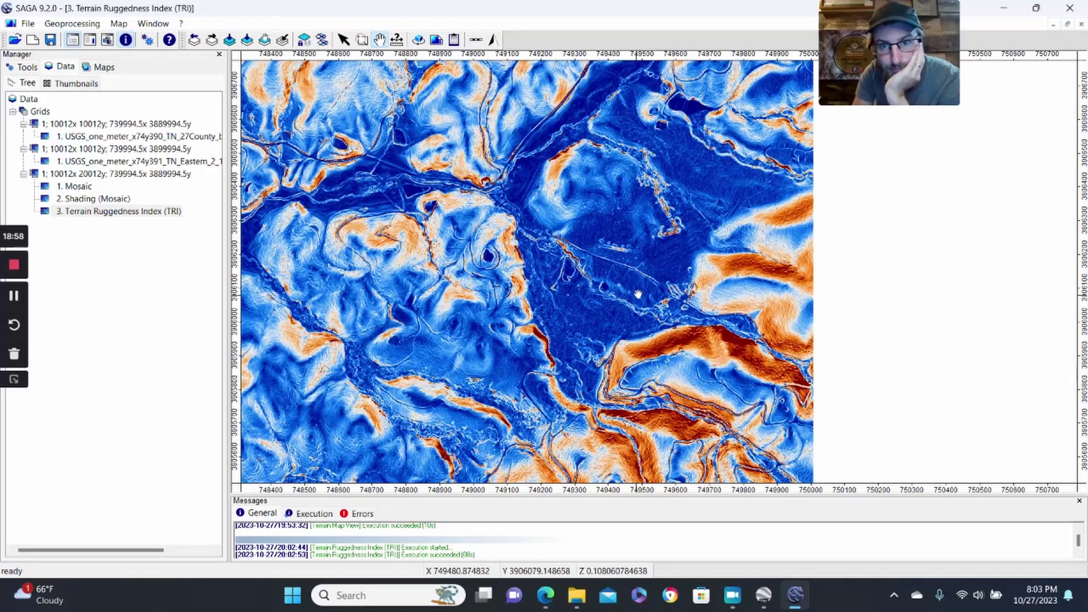
pyautogui.scroll(2, 670, 217)
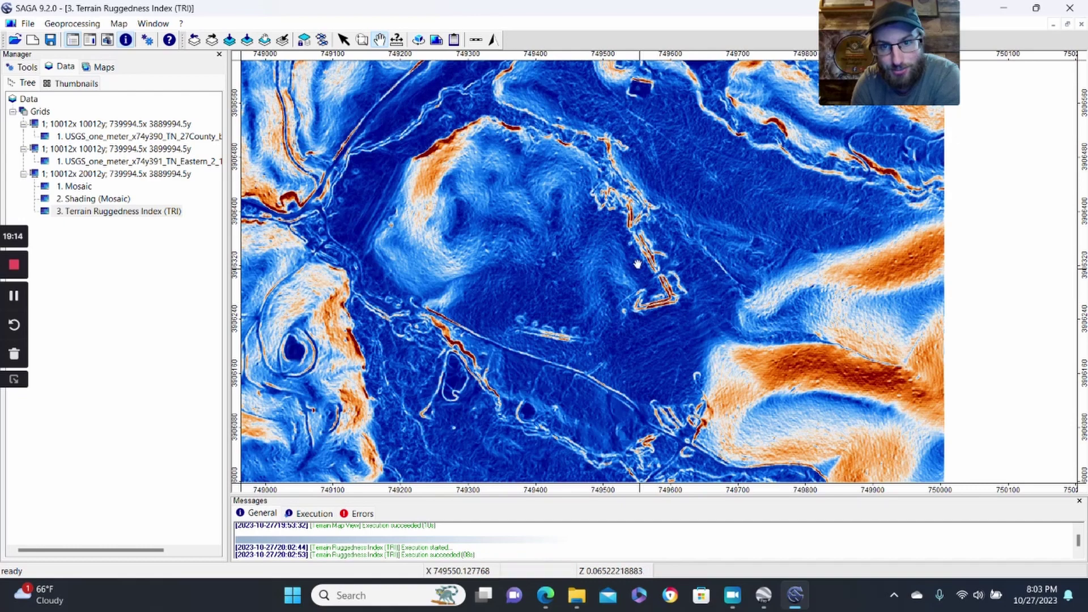
pyautogui.moveTo(424, 367); pyautogui.dragTo(470, 265)
pyautogui.scroll(-3, 470, 265)
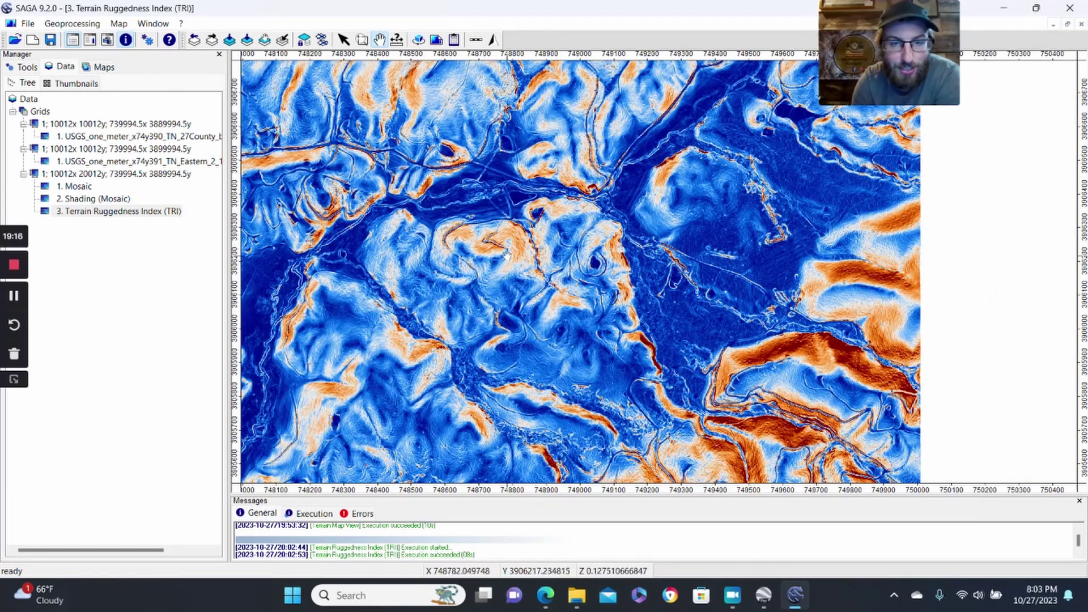
# Follow the ruggedness map from the northwestern hollows southeast along the main creek valley to look for surface disturbance.
pyautogui.scroll(2, 723, 308)
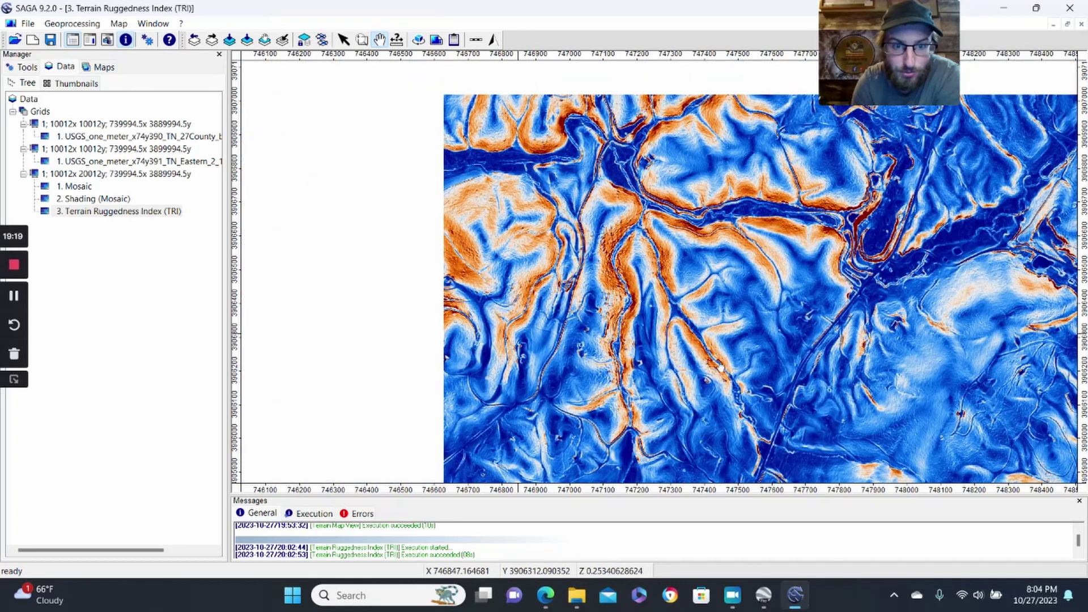
pyautogui.moveTo(528, 201); pyautogui.dragTo(559, 334)
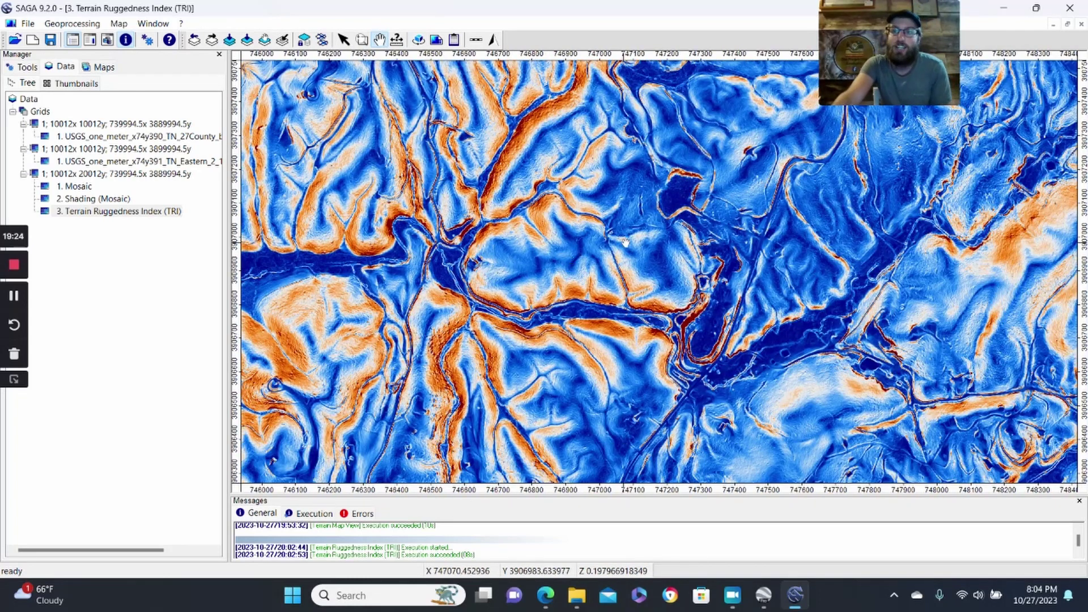
pyautogui.moveTo(671, 298); pyautogui.dragTo(578, 246)
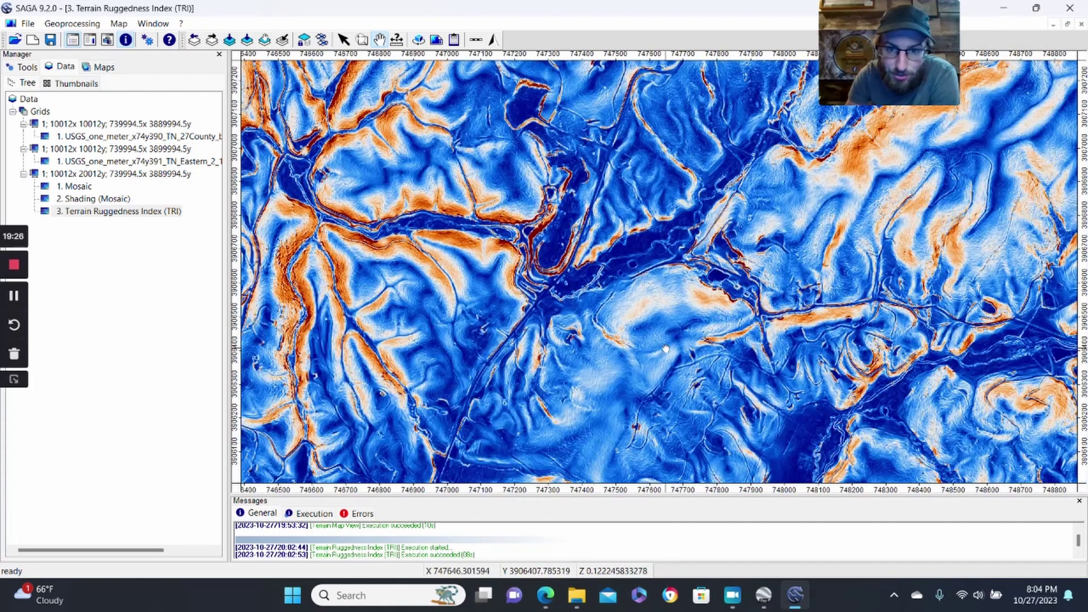
pyautogui.moveTo(666, 349); pyautogui.dragTo(540, 227)
pyautogui.scroll(1, 601, 353)
pyautogui.moveTo(595, 382); pyautogui.dragTo(470, 229)
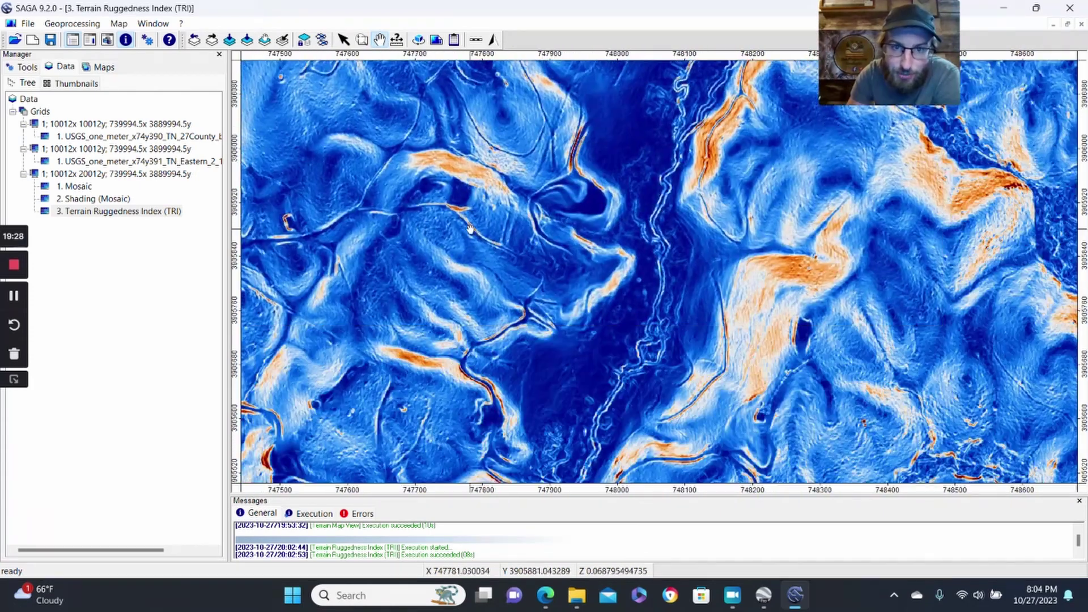
pyautogui.moveTo(680, 385); pyautogui.dragTo(498, 190)
pyautogui.scroll(-1, 579, 225)
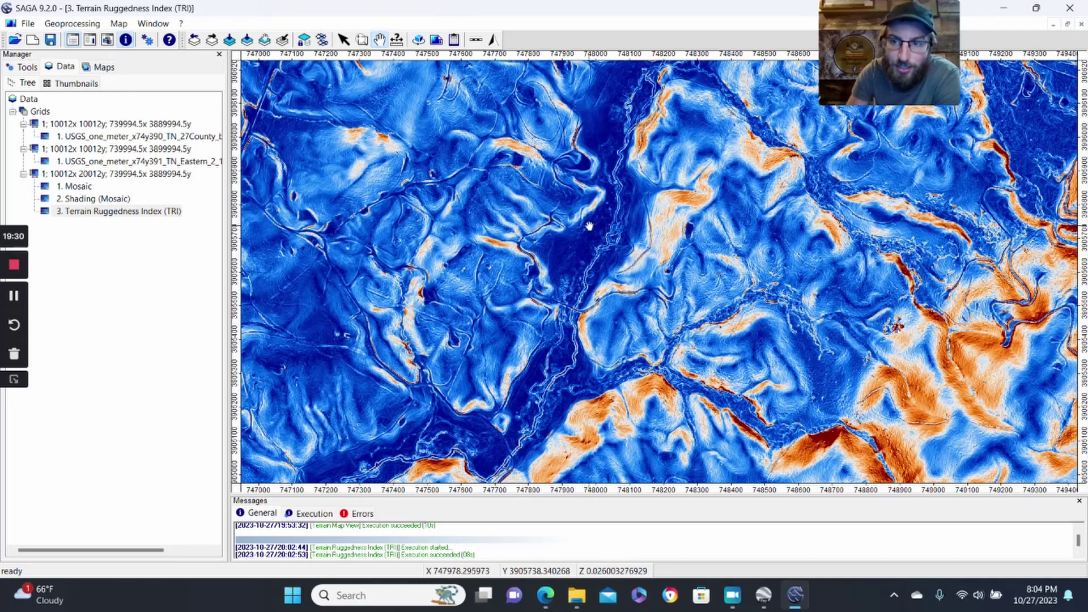
# Examine the small cluster of very rugged ground on the southeastern hillside and compare it with the surrounding terrain.
pyautogui.moveTo(809, 288); pyautogui.dragTo(516, 289)
pyautogui.scroll(1, 741, 342)
pyautogui.moveTo(379, 291); pyautogui.dragTo(566, 279)
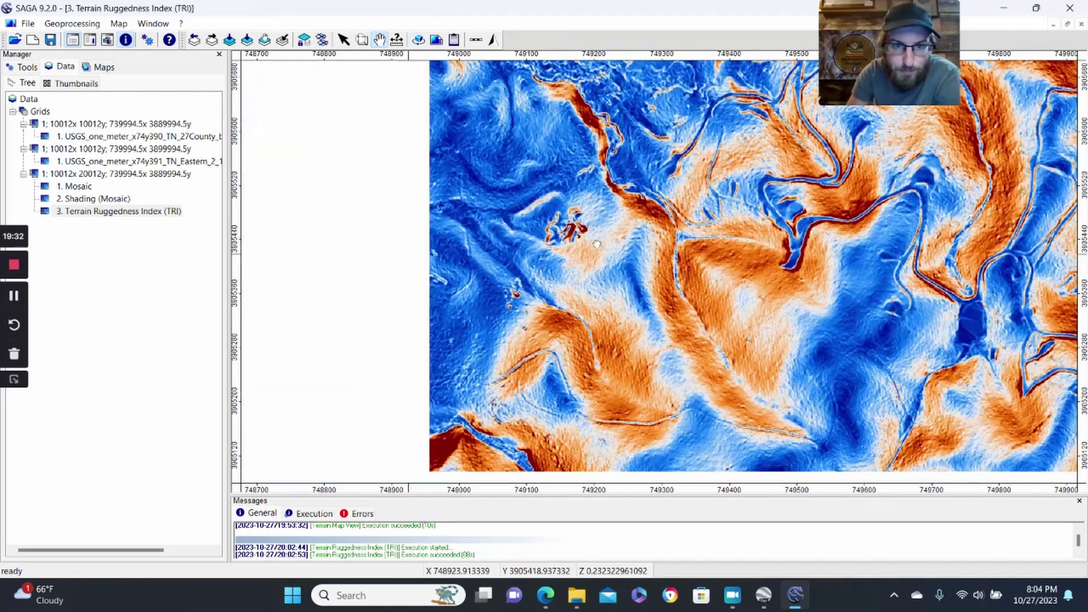
pyautogui.scroll(-1, 683, 317)
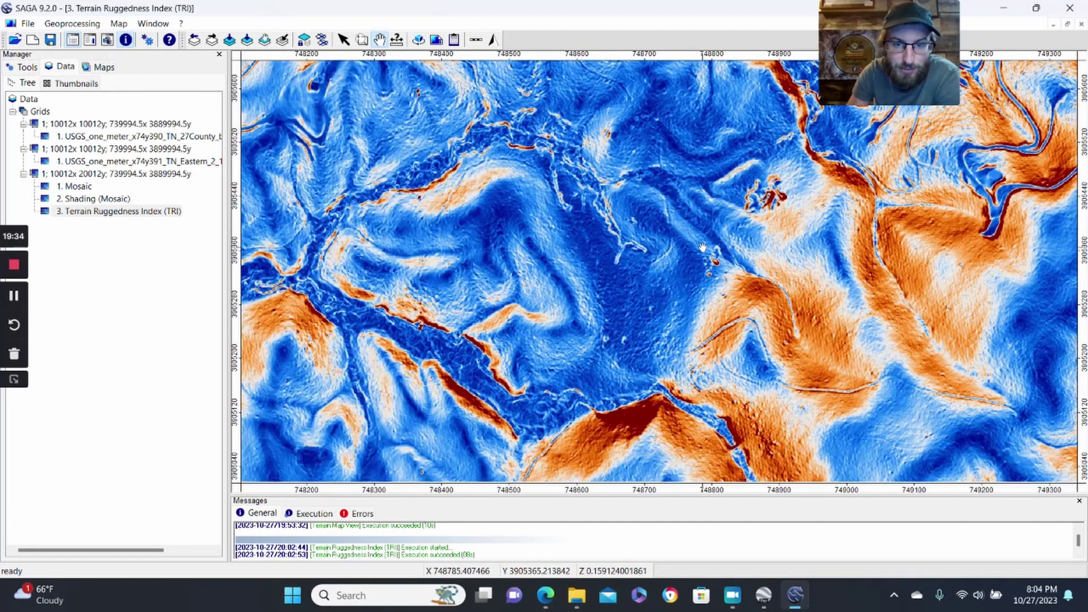
pyautogui.moveTo(659, 264); pyautogui.dragTo(719, 240)
pyautogui.scroll(-1, 719, 241)
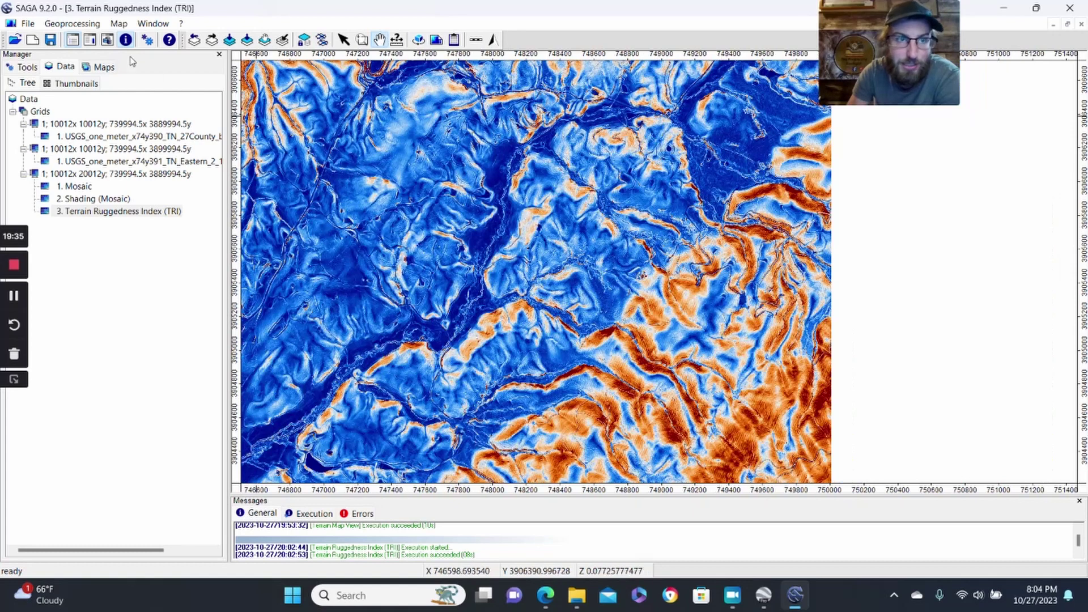
pyautogui.click(121, 24)
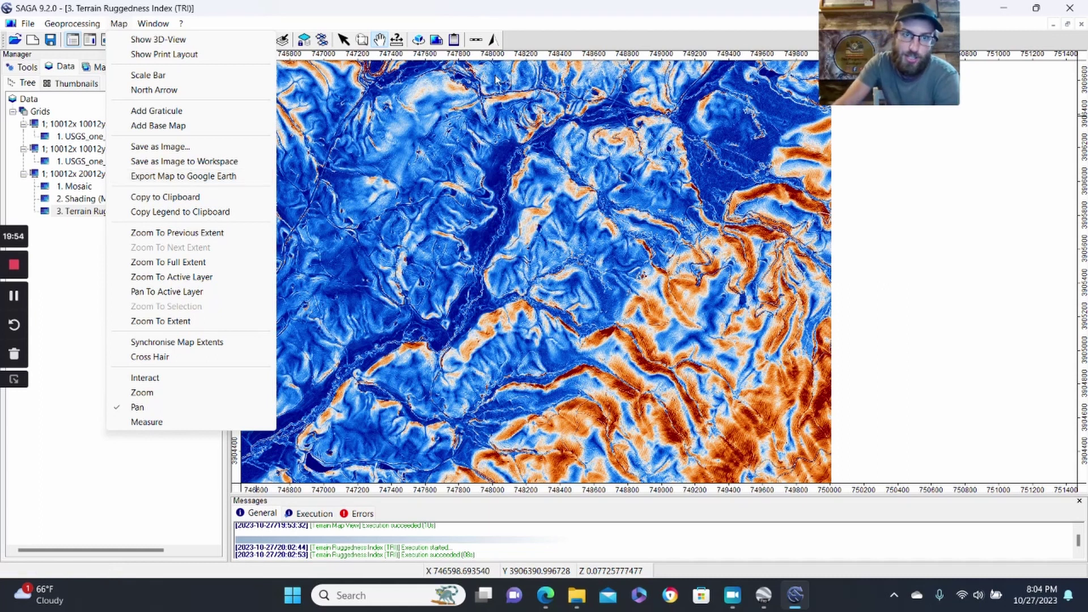
pyautogui.click(532, 25)
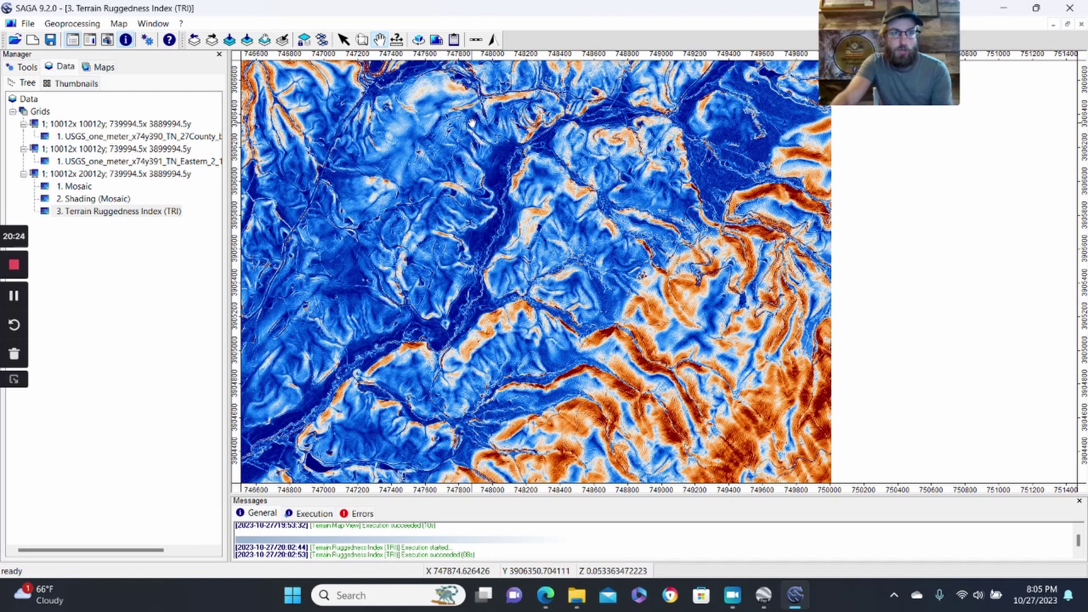
# Minimize the SAGA and browser windows and launch QGIS Desktop 3.28.11 through a Windows search for "qgis".
pyautogui.click(1003, 8)
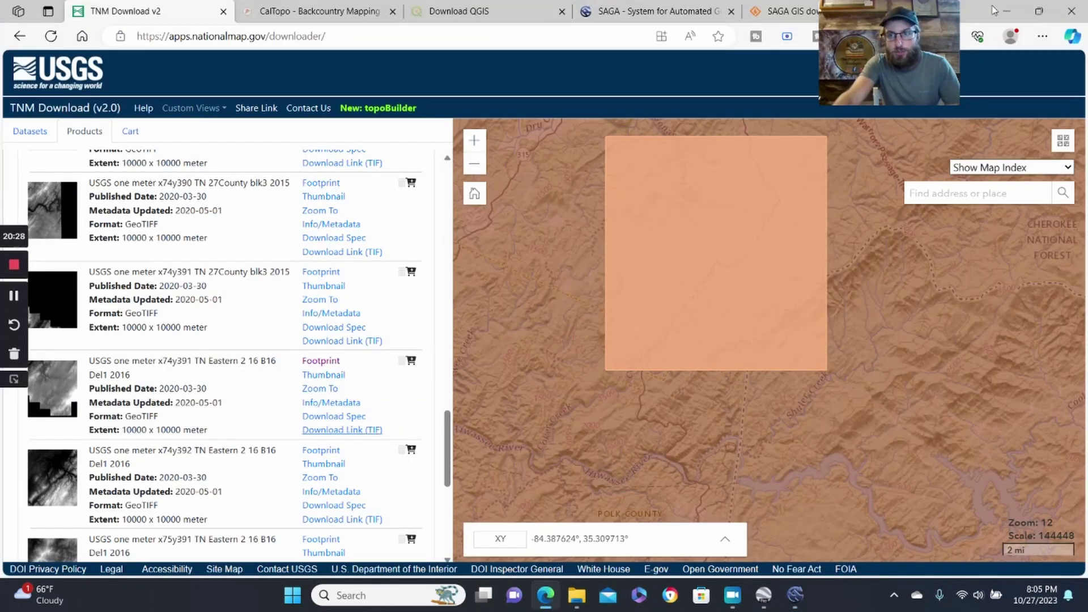
pyautogui.click(1008, 13)
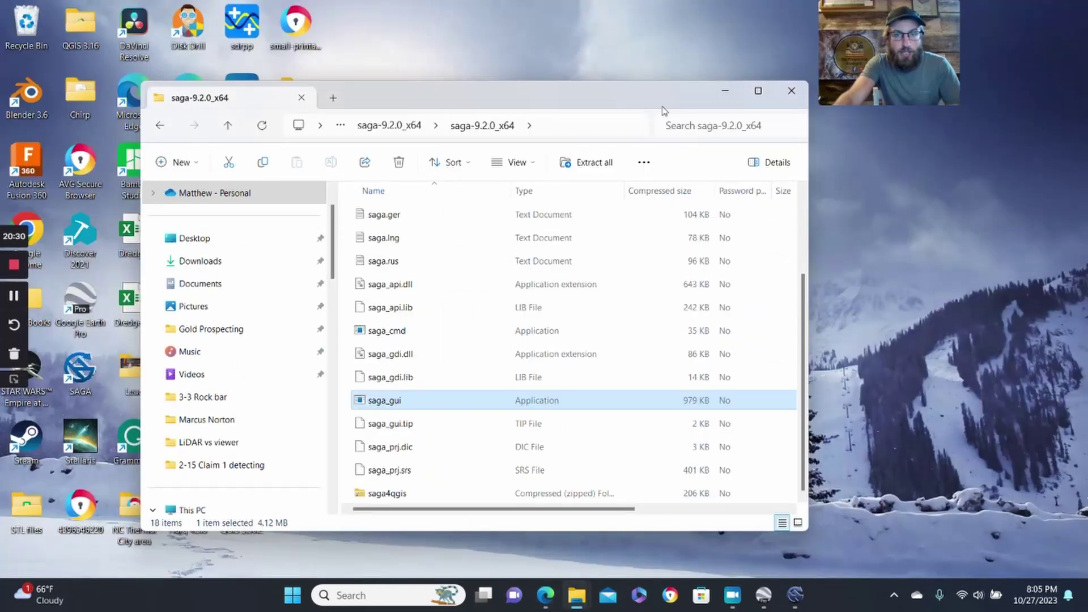
pyautogui.click(366, 596)
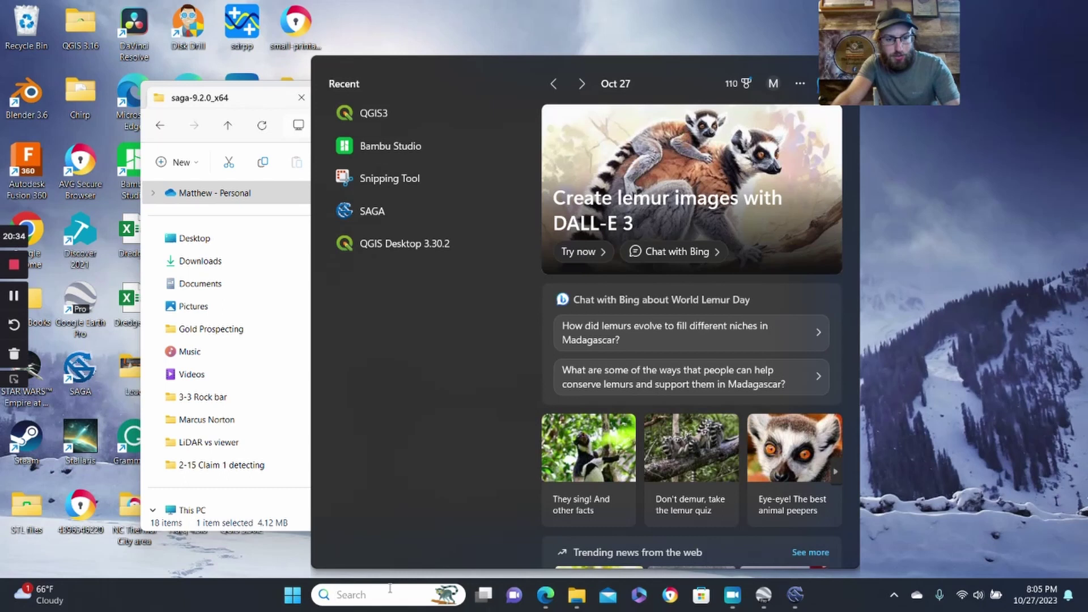
pyautogui.write('qgis')
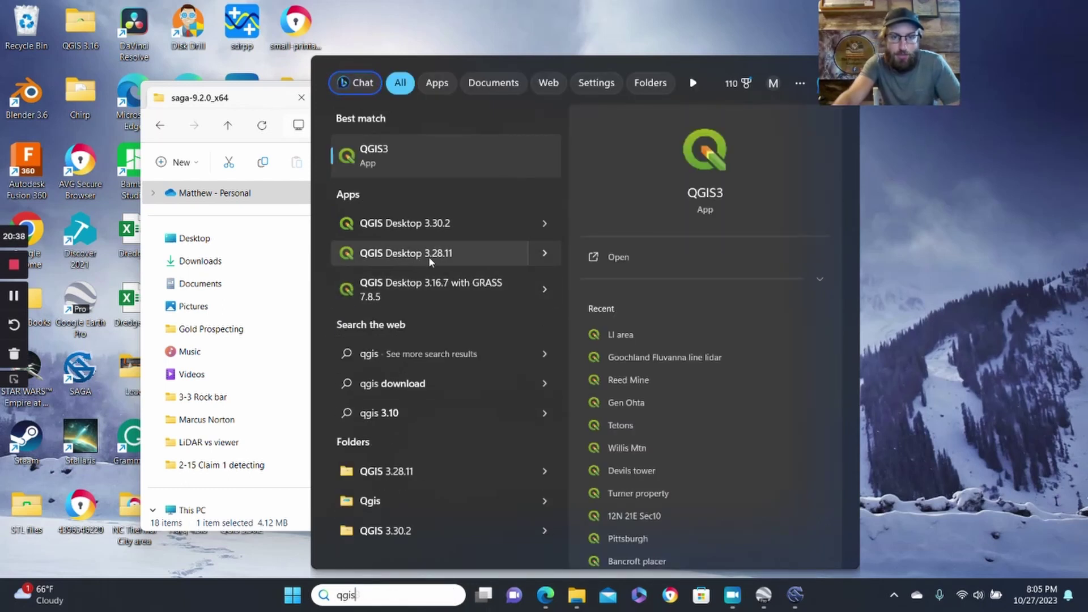
pyautogui.click(443, 260)
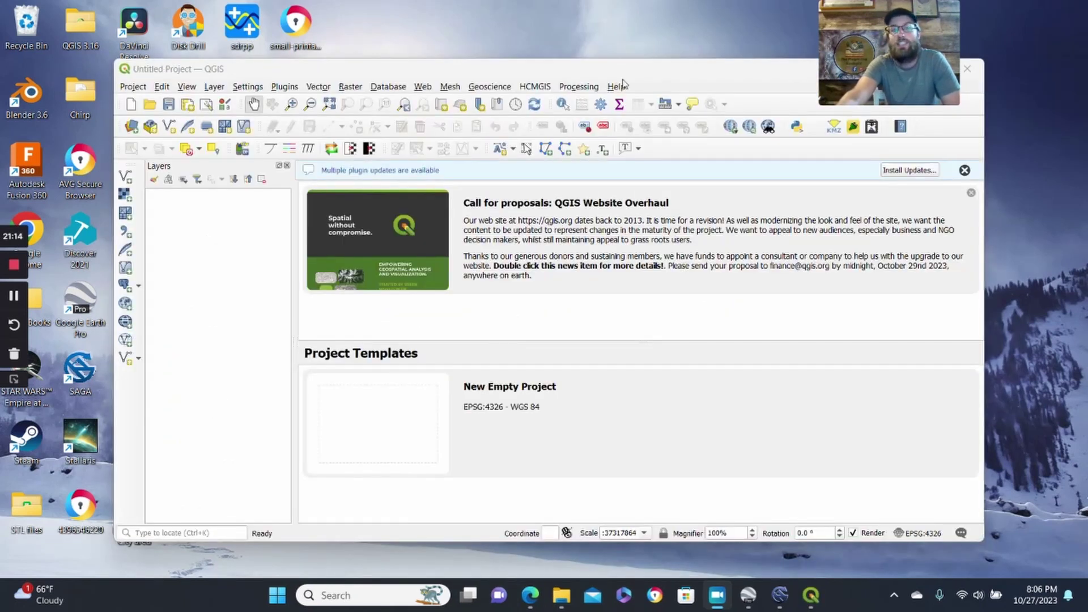
# Maximize the QGIS window and dismiss the plugin update notice and the website overhaul news item.
pyautogui.moveTo(728, 78); pyautogui.dragTo(729, 157)
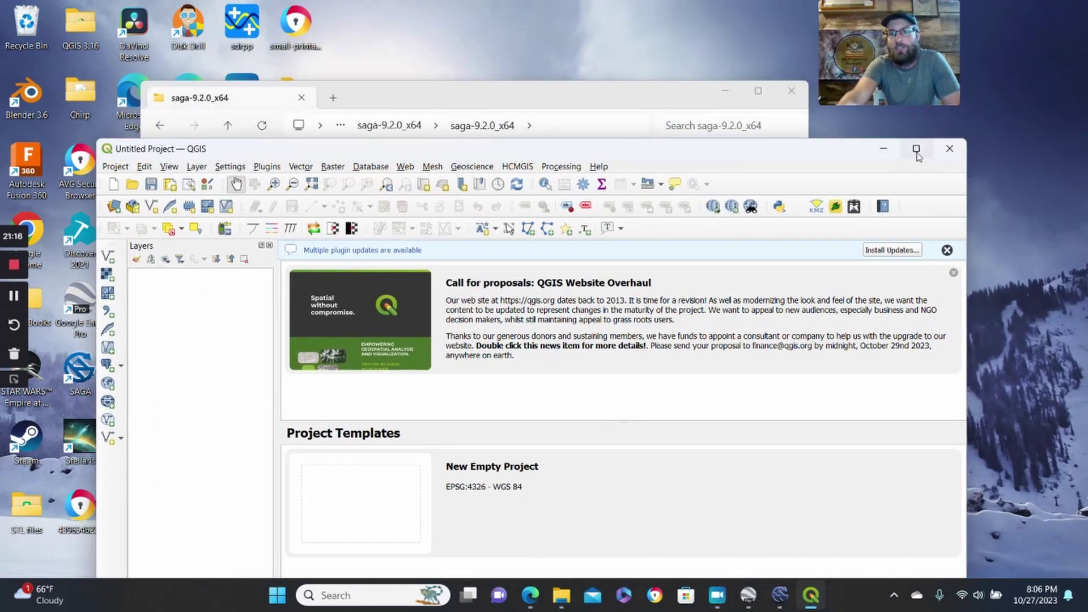
pyautogui.click(918, 148)
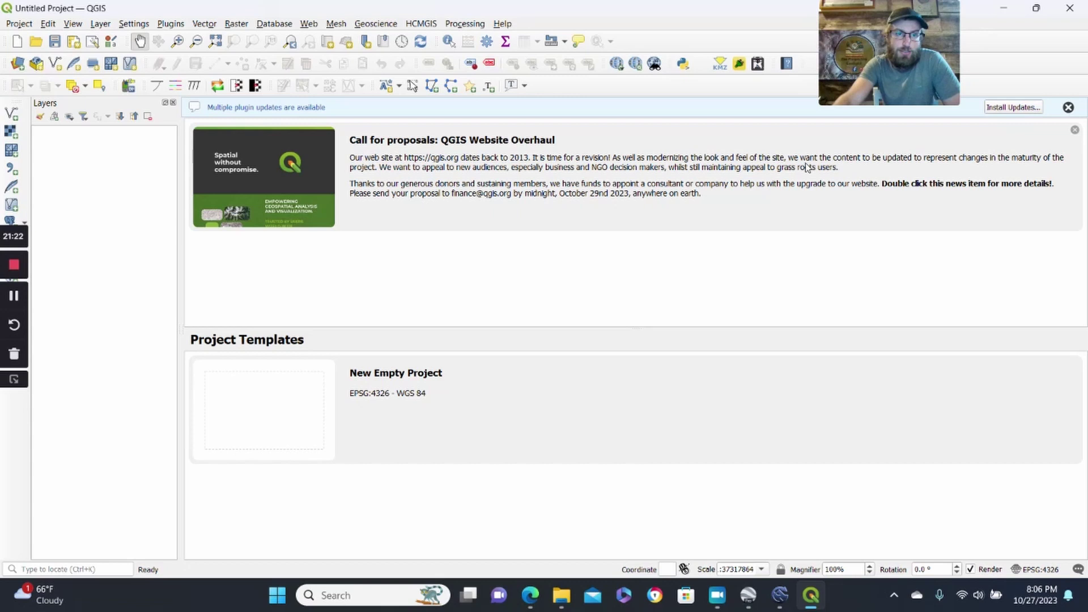
pyautogui.click(1068, 108)
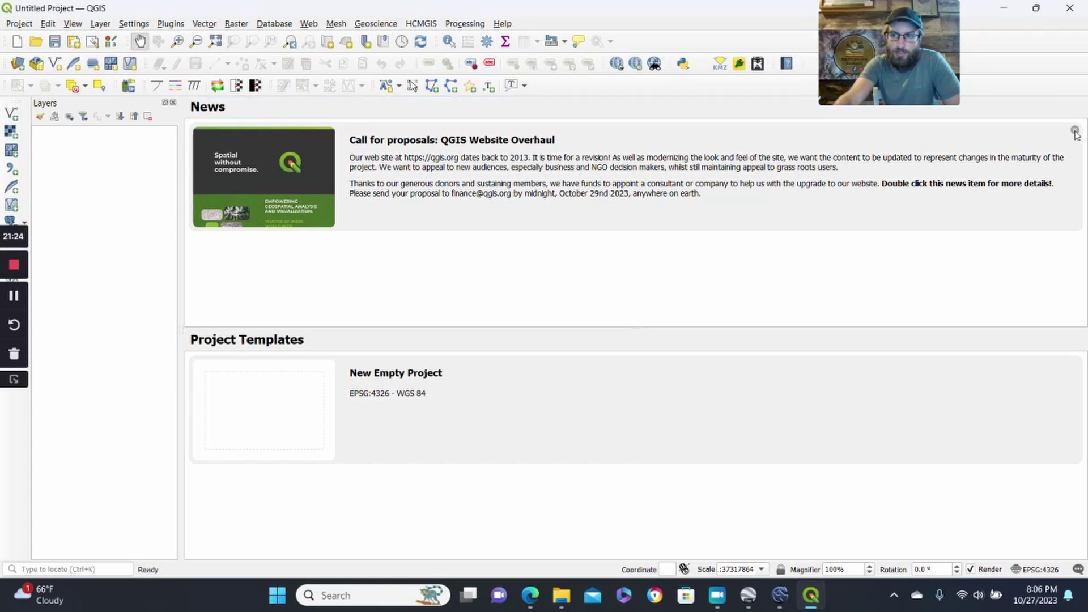
pyautogui.click(1074, 132)
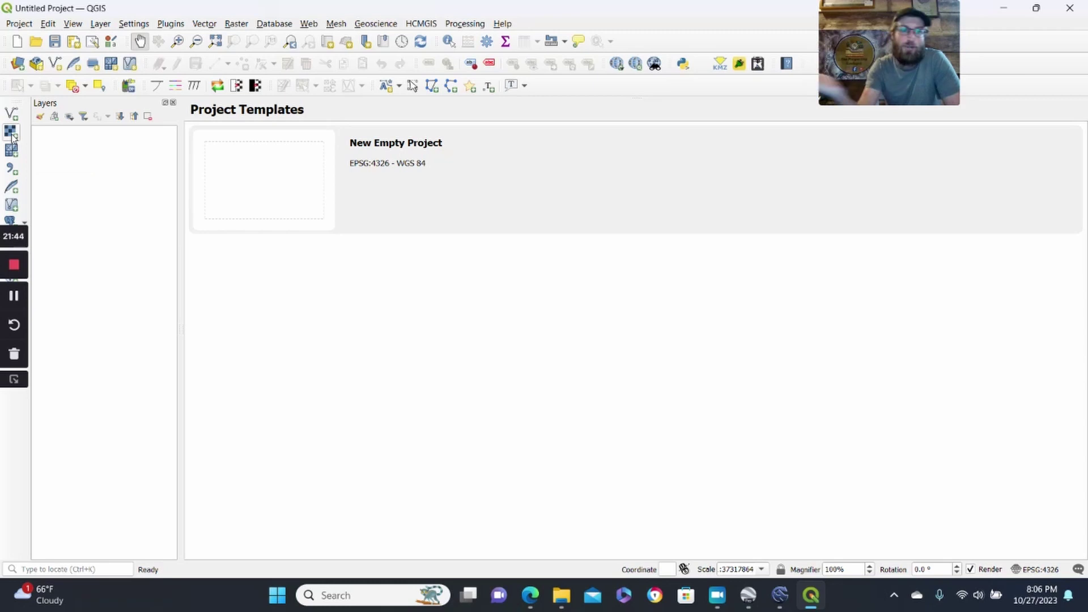
# Start adding a raster layer and browse to the "Make your own LiDAR Maps" folder on the Desktop.
pyautogui.click(12, 134)
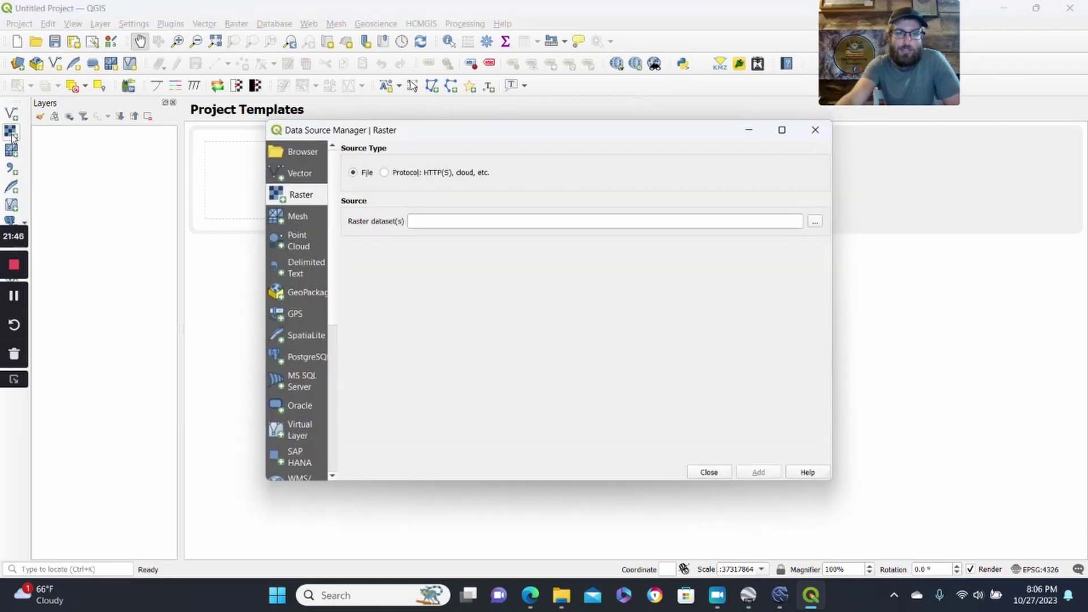
pyautogui.click(814, 222)
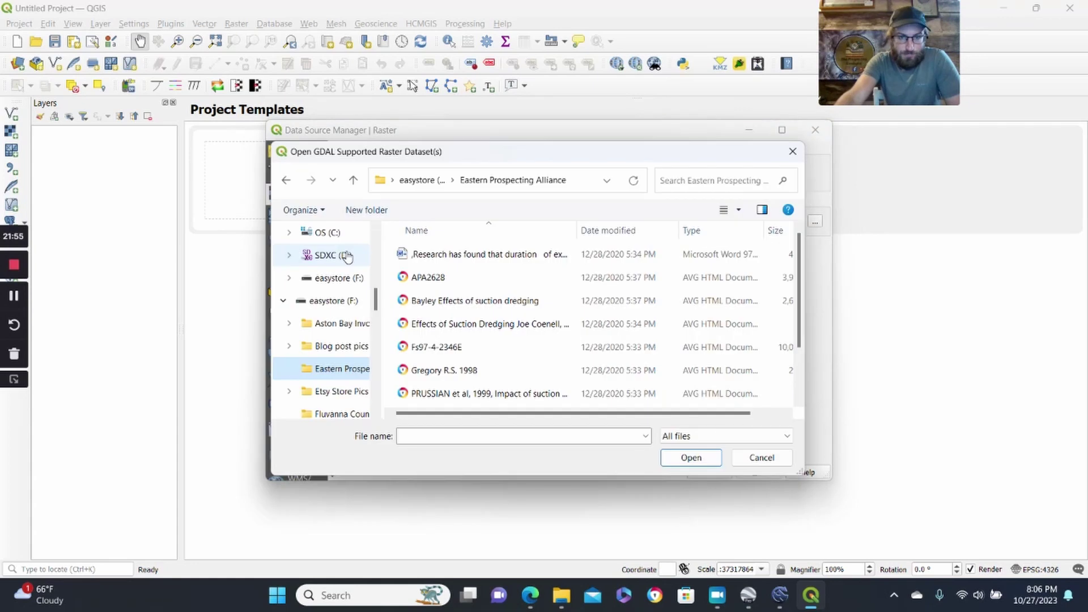
pyautogui.scroll(8, 340, 266)
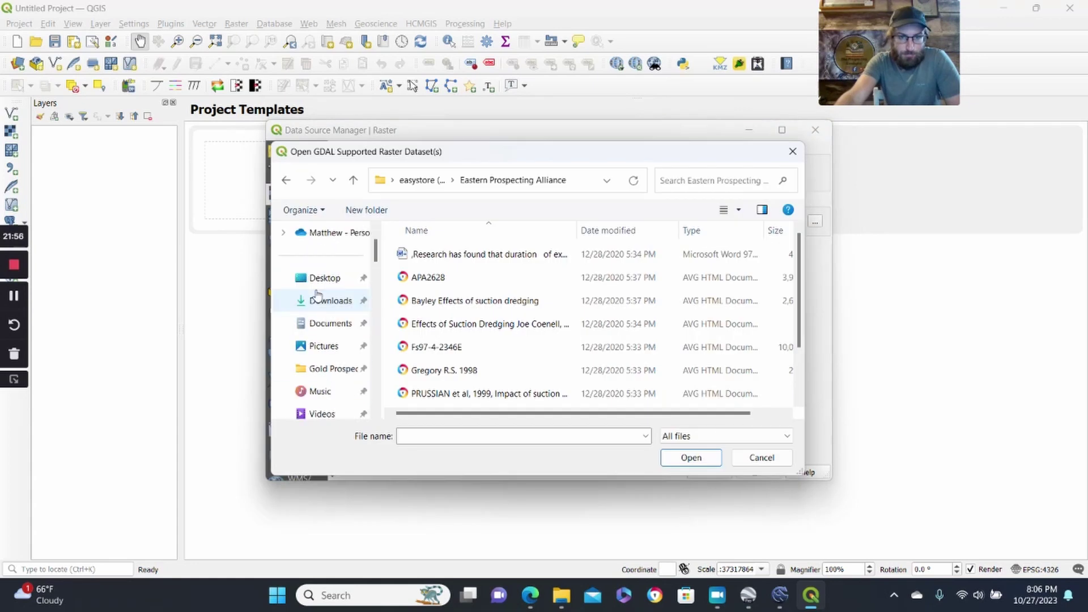
pyautogui.scroll(-1, 332, 272)
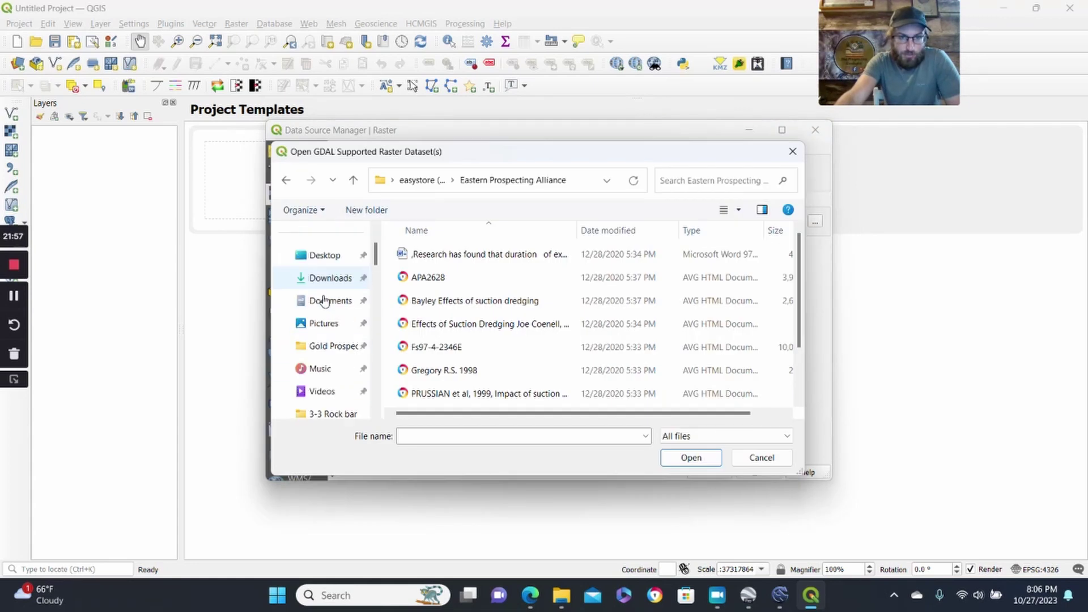
pyautogui.click(325, 256)
pyautogui.click(502, 349)
pyautogui.doubleClick(502, 351)
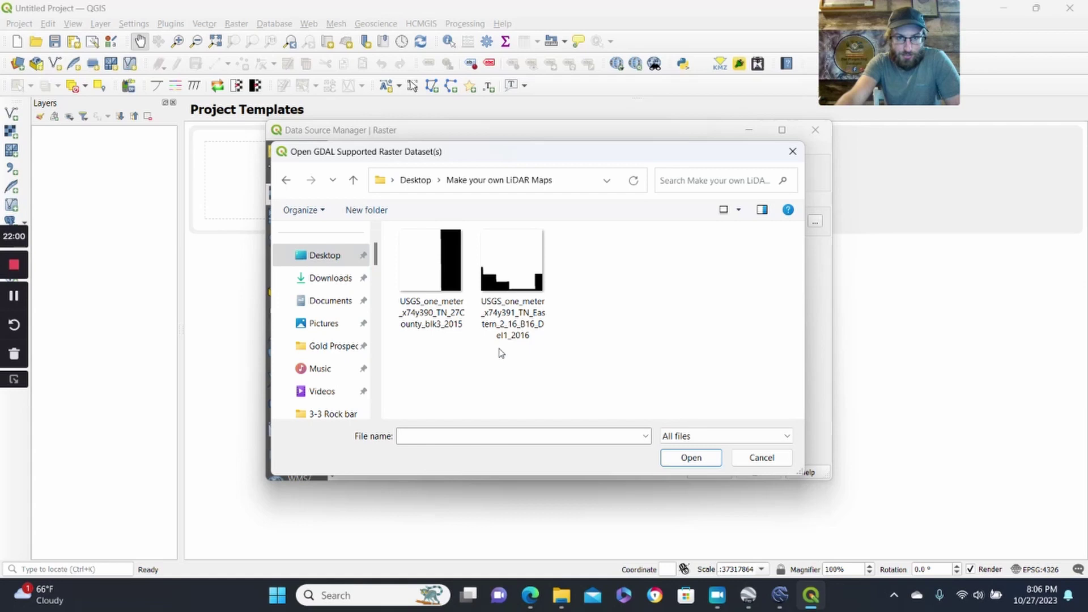
# Add the raster USGS_one_meter_x74y391_TN_Eastern_2_16_B16_Del1_2016 to the project and close the data source dialog.
pyautogui.click(517, 270)
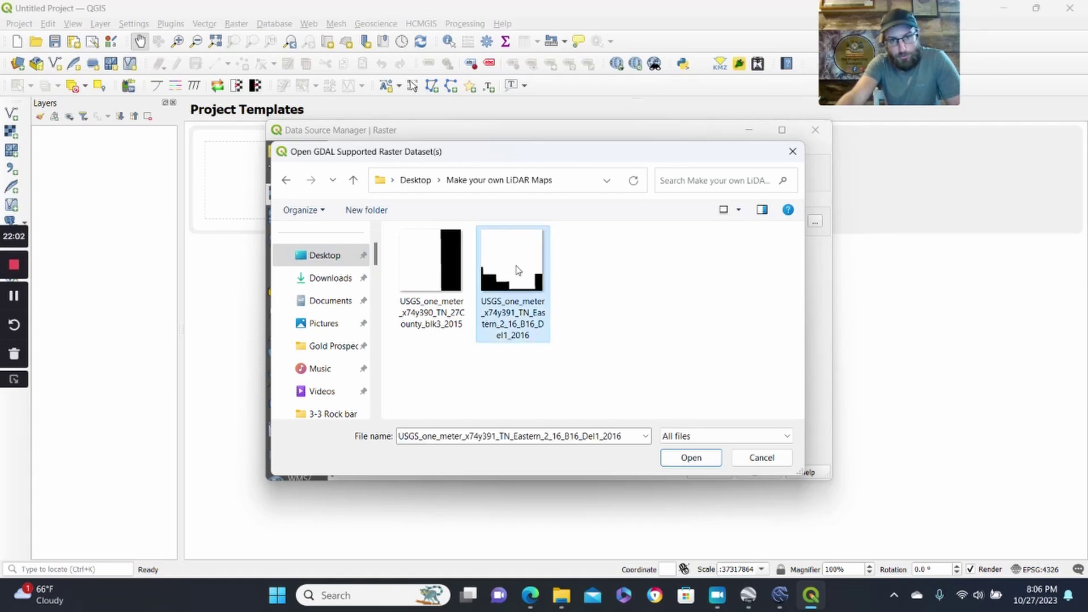
pyautogui.click(675, 460)
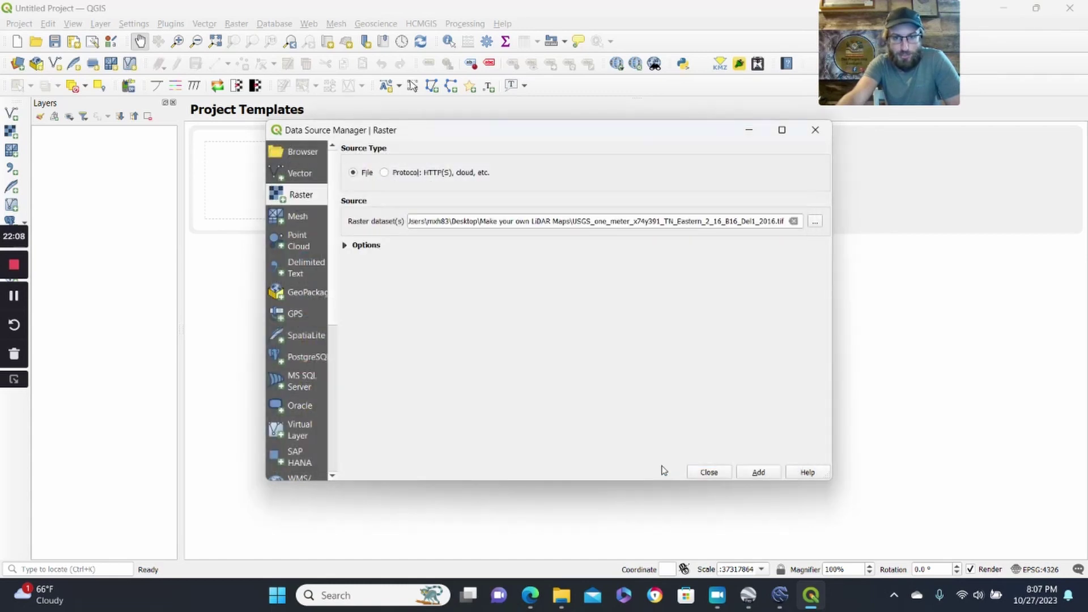
pyautogui.click(756, 472)
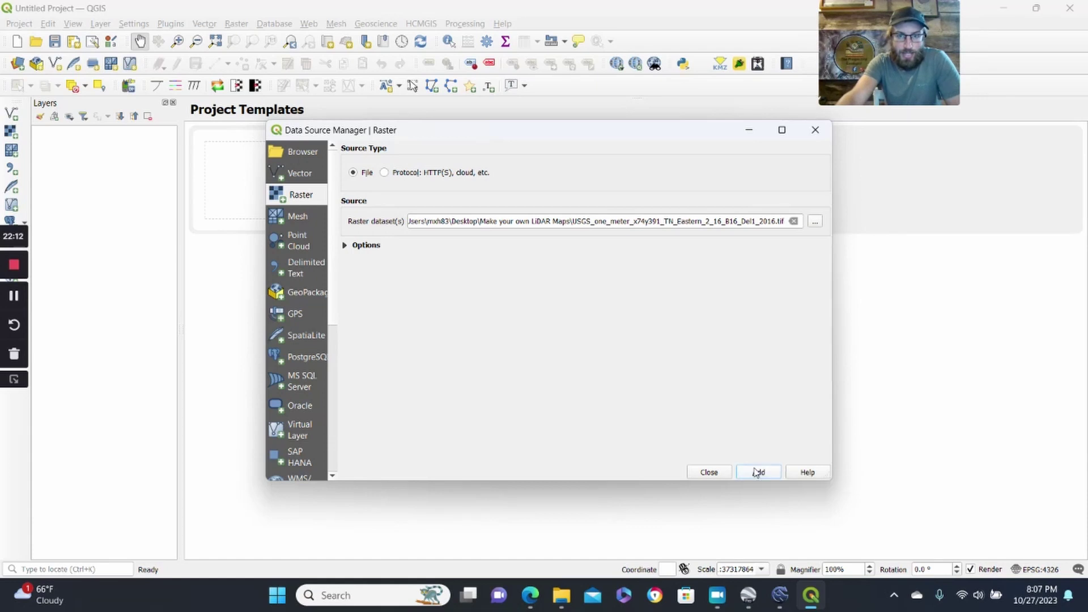
pyautogui.click(707, 472)
pyautogui.moveTo(674, 349); pyautogui.dragTo(599, 349)
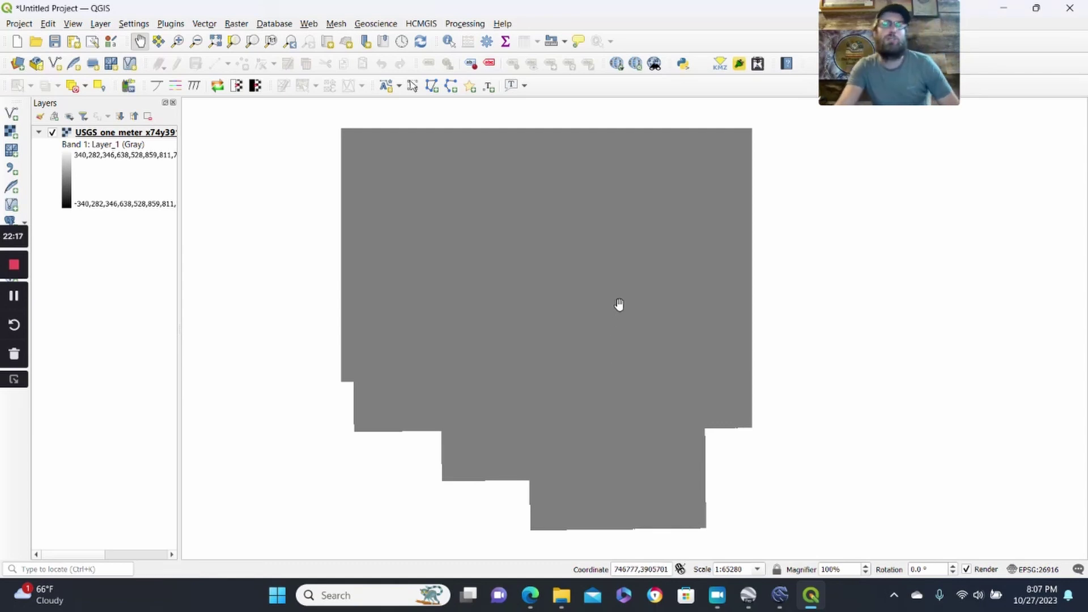
pyautogui.moveTo(619, 304); pyautogui.dragTo(670, 284)
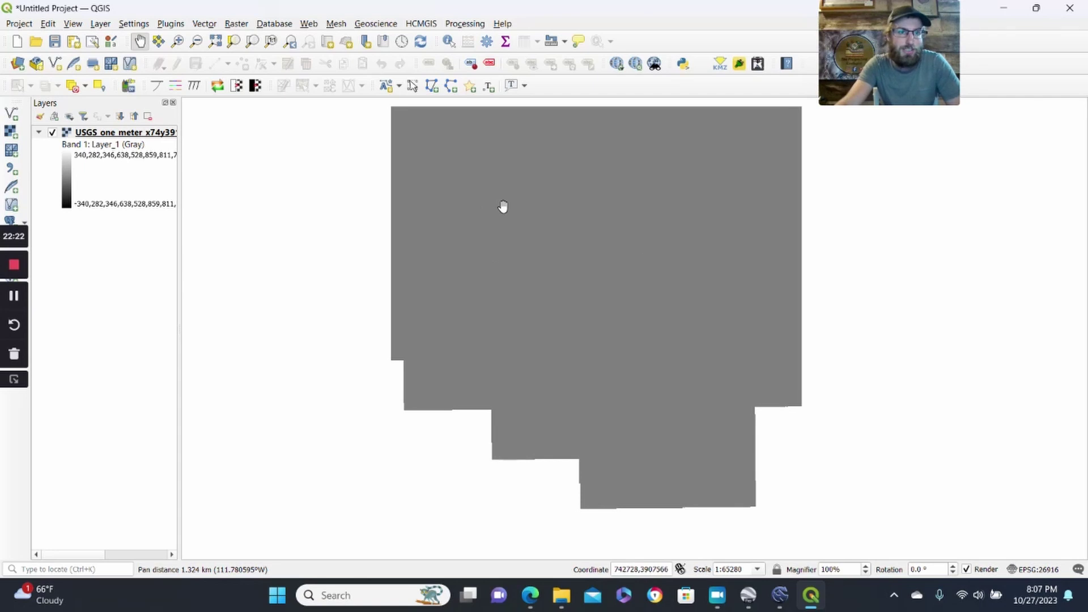
# Set up a Hillshade analysis of the x74y391 raster with a Z factor of 5 and a light altitude of 90.
pyautogui.click(235, 25)
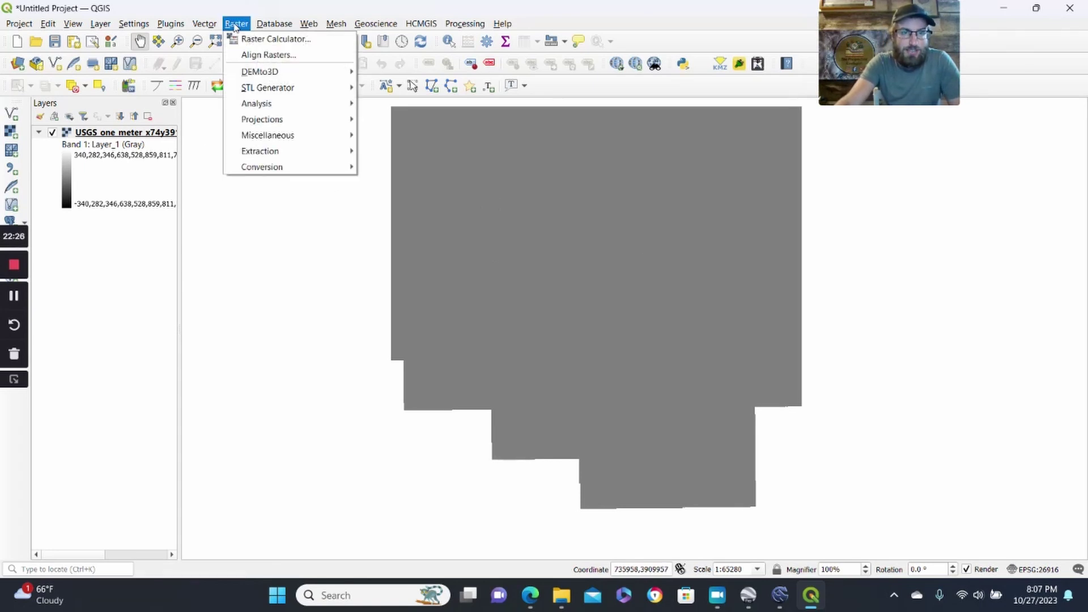
pyautogui.moveTo(256, 104)
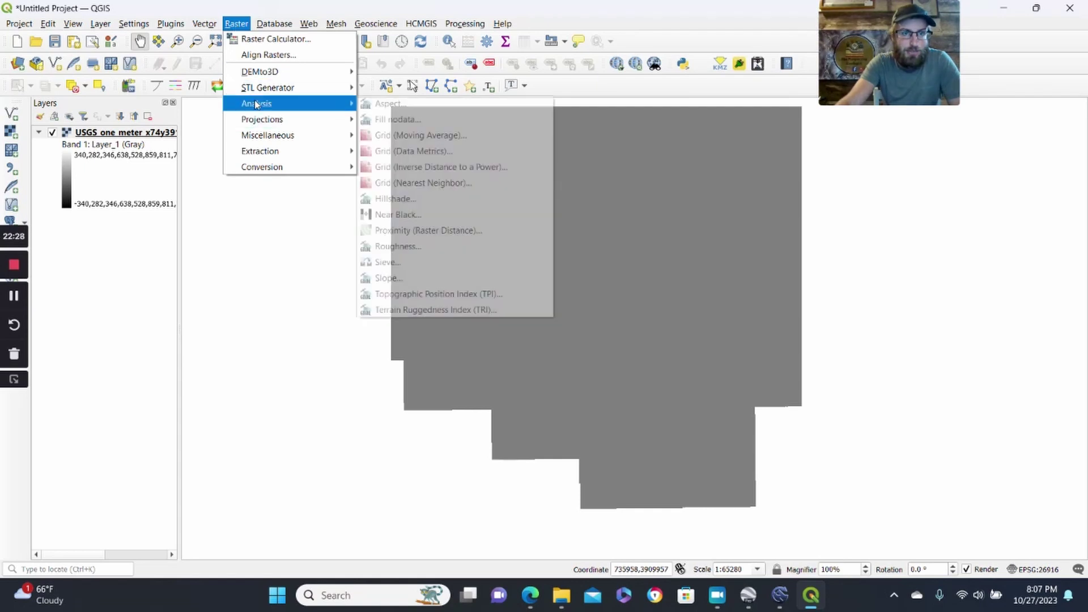
pyautogui.click(430, 200)
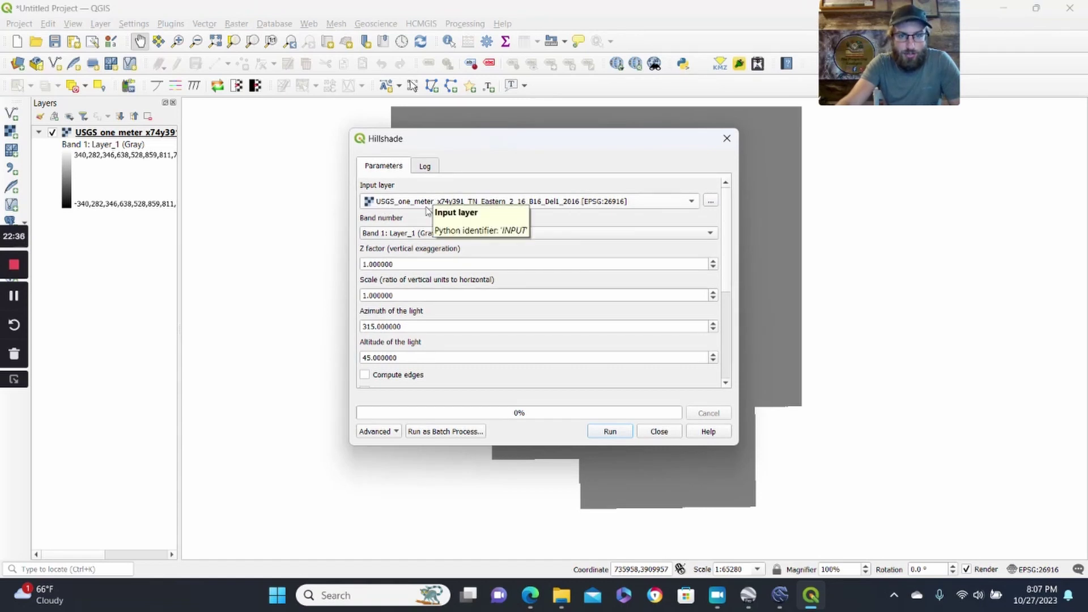
pyautogui.click(403, 261)
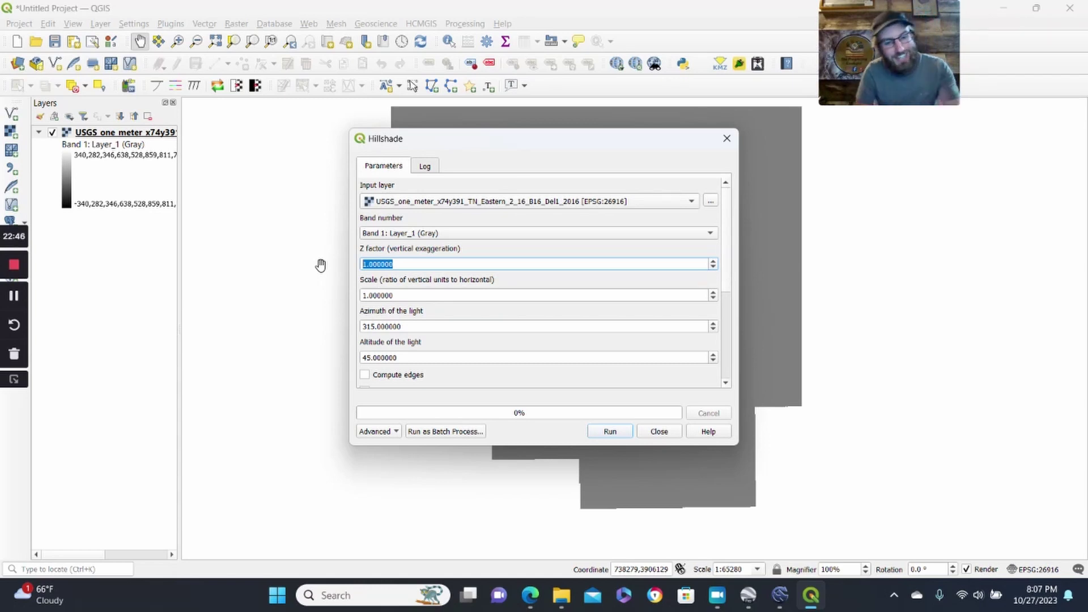
pyautogui.write('5')
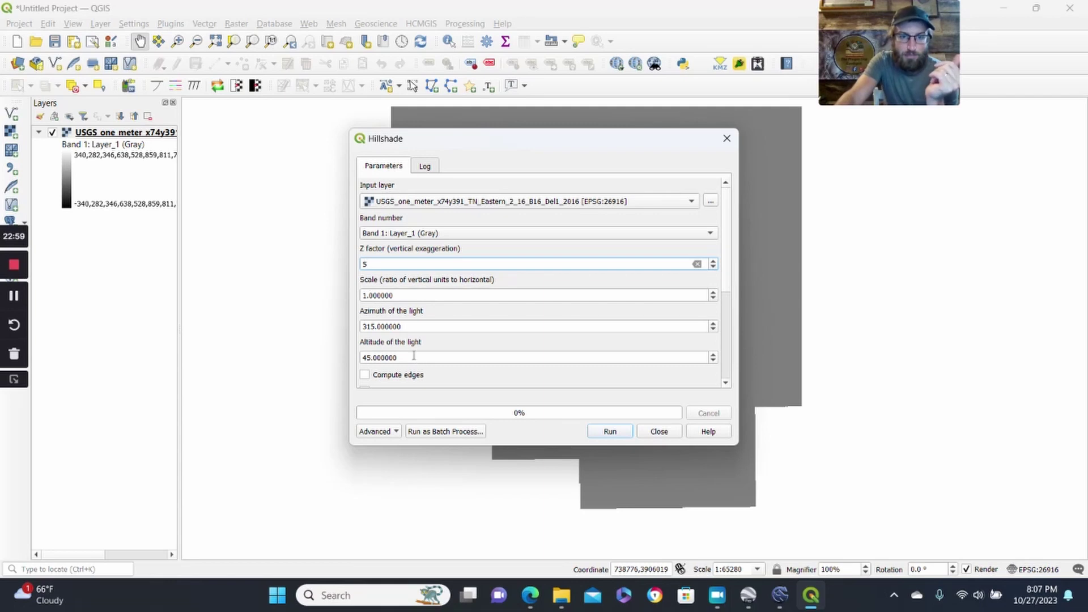
pyautogui.moveTo(413, 356); pyautogui.dragTo(321, 355)
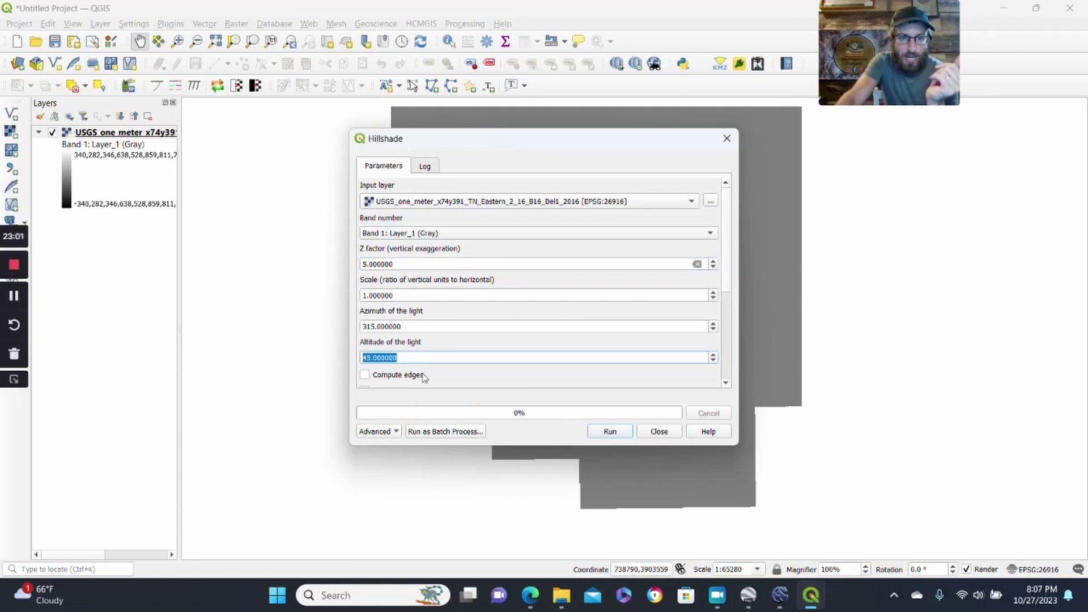
pyautogui.write('90')
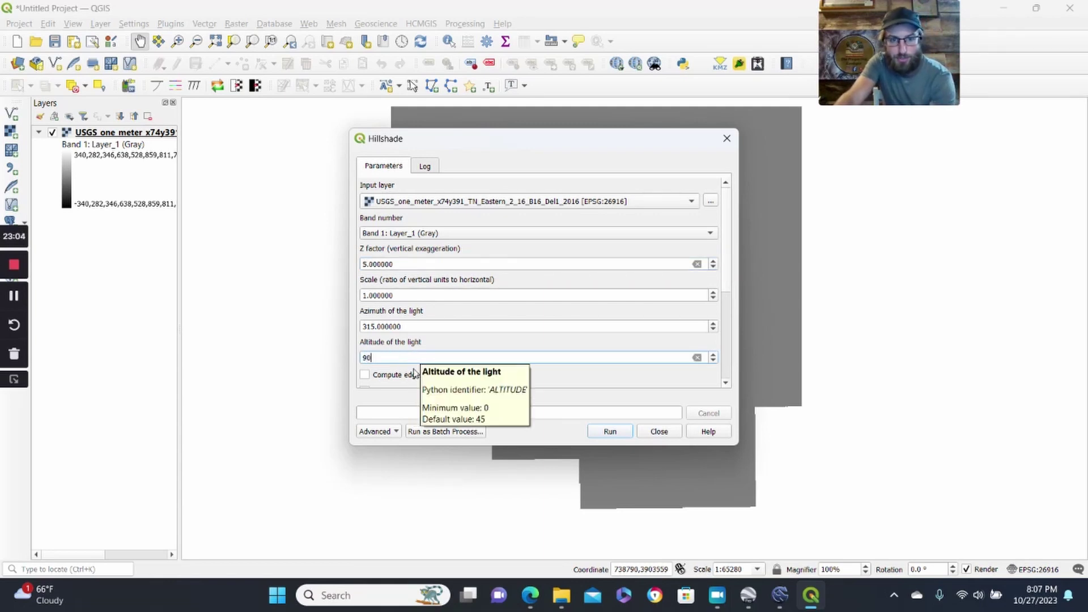
pyautogui.click(541, 380)
# Run the hillshade with the remaining options at their defaults and a temporary output file, and close its dialog.
pyautogui.scroll(-1, 590, 321)
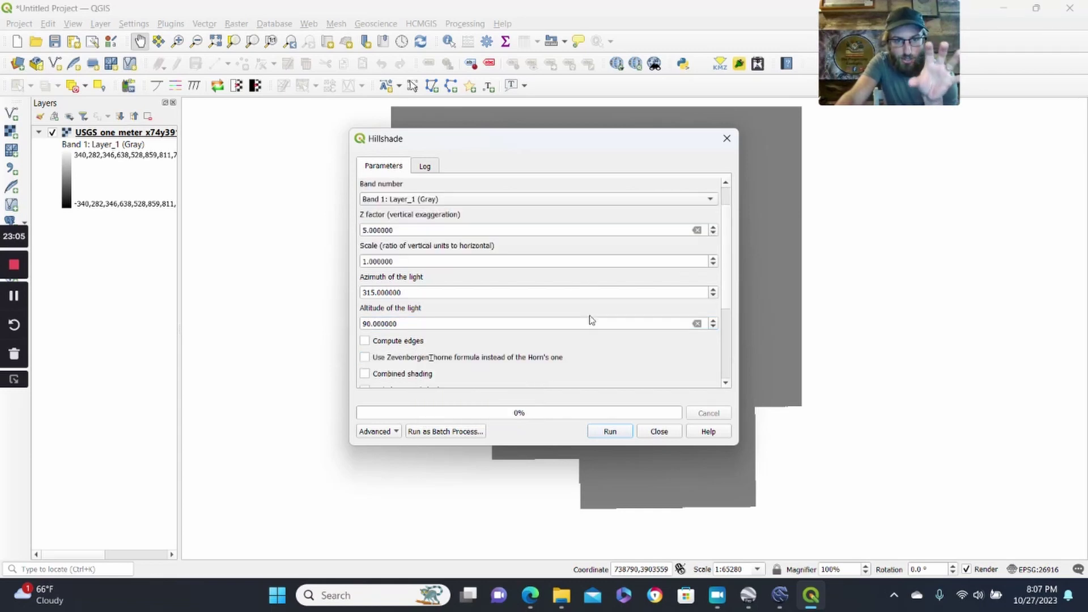
pyautogui.scroll(-2, 589, 320)
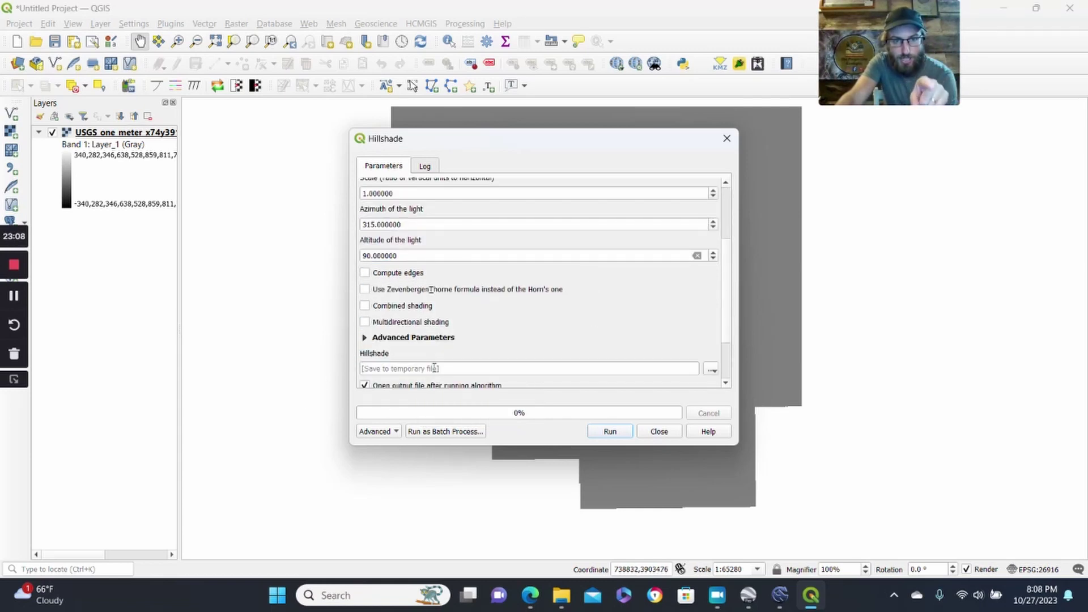
pyautogui.scroll(1, 561, 361)
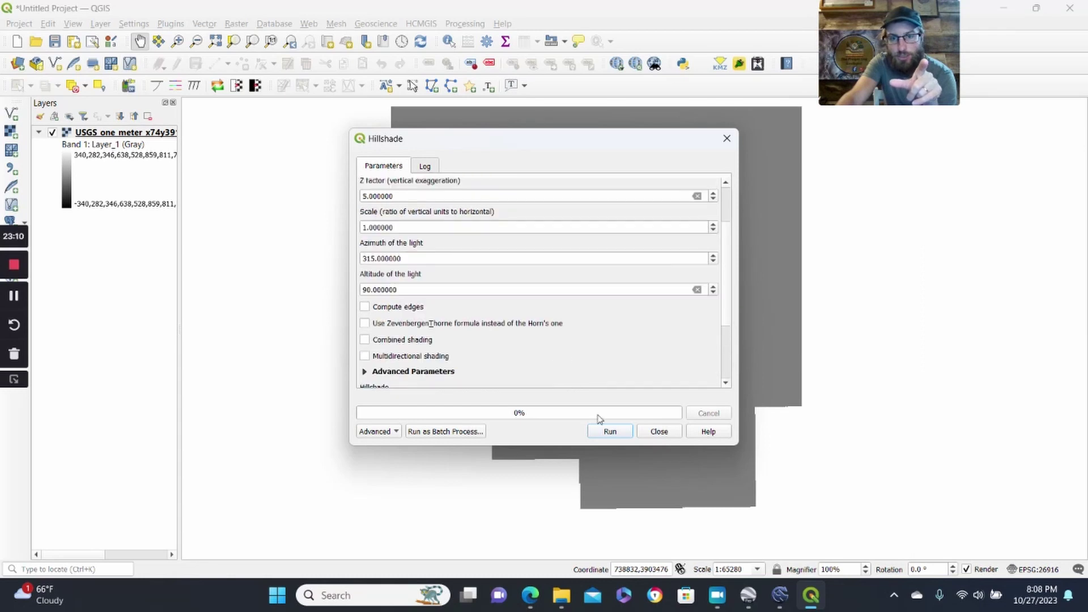
pyautogui.click(610, 432)
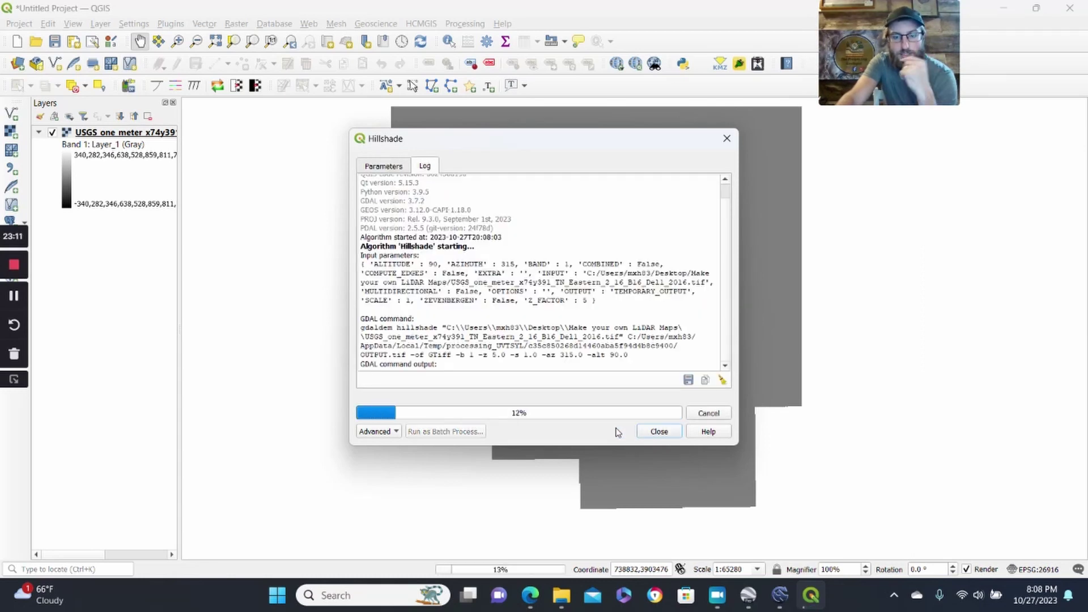
pyautogui.click(659, 432)
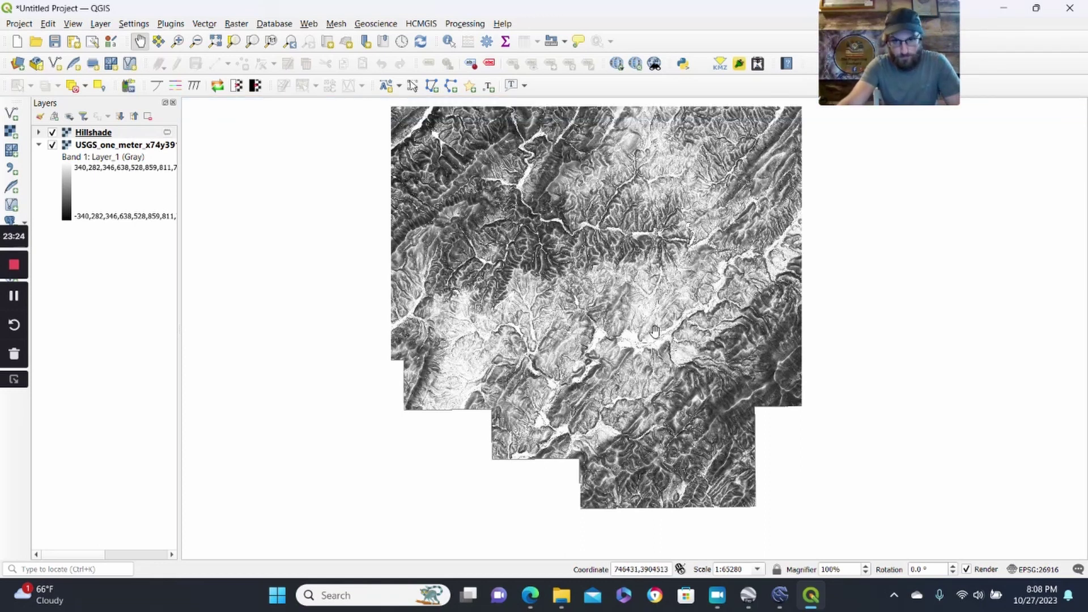
# Examine the hillshade up close along the creek valleys, ridges and old roads toward the eastern edge of the raster.
pyautogui.moveTo(658, 347); pyautogui.dragTo(639, 363)
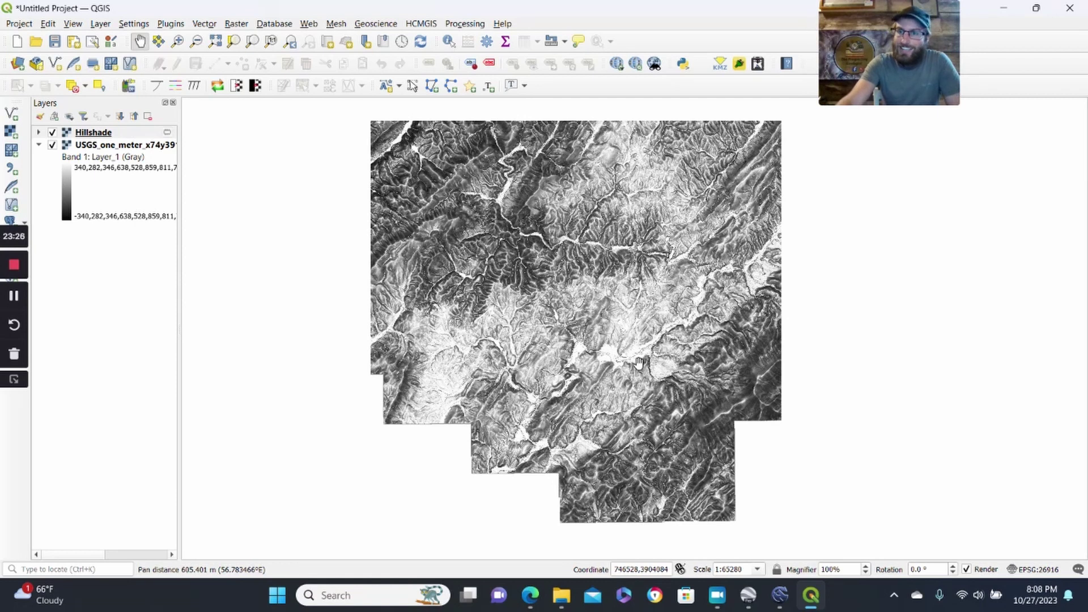
pyautogui.scroll(2, 617, 332)
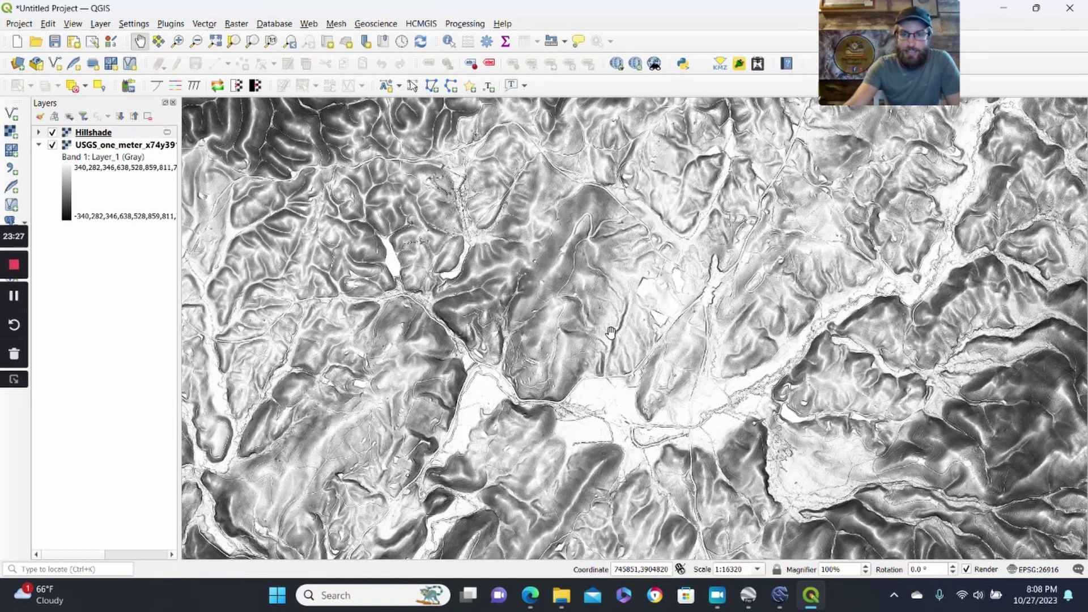
pyautogui.moveTo(774, 328); pyautogui.dragTo(605, 281)
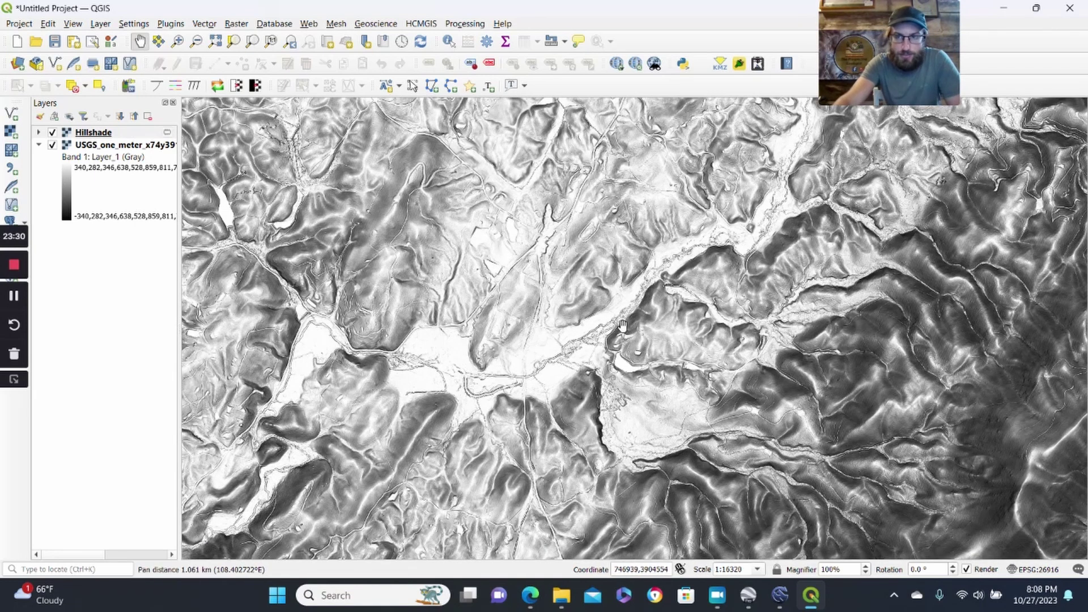
pyautogui.scroll(2, 684, 338)
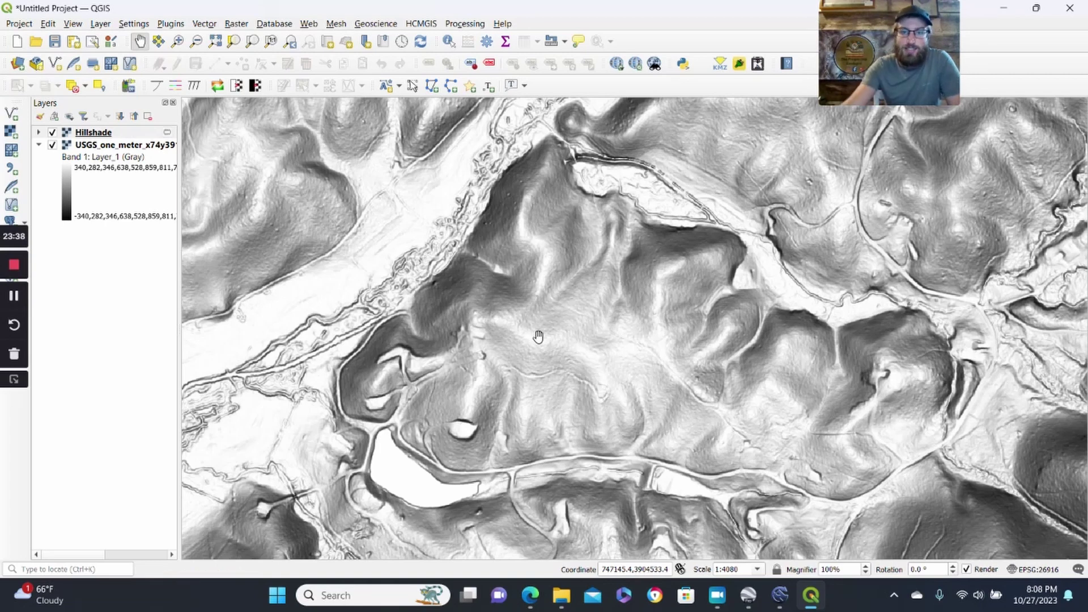
pyautogui.moveTo(572, 259); pyautogui.dragTo(485, 378)
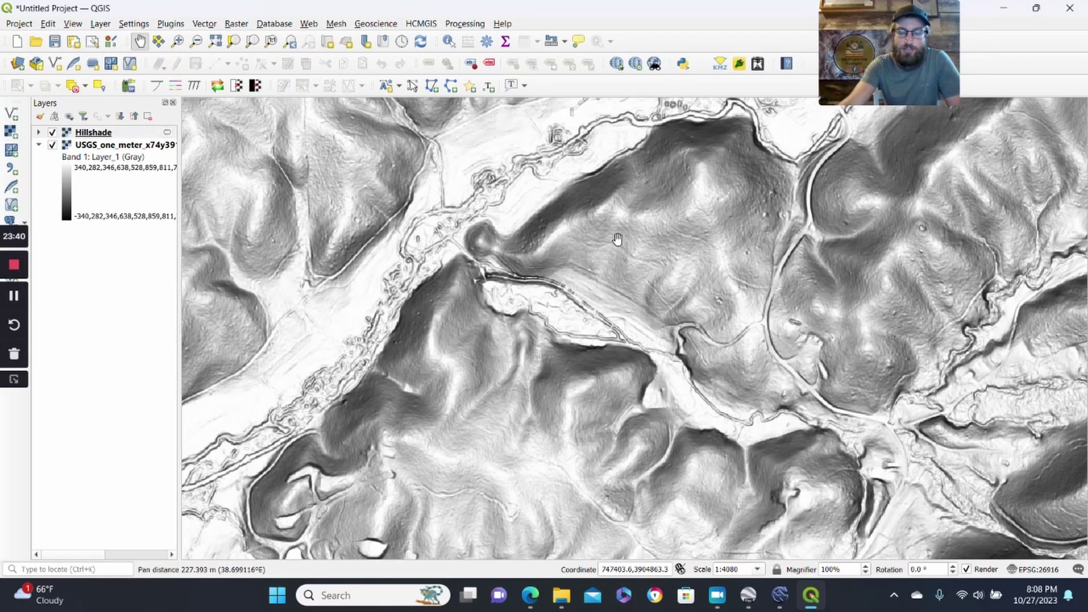
pyautogui.moveTo(618, 239); pyautogui.dragTo(451, 374)
pyautogui.moveTo(615, 322); pyautogui.dragTo(471, 358)
pyautogui.moveTo(582, 293); pyautogui.dragTo(447, 335)
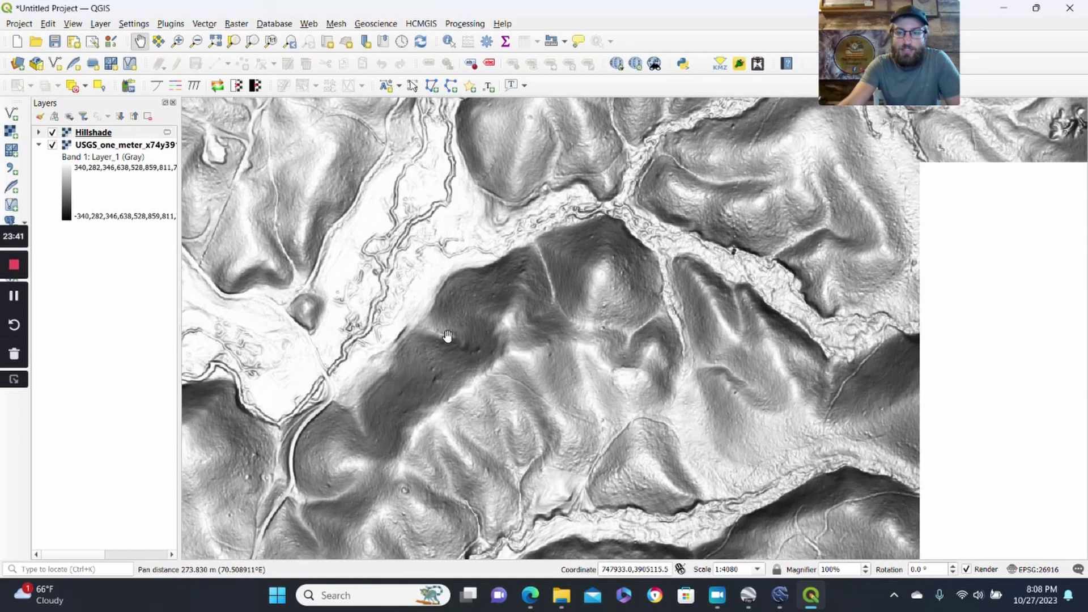
pyautogui.moveTo(658, 271); pyautogui.dragTo(426, 380)
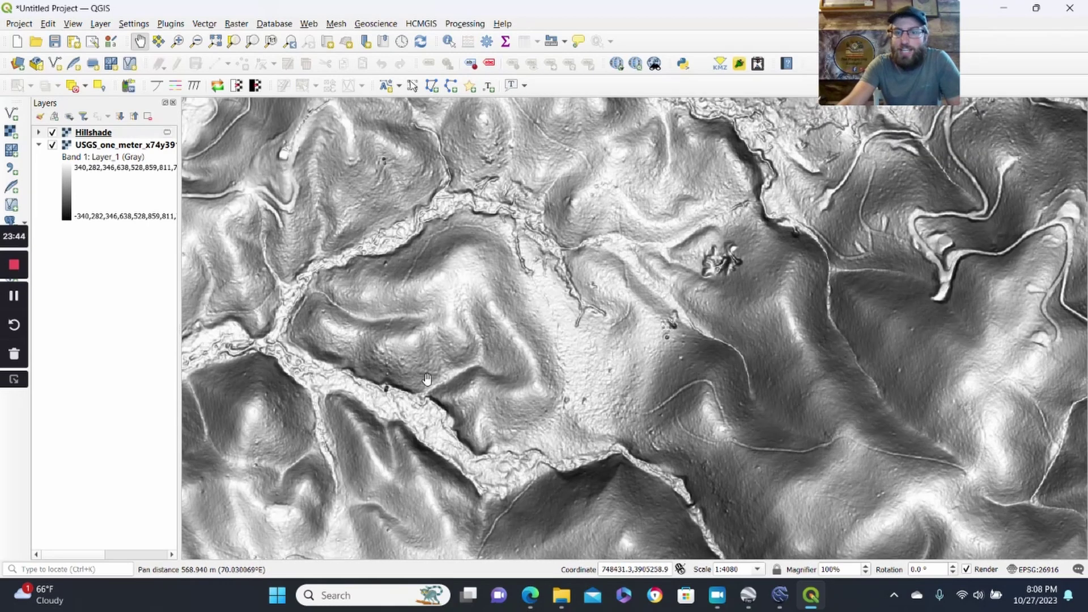
pyautogui.scroll(1, 703, 280)
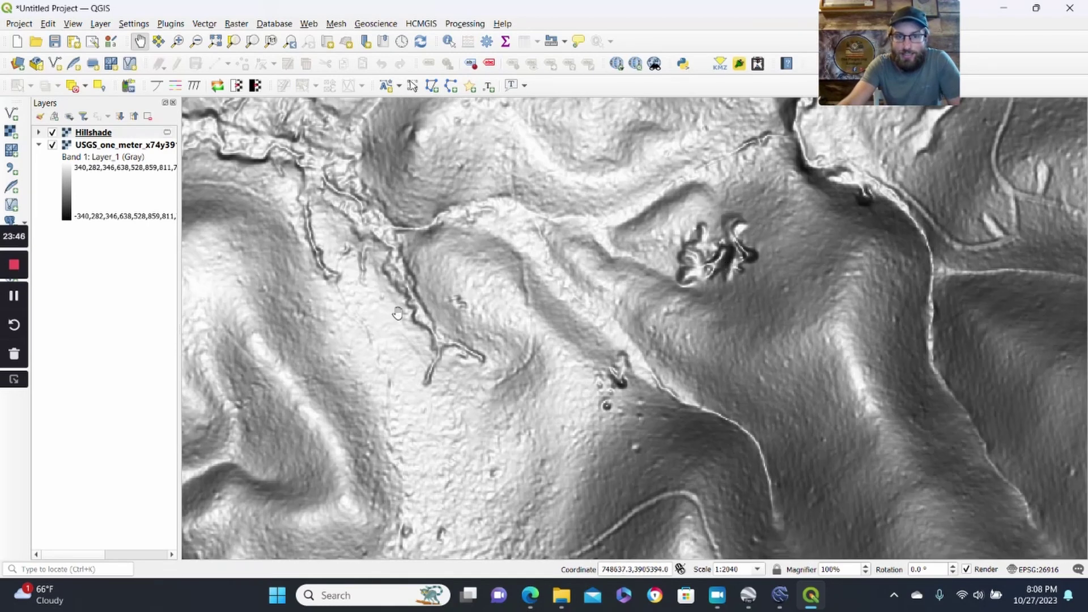
pyautogui.moveTo(357, 203); pyautogui.dragTo(417, 350)
pyautogui.moveTo(639, 267); pyautogui.dragTo(452, 302)
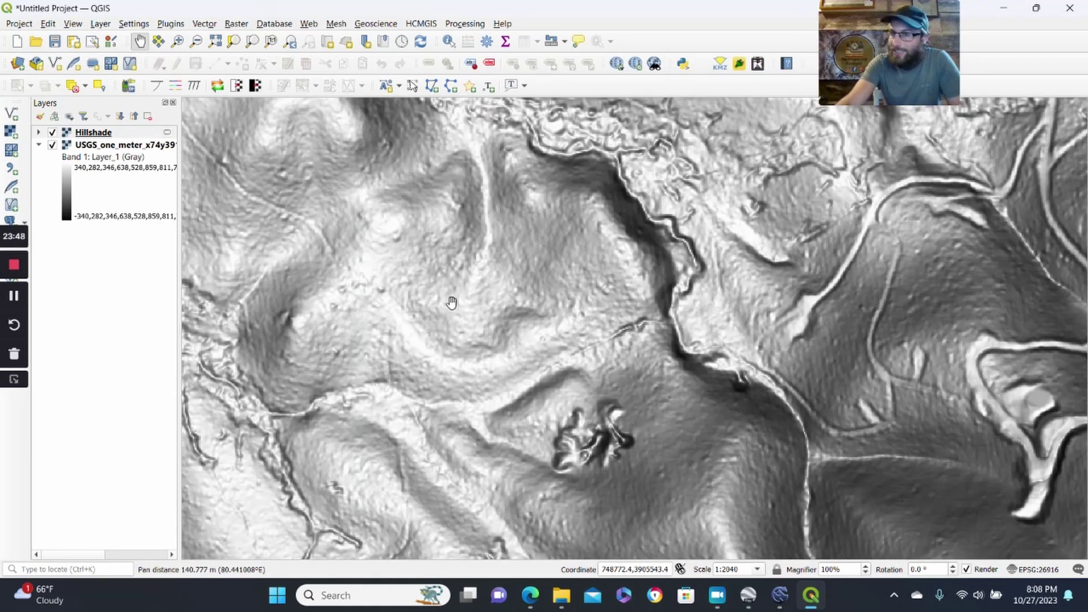
pyautogui.moveTo(541, 264); pyautogui.dragTo(487, 297)
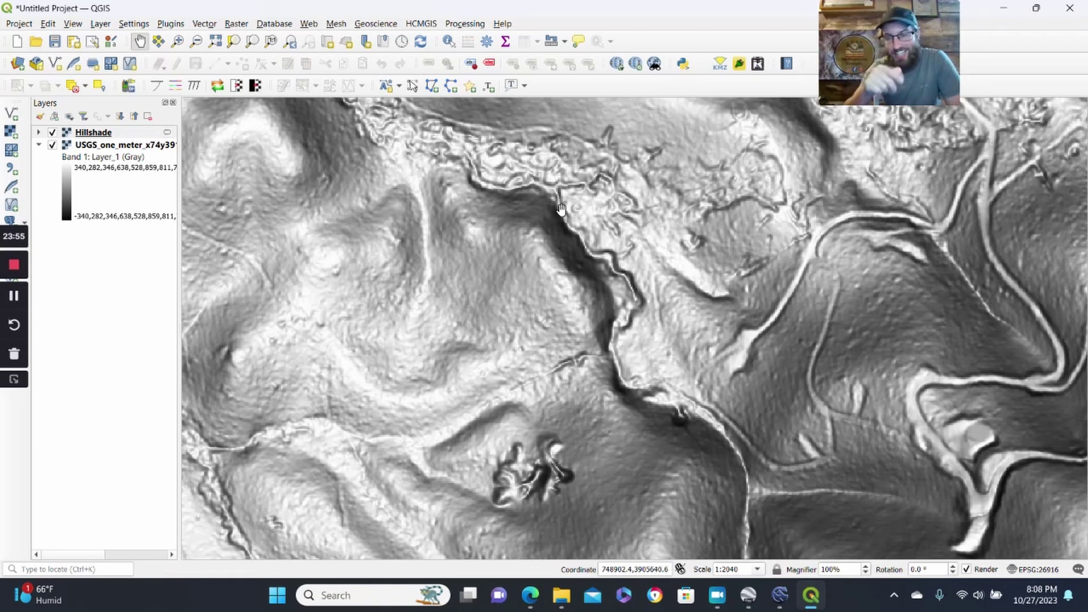
pyautogui.moveTo(674, 227); pyautogui.dragTo(642, 424)
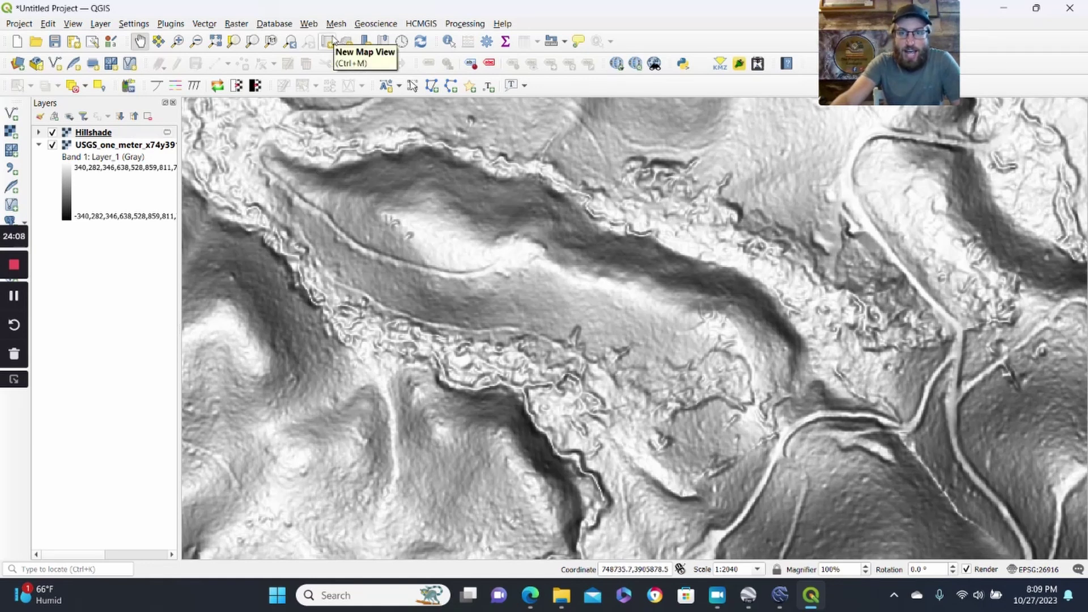
# Find the Google Roads service in the QuickMapServices search, add it to the project and place it above the Hillshade layer.
pyautogui.click(635, 64)
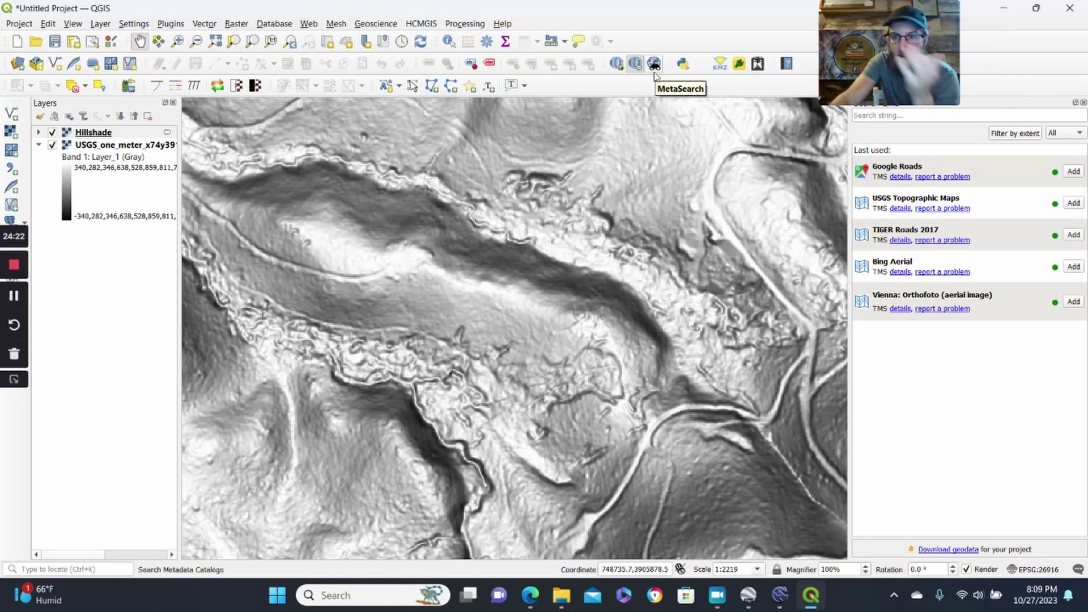
pyautogui.scroll(-1, 623, 249)
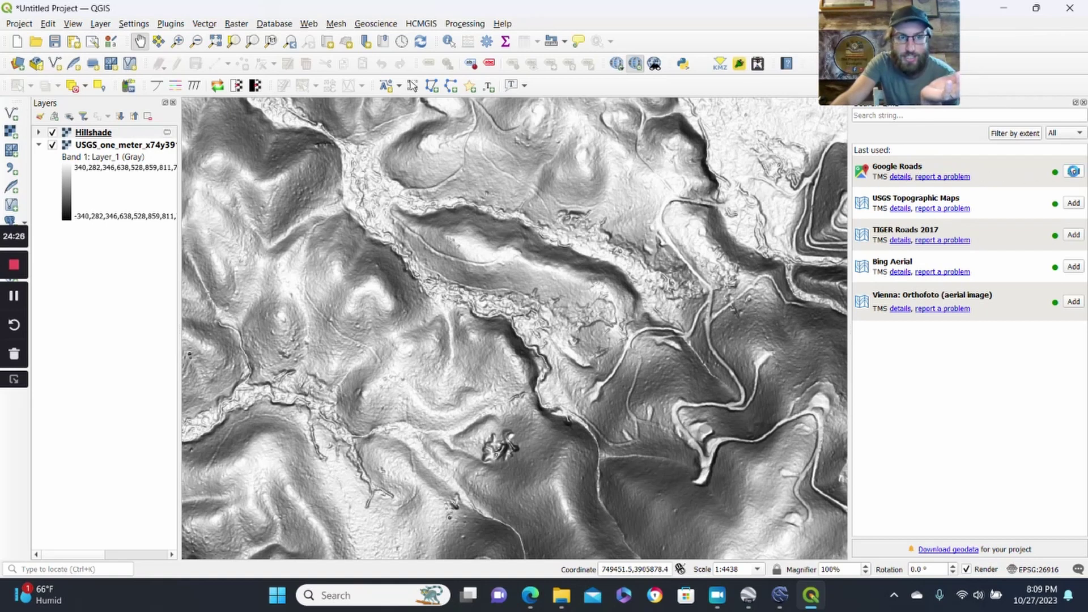
pyautogui.click(1073, 171)
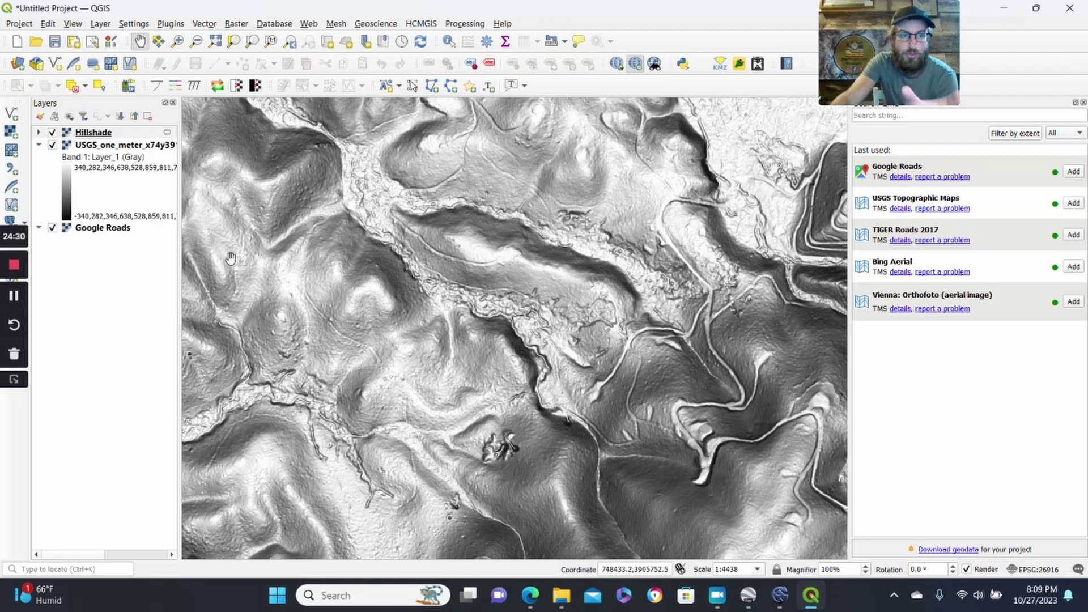
pyautogui.click(97, 229)
pyautogui.moveTo(96, 230); pyautogui.dragTo(96, 135)
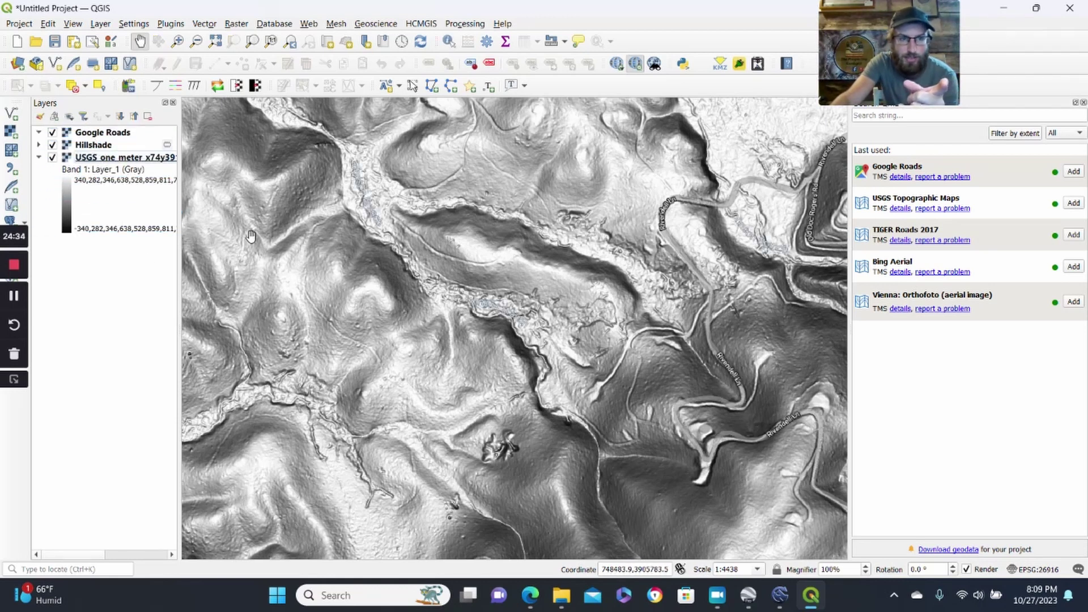
# Add the USGS Topographic Maps service and place its layer between Google Roads and Hillshade.
pyautogui.scroll(-1, 411, 316)
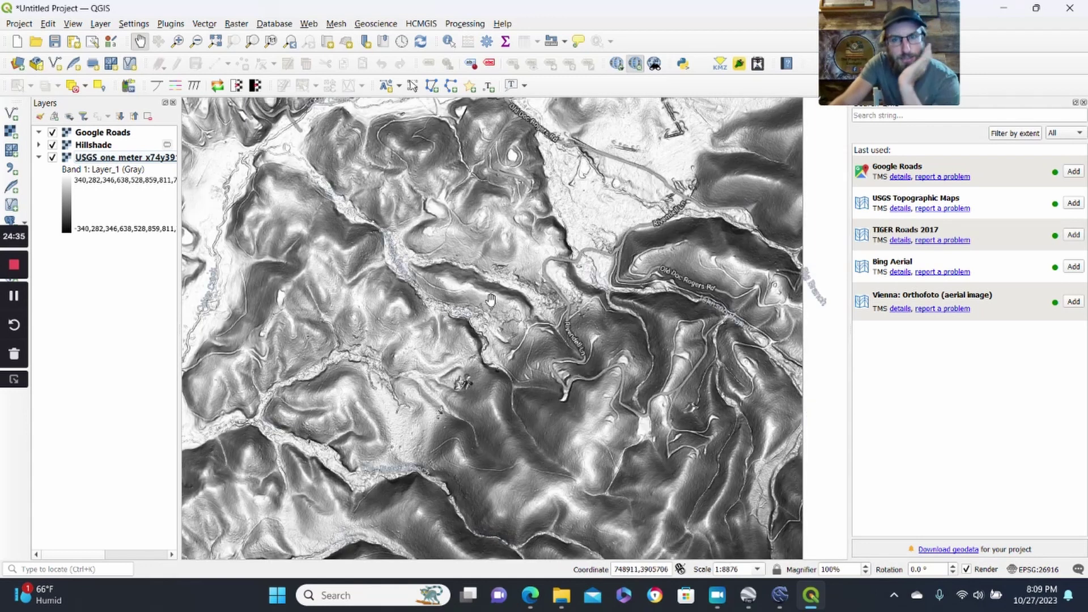
pyautogui.moveTo(668, 278); pyautogui.dragTo(577, 451)
pyautogui.scroll(1, 482, 278)
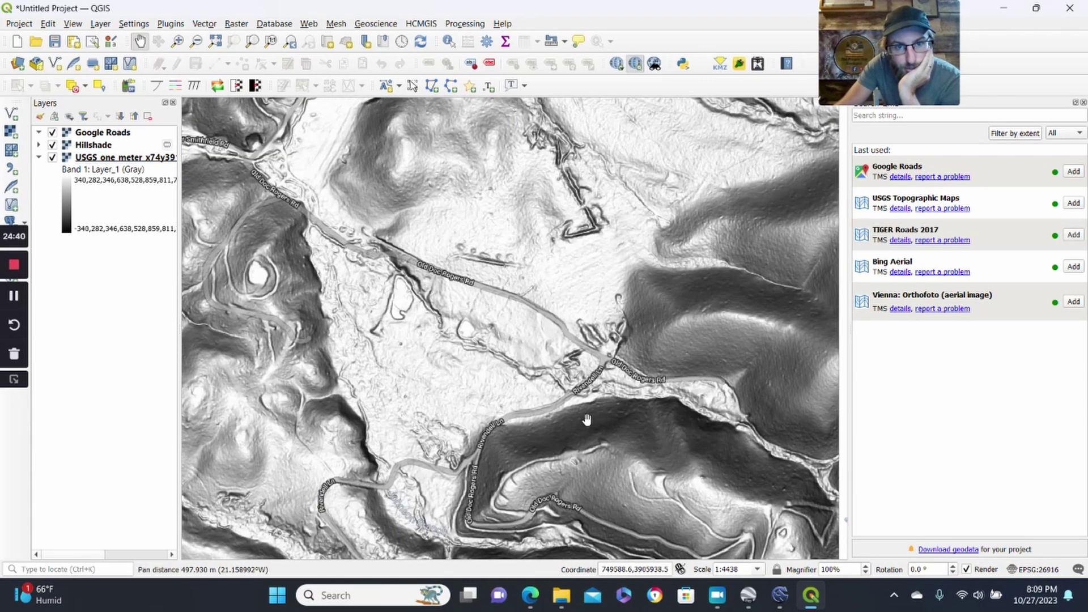
pyautogui.moveTo(368, 276); pyautogui.dragTo(654, 473)
pyautogui.moveTo(335, 376); pyautogui.dragTo(665, 371)
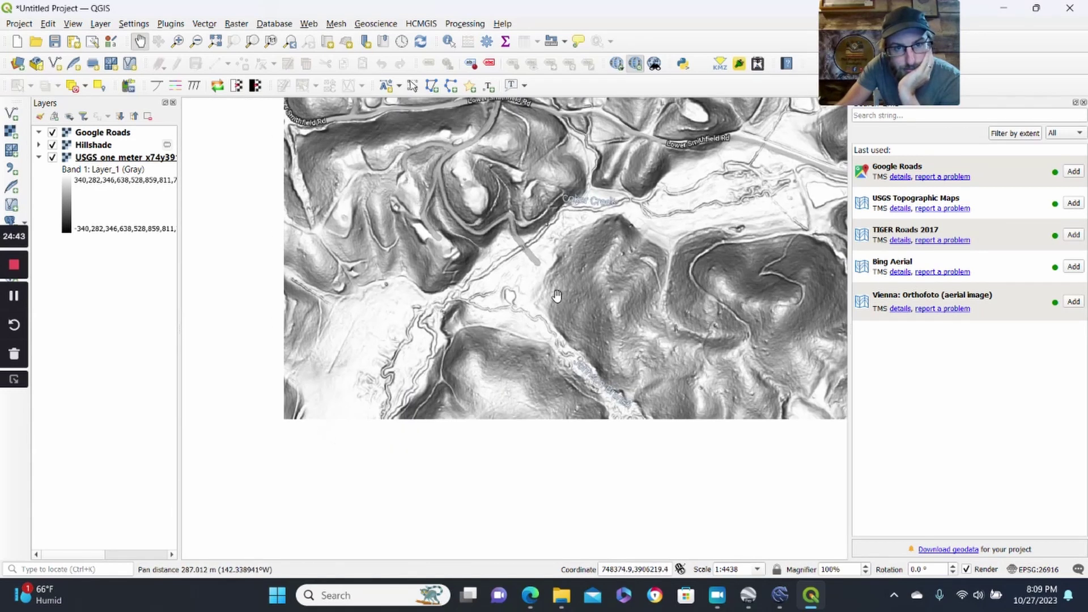
pyautogui.moveTo(449, 393); pyautogui.dragTo(588, 411)
pyautogui.moveTo(647, 355); pyautogui.dragTo(584, 372)
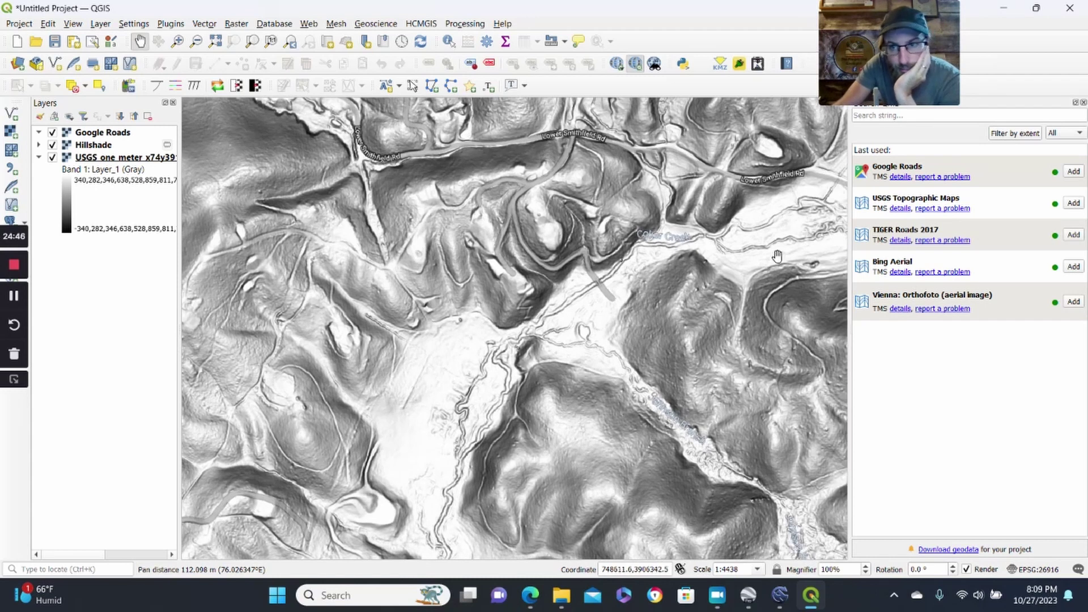
pyautogui.click(1071, 203)
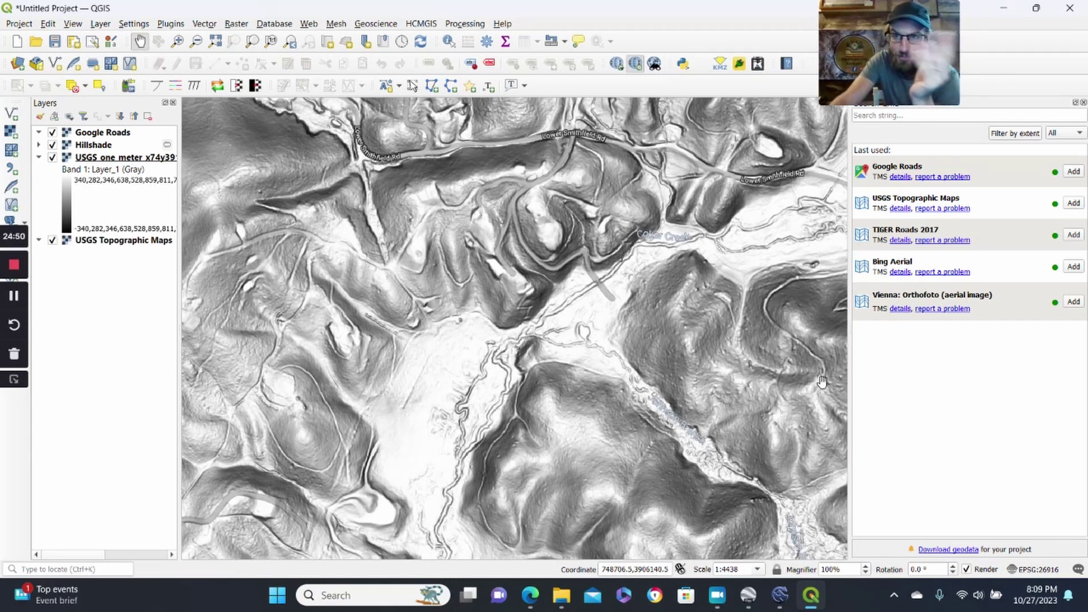
pyautogui.moveTo(120, 244); pyautogui.dragTo(136, 143)
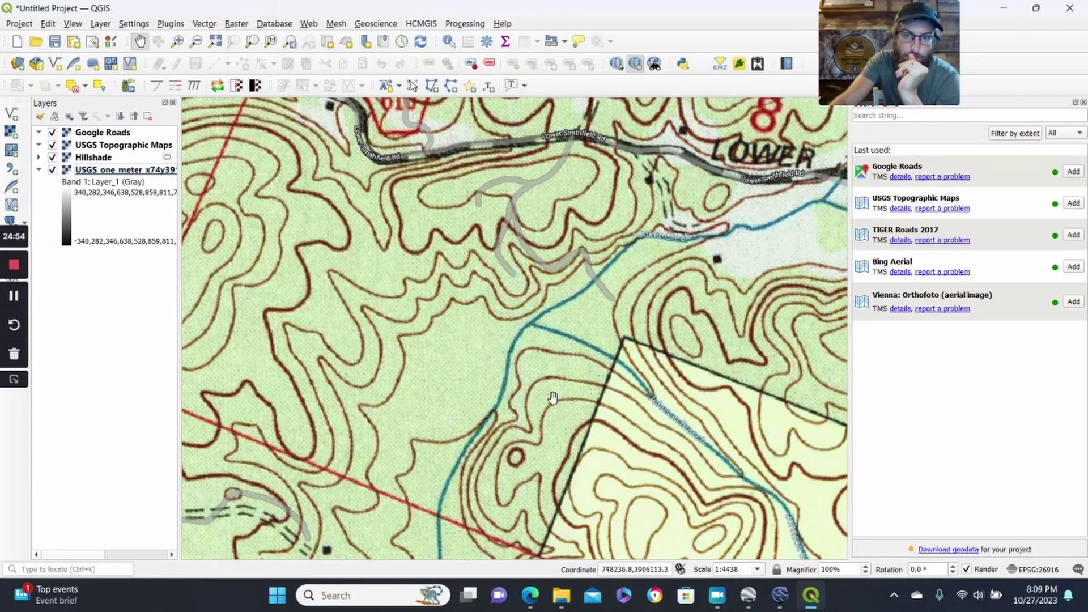
# Compare the topographic map with the hillshade around Lower Smithfield Rd by switching the USGS Topographic Maps layer off and on.
pyautogui.scroll(-1, 599, 401)
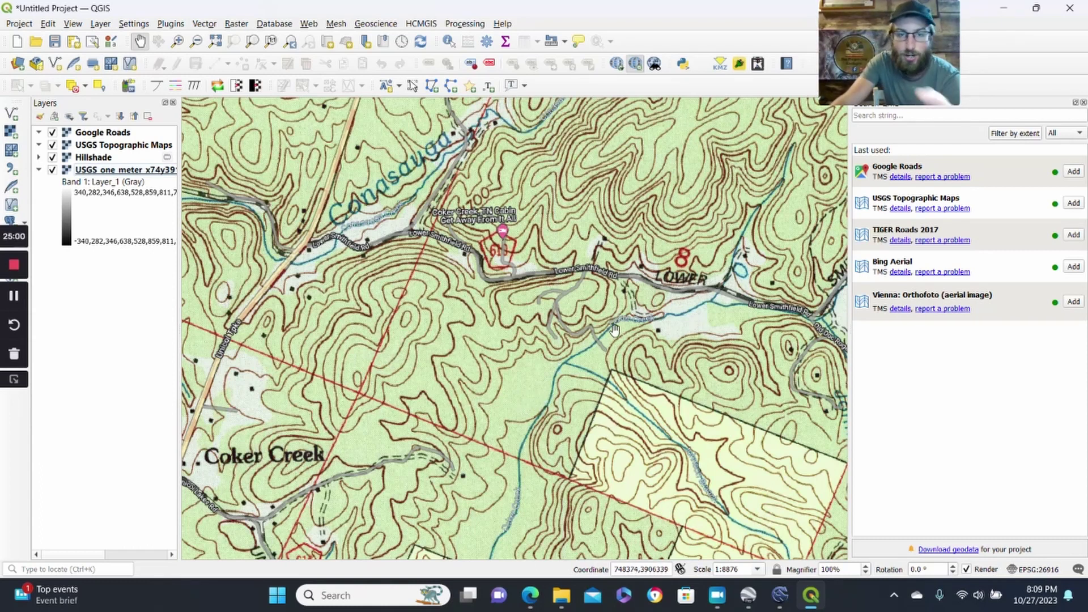
pyautogui.moveTo(614, 330); pyautogui.dragTo(561, 338)
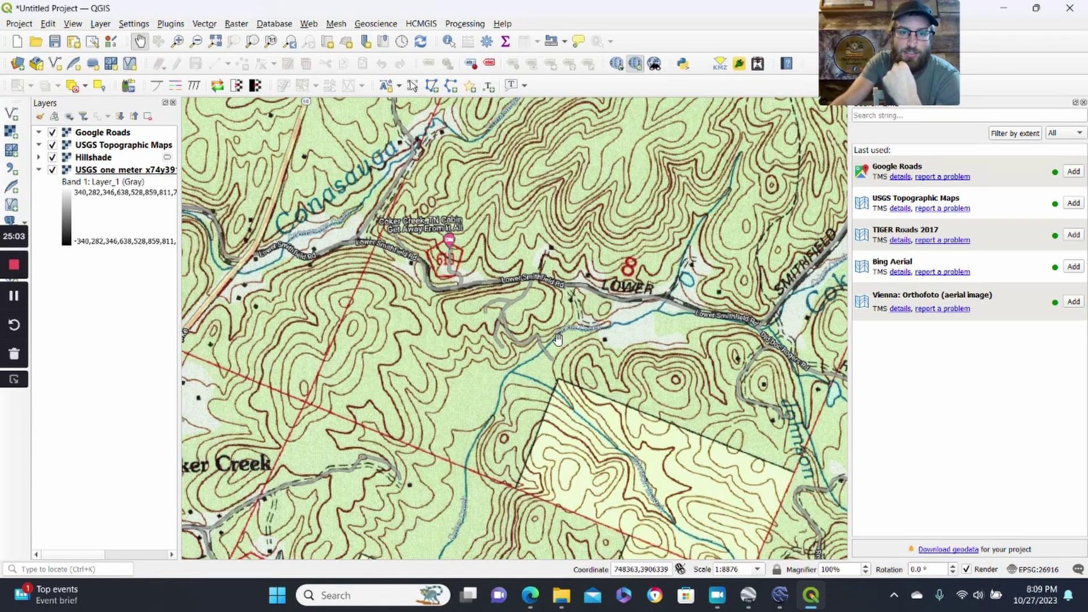
pyautogui.moveTo(561, 356); pyautogui.dragTo(422, 432)
pyautogui.moveTo(565, 272); pyautogui.dragTo(491, 339)
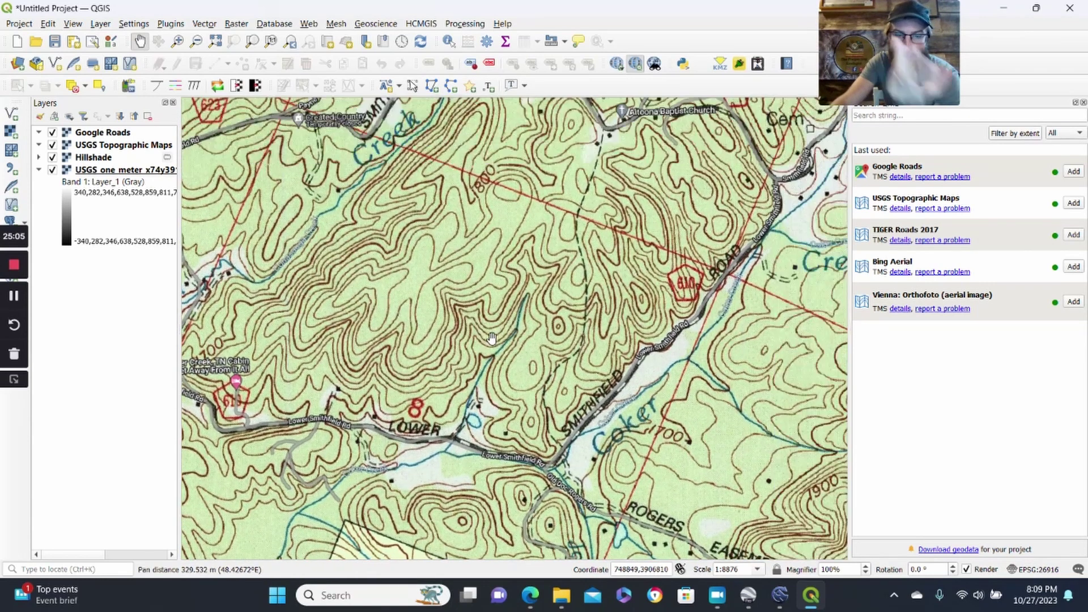
pyautogui.click(58, 146)
pyautogui.click(57, 146)
pyautogui.click(57, 146)
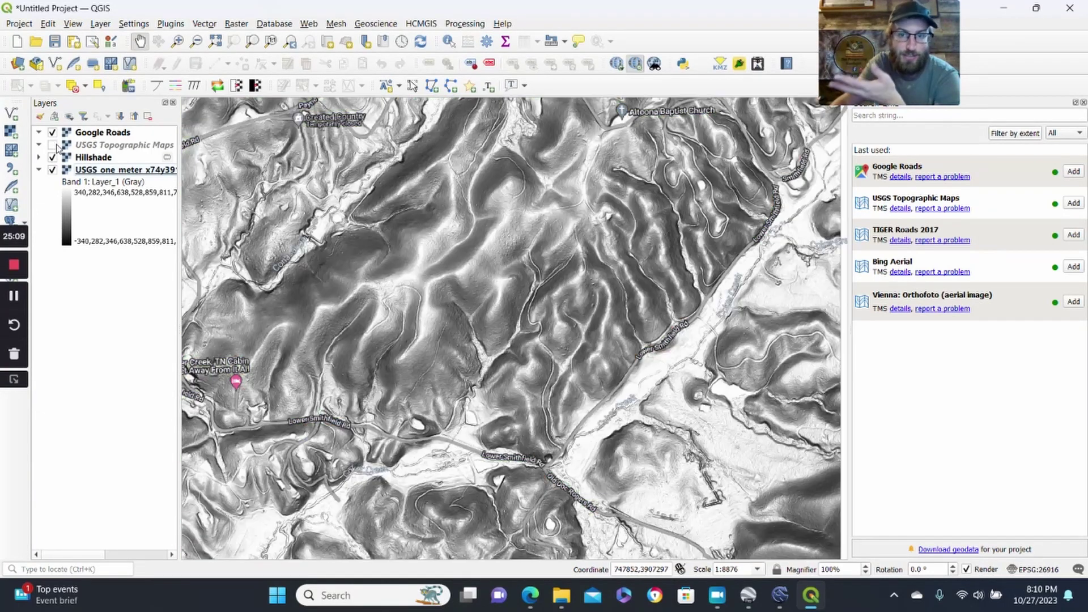
pyautogui.click(52, 145)
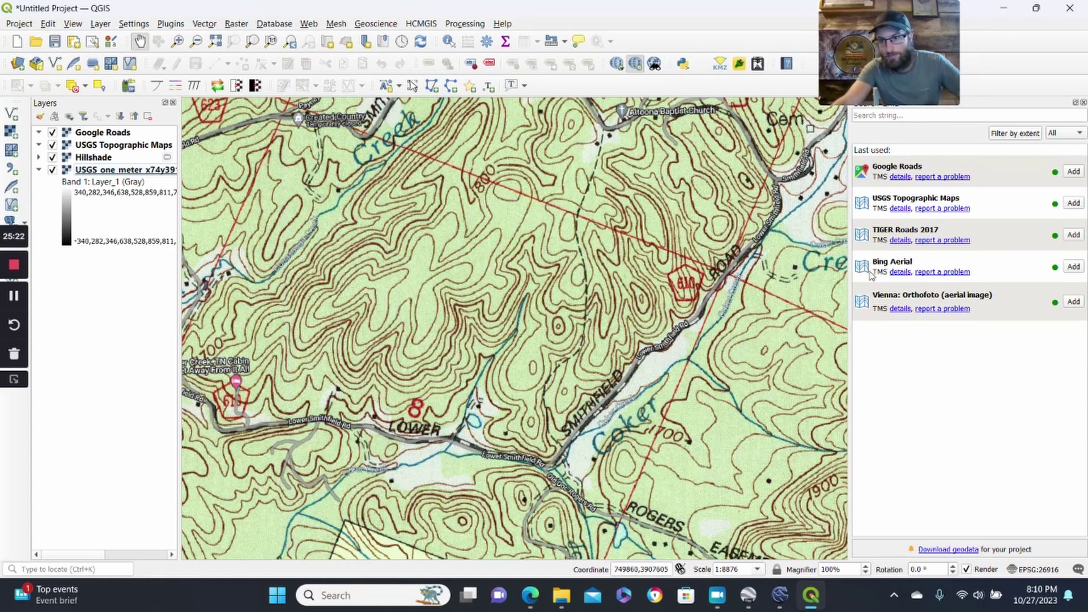
# Add the Bing Aerial service and place its layer directly below Google Roads.
pyautogui.click(1075, 267)
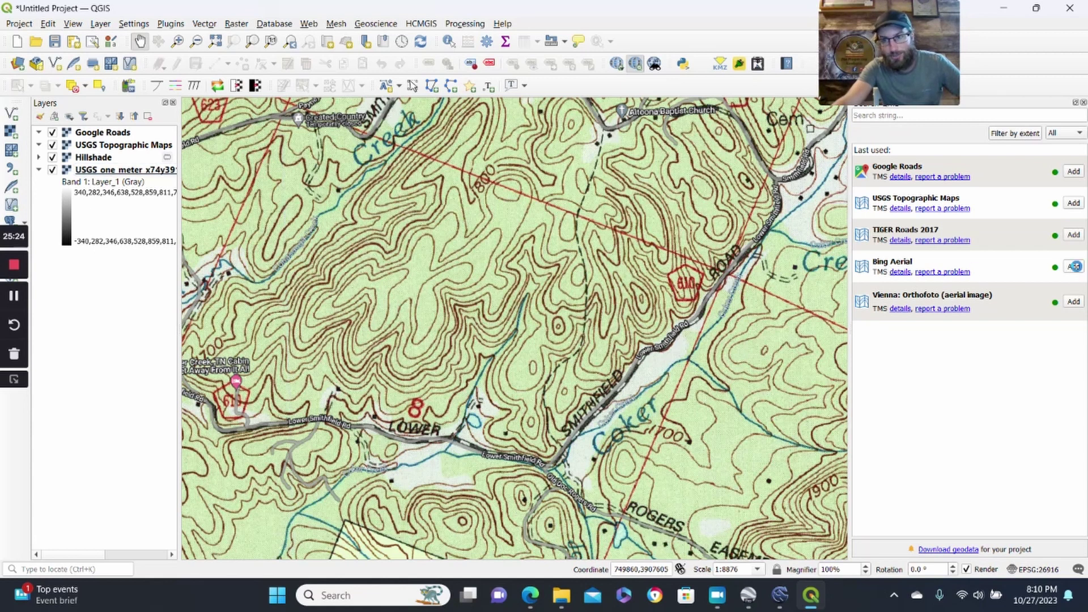
pyautogui.moveTo(96, 252); pyautogui.dragTo(107, 139)
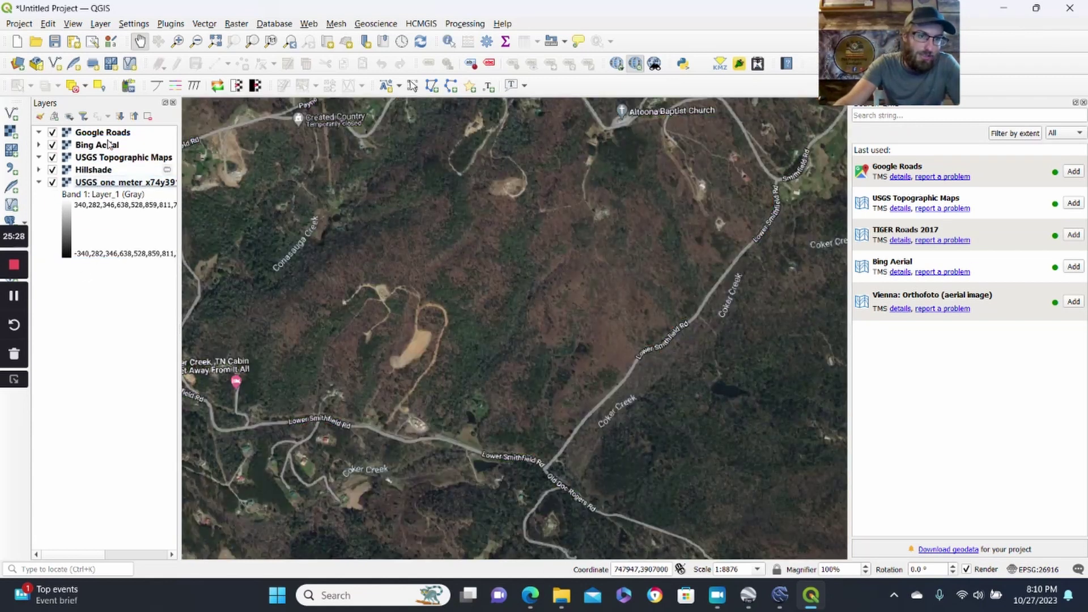
pyautogui.moveTo(340, 391); pyautogui.dragTo(559, 271)
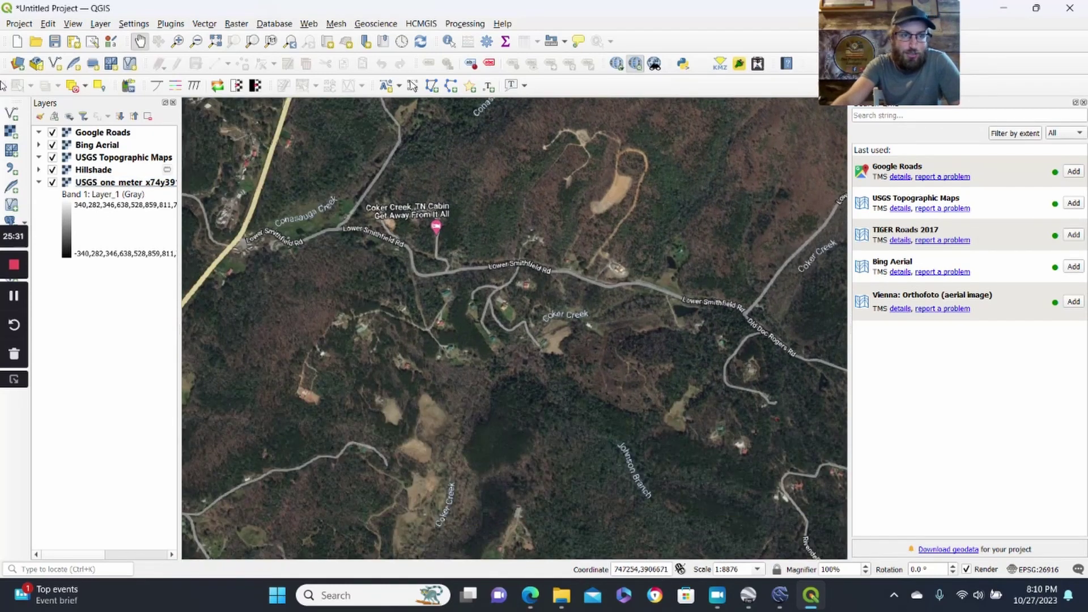
# Hide the Bing Aerial and USGS Topographic Maps layers and close the map service search.
pyautogui.click(52, 145)
pyautogui.click(53, 157)
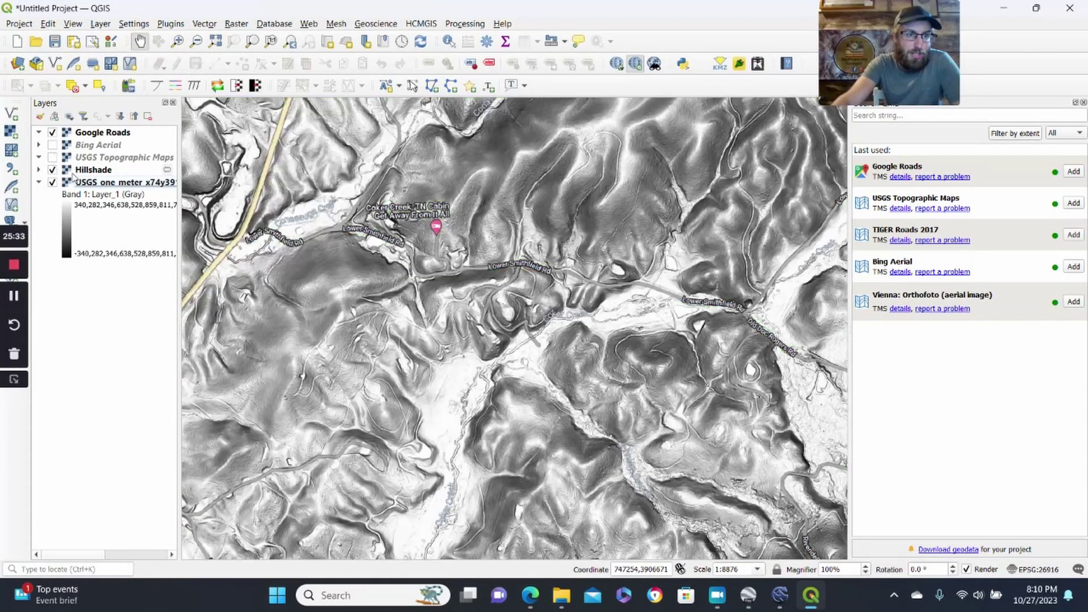
pyautogui.moveTo(564, 326); pyautogui.dragTo(536, 349)
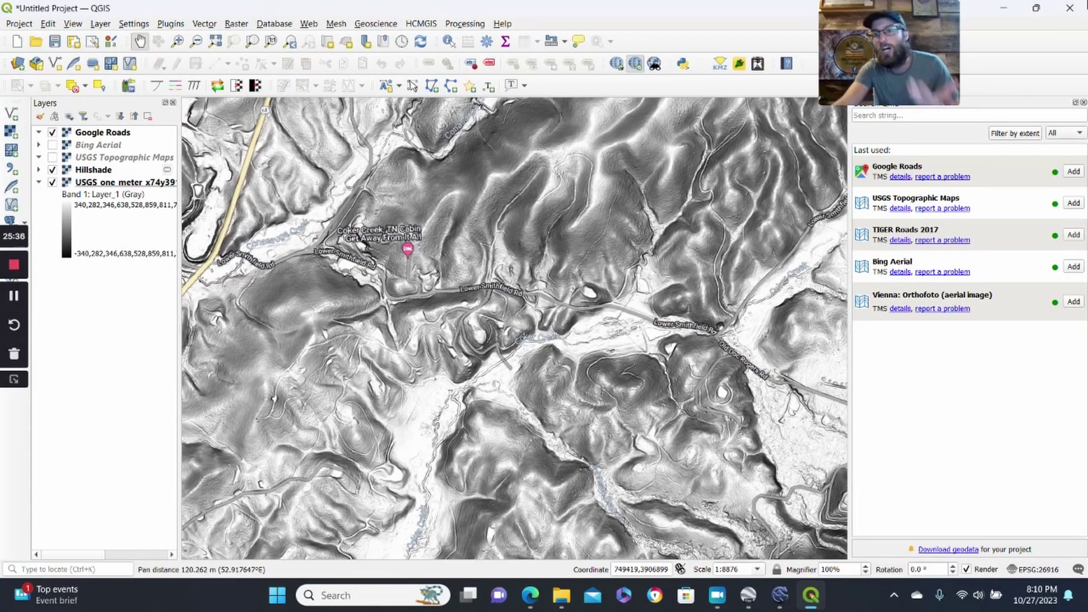
pyautogui.click(1082, 102)
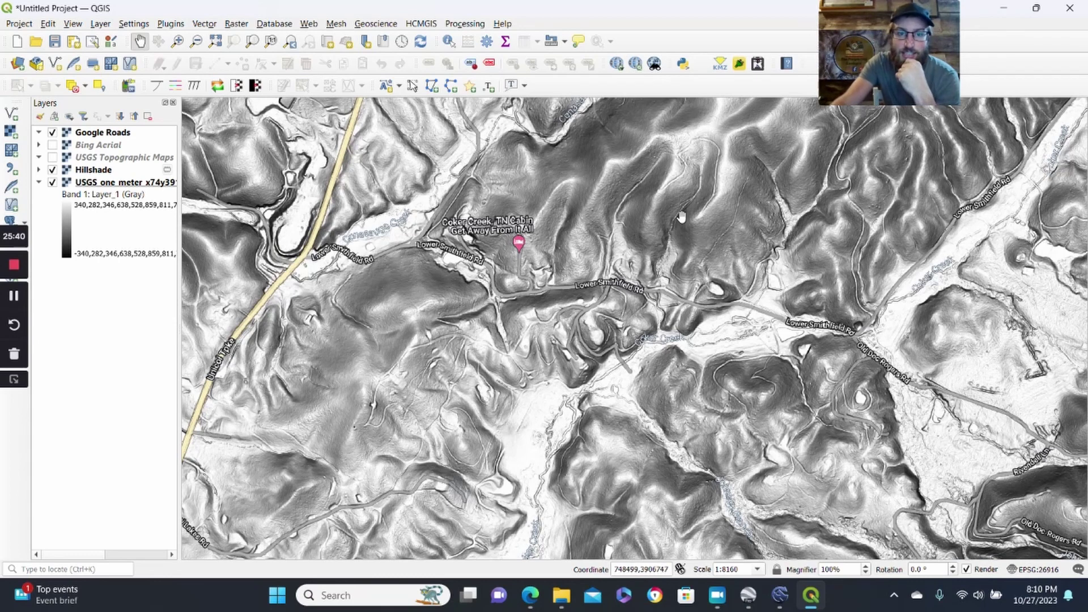
pyautogui.moveTo(682, 215); pyautogui.dragTo(640, 355)
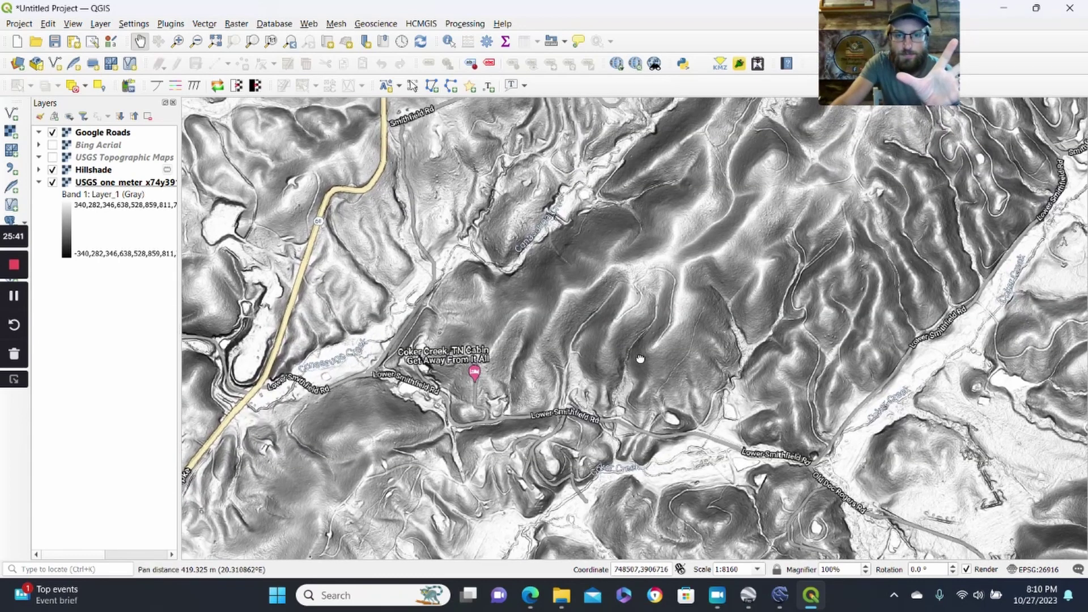
pyautogui.moveTo(694, 318); pyautogui.dragTo(617, 391)
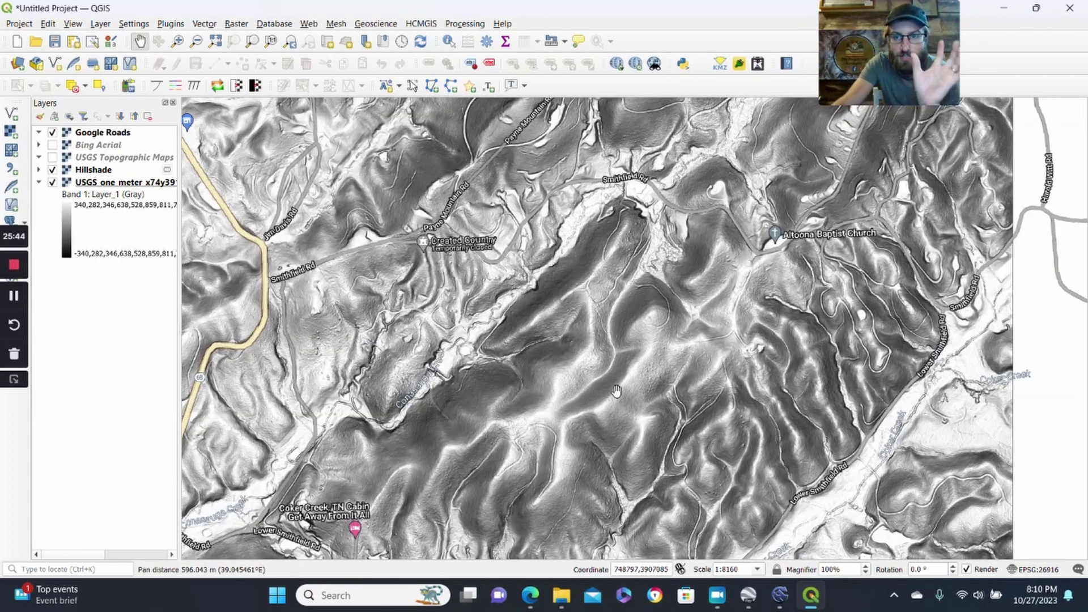
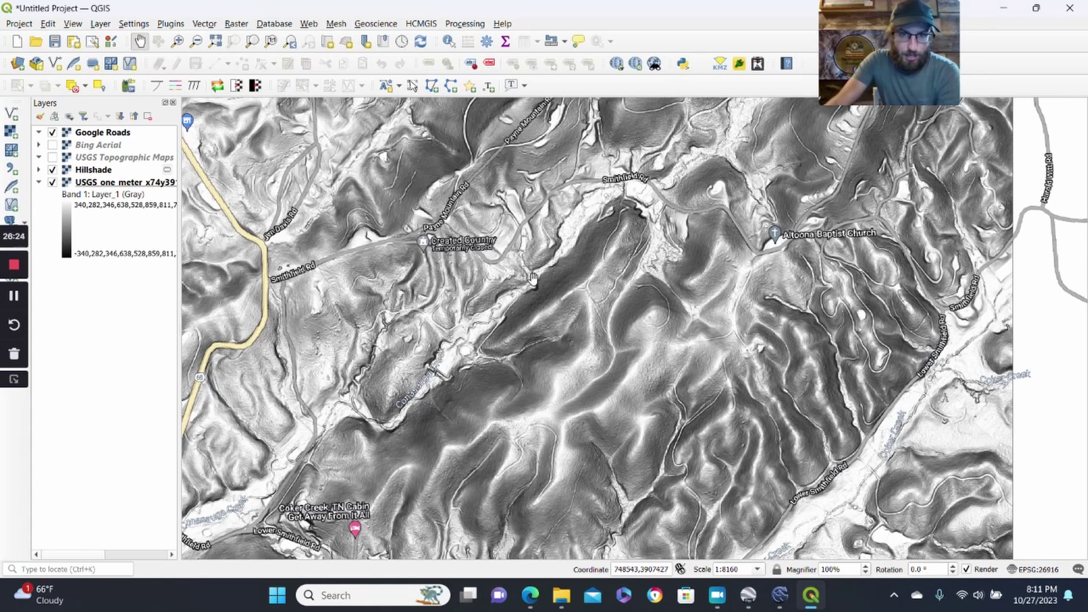
# Examine the hillshade along Coker Creek and Lower Smithfield Rd, then around Old Doc Rogers Rd and Rivendell Ln.
pyautogui.moveTo(533, 280); pyautogui.dragTo(369, 371)
pyautogui.moveTo(642, 516); pyautogui.dragTo(372, 285)
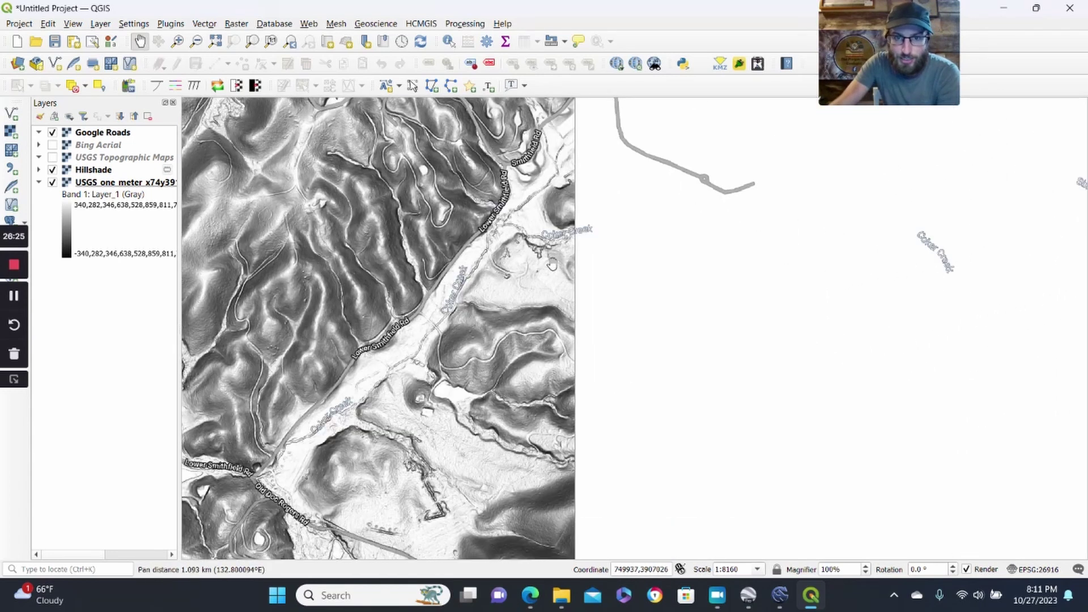
pyautogui.scroll(1, 550, 264)
pyautogui.moveTo(501, 291); pyautogui.dragTo(600, 267)
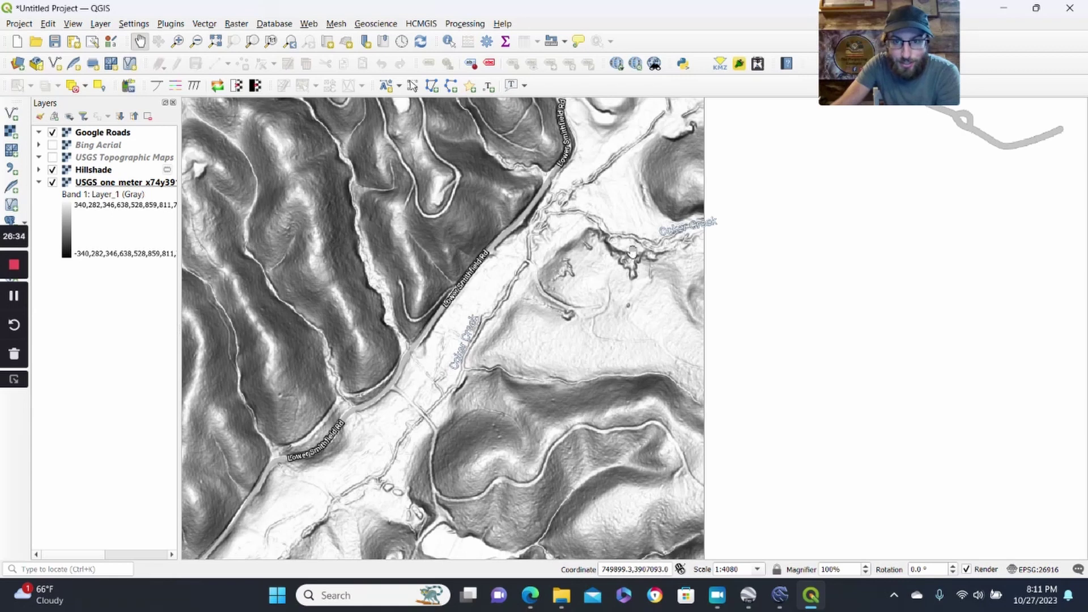
pyautogui.moveTo(534, 374); pyautogui.dragTo(645, 158)
pyautogui.moveTo(553, 450); pyautogui.dragTo(566, 302)
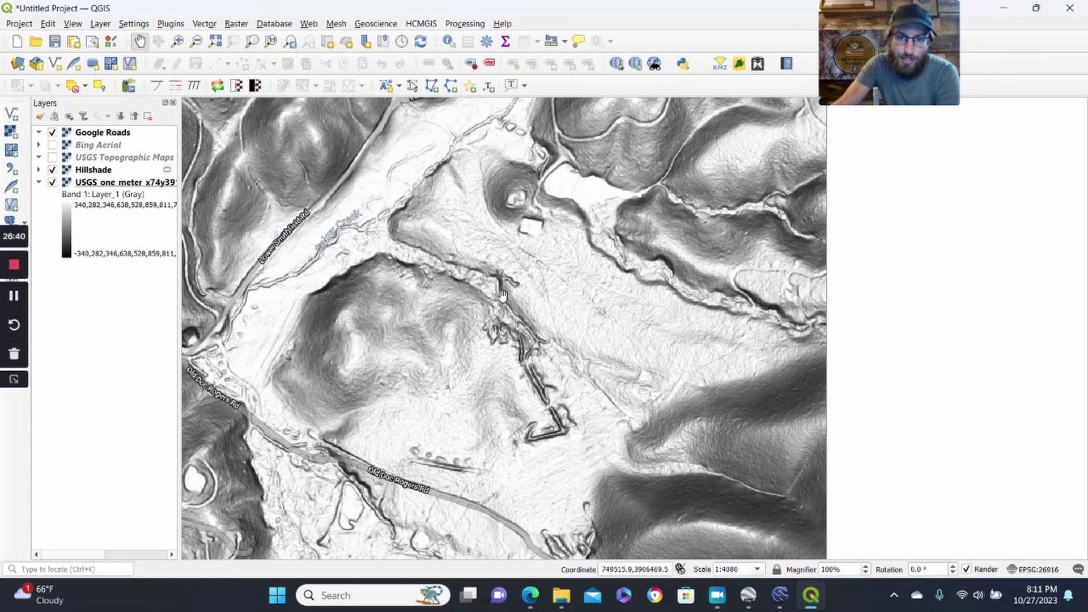
pyautogui.moveTo(546, 441); pyautogui.dragTo(589, 238)
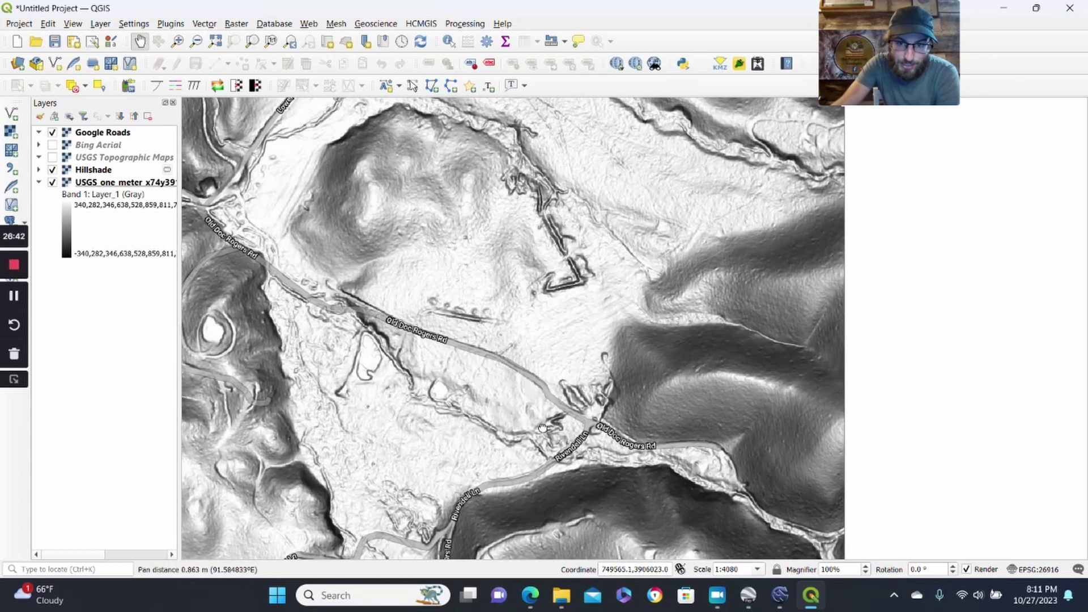
pyautogui.moveTo(651, 447); pyautogui.dragTo(473, 374)
pyautogui.moveTo(326, 284); pyautogui.dragTo(623, 202)
pyautogui.moveTo(527, 427); pyautogui.dragTo(591, 285)
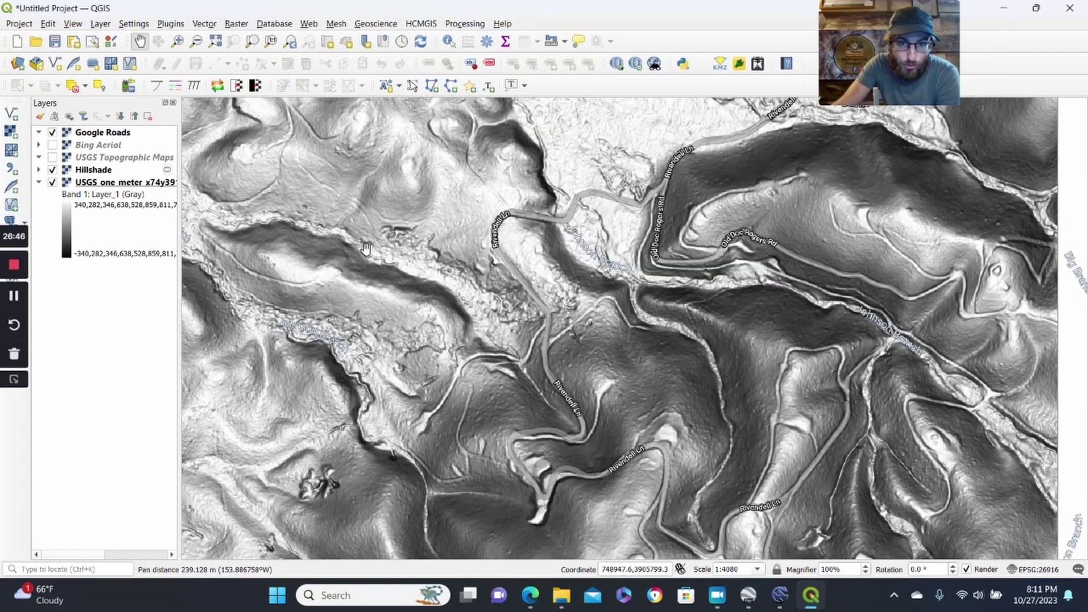
# Examine the hillshade terrain west of Rivendell Ln and around Unicoi Lakes Rd, ending with the full extent of the tile.
pyautogui.moveTo(342, 480); pyautogui.dragTo(585, 296)
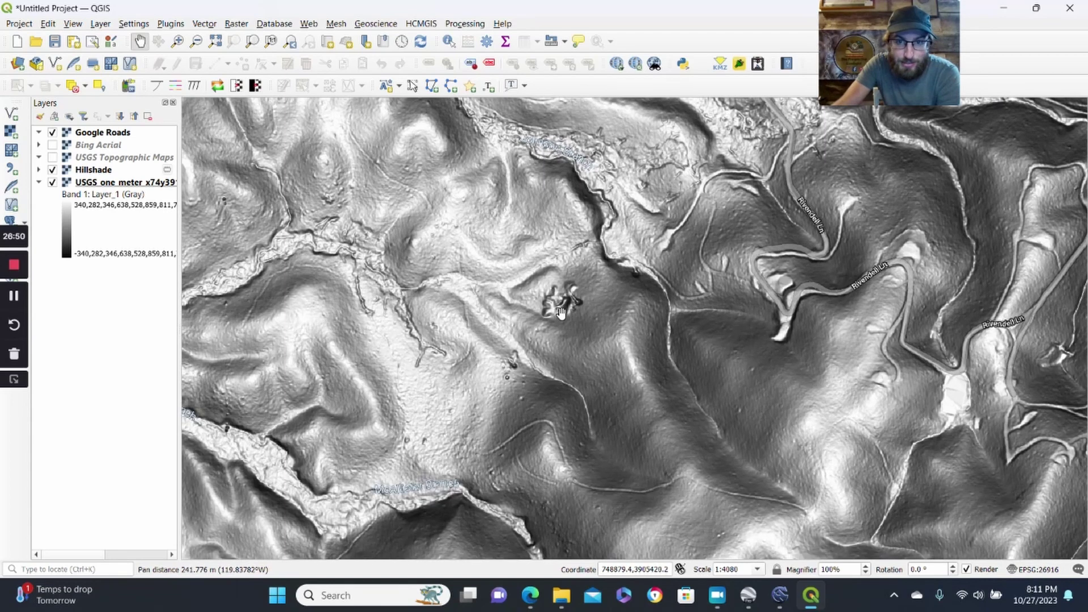
pyautogui.moveTo(597, 202); pyautogui.dragTo(529, 307)
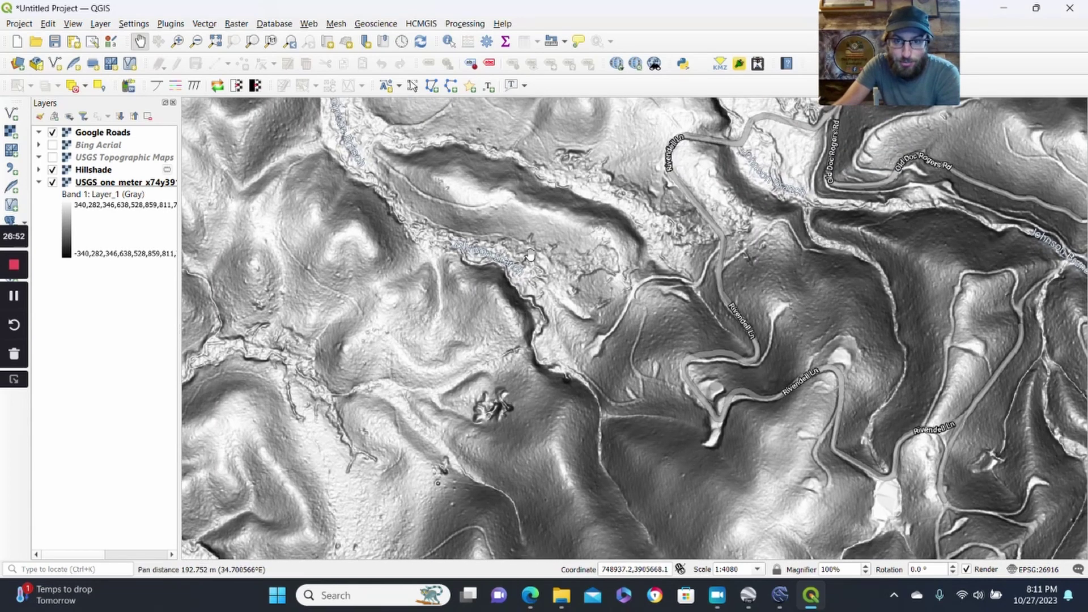
pyautogui.moveTo(701, 222); pyautogui.dragTo(639, 289)
pyautogui.moveTo(317, 275); pyautogui.dragTo(481, 348)
pyautogui.moveTo(382, 236); pyautogui.dragTo(558, 461)
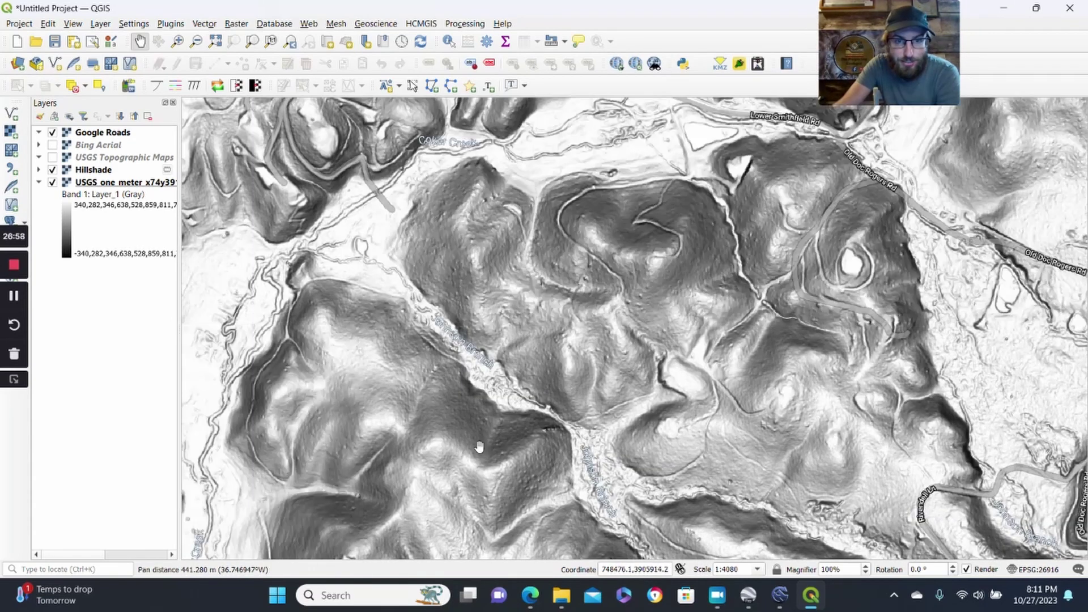
pyautogui.moveTo(443, 466); pyautogui.dragTo(556, 201)
pyautogui.moveTo(466, 391); pyautogui.dragTo(683, 396)
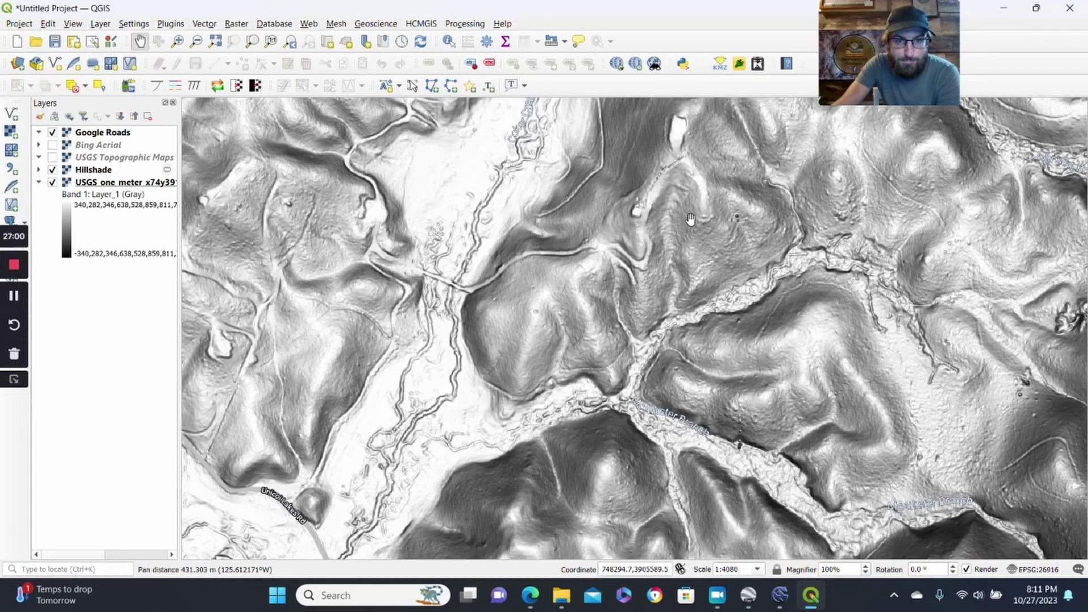
pyautogui.moveTo(657, 357); pyautogui.dragTo(612, 213)
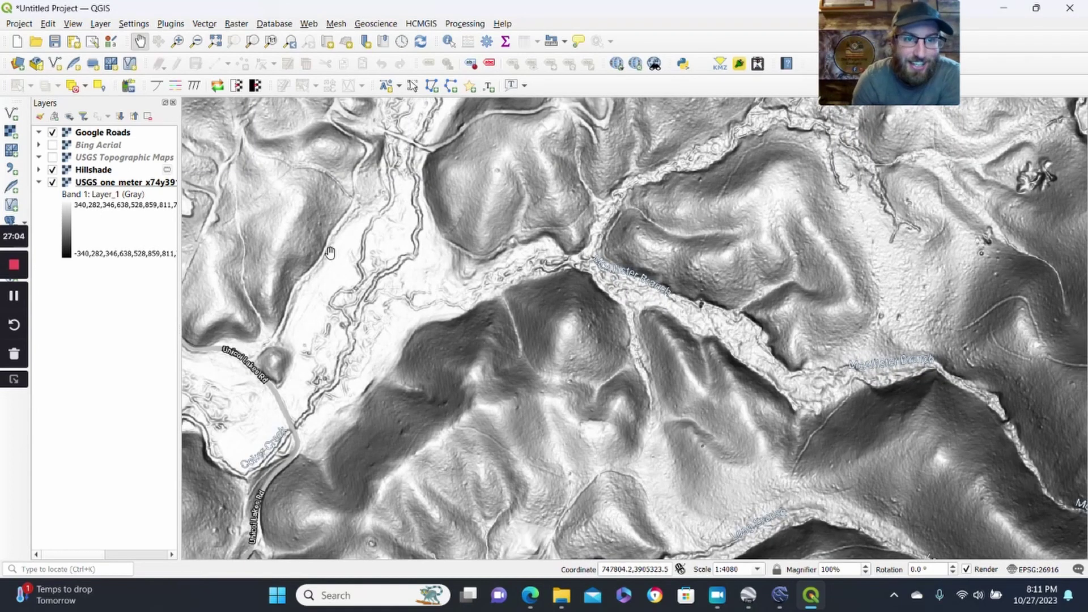
pyautogui.scroll(-1, 462, 260)
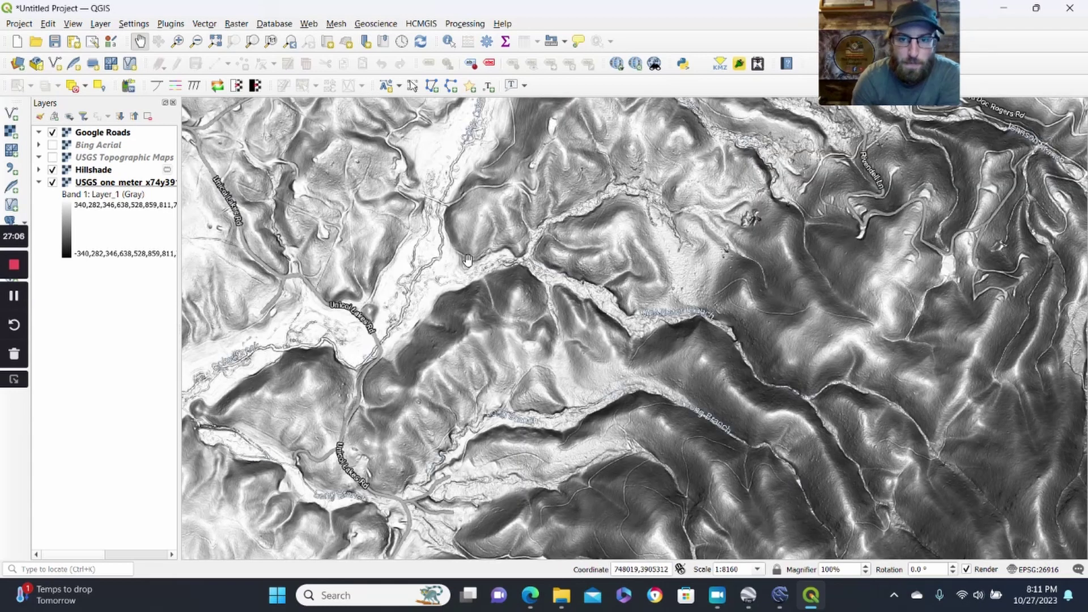
pyautogui.scroll(-3, 467, 259)
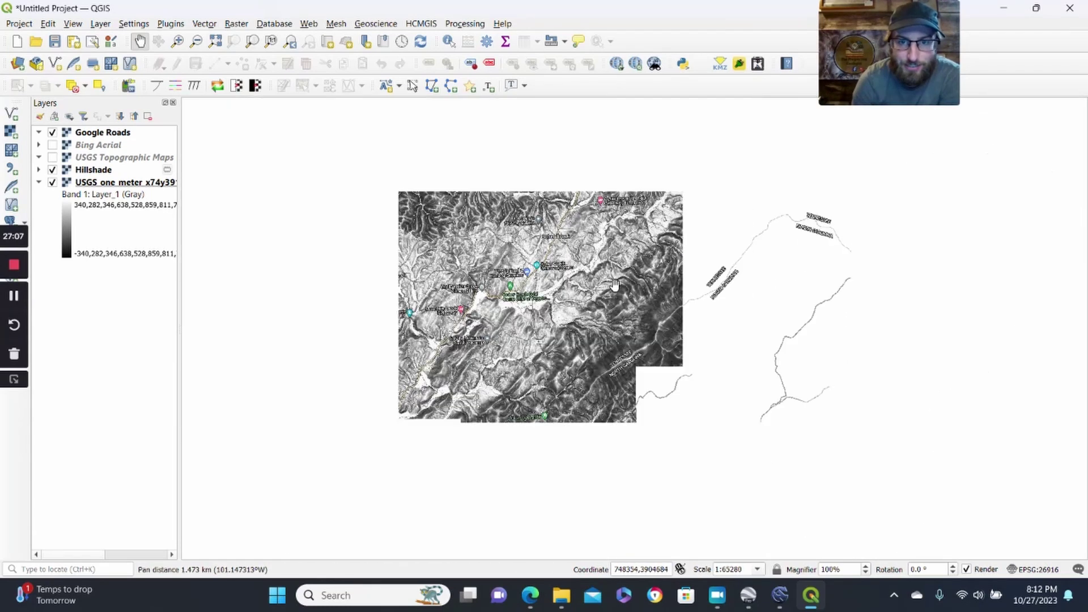
pyautogui.moveTo(467, 259); pyautogui.dragTo(588, 367)
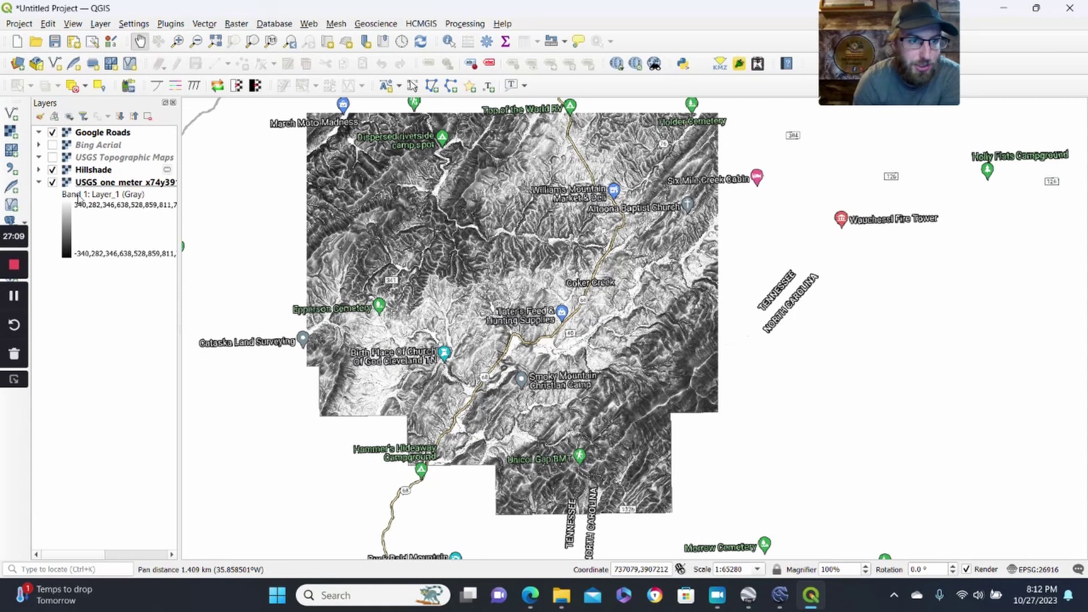
# Hide the Google Roads layer and remove the Hillshade layer from the project.
pyautogui.click(52, 170)
pyautogui.click(53, 132)
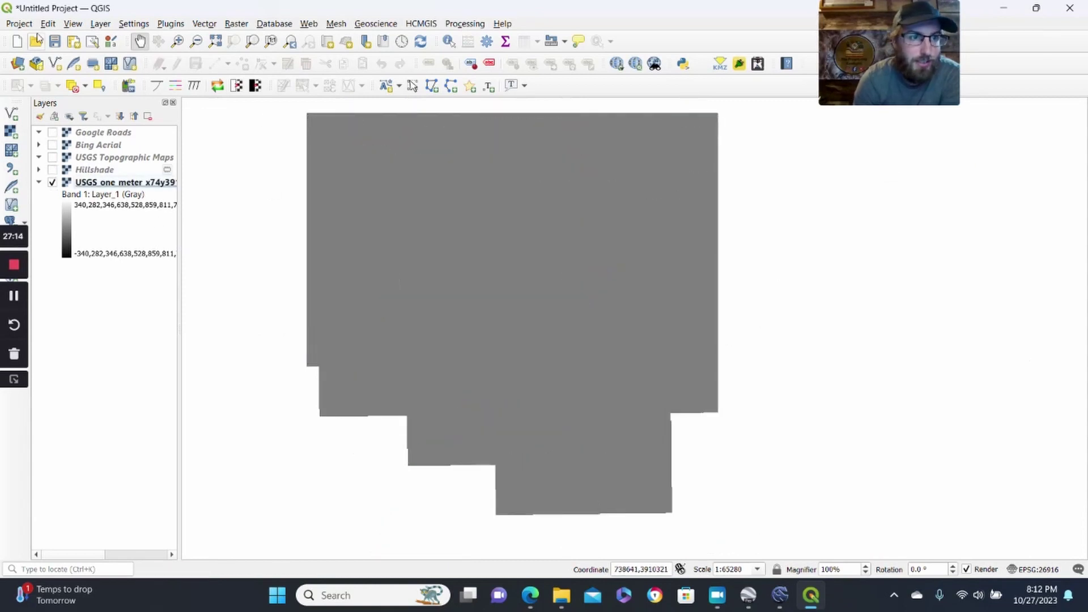
pyautogui.click(12, 132)
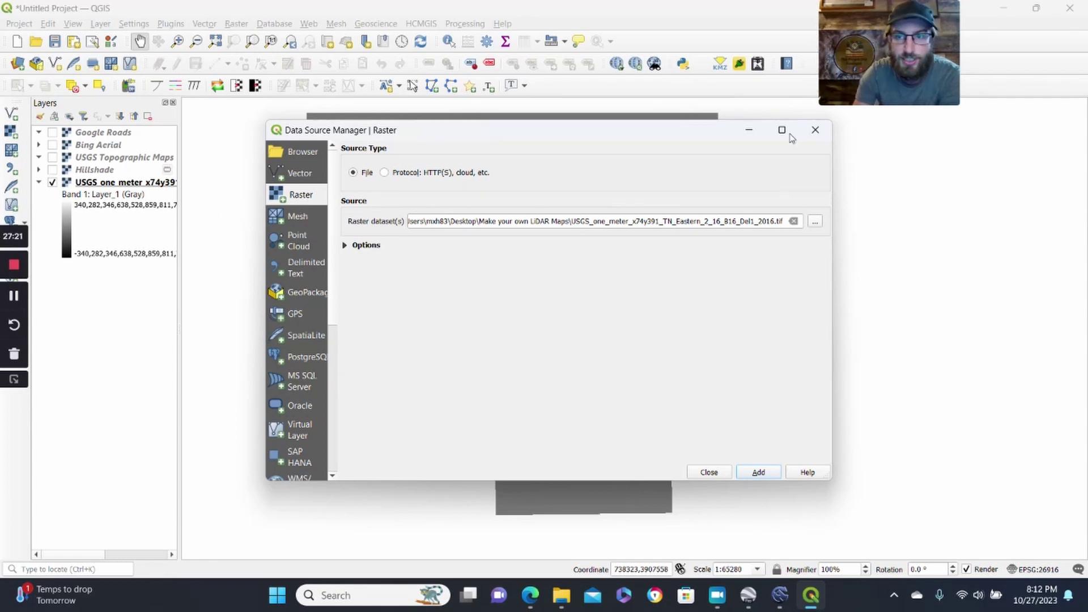
pyautogui.click(815, 130)
pyautogui.rightClick(102, 172)
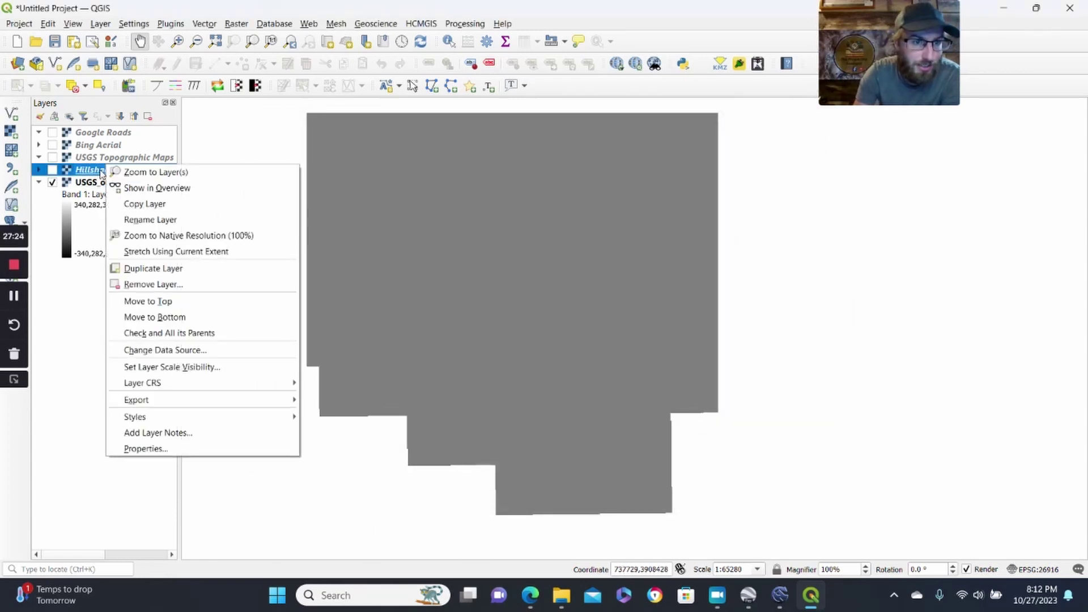
pyautogui.click(153, 284)
pyautogui.click(531, 309)
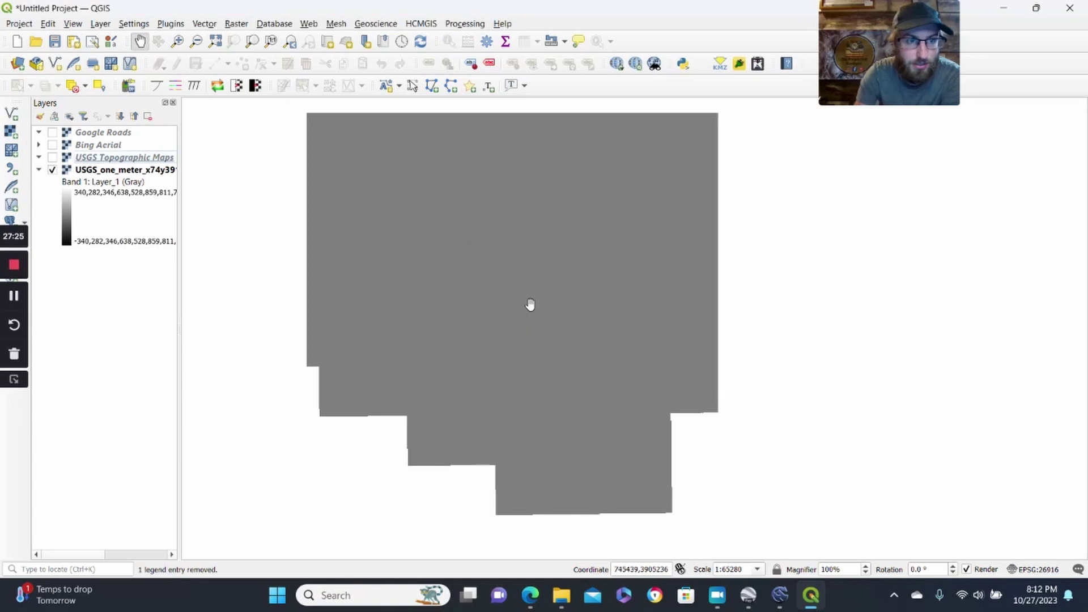
# Add the raster USGS_one_meter_x74y390_TN_27County_blk3_2015.tif and examine how its extent lies against the x74y391 tile.
pyautogui.click(12, 133)
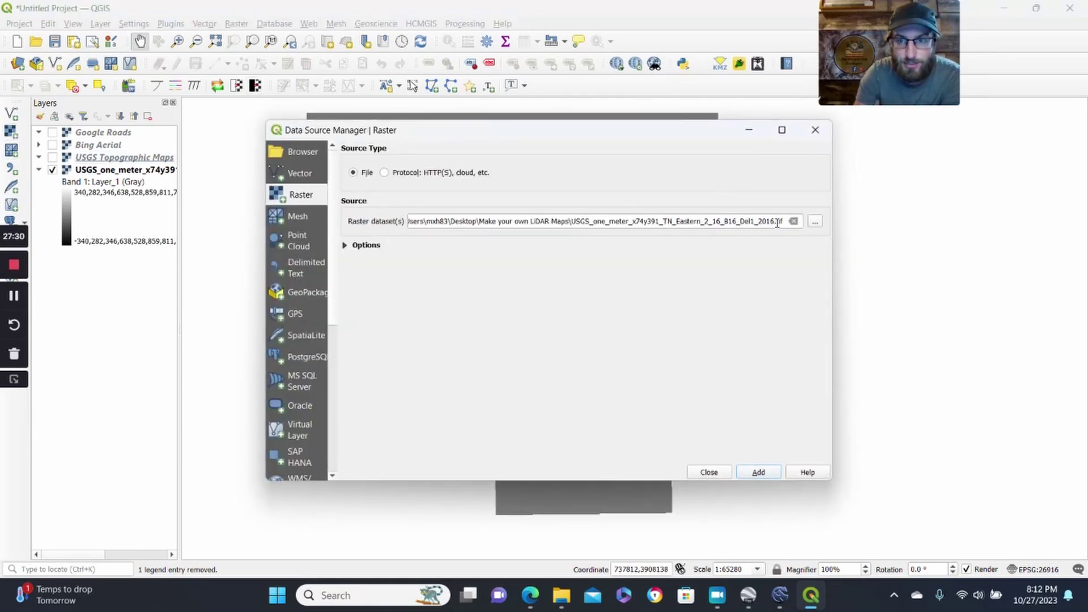
pyautogui.click(814, 222)
pyautogui.click(434, 279)
pyautogui.click(690, 456)
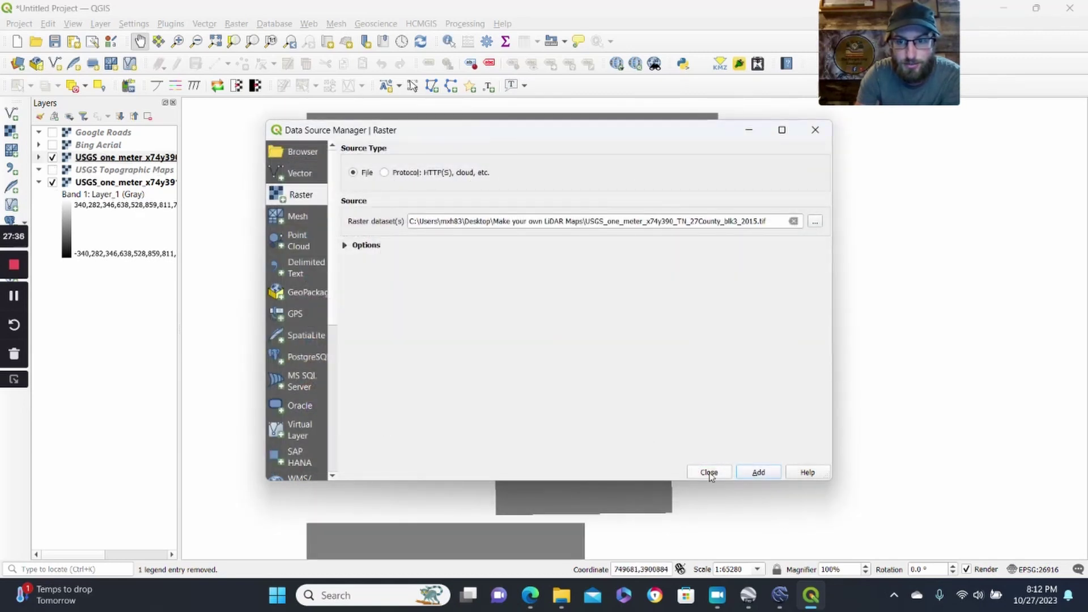
pyautogui.click(709, 472)
pyautogui.moveTo(694, 478); pyautogui.dragTo(700, 413)
pyautogui.scroll(-1, 699, 413)
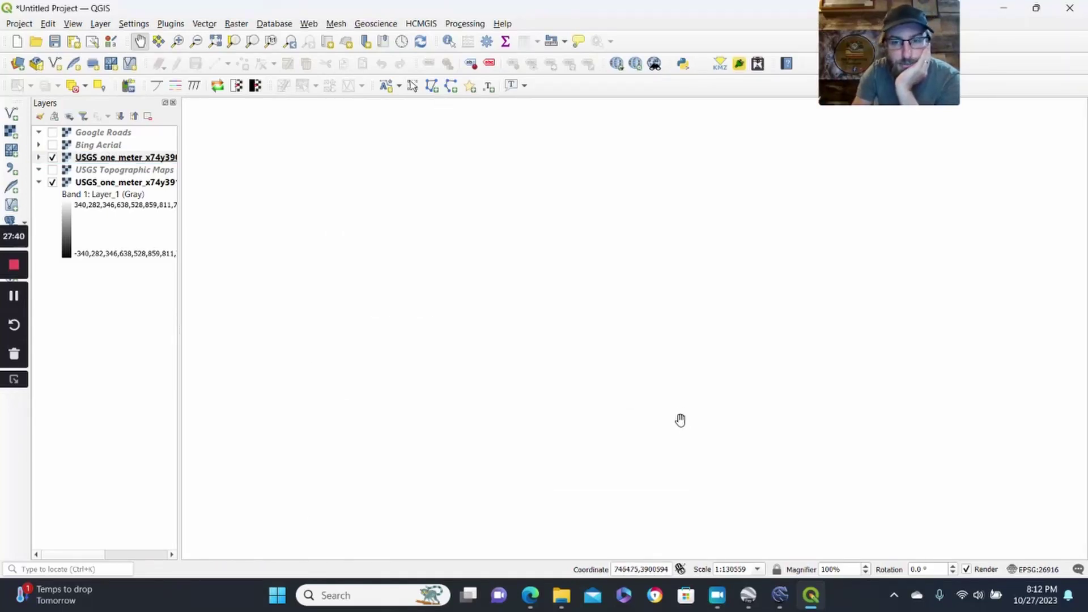
pyautogui.scroll(1, 681, 420)
pyautogui.moveTo(680, 420); pyautogui.dragTo(658, 301)
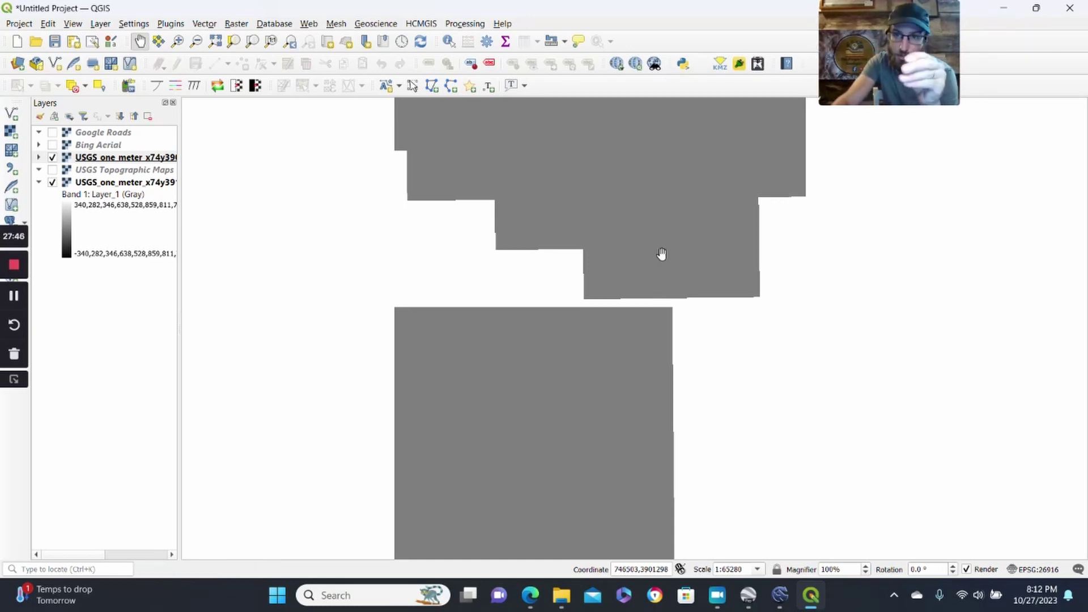
pyautogui.moveTo(660, 257); pyautogui.dragTo(671, 325)
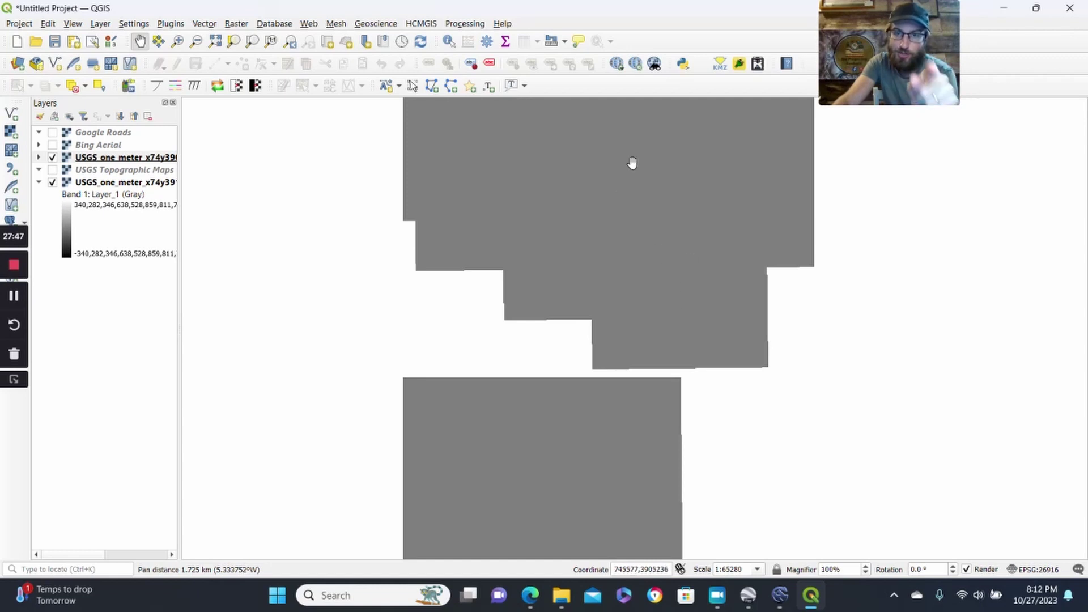
pyautogui.moveTo(555, 277); pyautogui.dragTo(551, 162)
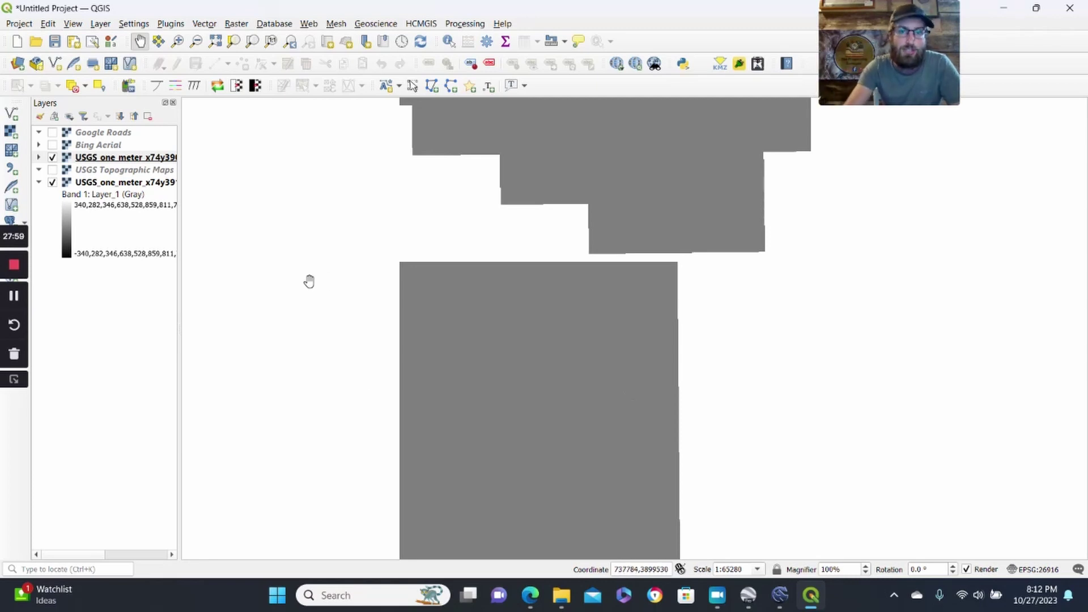
# Merge the USGS one-meter x74y390 and x74y391 rasters into one temporary raster layer.
pyautogui.click(236, 25)
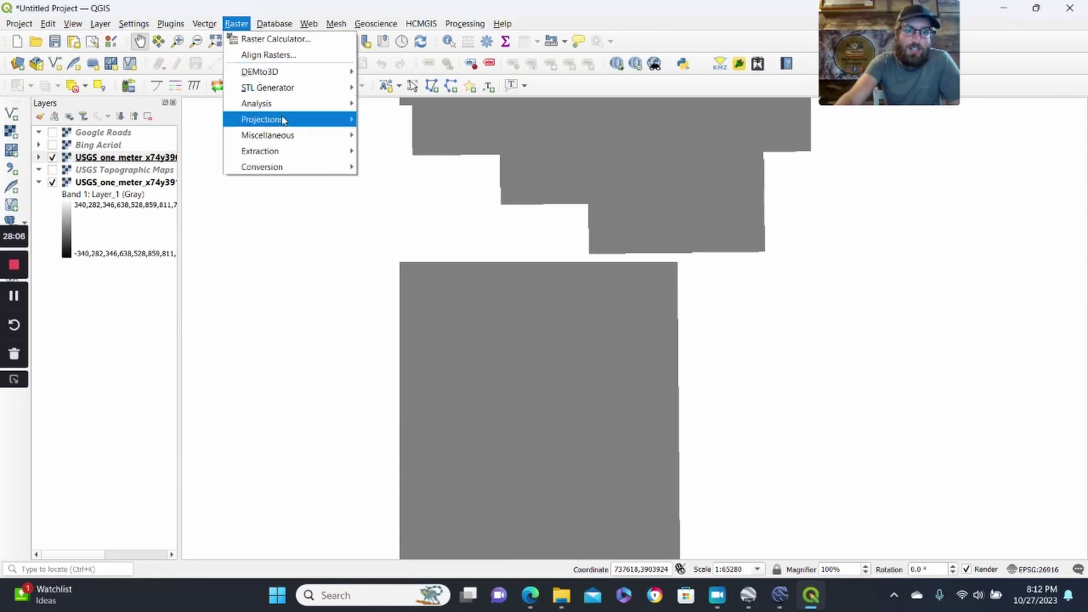
pyautogui.moveTo(298, 141)
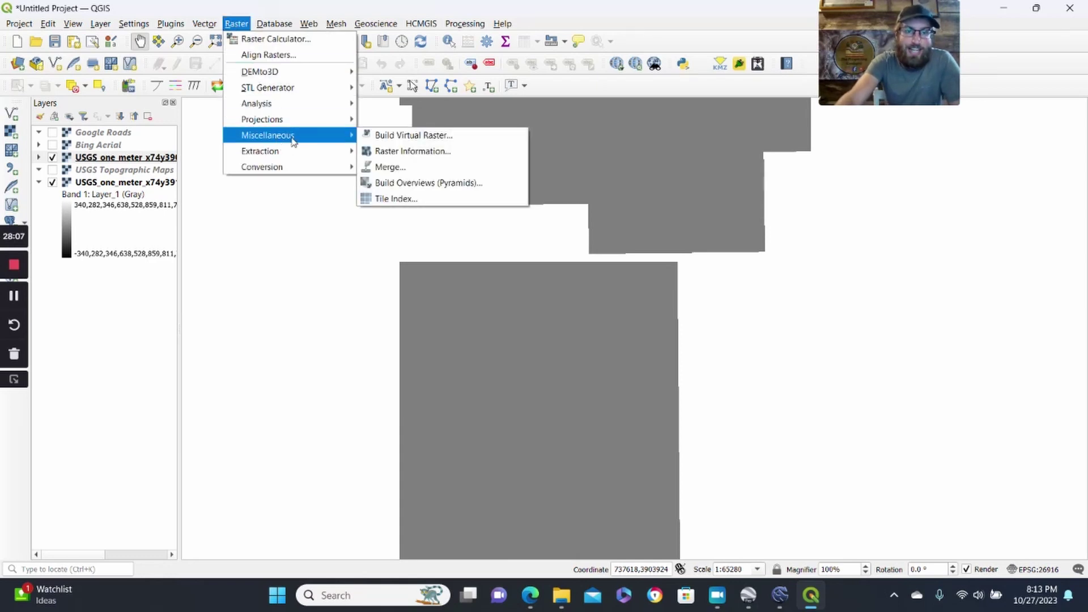
pyautogui.click(390, 167)
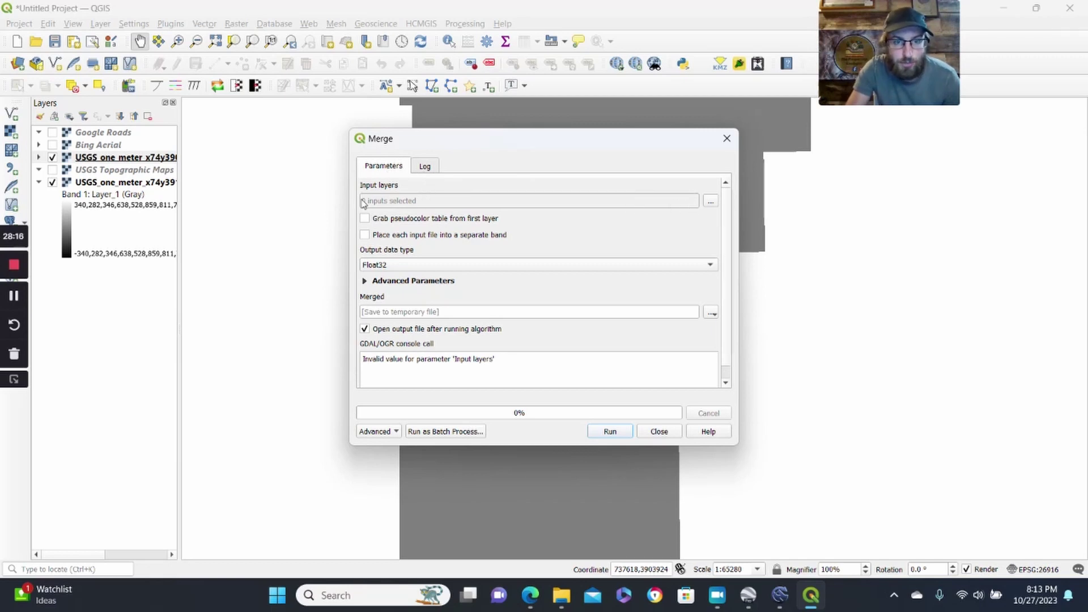
pyautogui.click(711, 203)
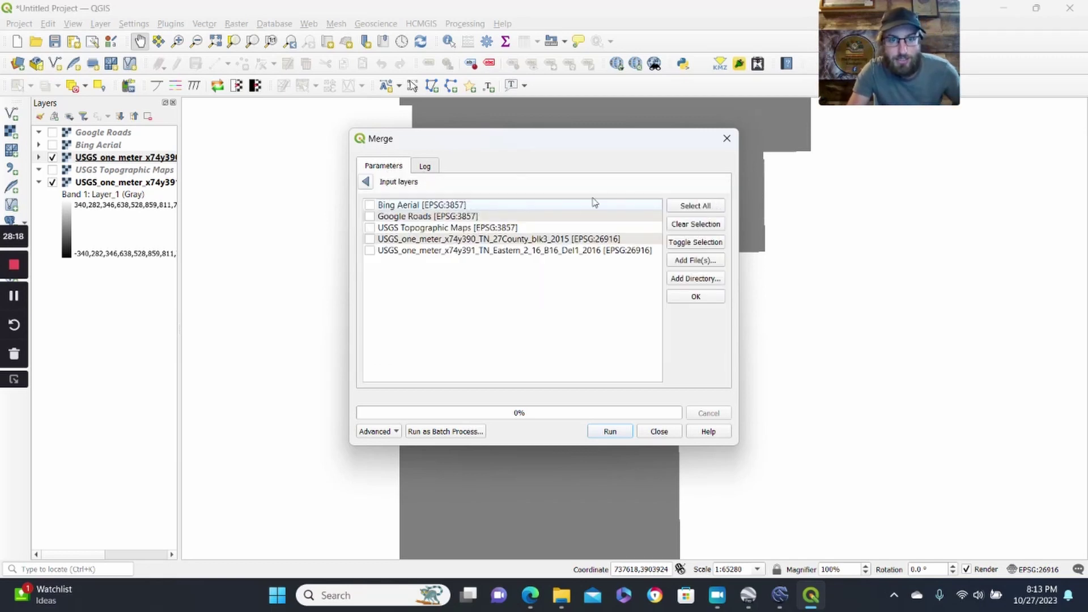
pyautogui.click(371, 242)
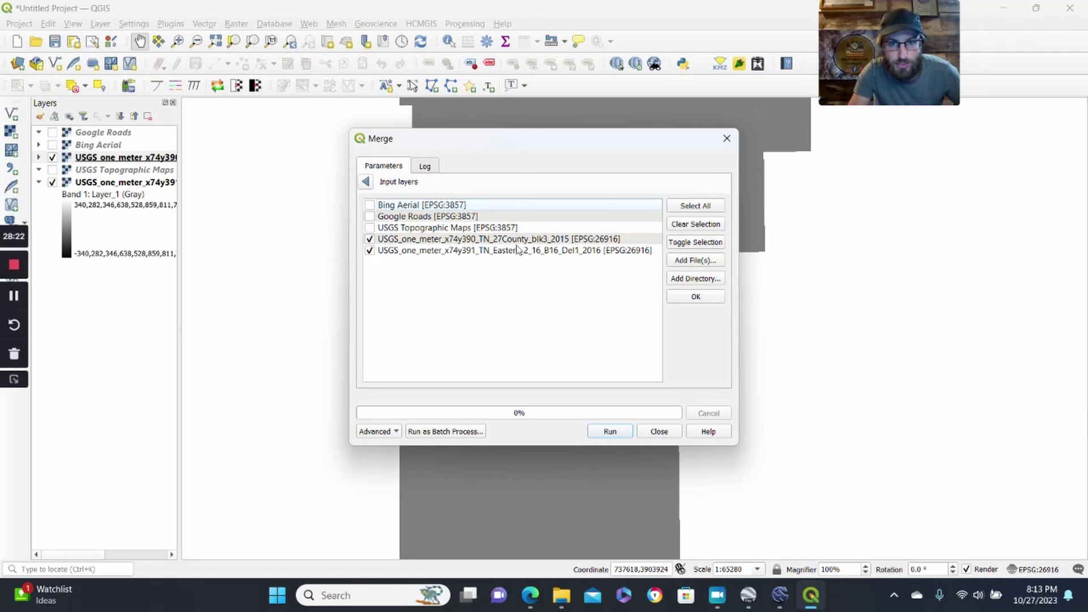
pyautogui.click(611, 432)
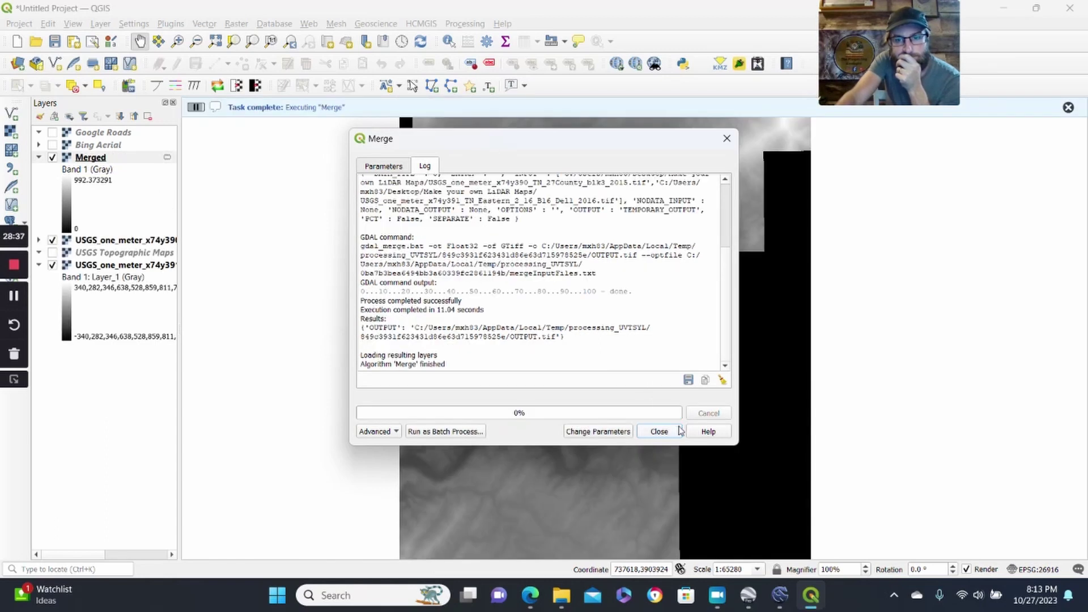
pyautogui.click(657, 430)
# Hide the two source USGS one-meter tile layers and check the Merged layer by switching it off and on.
pyautogui.moveTo(646, 240); pyautogui.dragTo(648, 420)
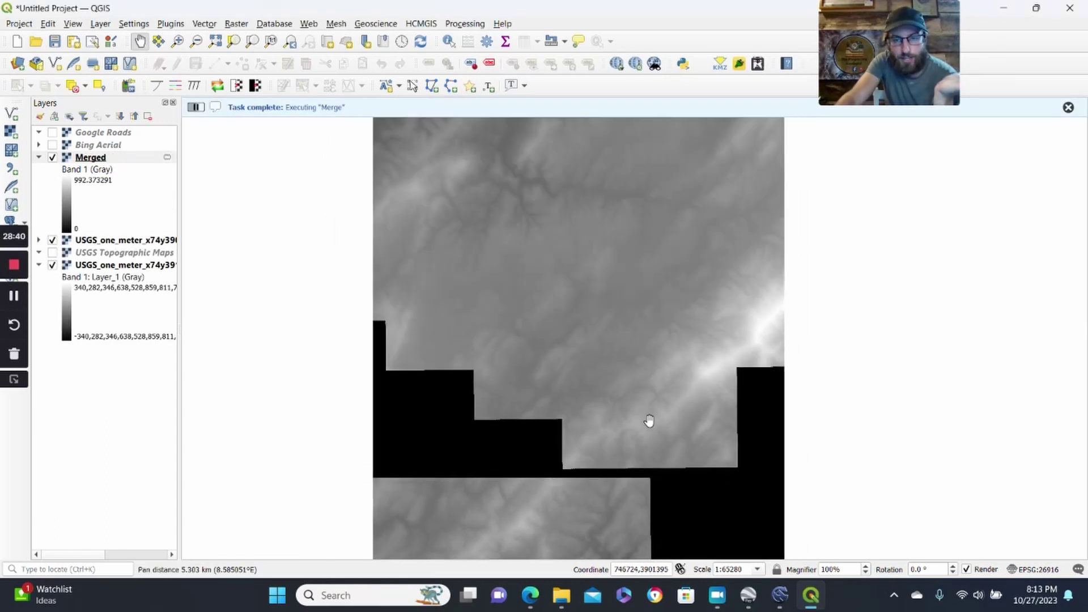
pyautogui.scroll(-1, 648, 431)
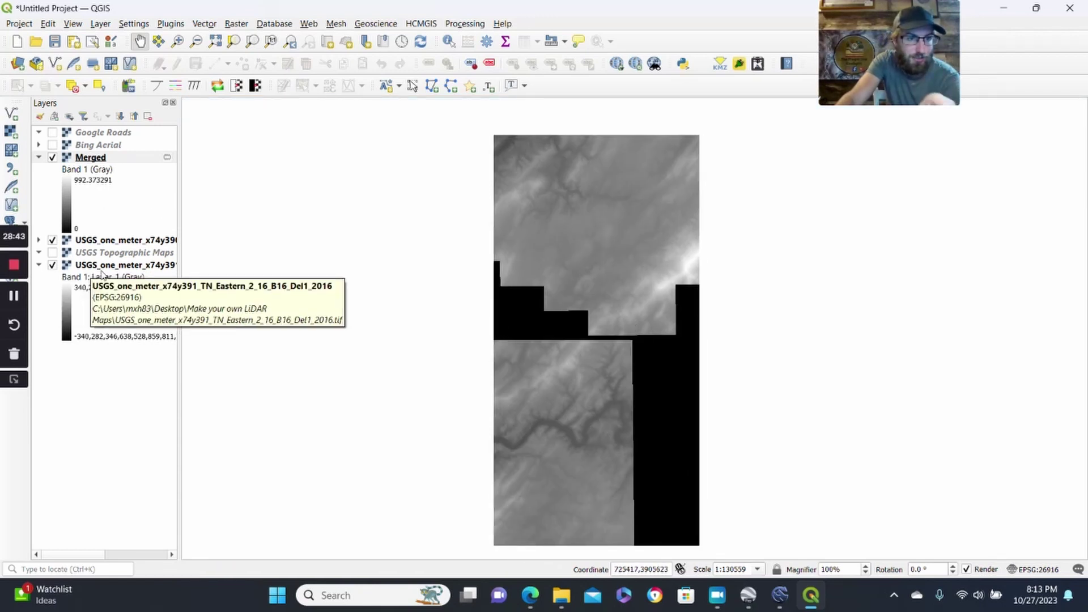
pyautogui.click(52, 239)
pyautogui.click(52, 264)
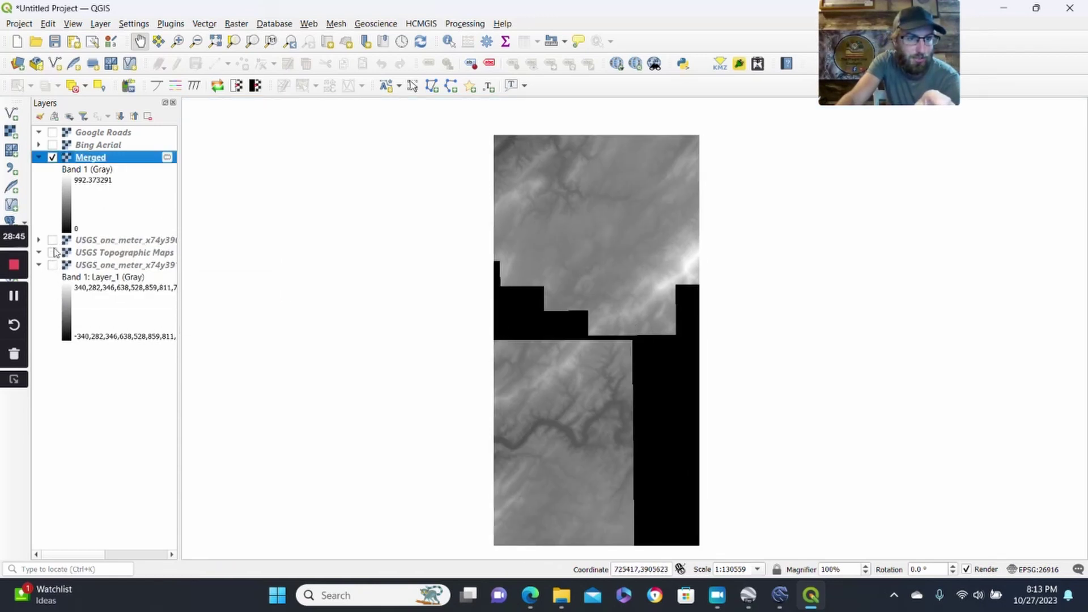
pyautogui.click(53, 157)
pyautogui.doubleClick(54, 159)
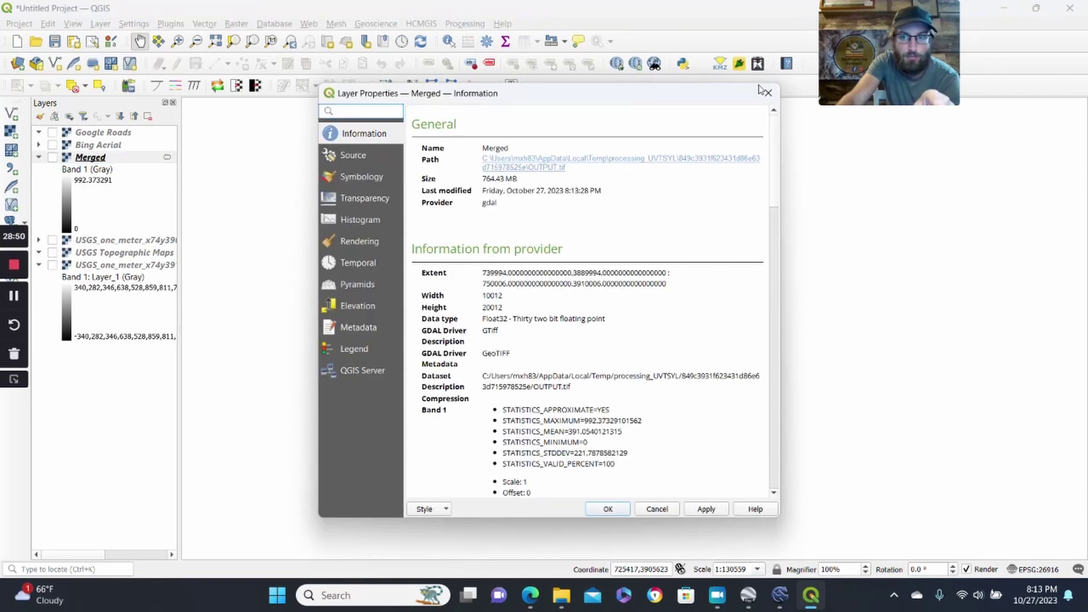
pyautogui.press('Escape')
pyautogui.click(52, 158)
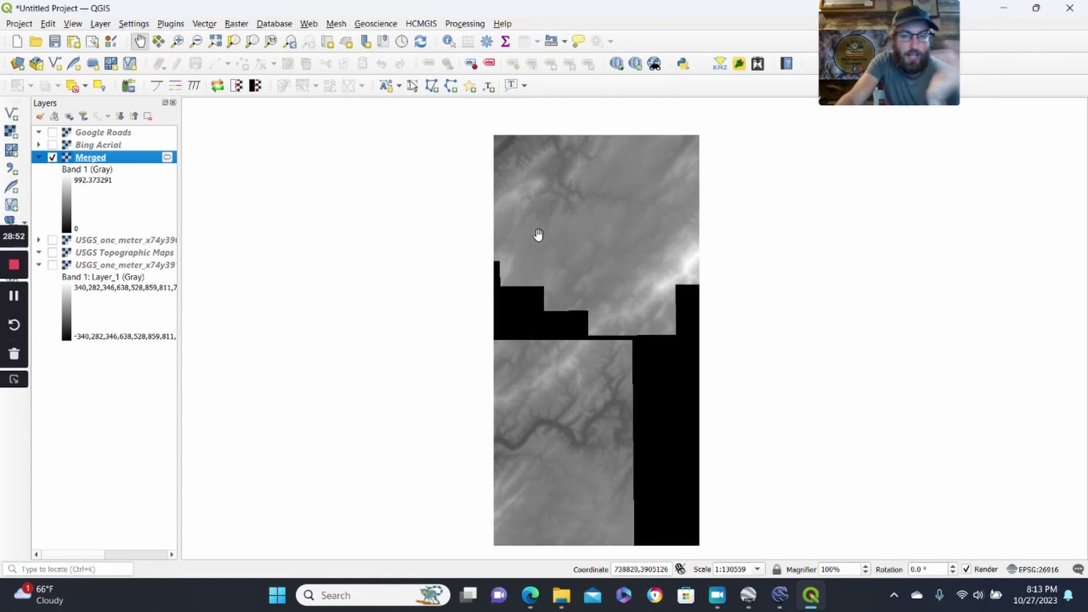
pyautogui.moveTo(642, 226); pyautogui.dragTo(620, 285)
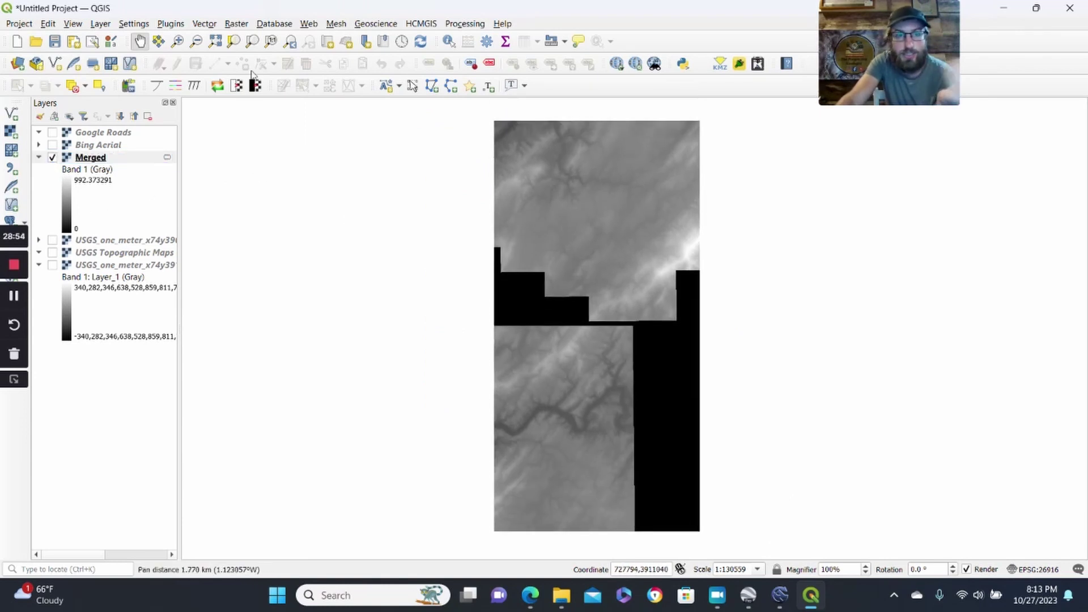
# Start the Hillshade analysis with the Merged raster as its input layer.
pyautogui.click(236, 23)
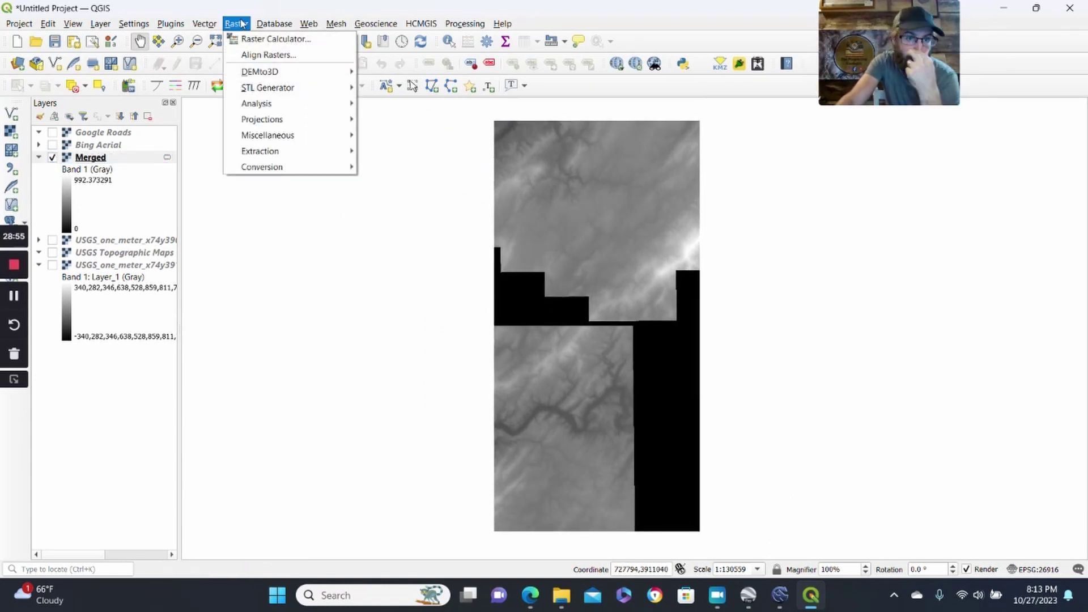
pyautogui.moveTo(276, 110)
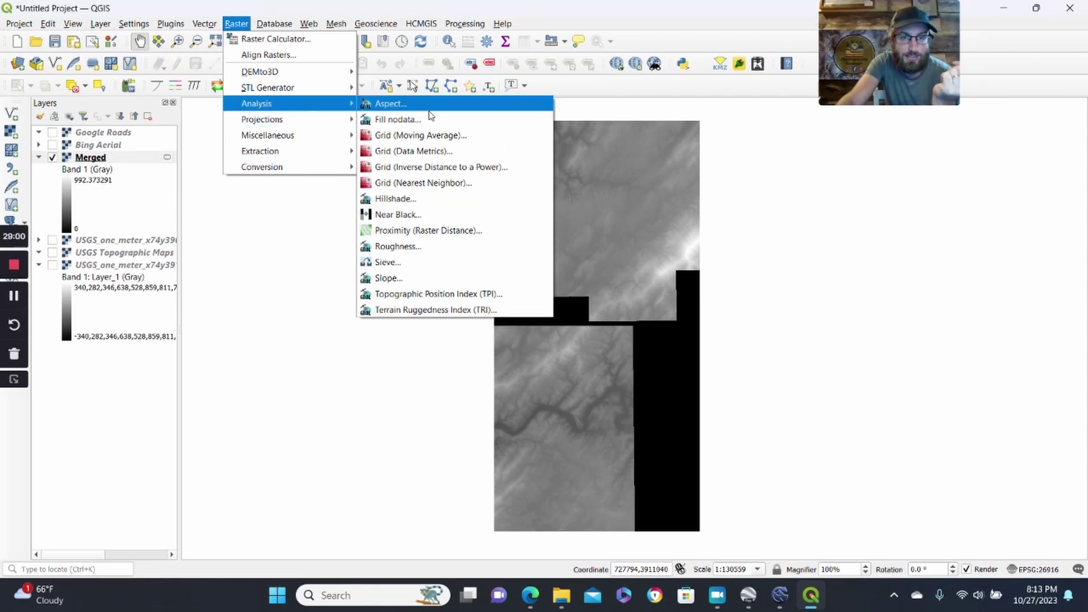
pyautogui.click(402, 201)
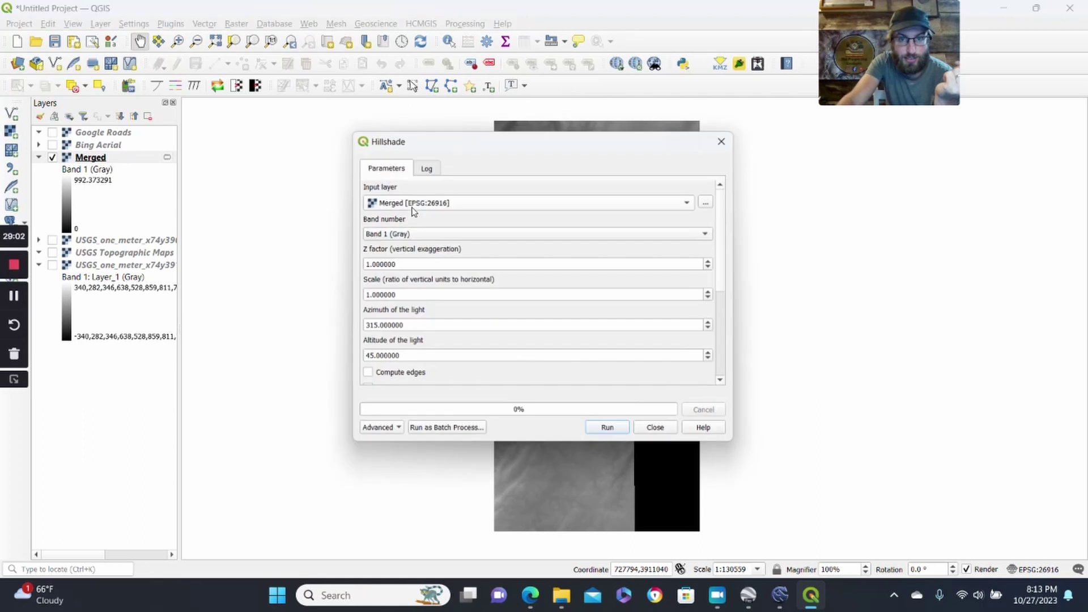
pyautogui.click(693, 202)
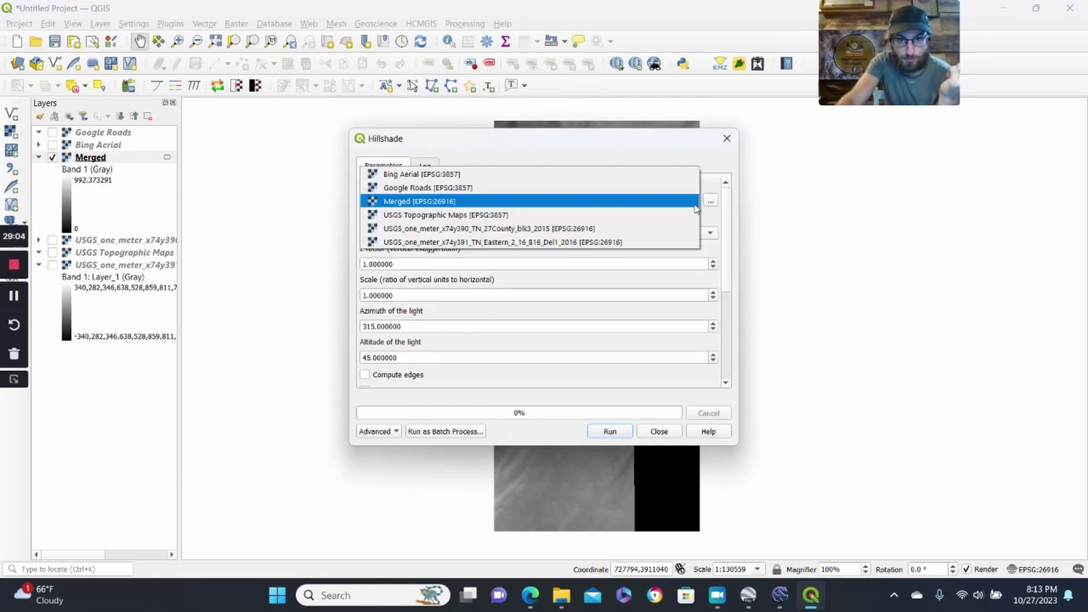
pyautogui.click(402, 202)
# Set the hillshade's Z factor to 5 and the light altitude to 90, and run it on the Merged raster.
pyautogui.click(391, 264)
pyautogui.click(414, 265)
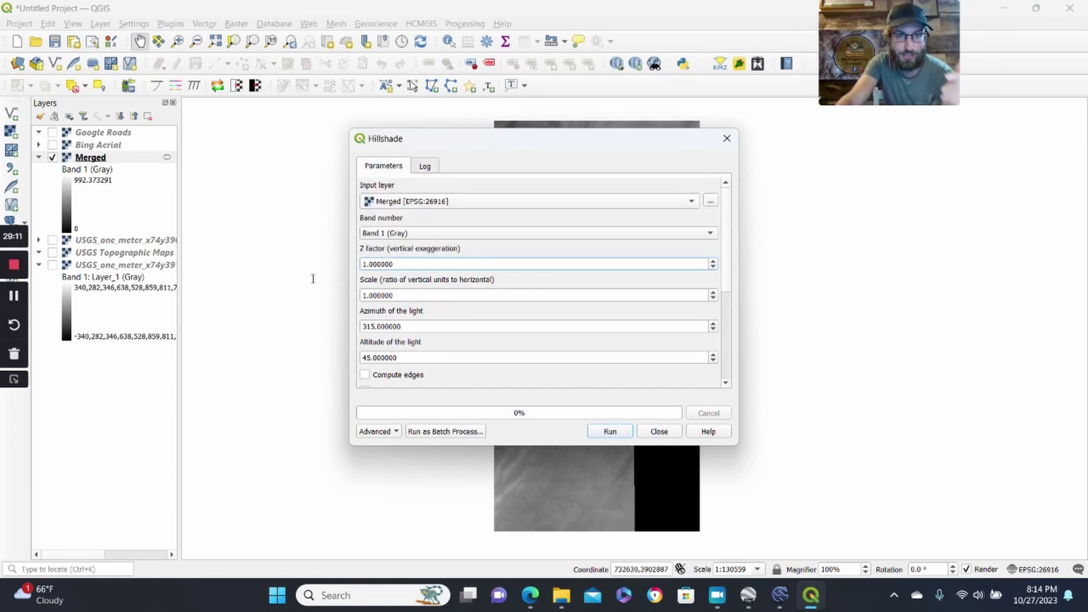
pyautogui.moveTo(396, 265); pyautogui.dragTo(357, 269)
pyautogui.write('5')
pyautogui.moveTo(400, 357); pyautogui.dragTo(357, 358)
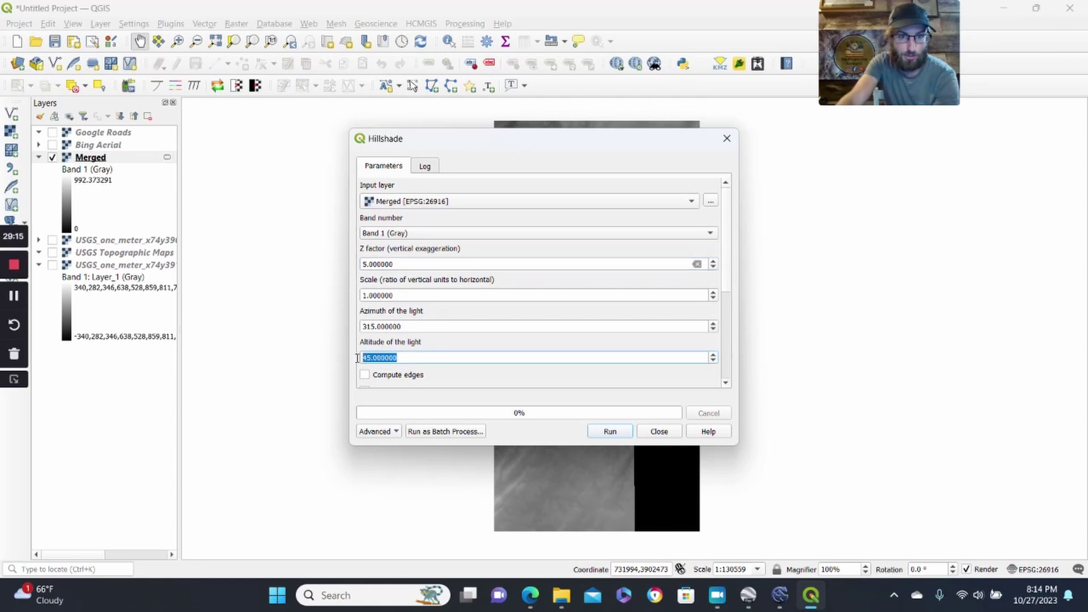
pyautogui.write('90')
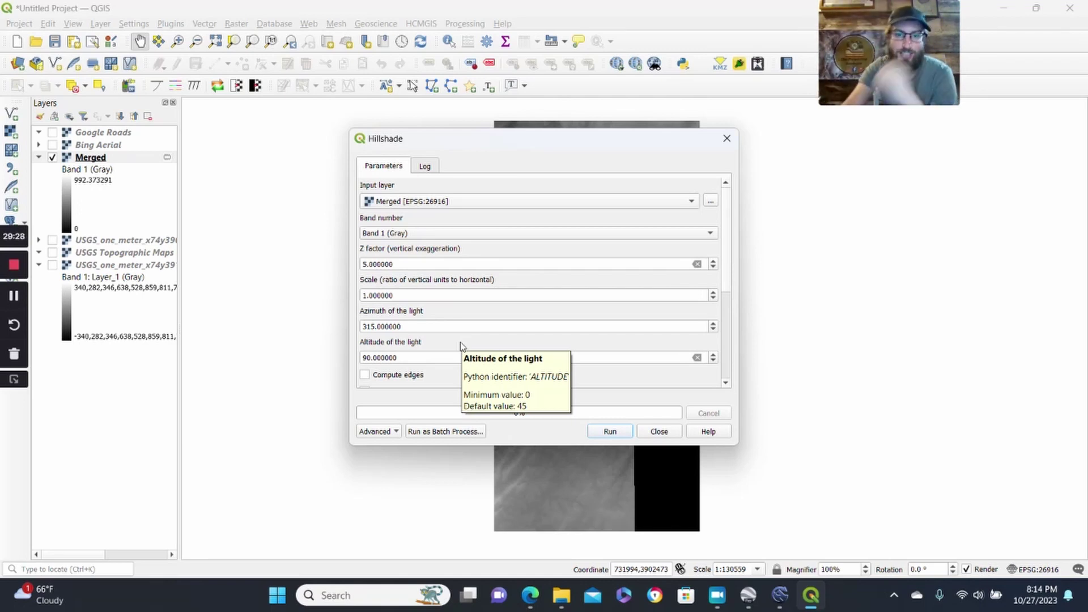
pyautogui.scroll(-1, 550, 344)
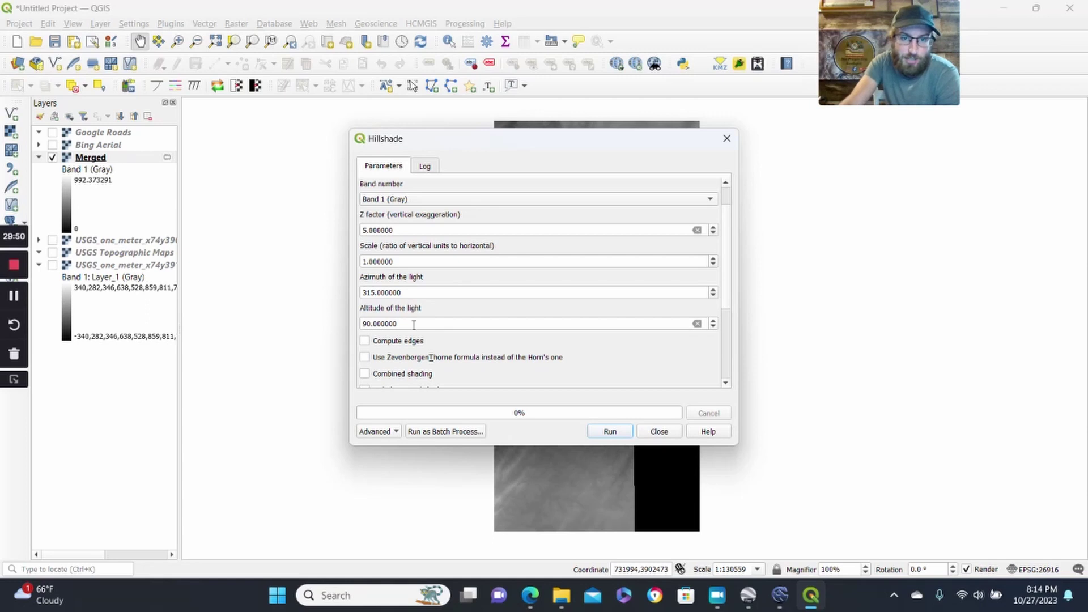
pyautogui.click(627, 432)
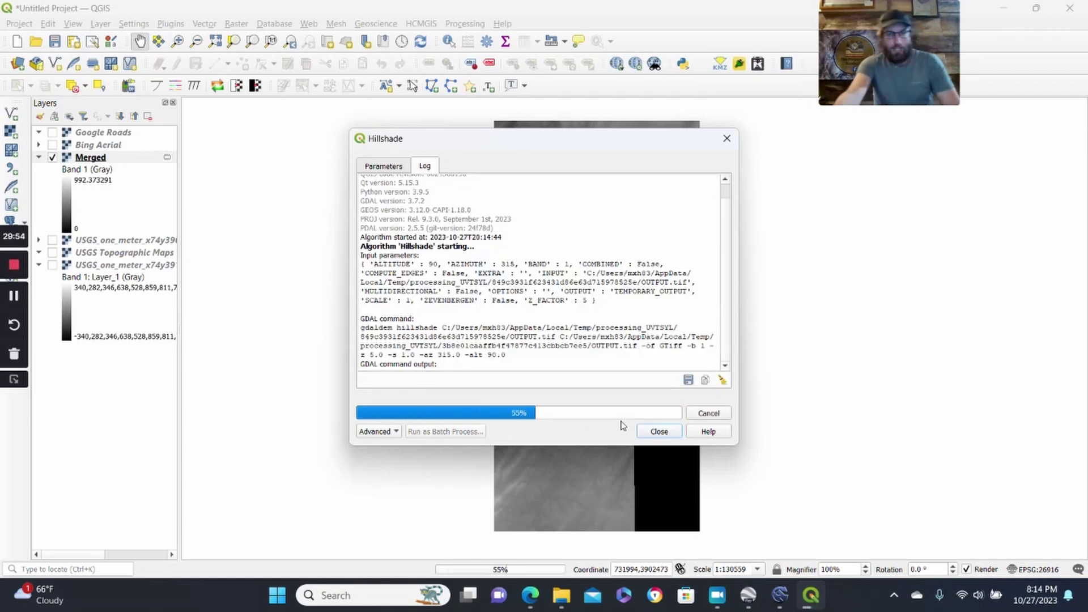
pyautogui.click(659, 431)
# Examine the new hillshade up close along the river and across the ridges and valleys of the southern tile.
pyautogui.scroll(2, 576, 410)
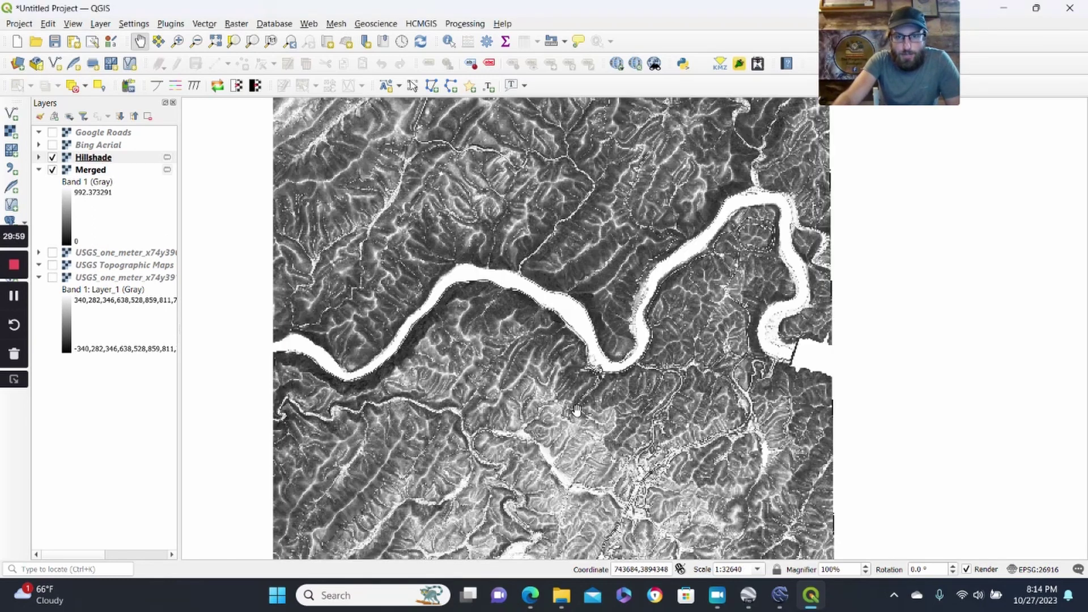
pyautogui.scroll(1, 630, 299)
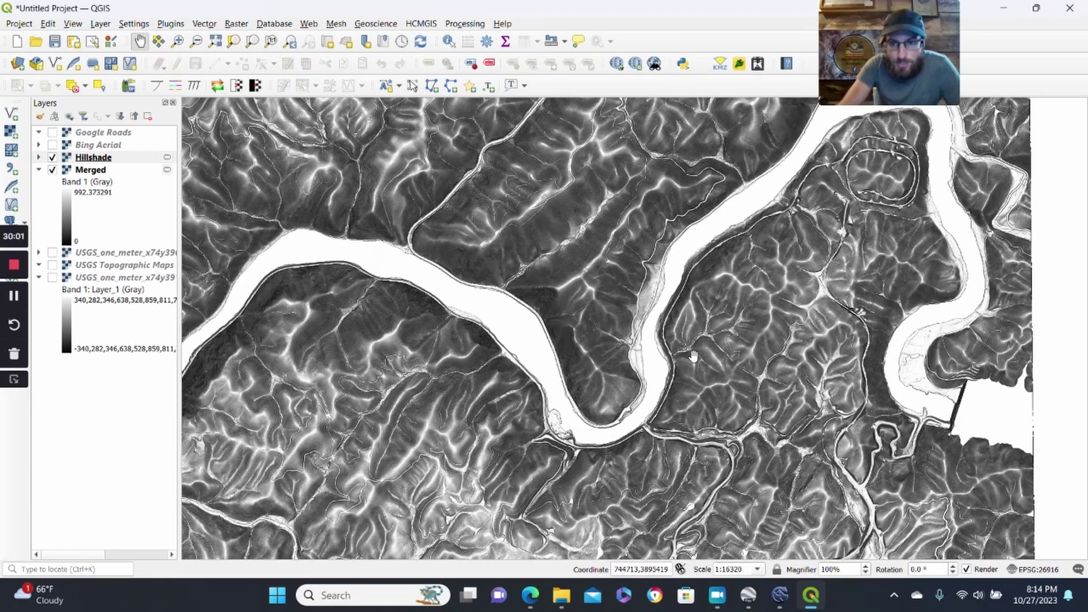
pyautogui.moveTo(766, 472); pyautogui.dragTo(611, 382)
pyautogui.scroll(1, 610, 382)
pyautogui.moveTo(745, 419); pyautogui.dragTo(583, 377)
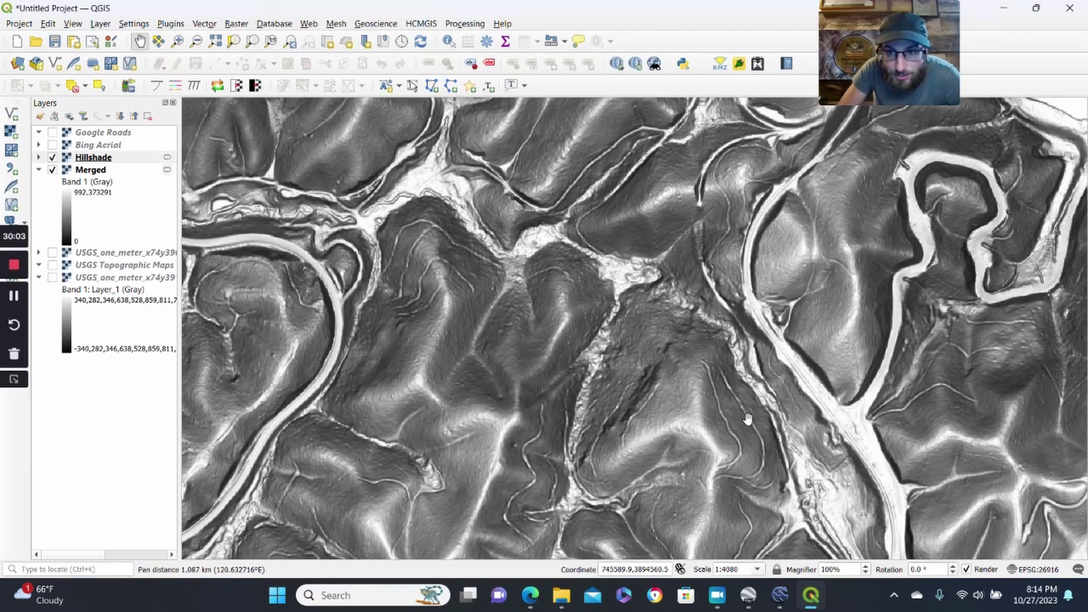
pyautogui.scroll(1, 583, 376)
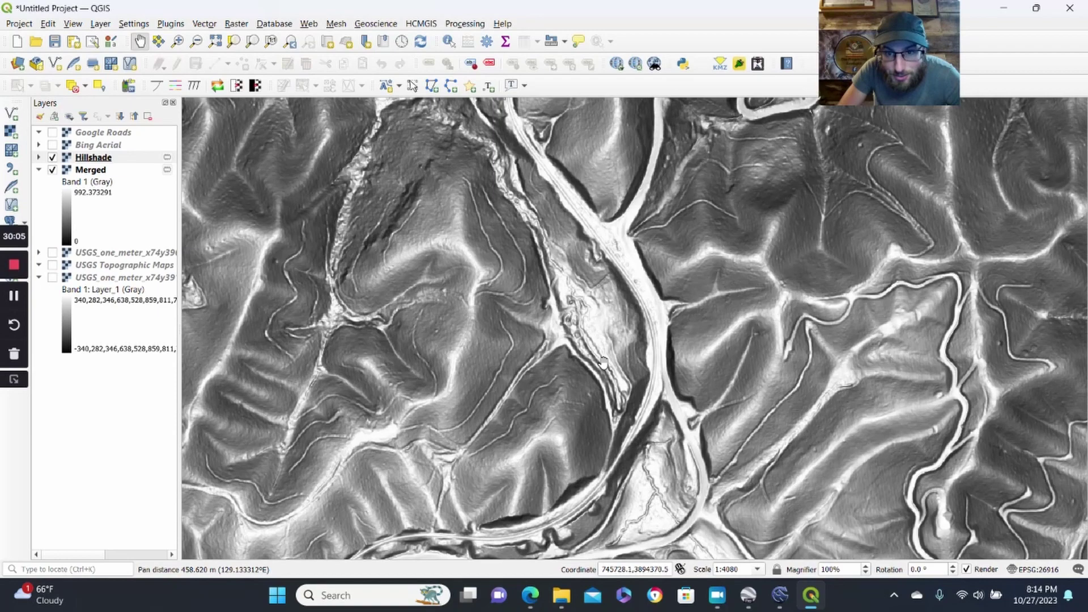
pyautogui.scroll(-1, 597, 343)
pyautogui.moveTo(583, 385); pyautogui.dragTo(683, 241)
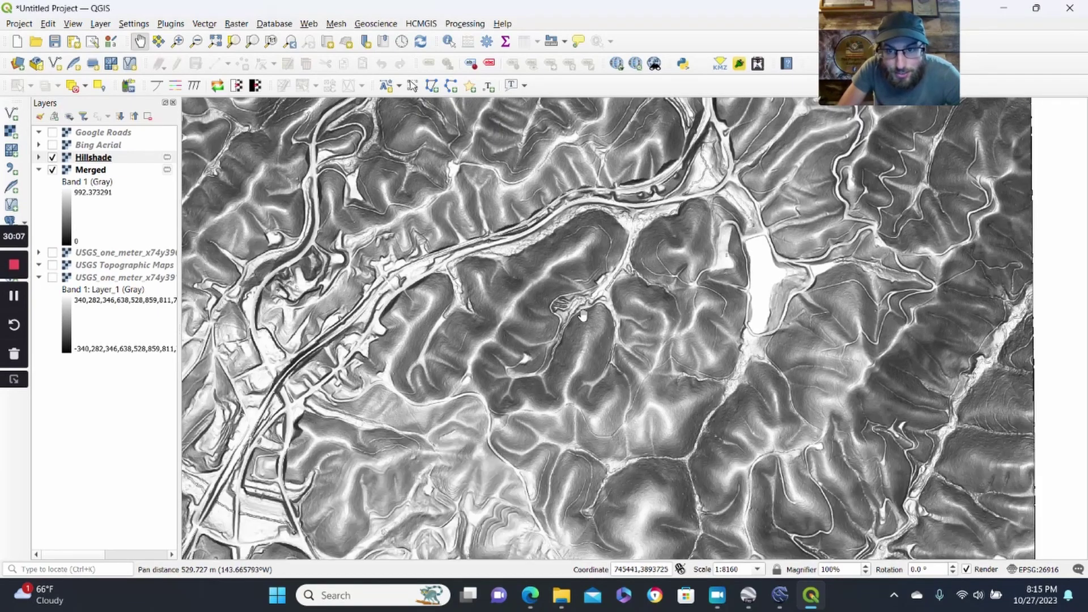
pyautogui.moveTo(581, 316); pyautogui.dragTo(752, 418)
pyautogui.moveTo(603, 196); pyautogui.dragTo(496, 551)
pyautogui.moveTo(631, 208); pyautogui.dragTo(554, 497)
pyautogui.moveTo(492, 234); pyautogui.dragTo(737, 544)
pyautogui.moveTo(882, 316); pyautogui.dragTo(456, 348)
pyautogui.moveTo(683, 362); pyautogui.dragTo(491, 319)
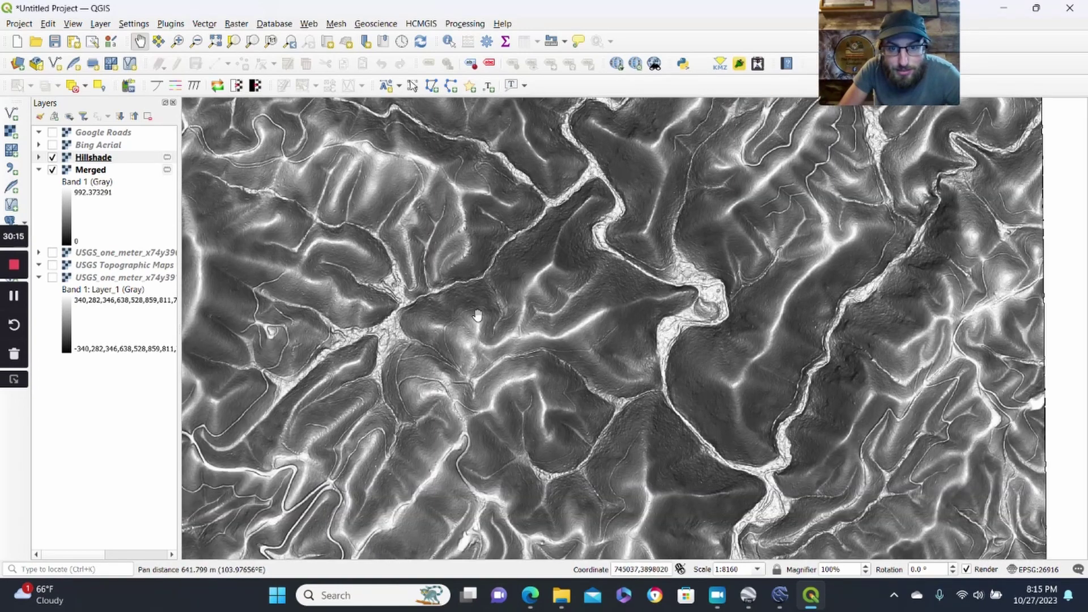
pyautogui.scroll(1, 473, 329)
pyautogui.scroll(-1, 765, 248)
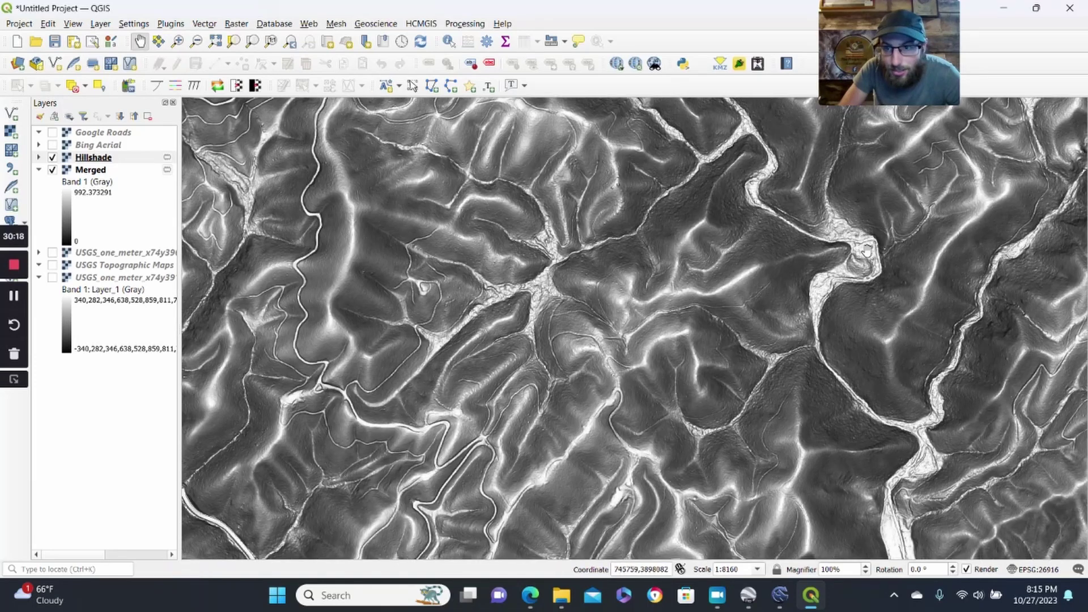
# Examine the hillshade on both sides of the data gap between the two merged tiles.
pyautogui.moveTo(771, 249); pyautogui.dragTo(445, 432)
pyautogui.moveTo(558, 248); pyautogui.dragTo(617, 267)
pyautogui.moveTo(595, 306); pyautogui.dragTo(702, 425)
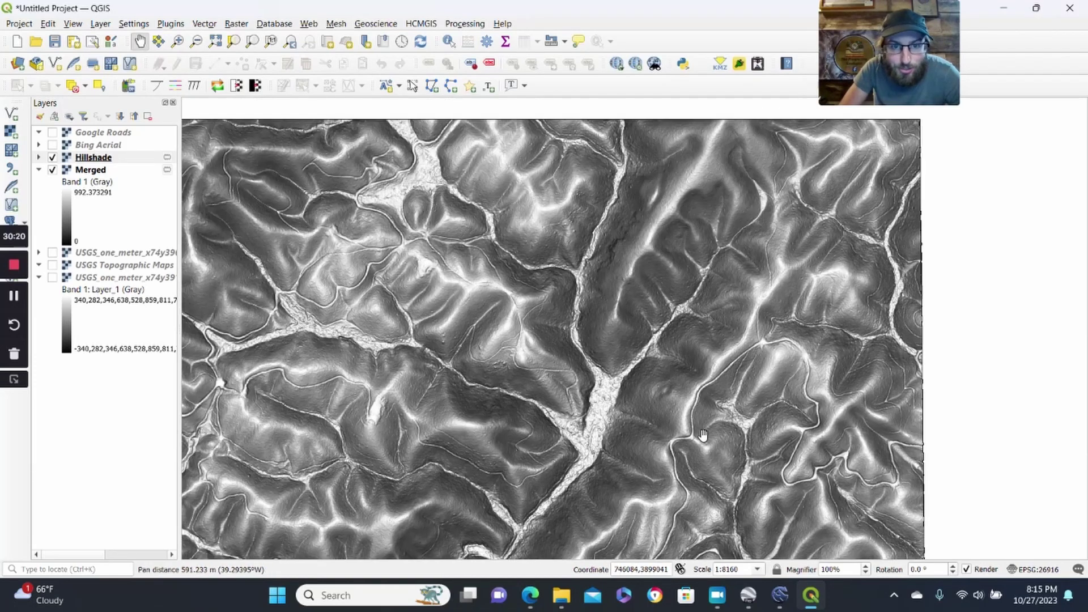
pyautogui.moveTo(665, 237); pyautogui.dragTo(557, 479)
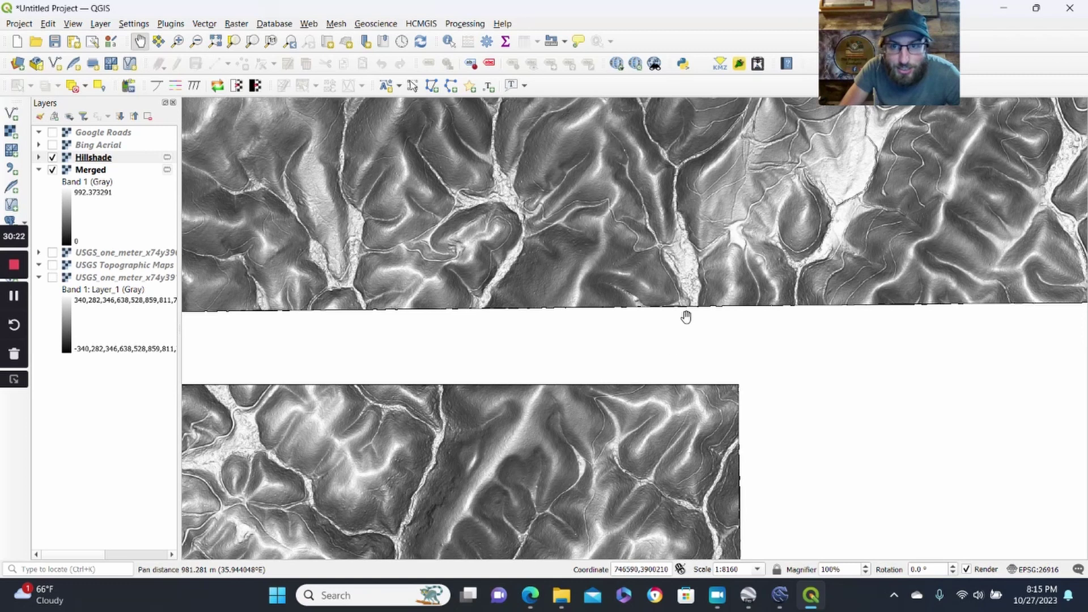
pyautogui.moveTo(687, 318); pyautogui.dragTo(573, 467)
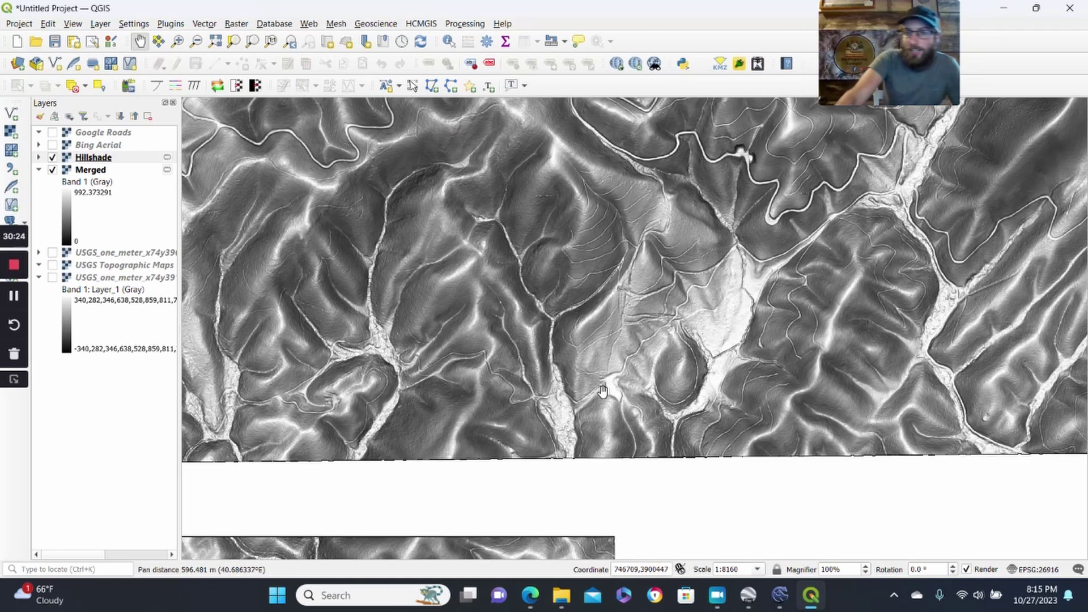
pyautogui.moveTo(534, 437); pyautogui.dragTo(759, 268)
pyautogui.scroll(1, 306, 471)
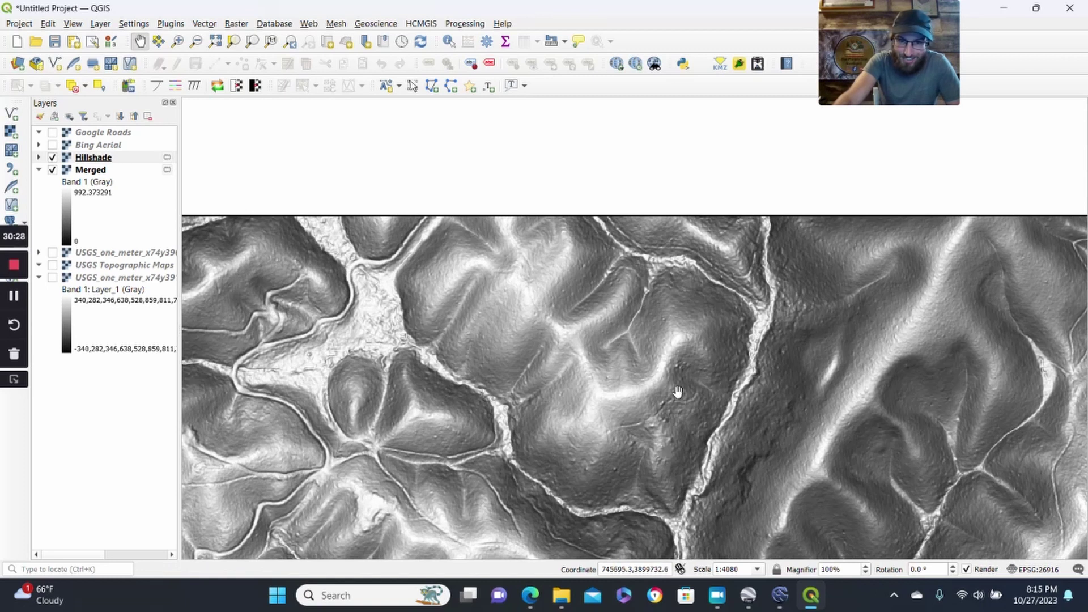
pyautogui.moveTo(665, 403); pyautogui.dragTo(389, 311)
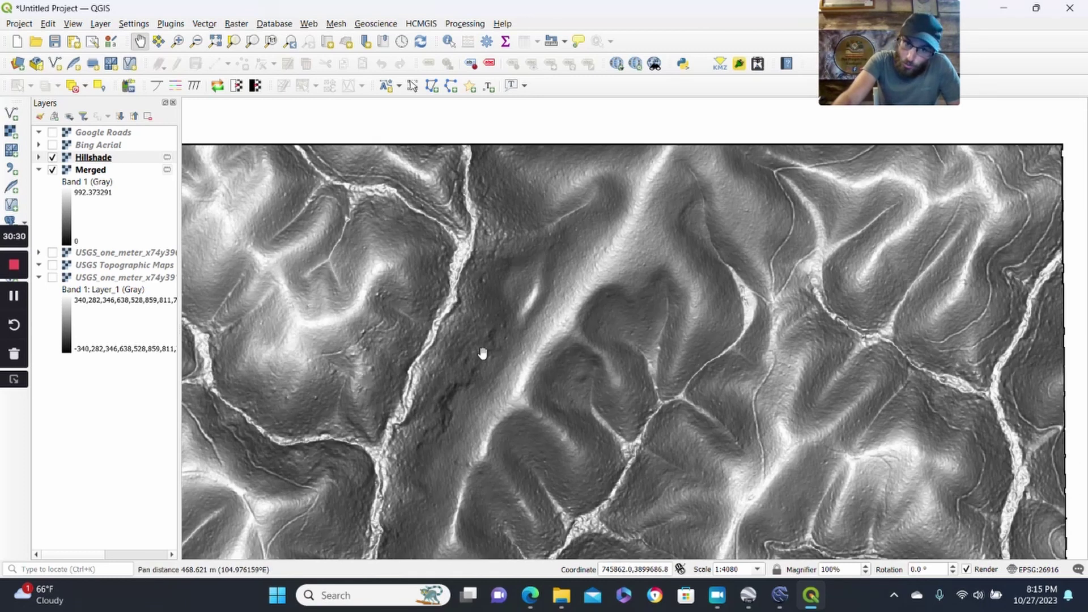
pyautogui.moveTo(522, 275); pyautogui.dragTo(249, 266)
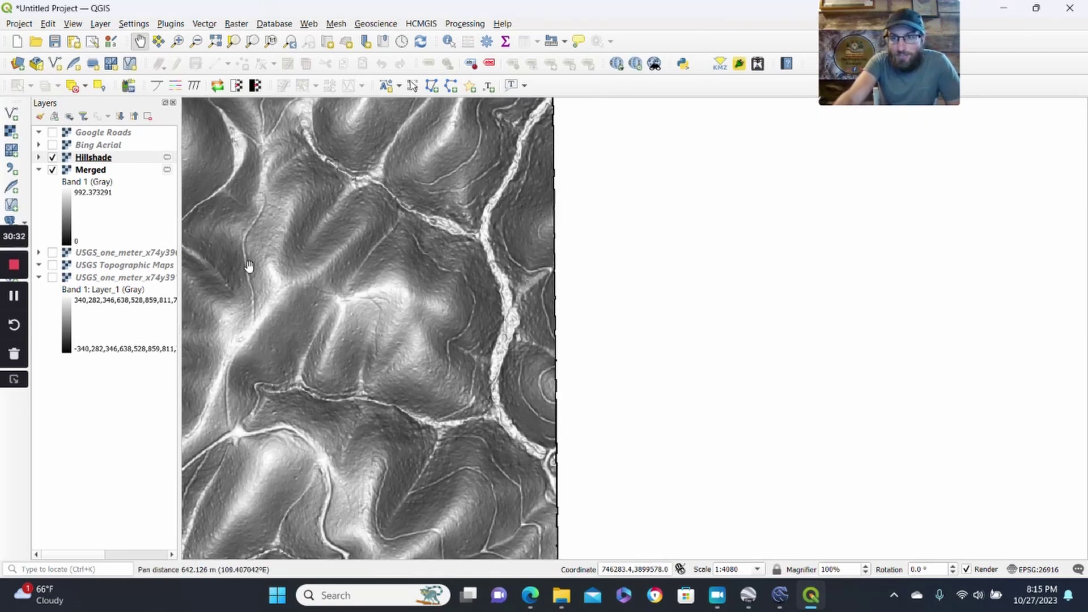
pyautogui.moveTo(568, 174); pyautogui.dragTo(439, 382)
# Examine the terrain detail in the northern tile's hillshade, near its eastern edge and across the wider area.
pyautogui.scroll(-1, 589, 374)
pyautogui.moveTo(641, 267); pyautogui.dragTo(364, 456)
pyautogui.moveTo(710, 361); pyautogui.dragTo(590, 348)
pyautogui.scroll(1, 590, 347)
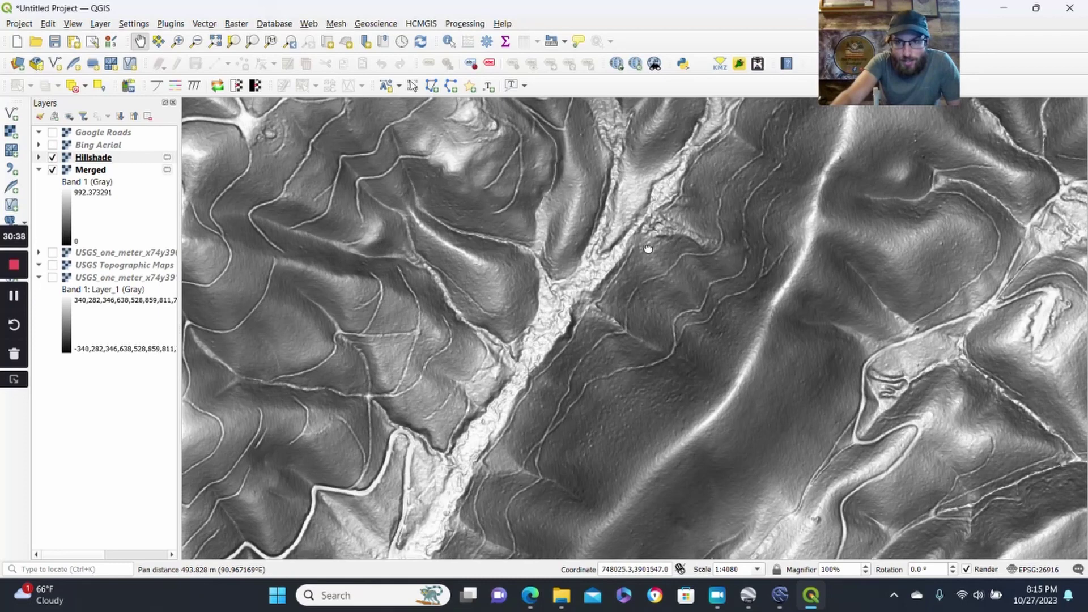
pyautogui.moveTo(650, 244); pyautogui.dragTo(410, 389)
pyautogui.moveTo(696, 364); pyautogui.dragTo(481, 191)
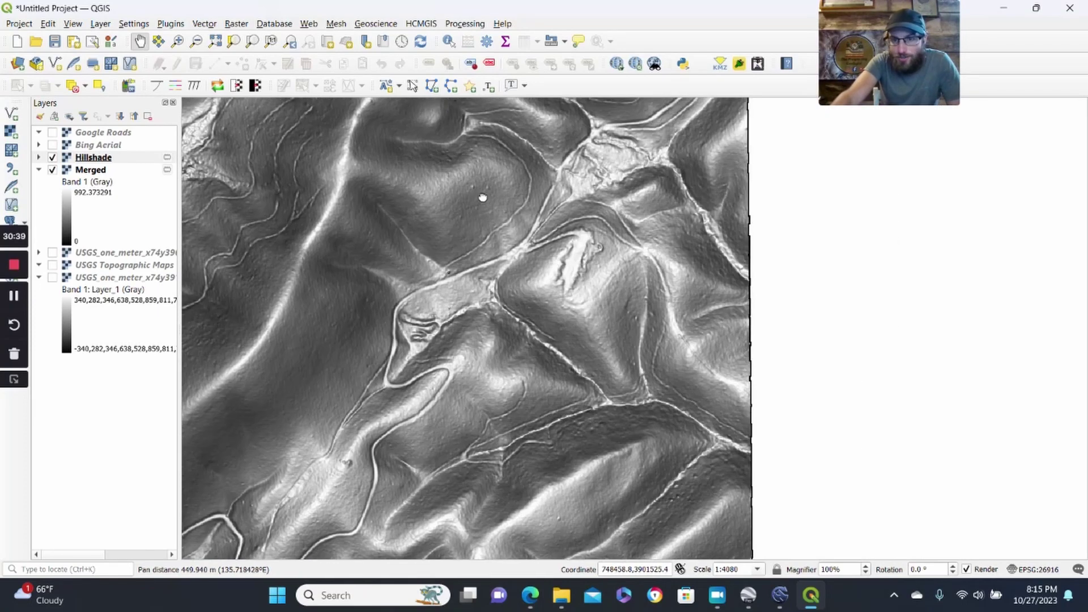
pyautogui.scroll(-1, 472, 282)
pyautogui.moveTo(469, 401); pyautogui.dragTo(630, 343)
pyautogui.scroll(-1, 630, 343)
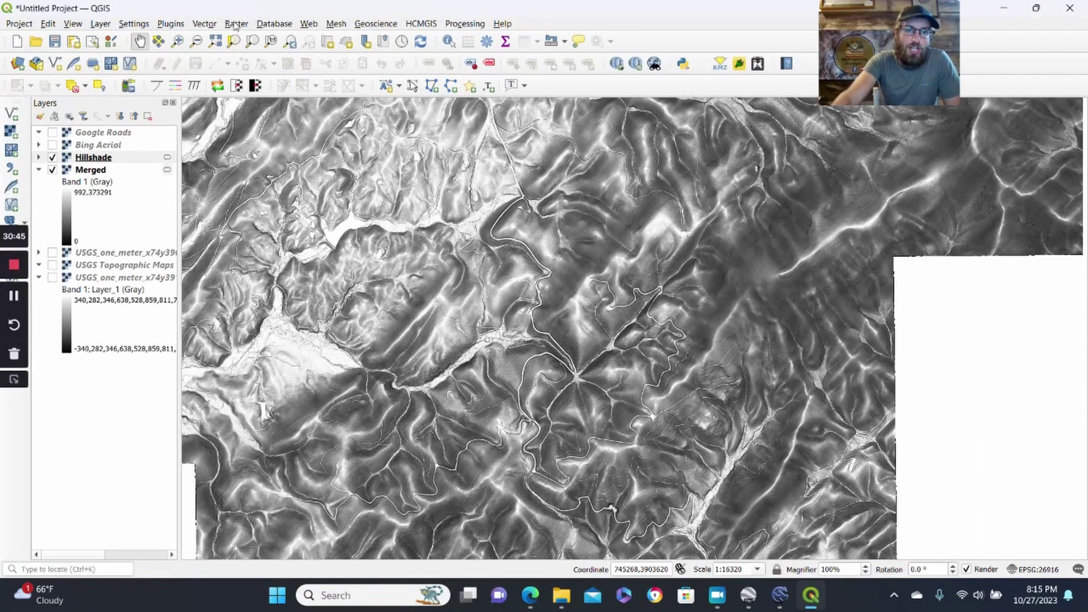
# Show the Google Roads layer over the hillshade and examine the roads and labels across both tiles.
pyautogui.click(52, 132)
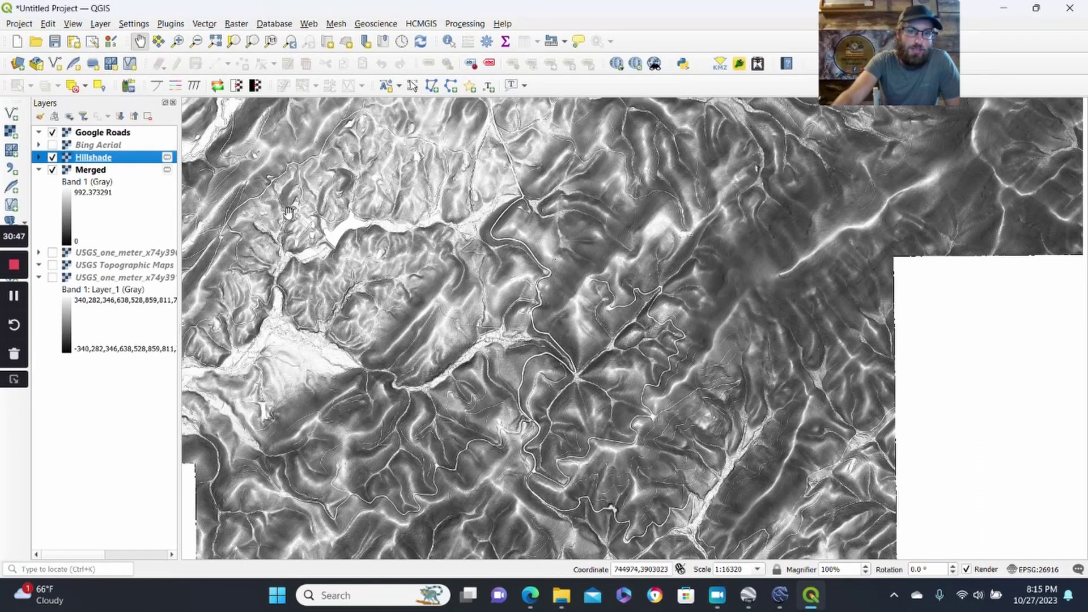
pyautogui.moveTo(599, 368); pyautogui.dragTo(582, 134)
pyautogui.scroll(-1, 632, 282)
pyautogui.moveTo(678, 418); pyautogui.dragTo(629, 267)
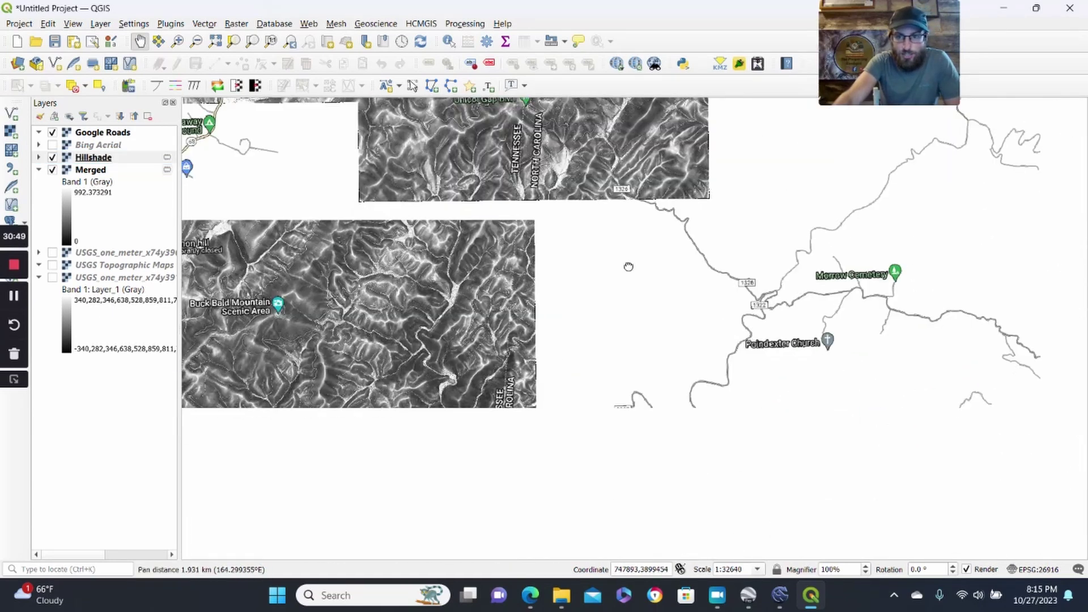
pyautogui.moveTo(475, 390); pyautogui.dragTo(728, 423)
pyautogui.moveTo(572, 240); pyautogui.dragTo(571, 374)
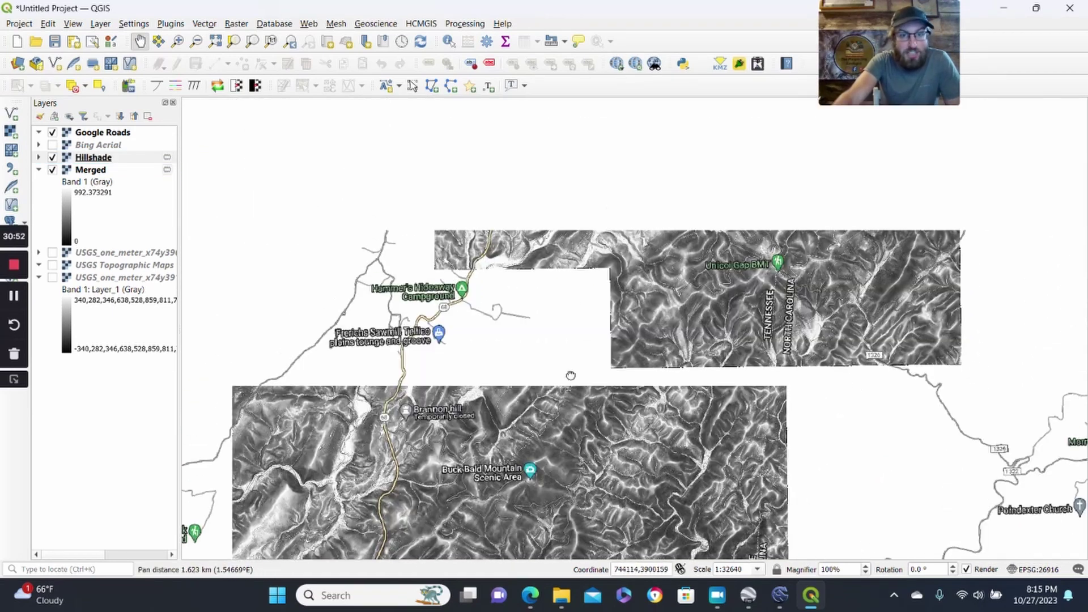
pyautogui.scroll(1, 765, 204)
pyautogui.moveTo(446, 240); pyautogui.dragTo(497, 378)
# Show the Bing Aerial layer to inspect the houses along Cooper Hollow Rd, then hide it to compare with the hillshade.
pyautogui.click(53, 145)
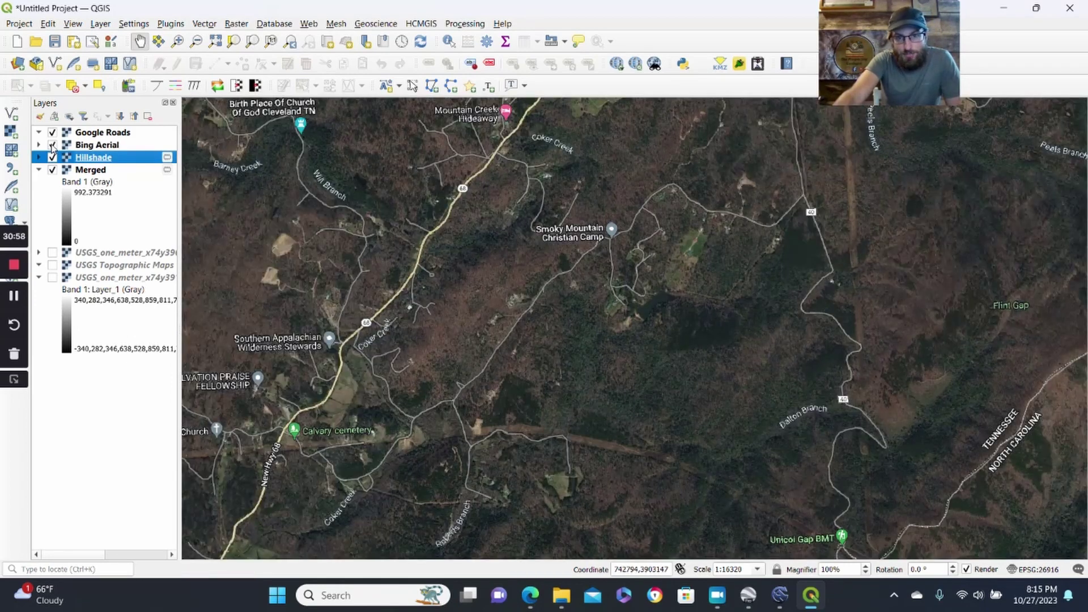
pyautogui.scroll(1, 611, 355)
pyautogui.scroll(3, 412, 253)
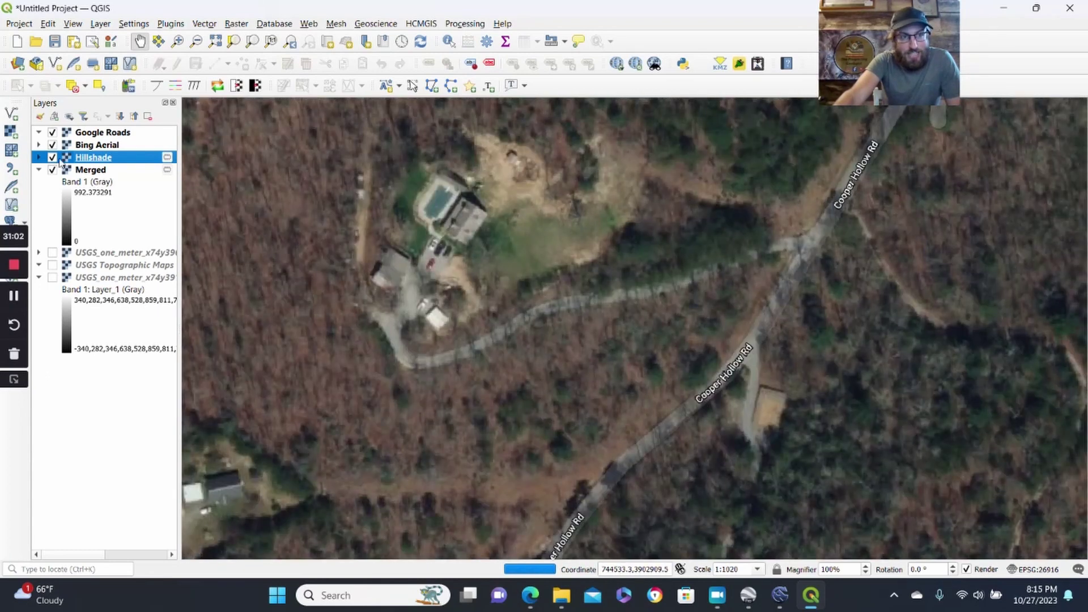
pyautogui.click(51, 157)
pyautogui.click(52, 157)
pyautogui.click(52, 145)
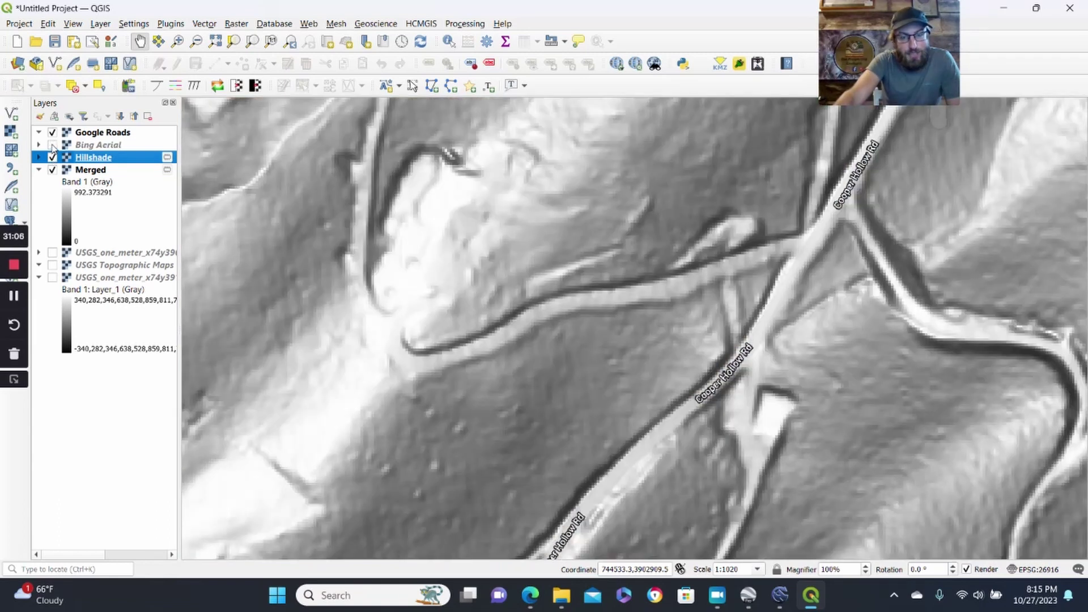
# Switch the Hillshade and Google Roads layers off and on in turn to compare what each one shows.
pyautogui.click(52, 157)
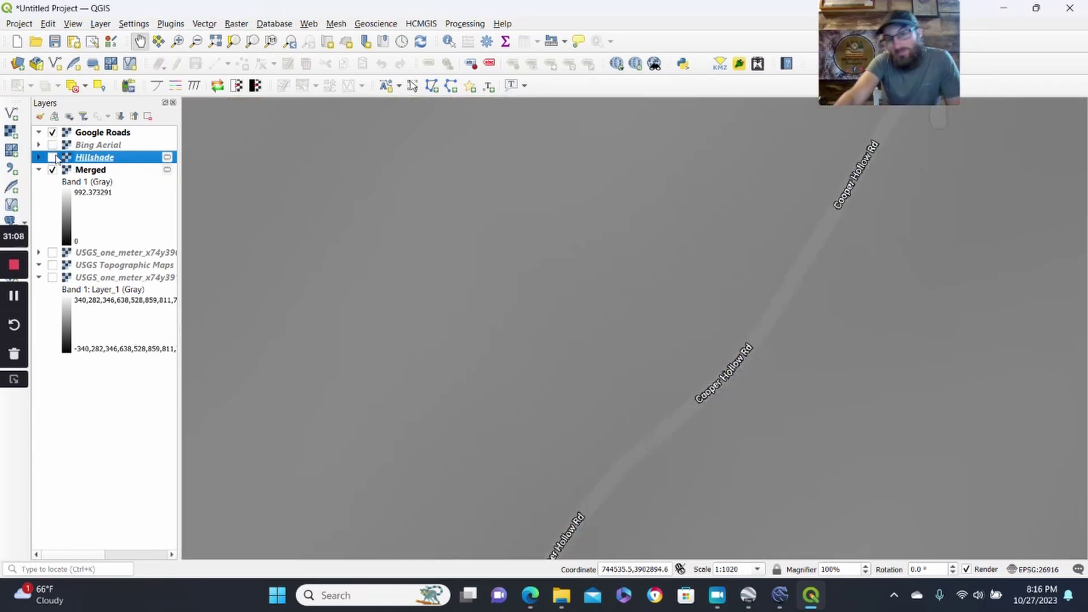
pyautogui.click(52, 157)
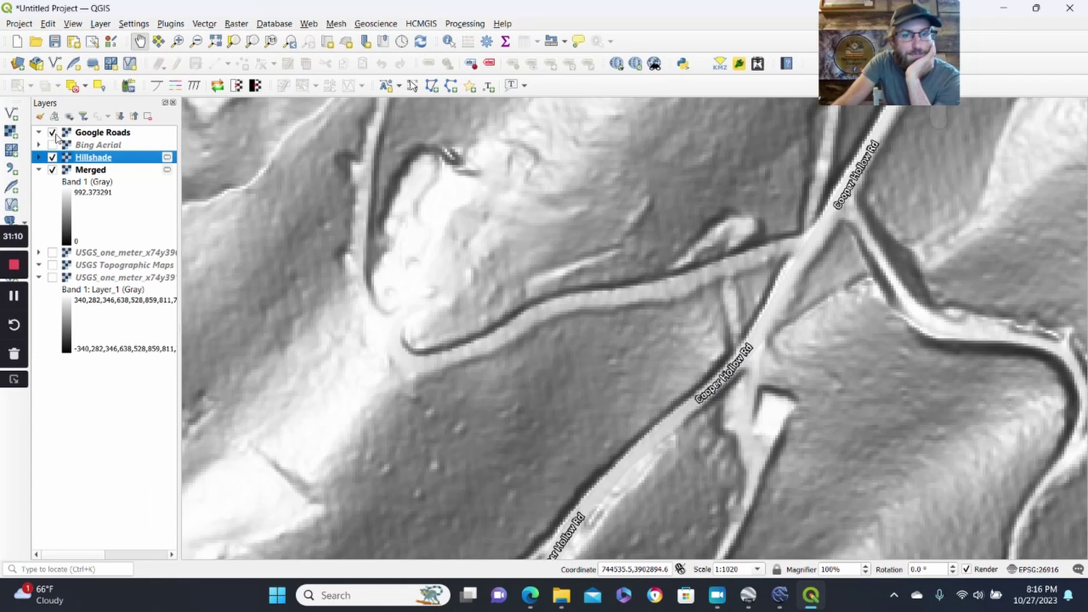
pyautogui.click(54, 134)
pyautogui.click(53, 134)
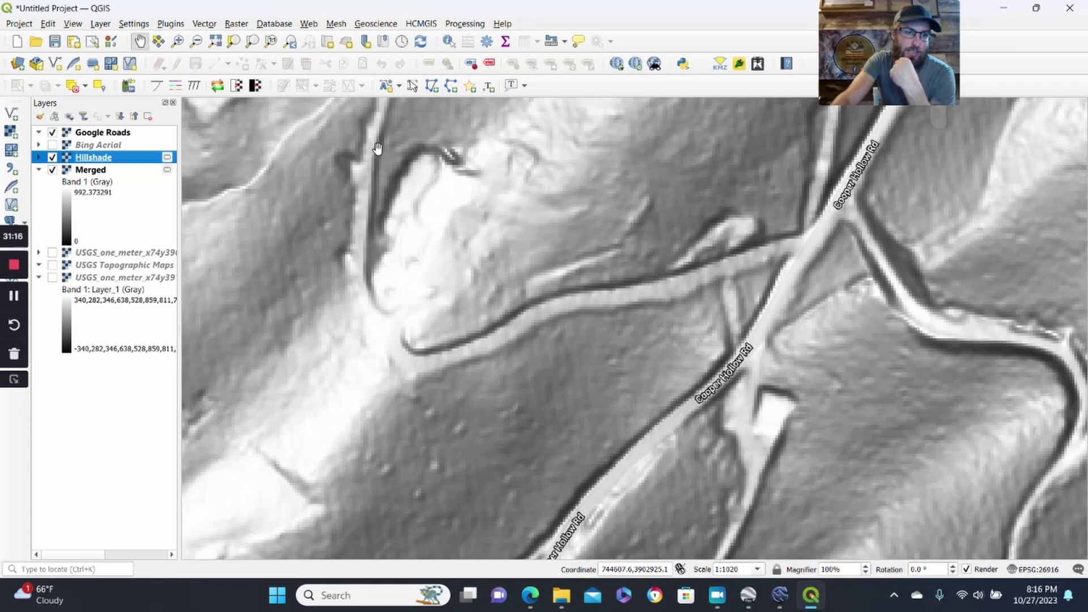
pyautogui.click(237, 25)
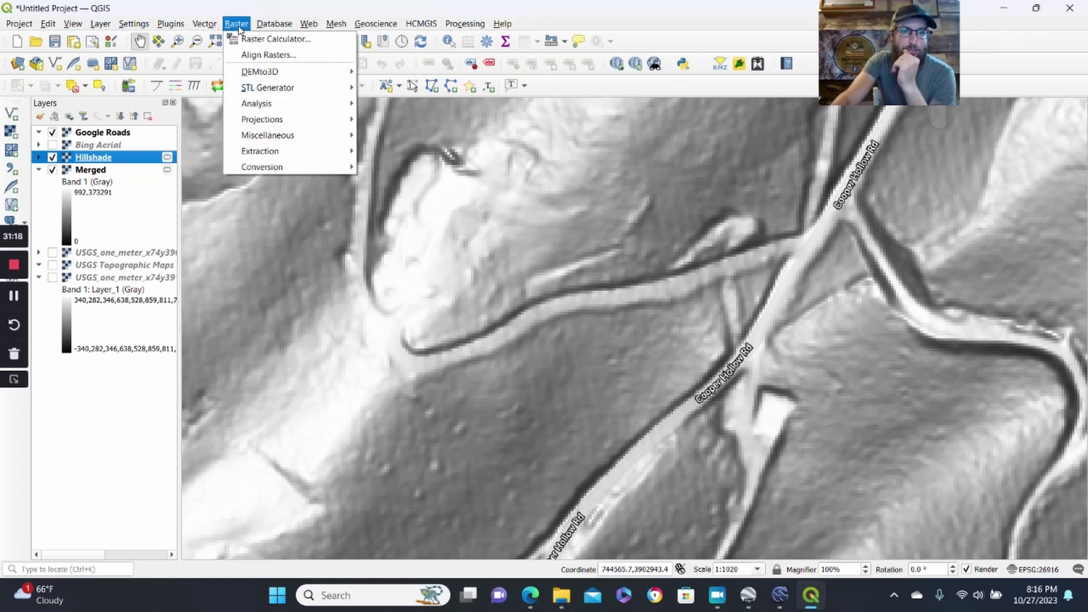
pyautogui.moveTo(316, 78)
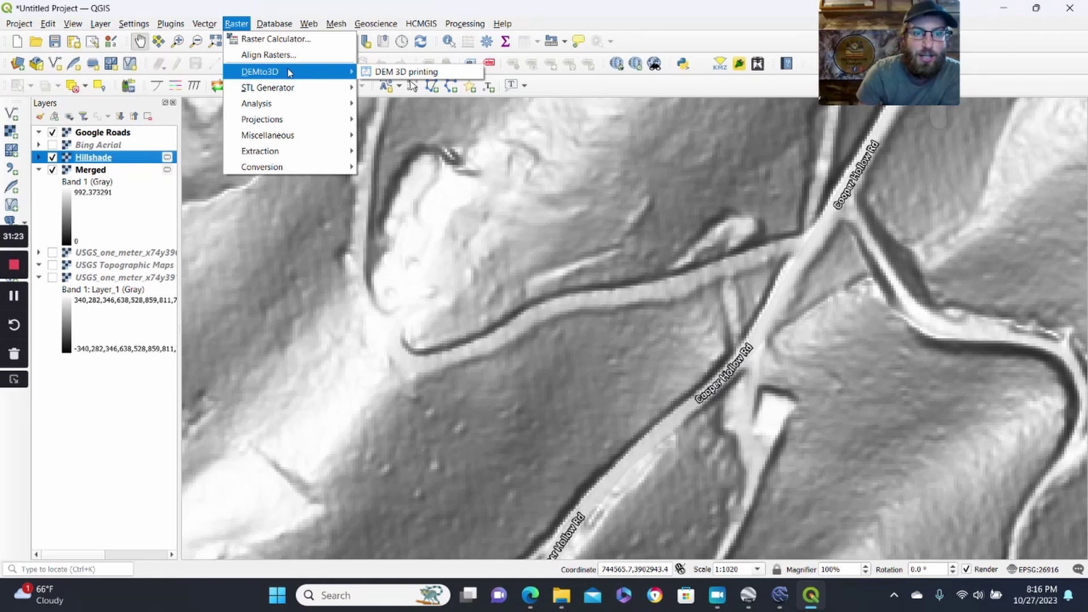
pyautogui.moveTo(294, 167)
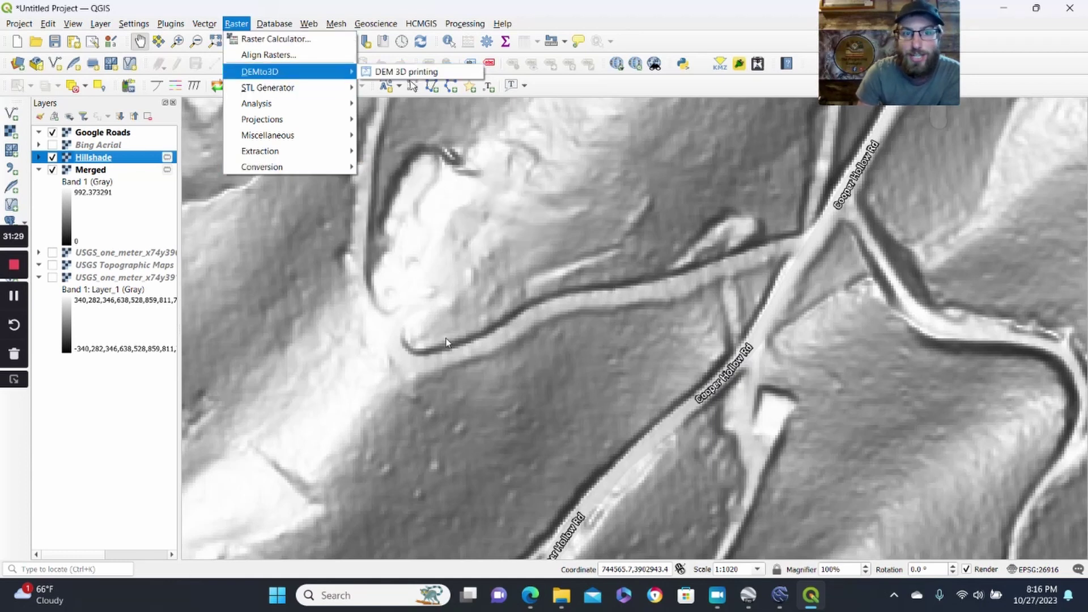
pyautogui.click(546, 311)
# Examine the hillshade and road labels from Cooper Hollow Rd southward, out to the full extent of the merged tiles.
pyautogui.scroll(-3, 546, 314)
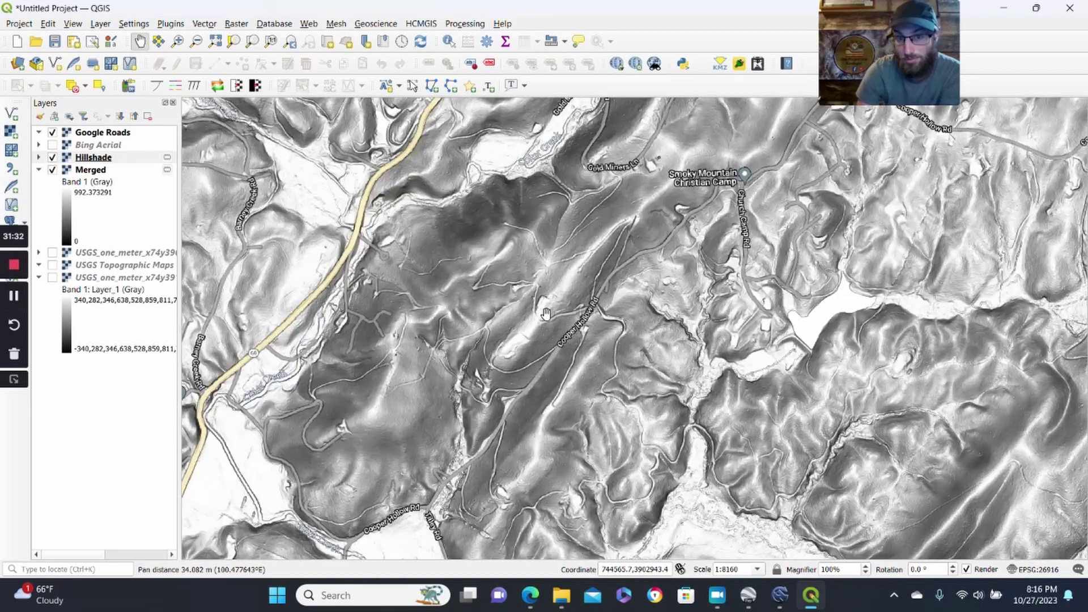
pyautogui.moveTo(546, 313); pyautogui.dragTo(541, 261)
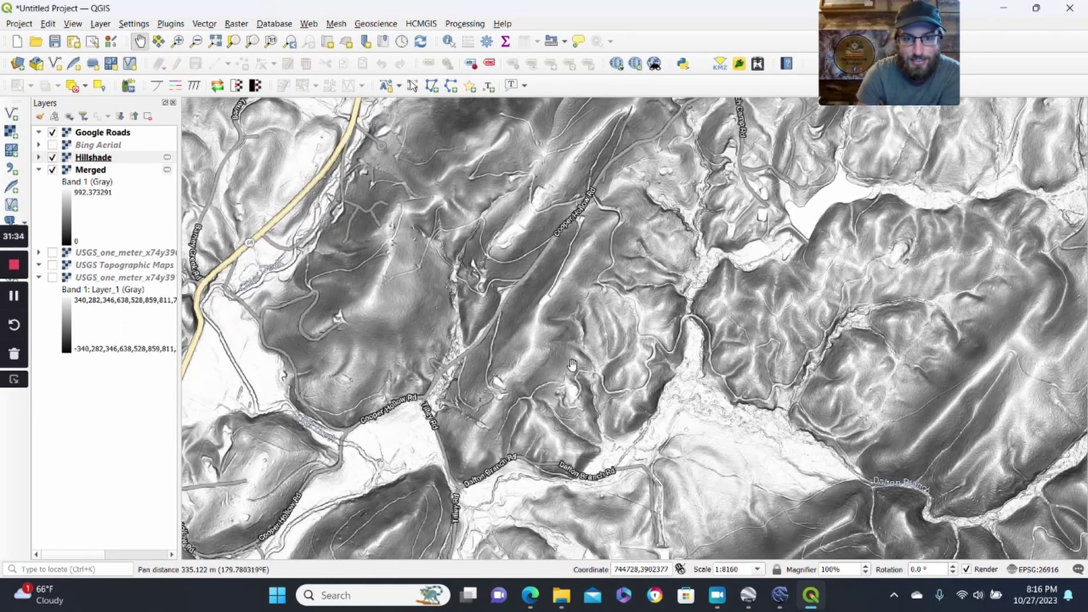
pyautogui.scroll(1, 283, 377)
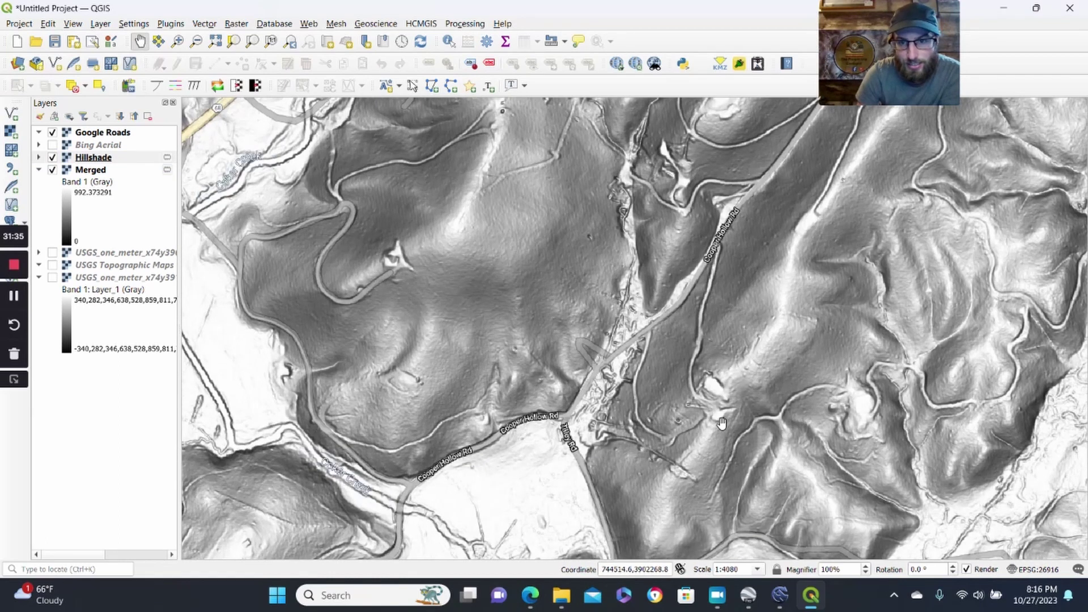
pyautogui.moveTo(701, 429); pyautogui.dragTo(649, 313)
pyautogui.scroll(-2, 649, 313)
pyautogui.moveTo(756, 340); pyautogui.dragTo(468, 294)
pyautogui.scroll(-1, 468, 294)
pyautogui.moveTo(593, 401); pyautogui.dragTo(654, 362)
pyautogui.scroll(-1, 654, 362)
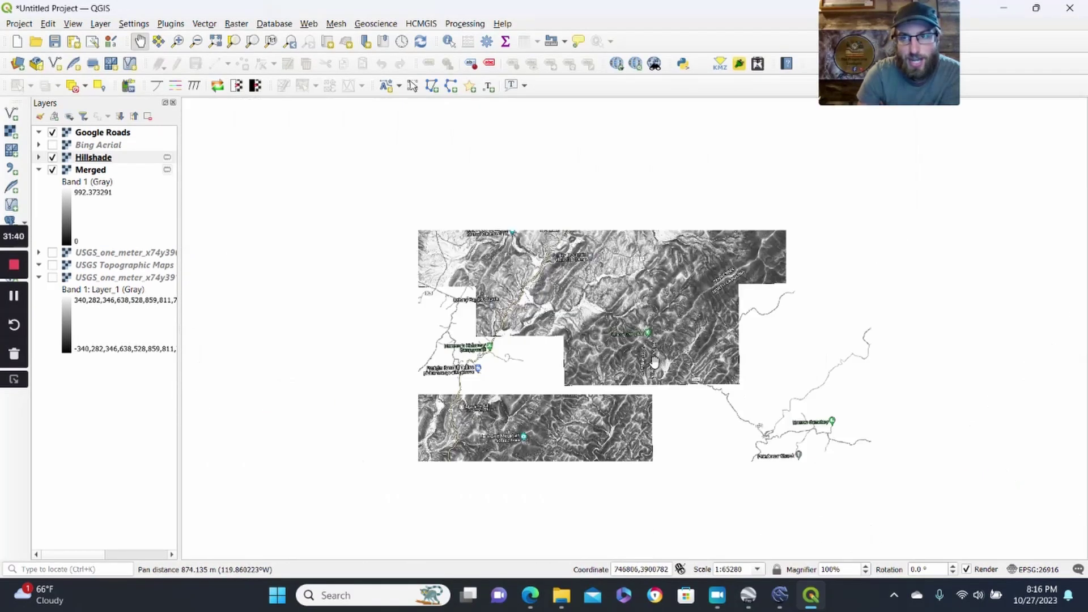
# Examine the western edge of the northern hillshade around Hurricane Branch and the terrain toward Epperson Cemetery.
pyautogui.moveTo(637, 222); pyautogui.dragTo(607, 277)
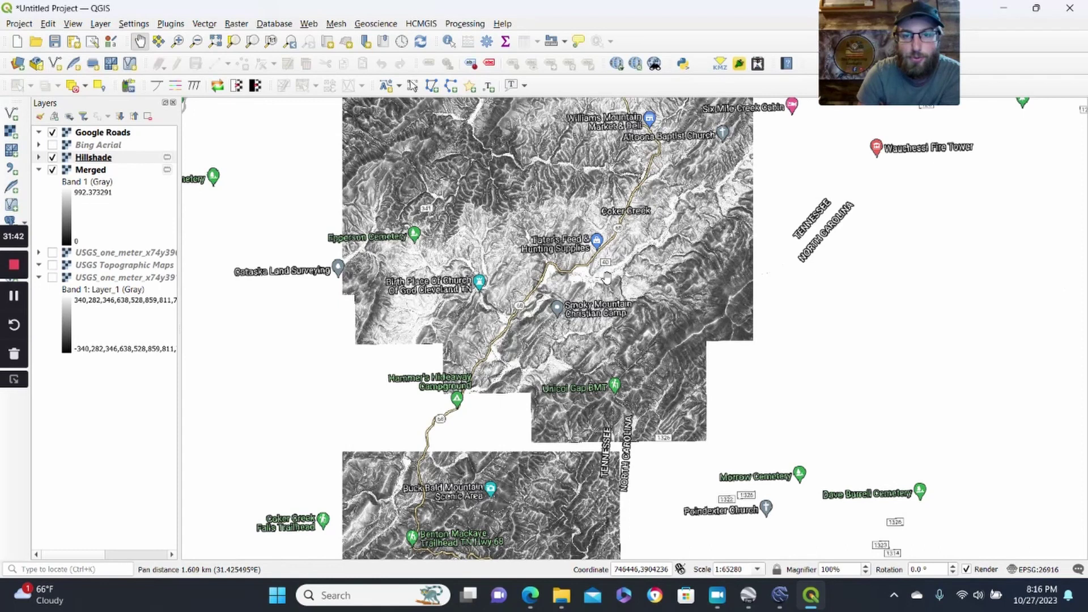
pyautogui.moveTo(483, 251); pyautogui.dragTo(606, 334)
pyautogui.scroll(2, 451, 218)
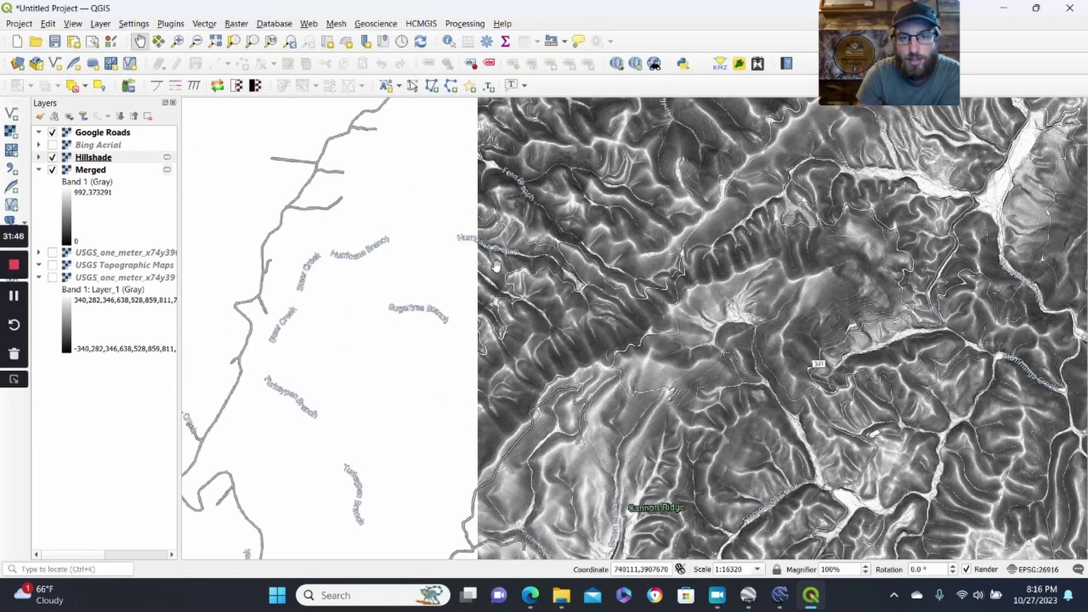
pyautogui.scroll(1, 483, 262)
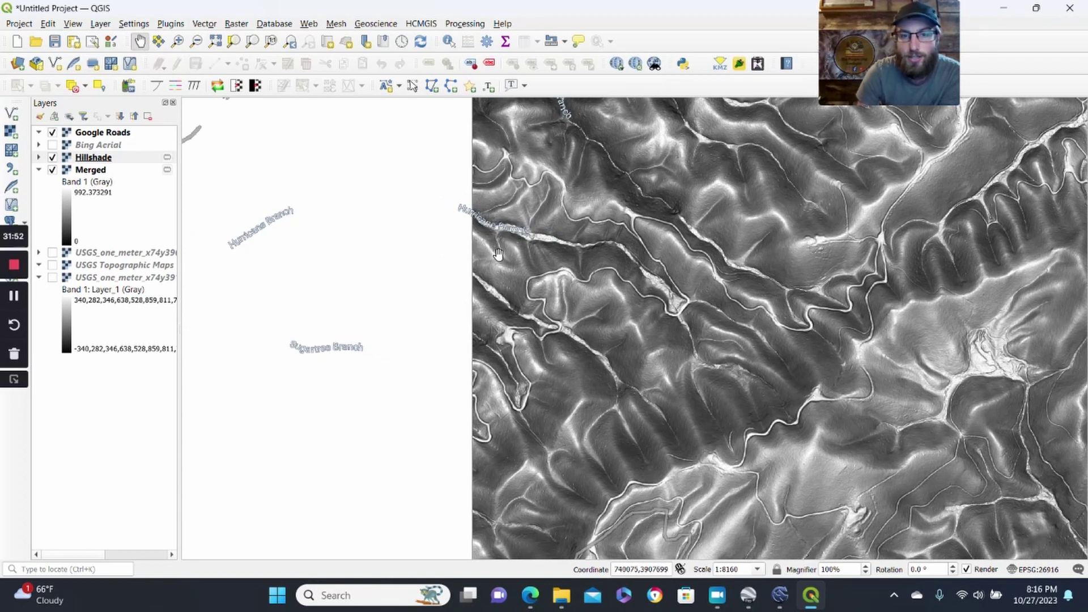
pyautogui.scroll(-2, 498, 254)
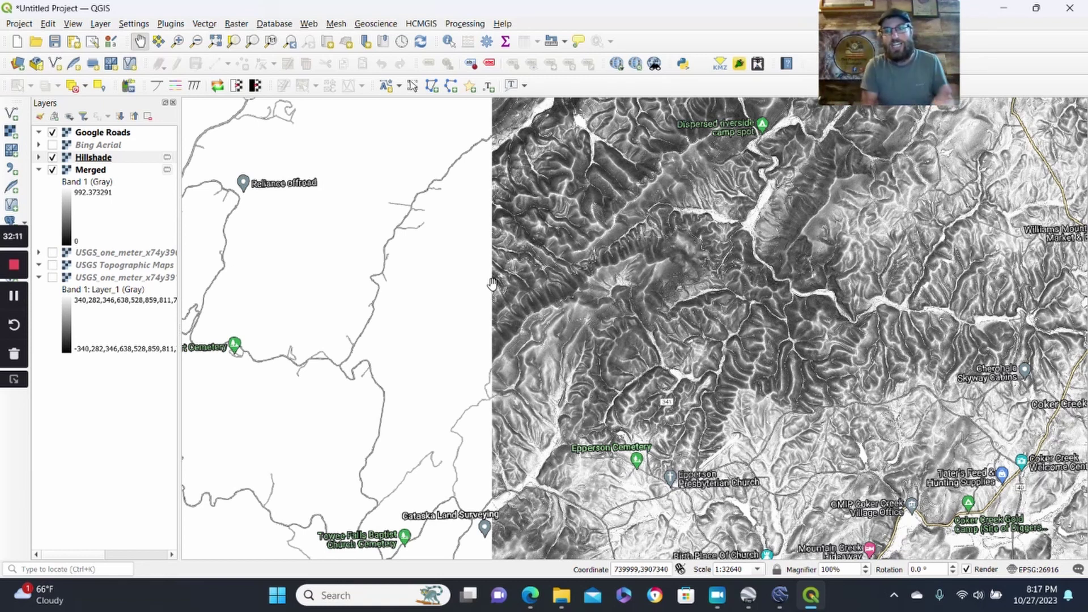
pyautogui.moveTo(610, 405); pyautogui.dragTo(578, 306)
pyautogui.scroll(-1, 578, 306)
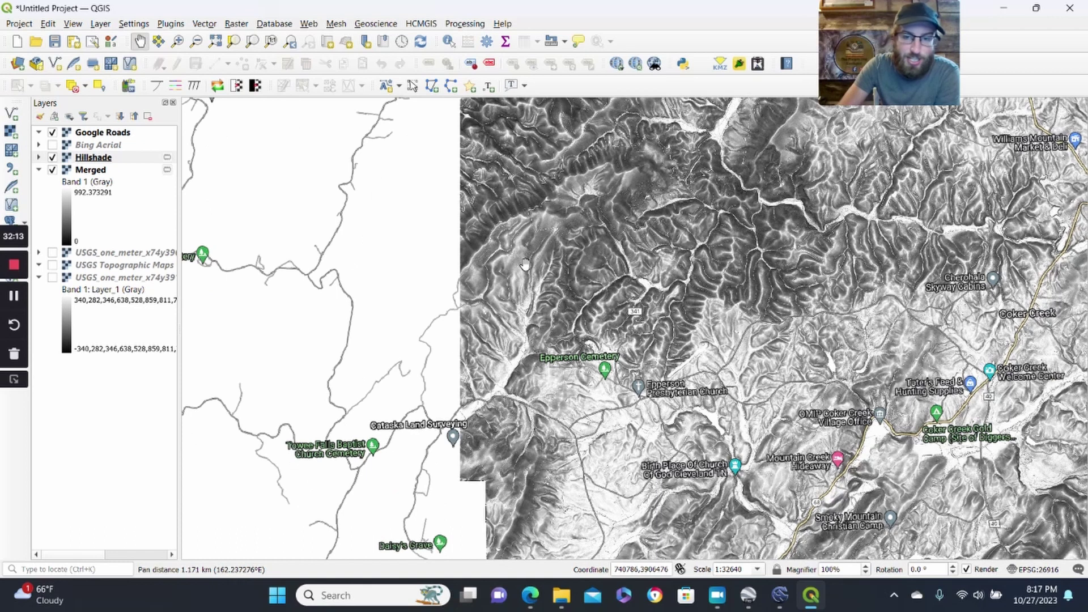